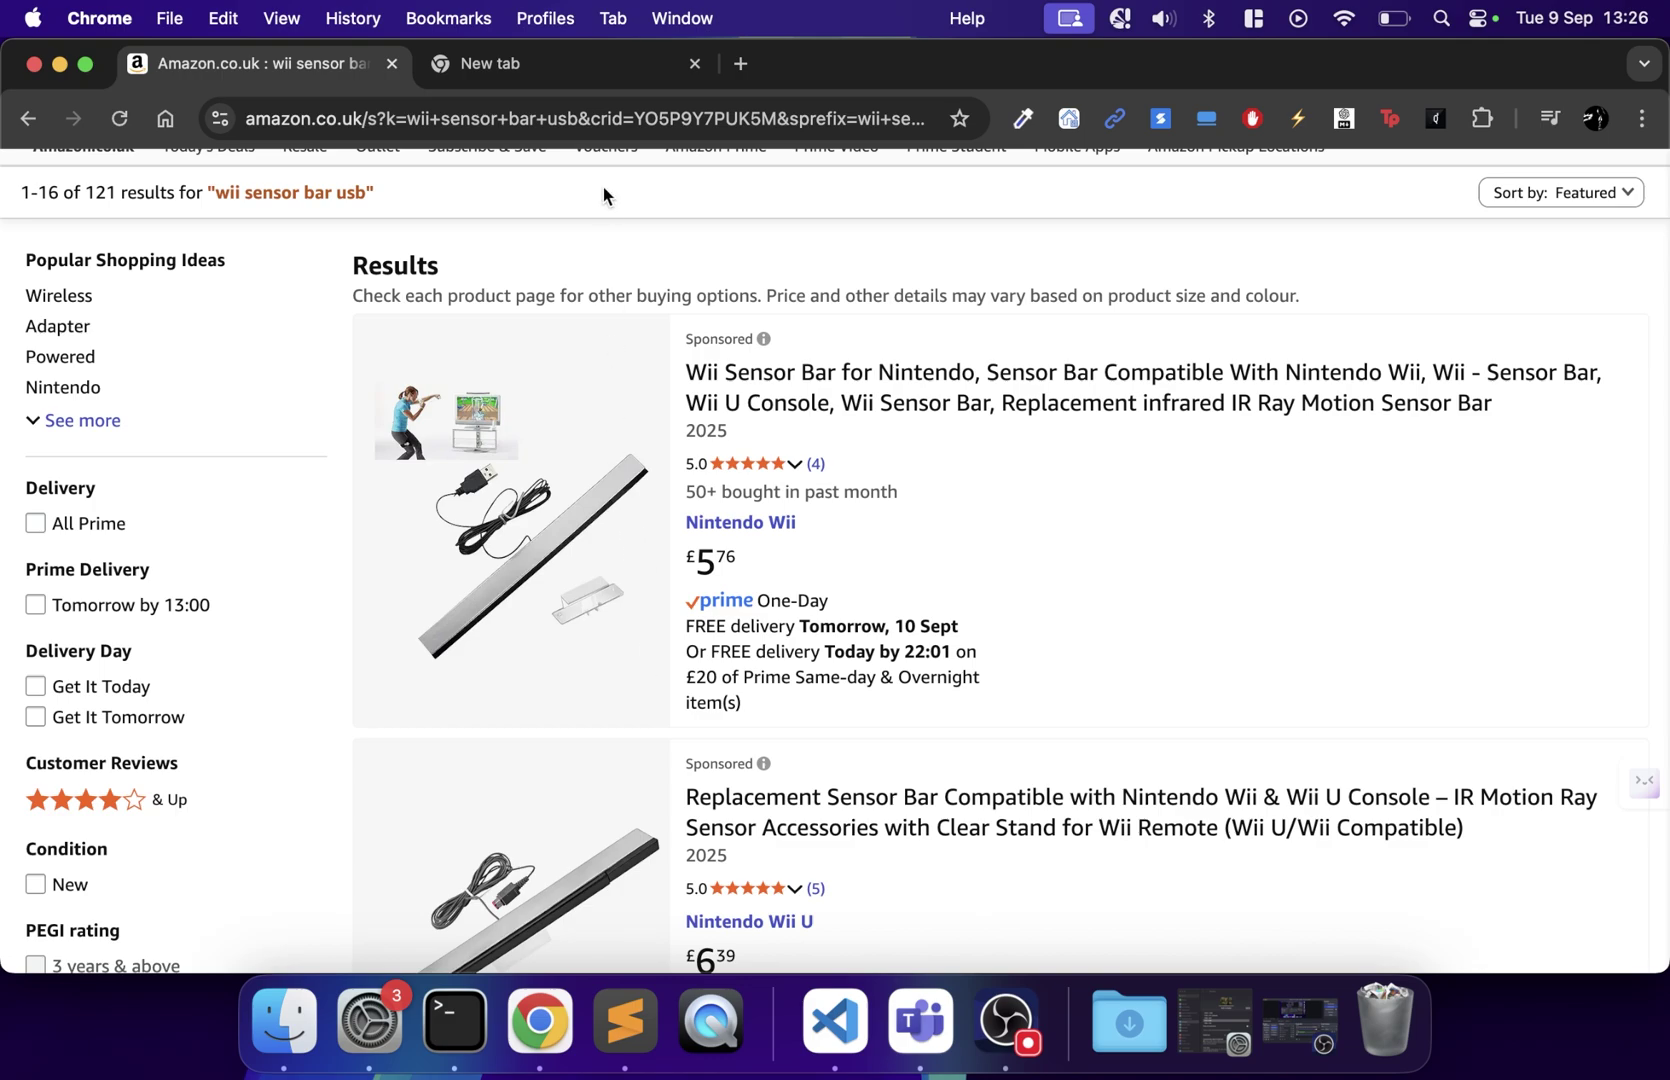
Load theunarchiver.com in the blank second Chrome tab
click(557, 80)
text(theunarchiver)
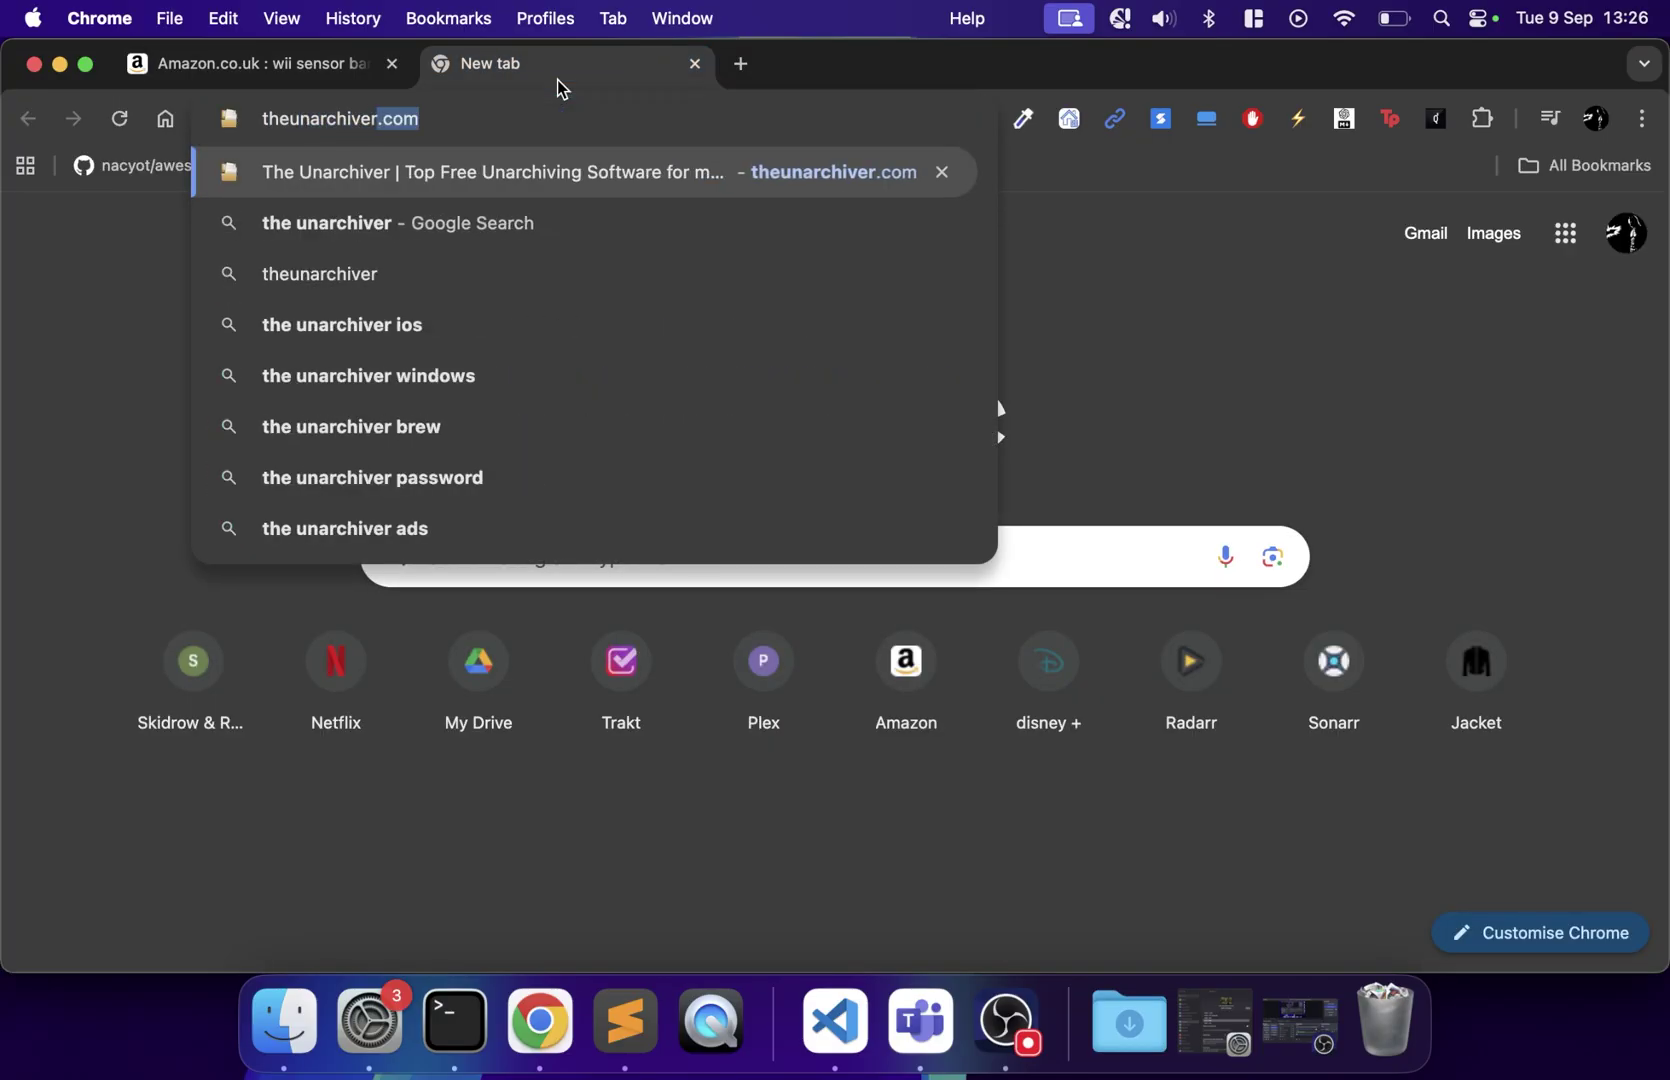
key(Return)
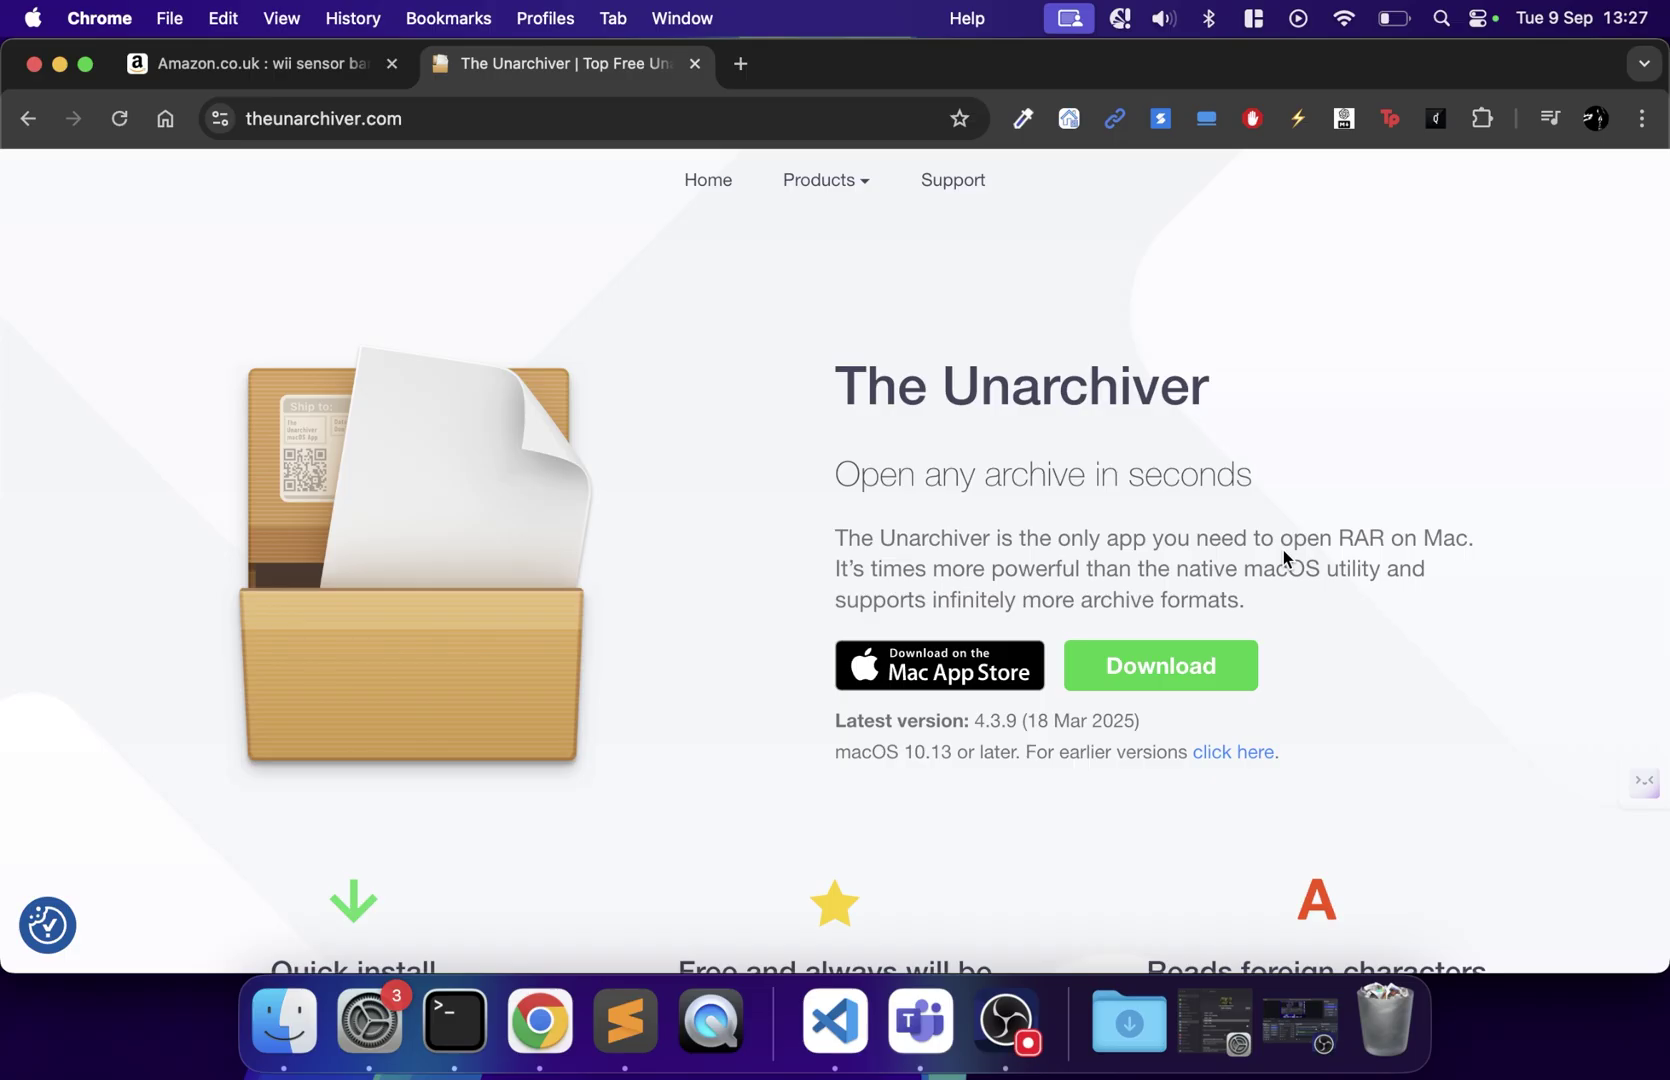
Search Google for dolphin and open the Download page on dolphin-emu.org
click(331, 124)
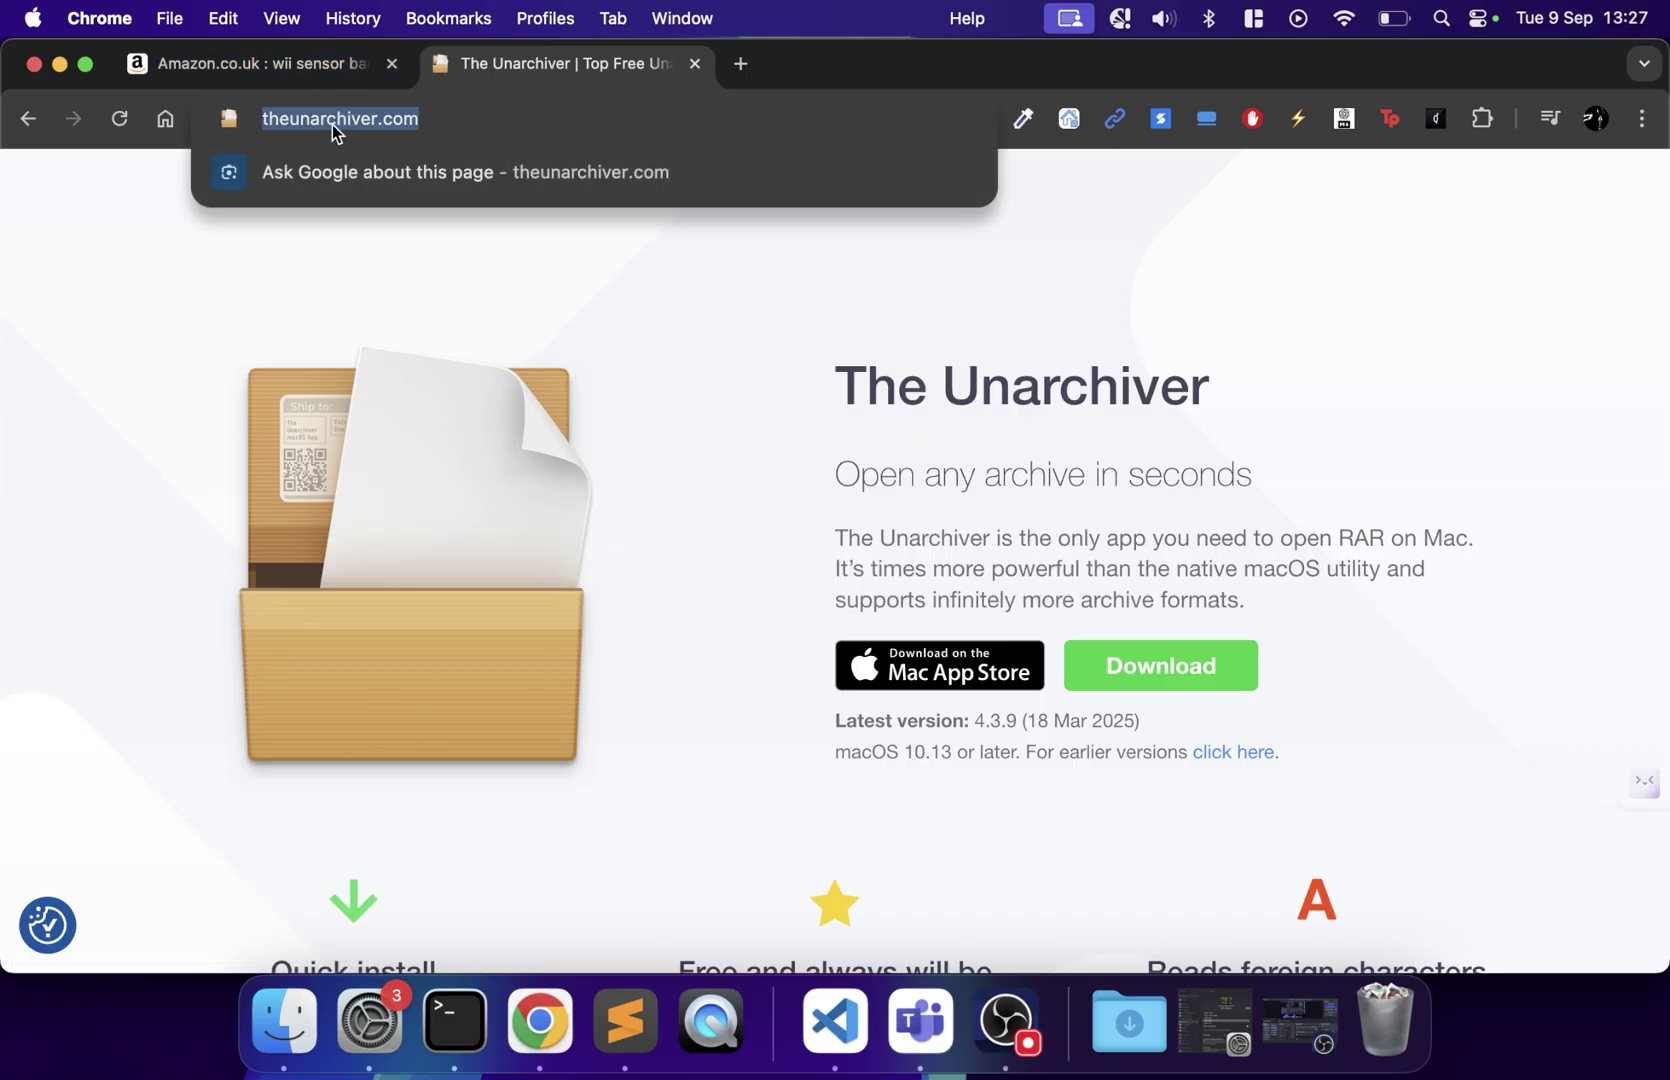
text(dolphin)
key(Return)
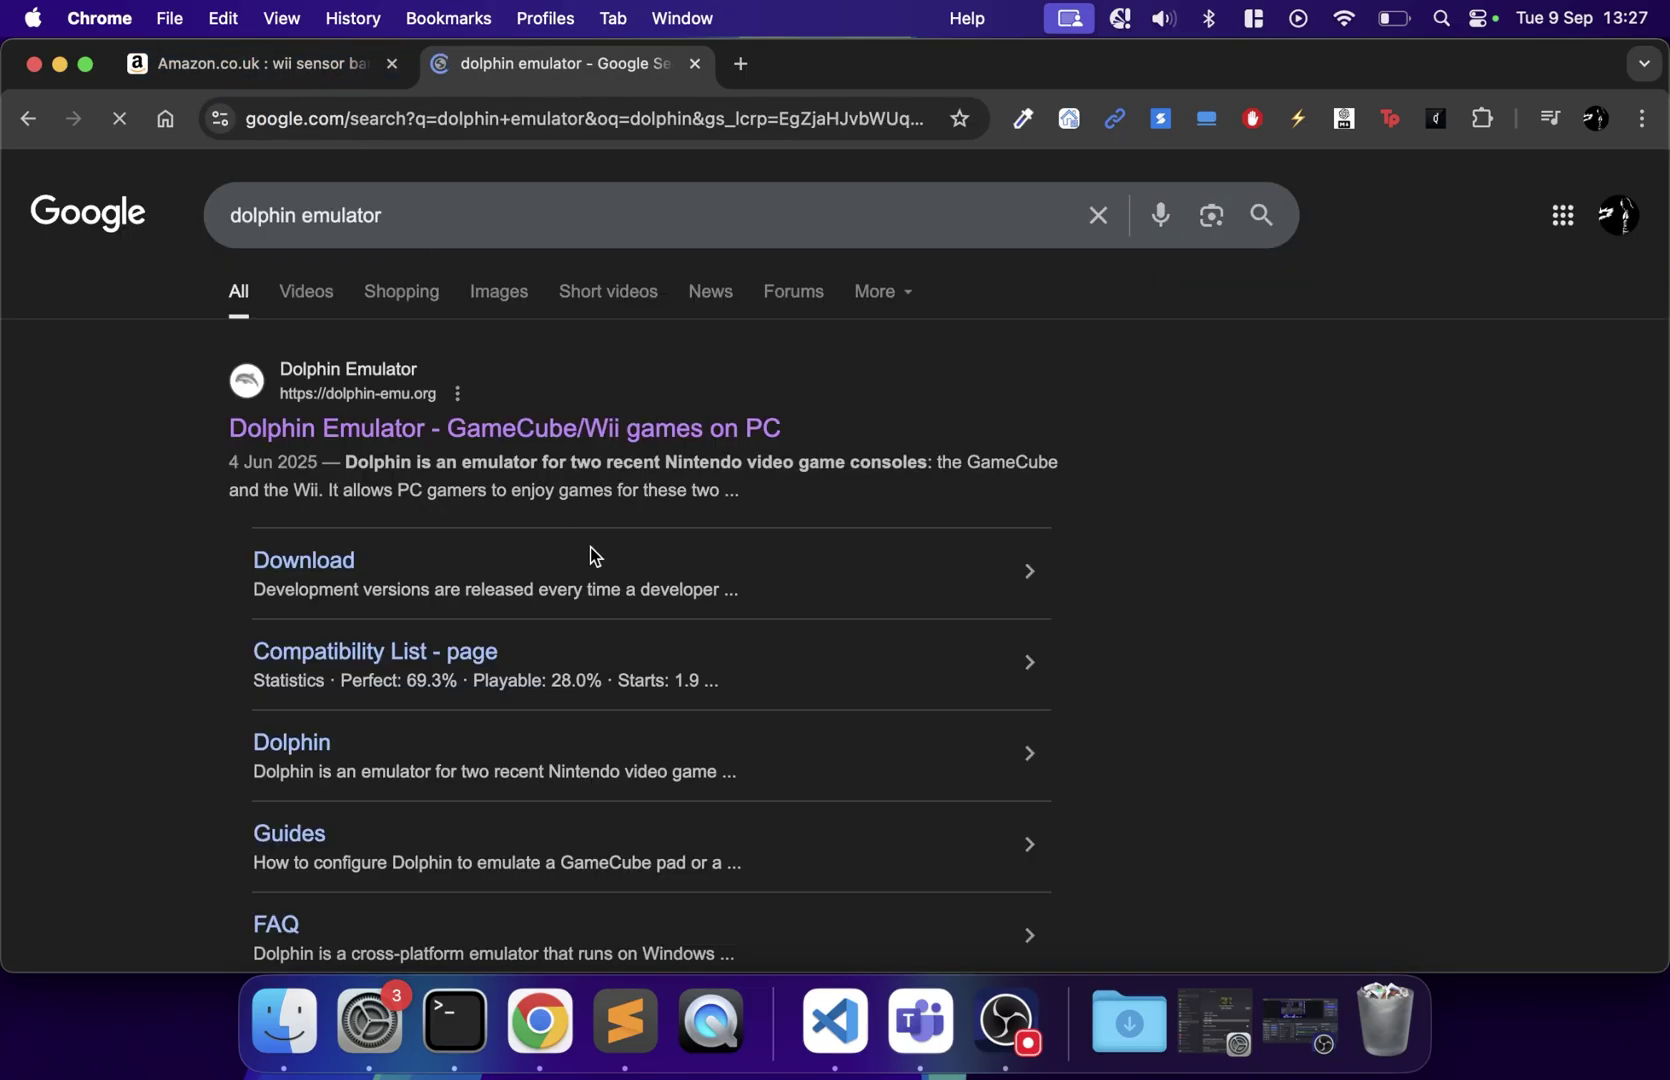
click(475, 435)
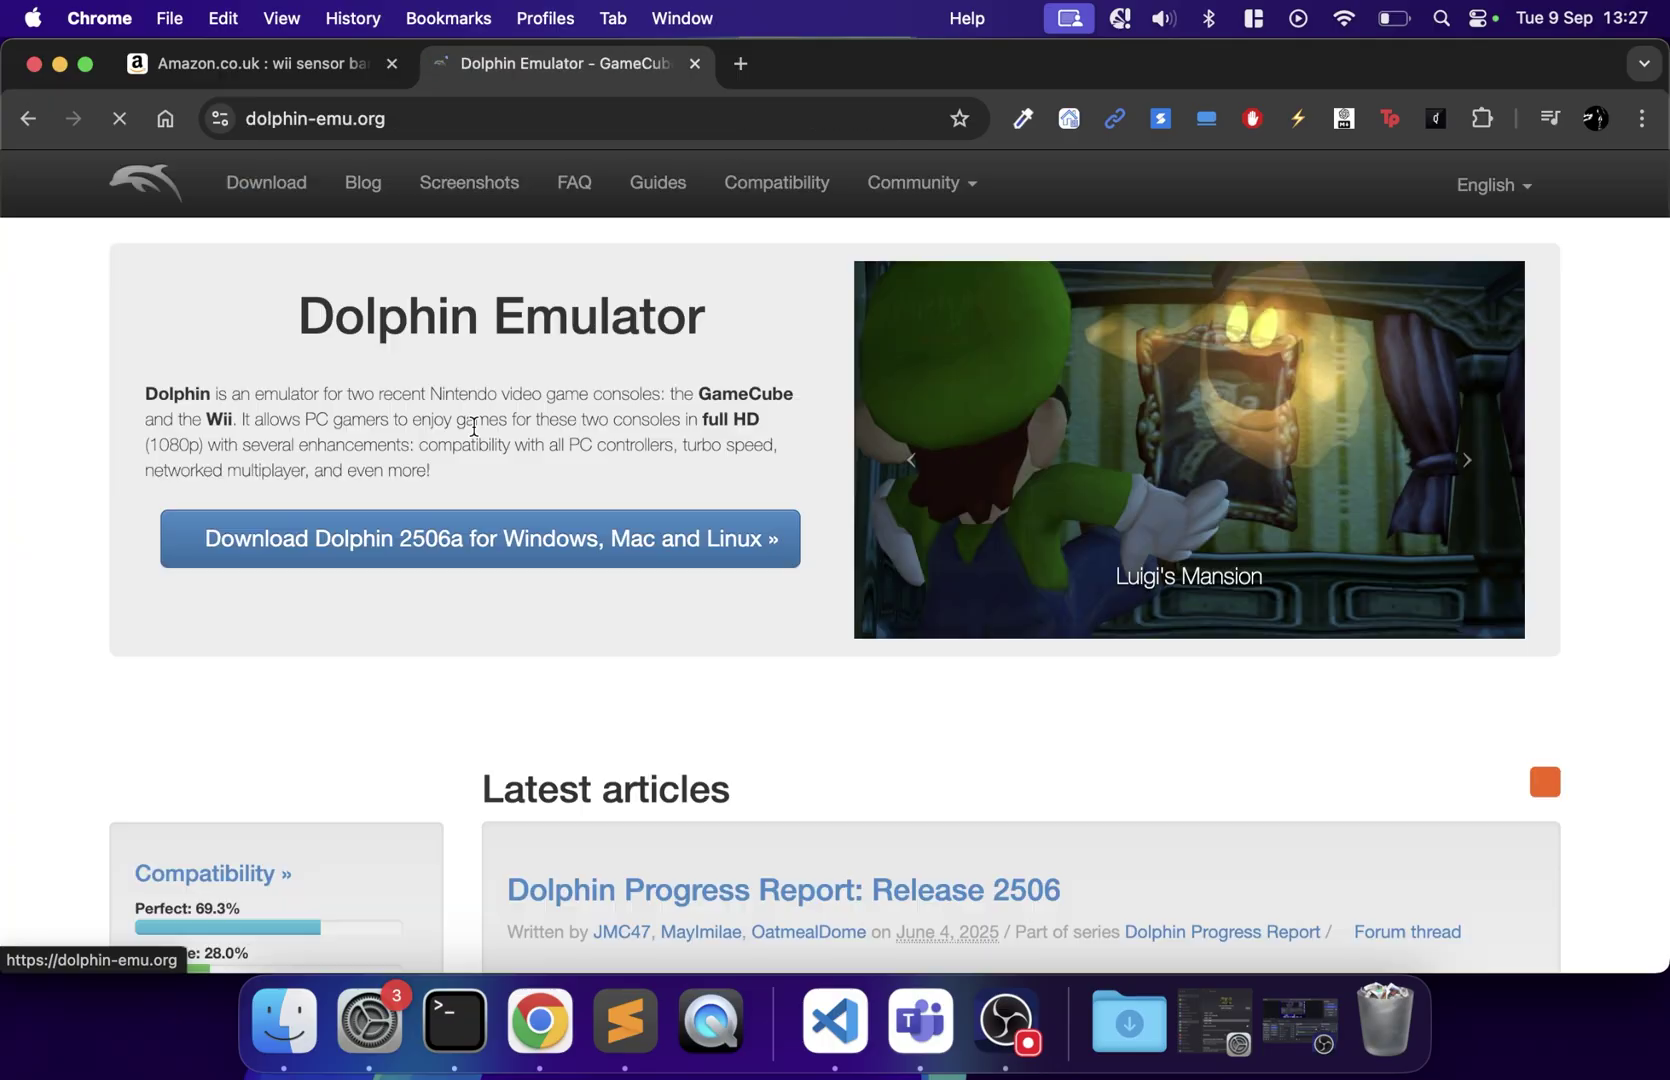
click(381, 560)
scroll(792, 598, down, 3)
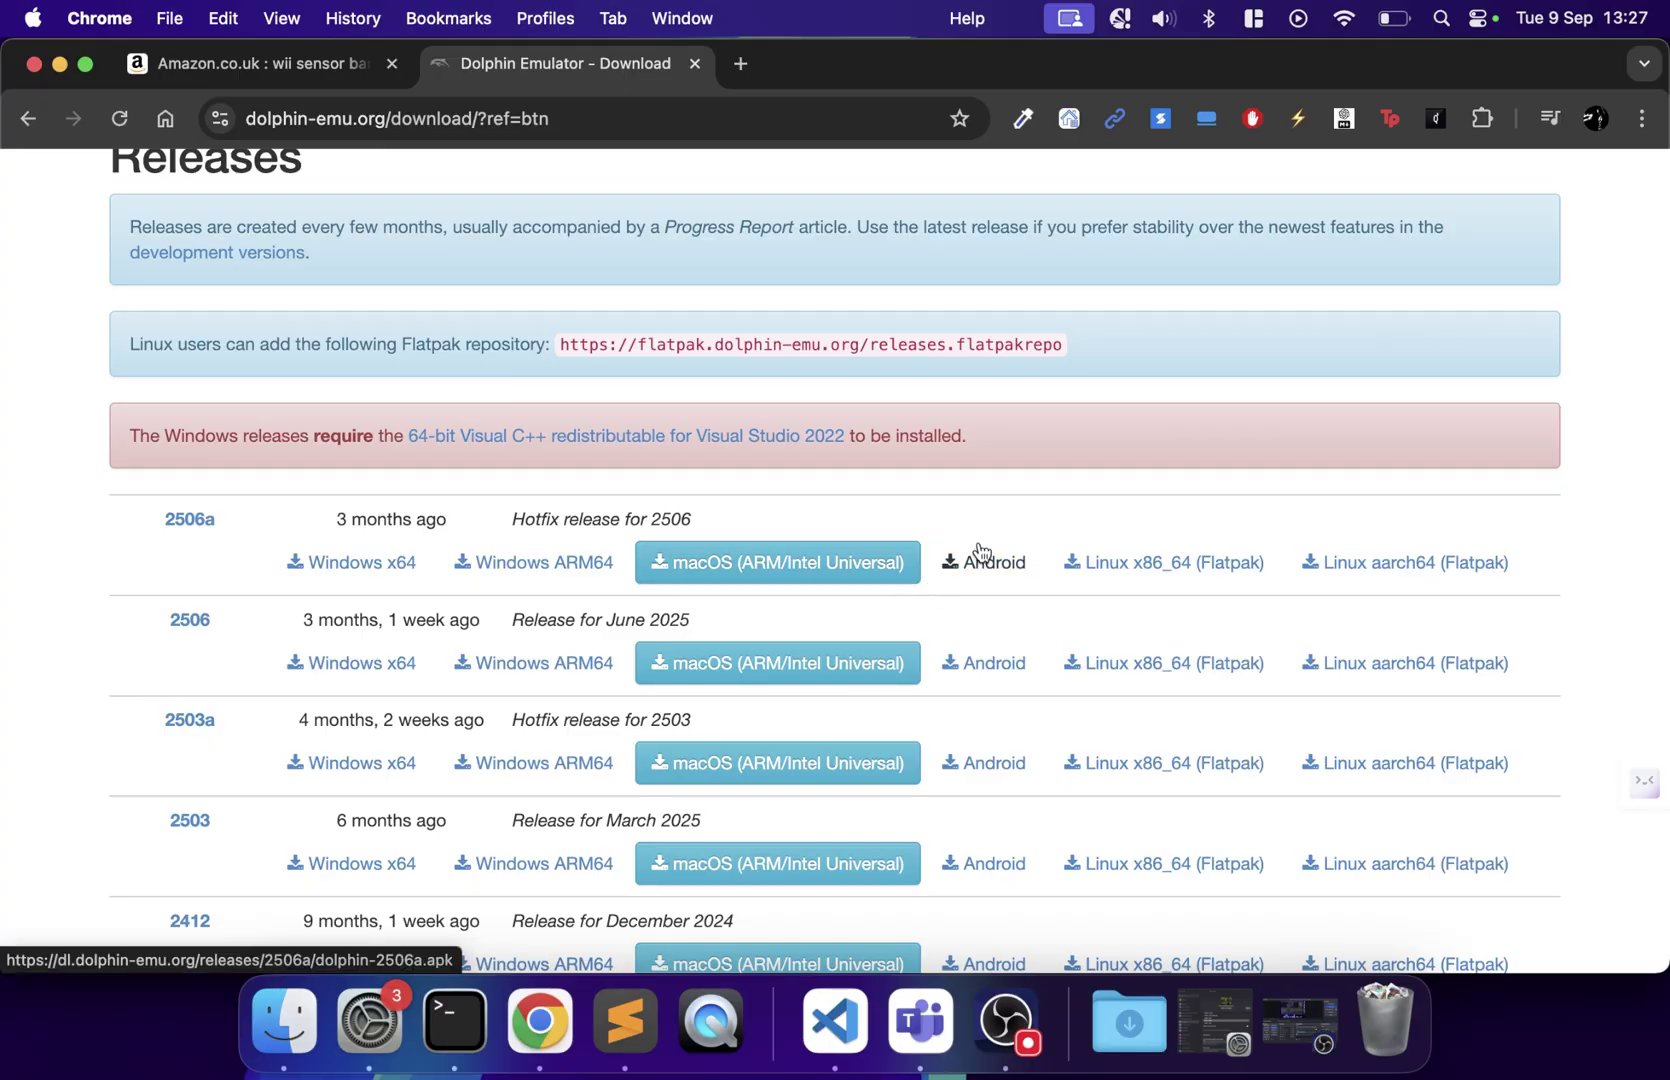
click(598, 102)
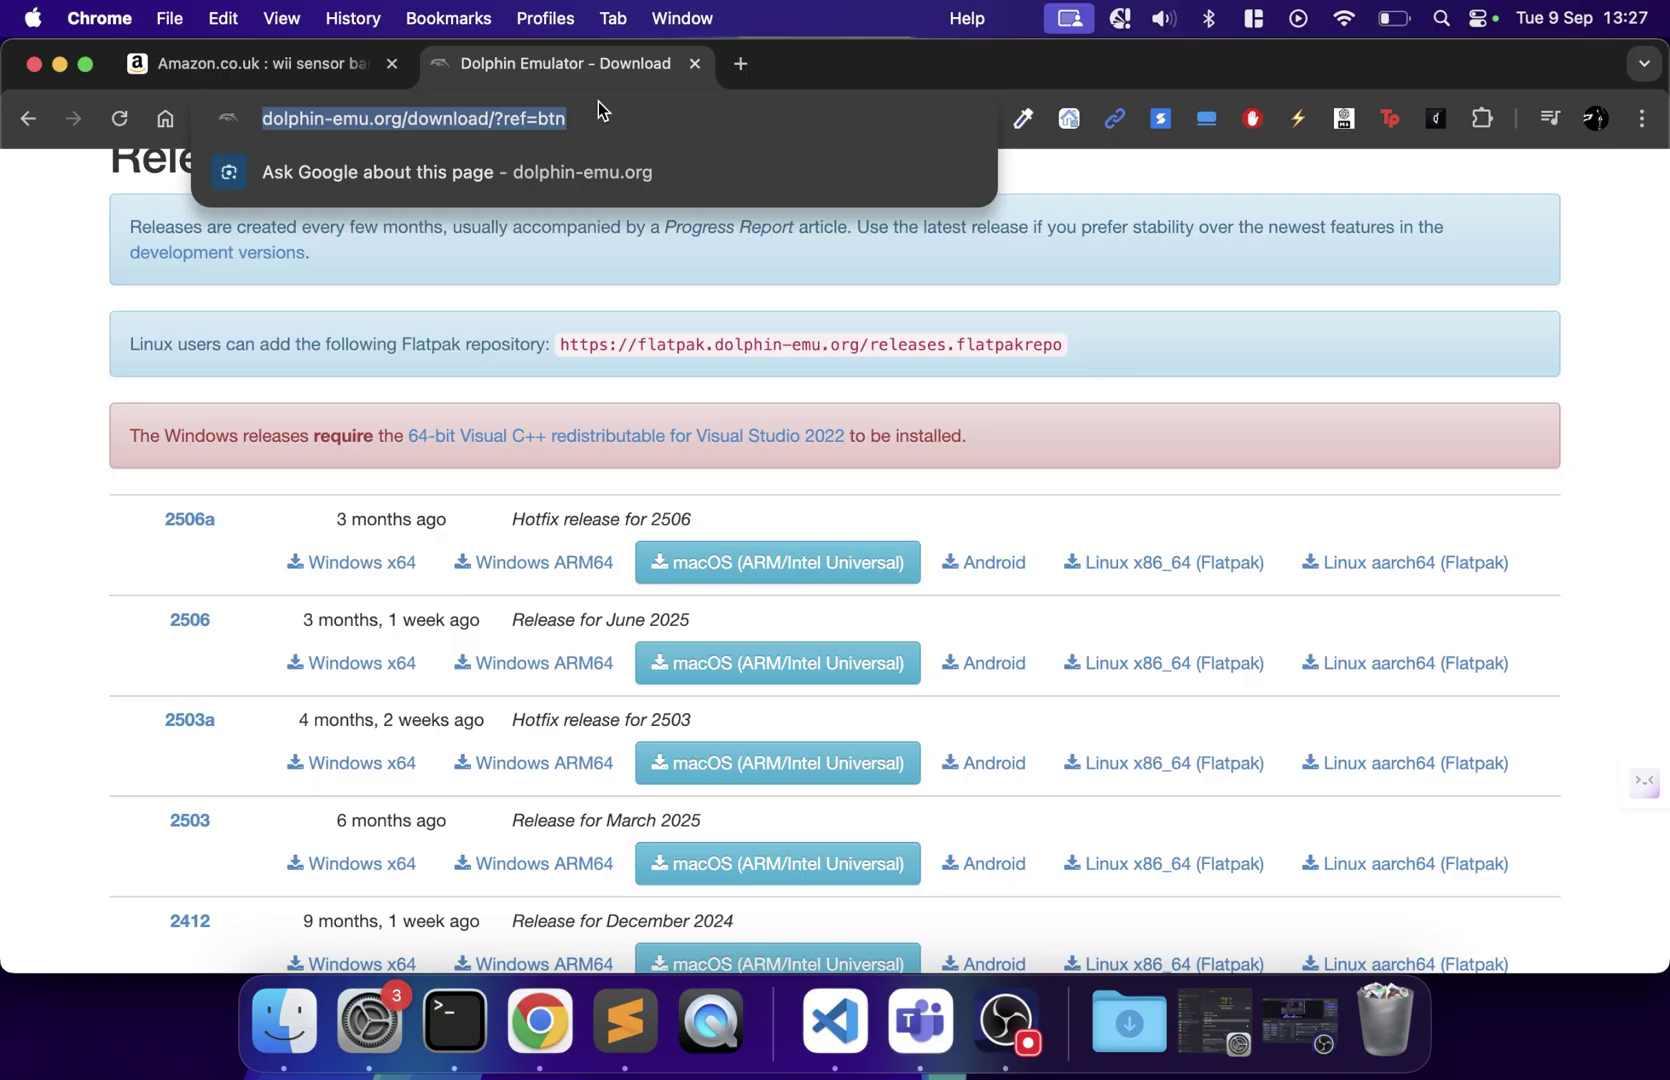
scroll(603, 364, up, 5)
click(603, 364)
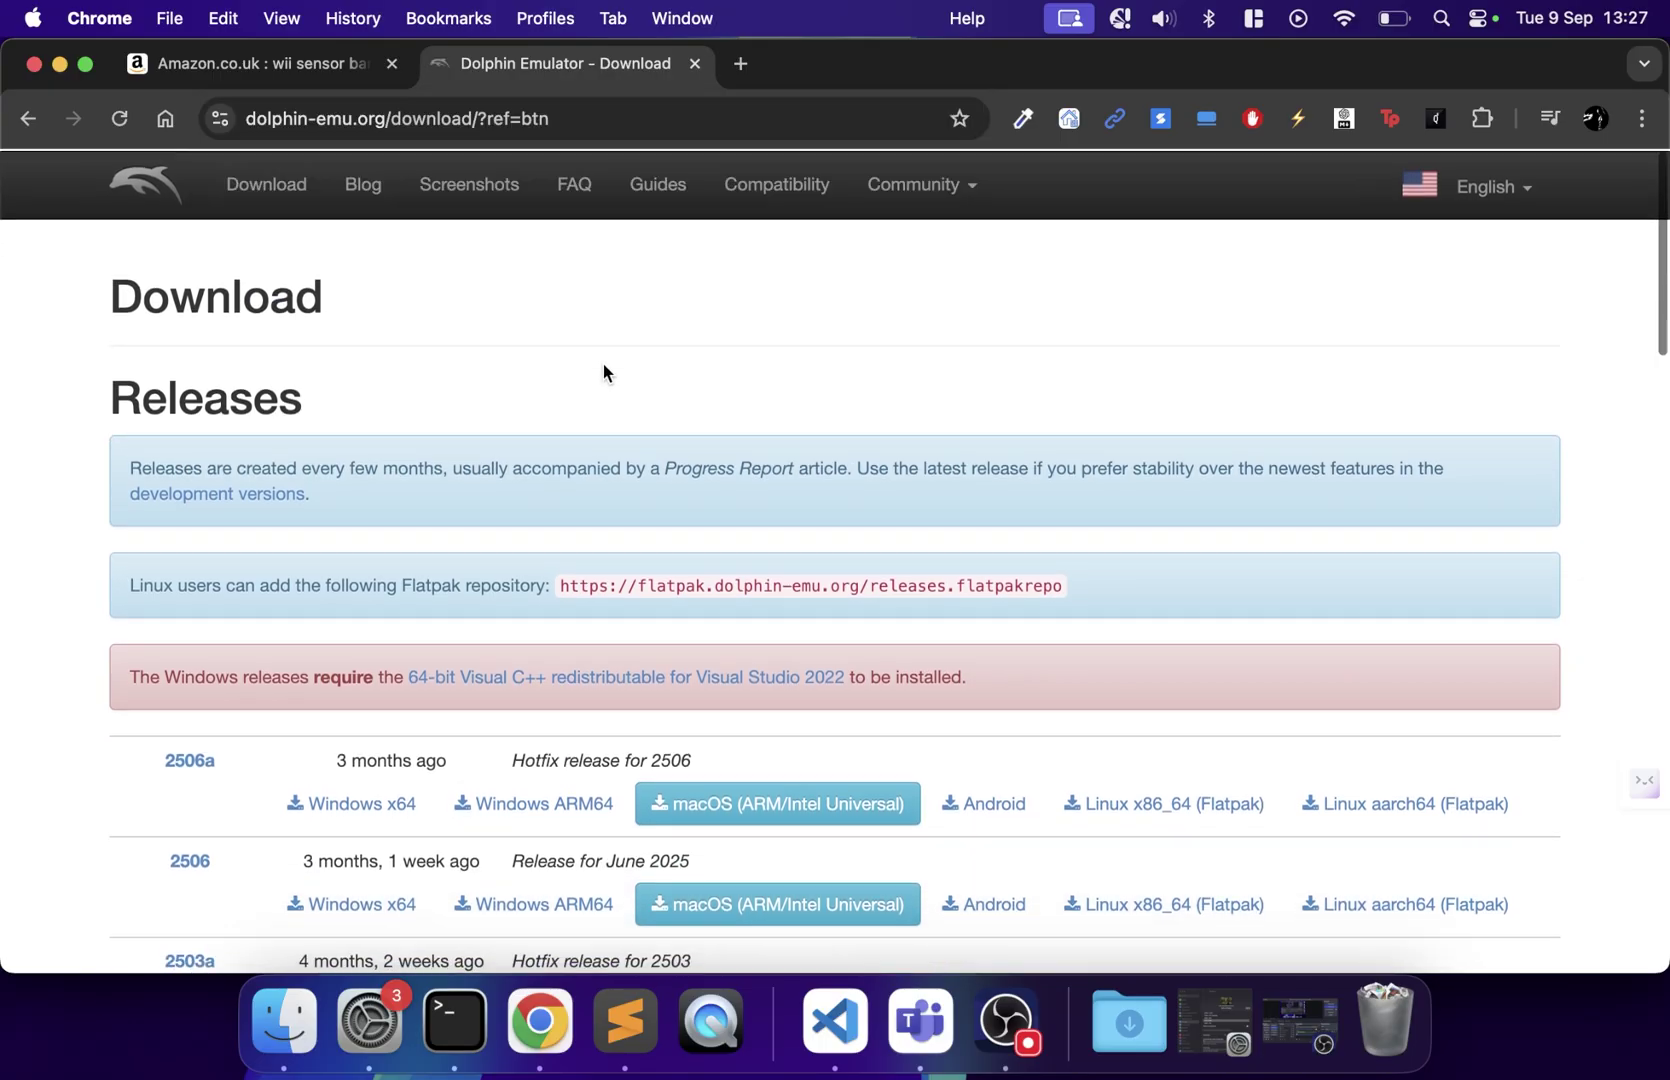
Read the 007: Quantum of Solace compatibility wiki page, then close that tab
click(777, 182)
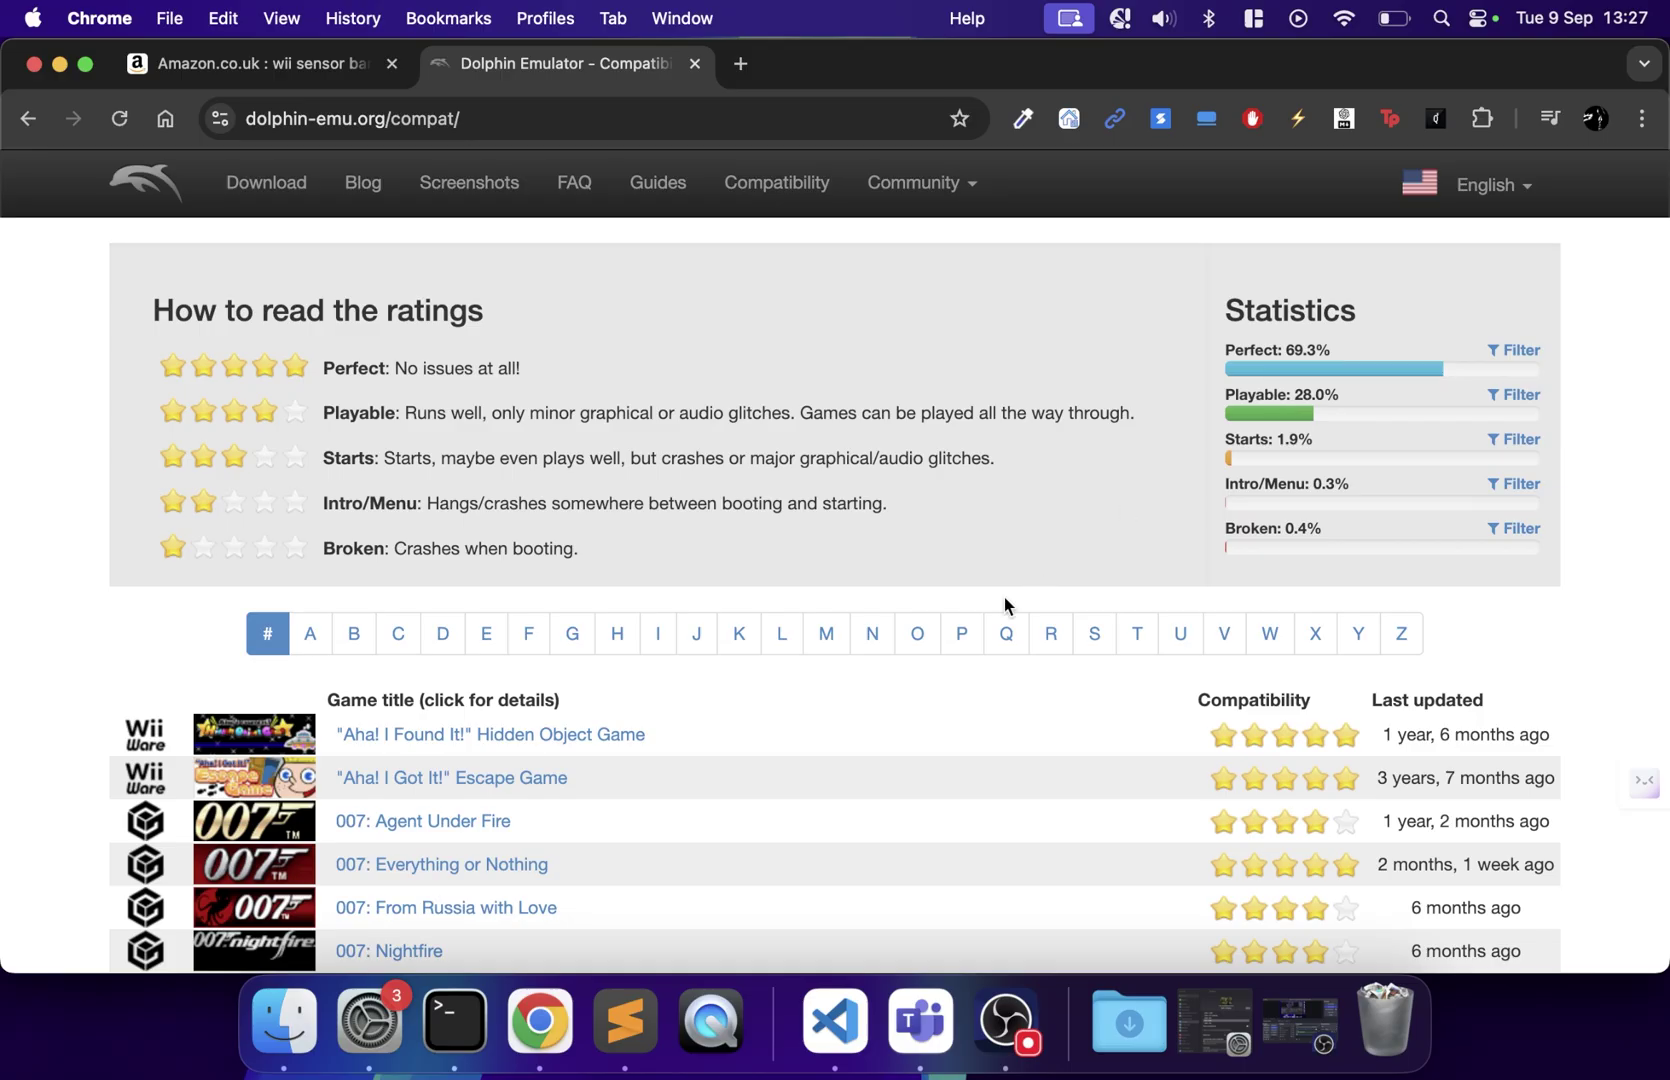
scroll(1005, 598, down, 5)
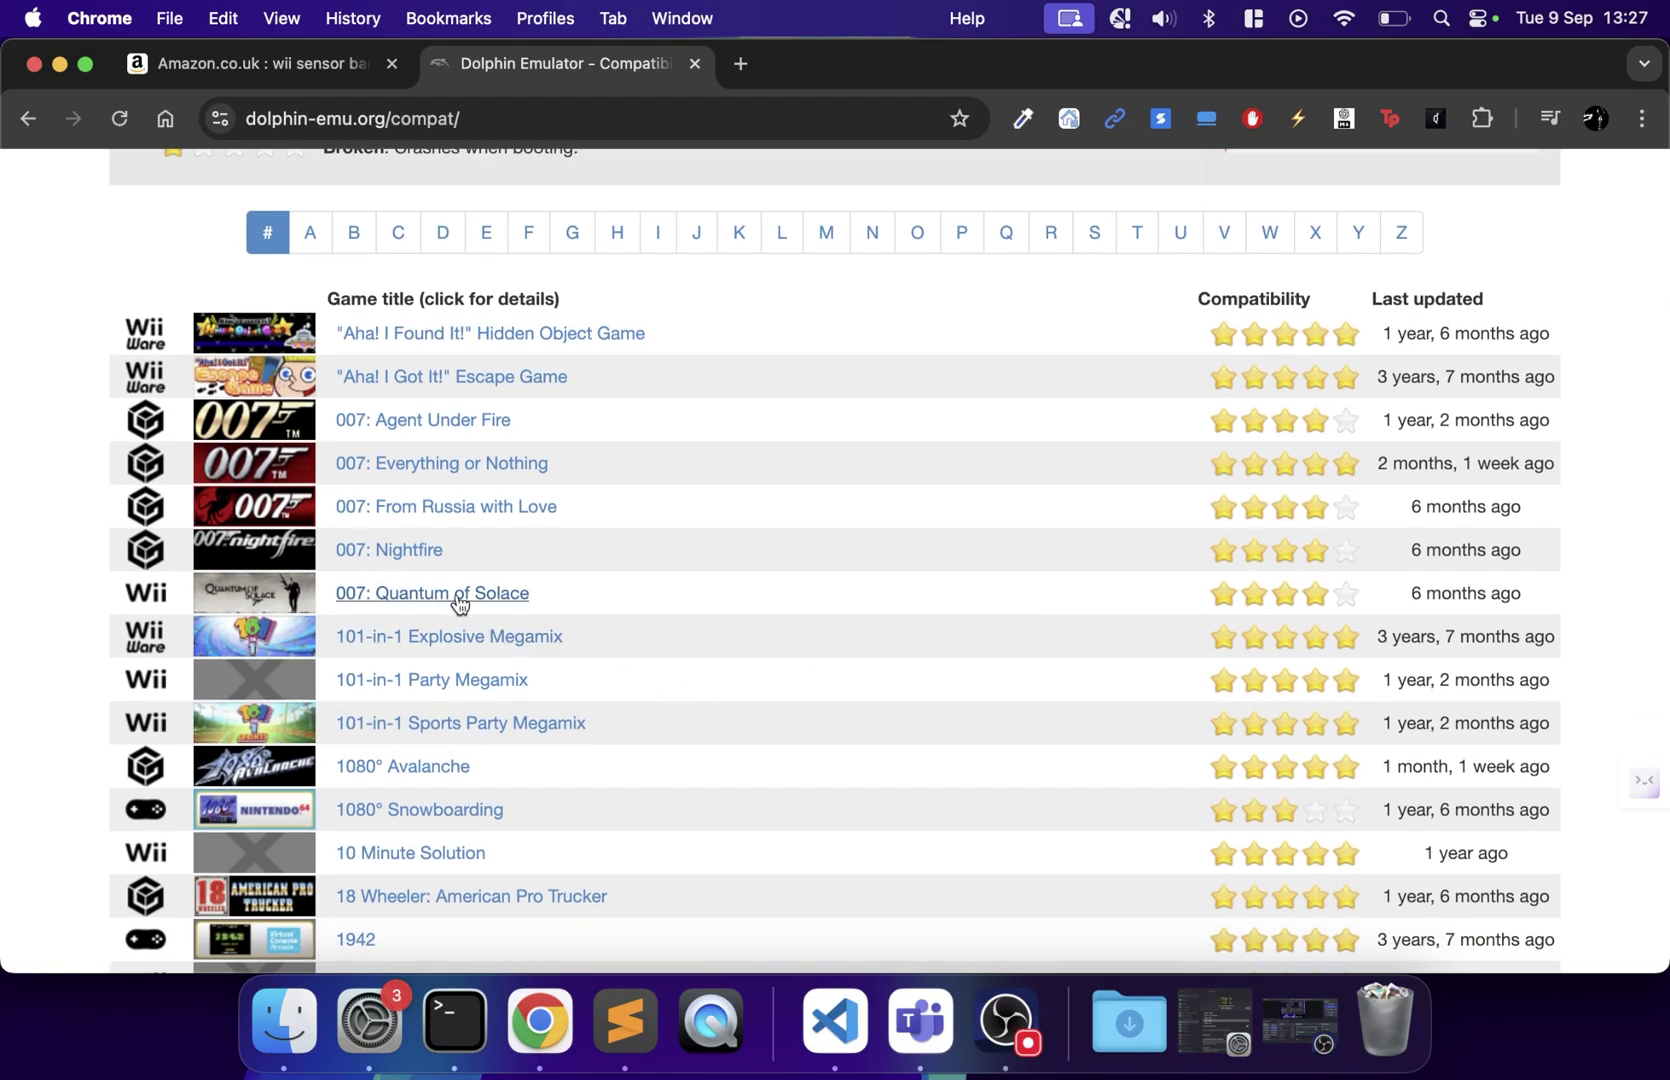
click(402, 590)
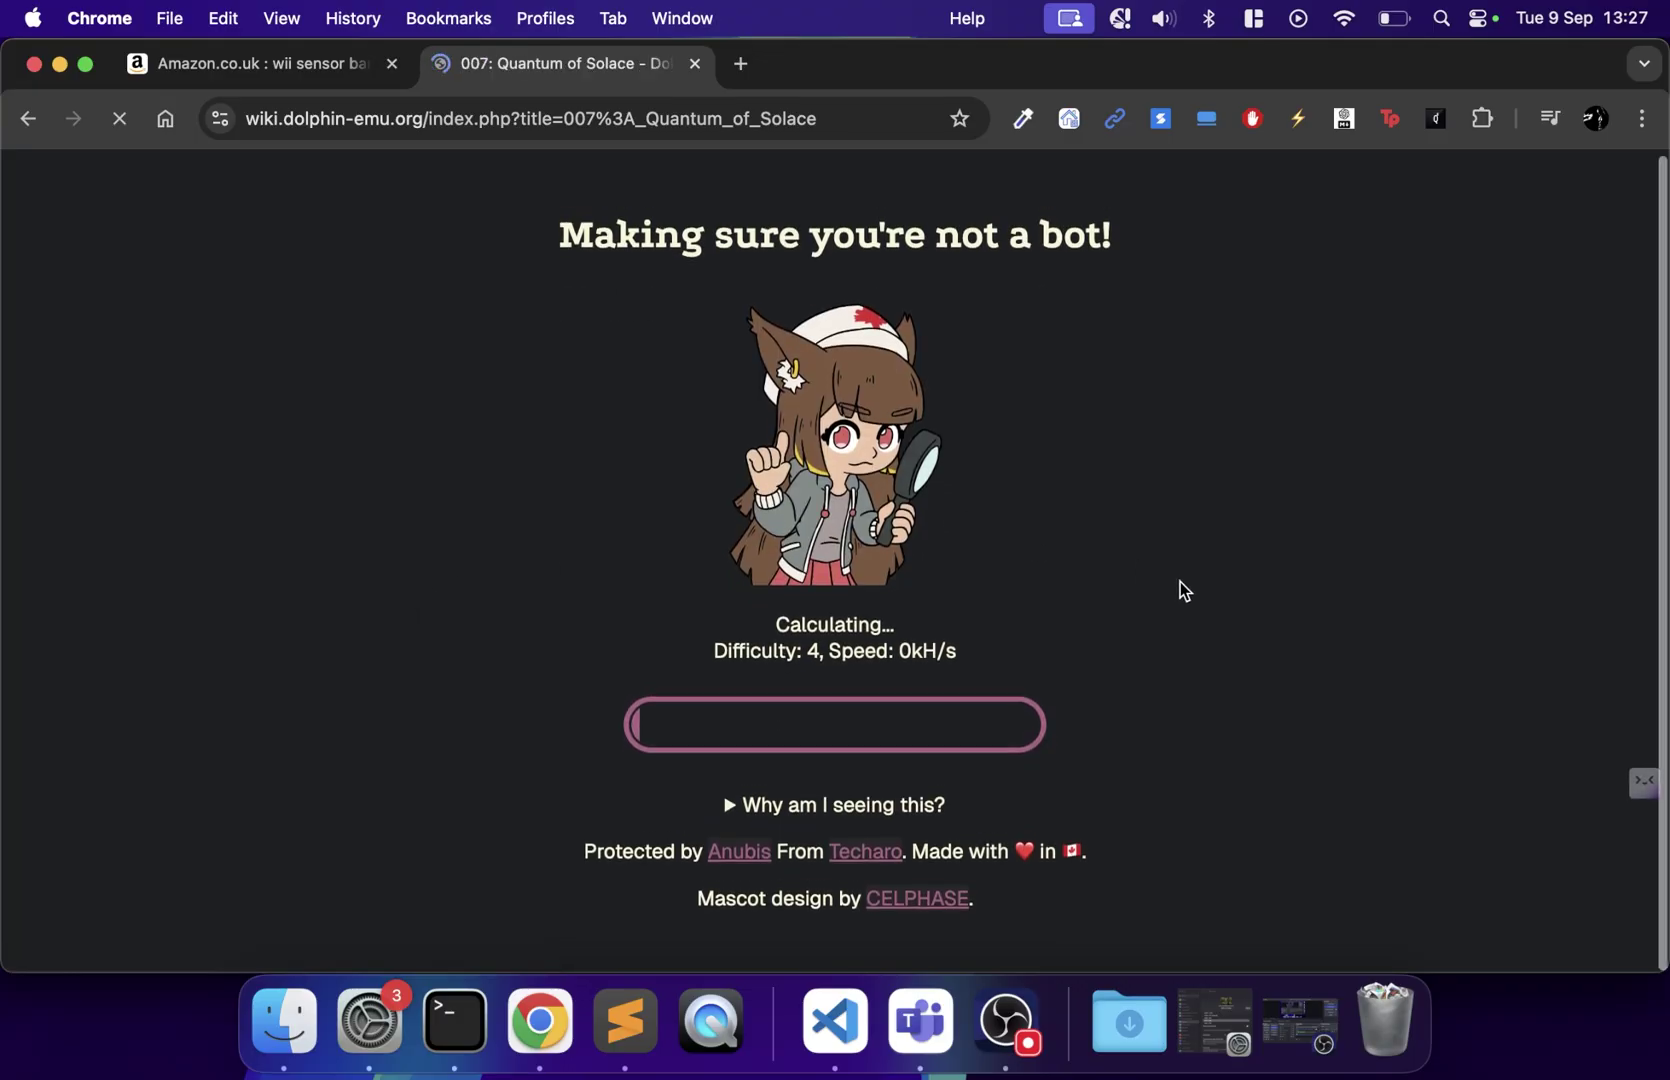
scroll(1166, 594, down, 8)
scroll(856, 784, down, 5)
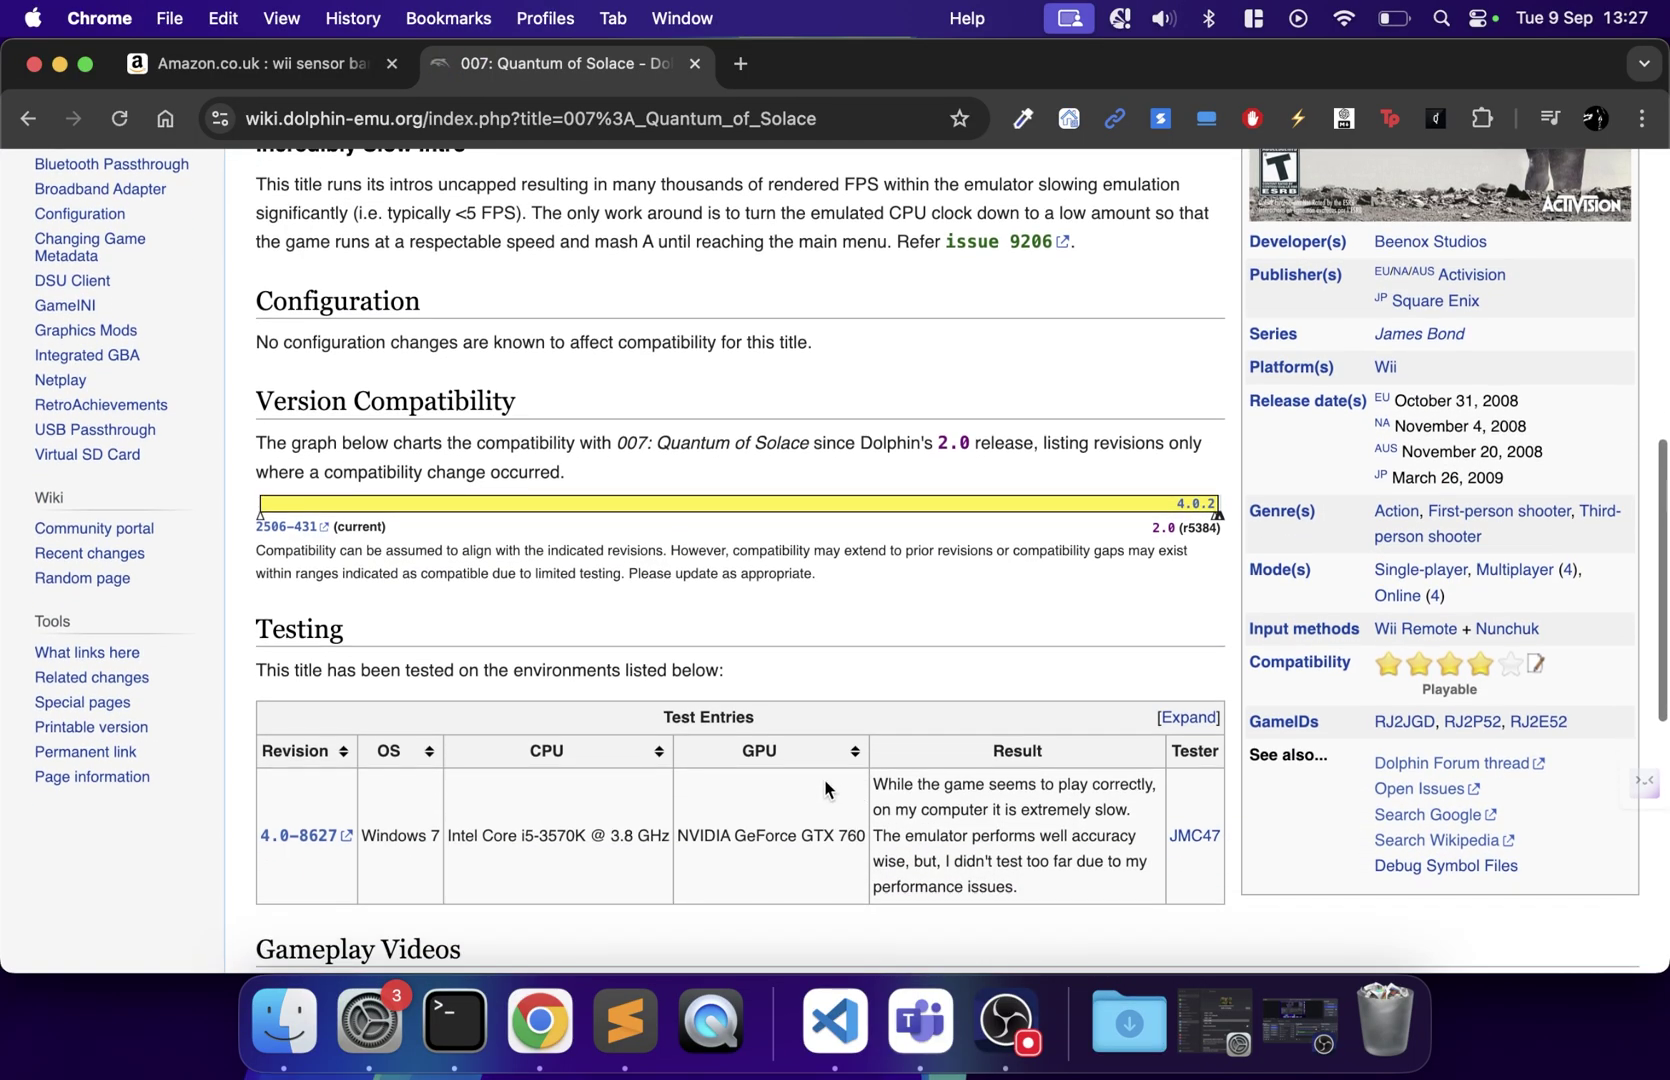
scroll(1296, 752, down, 10)
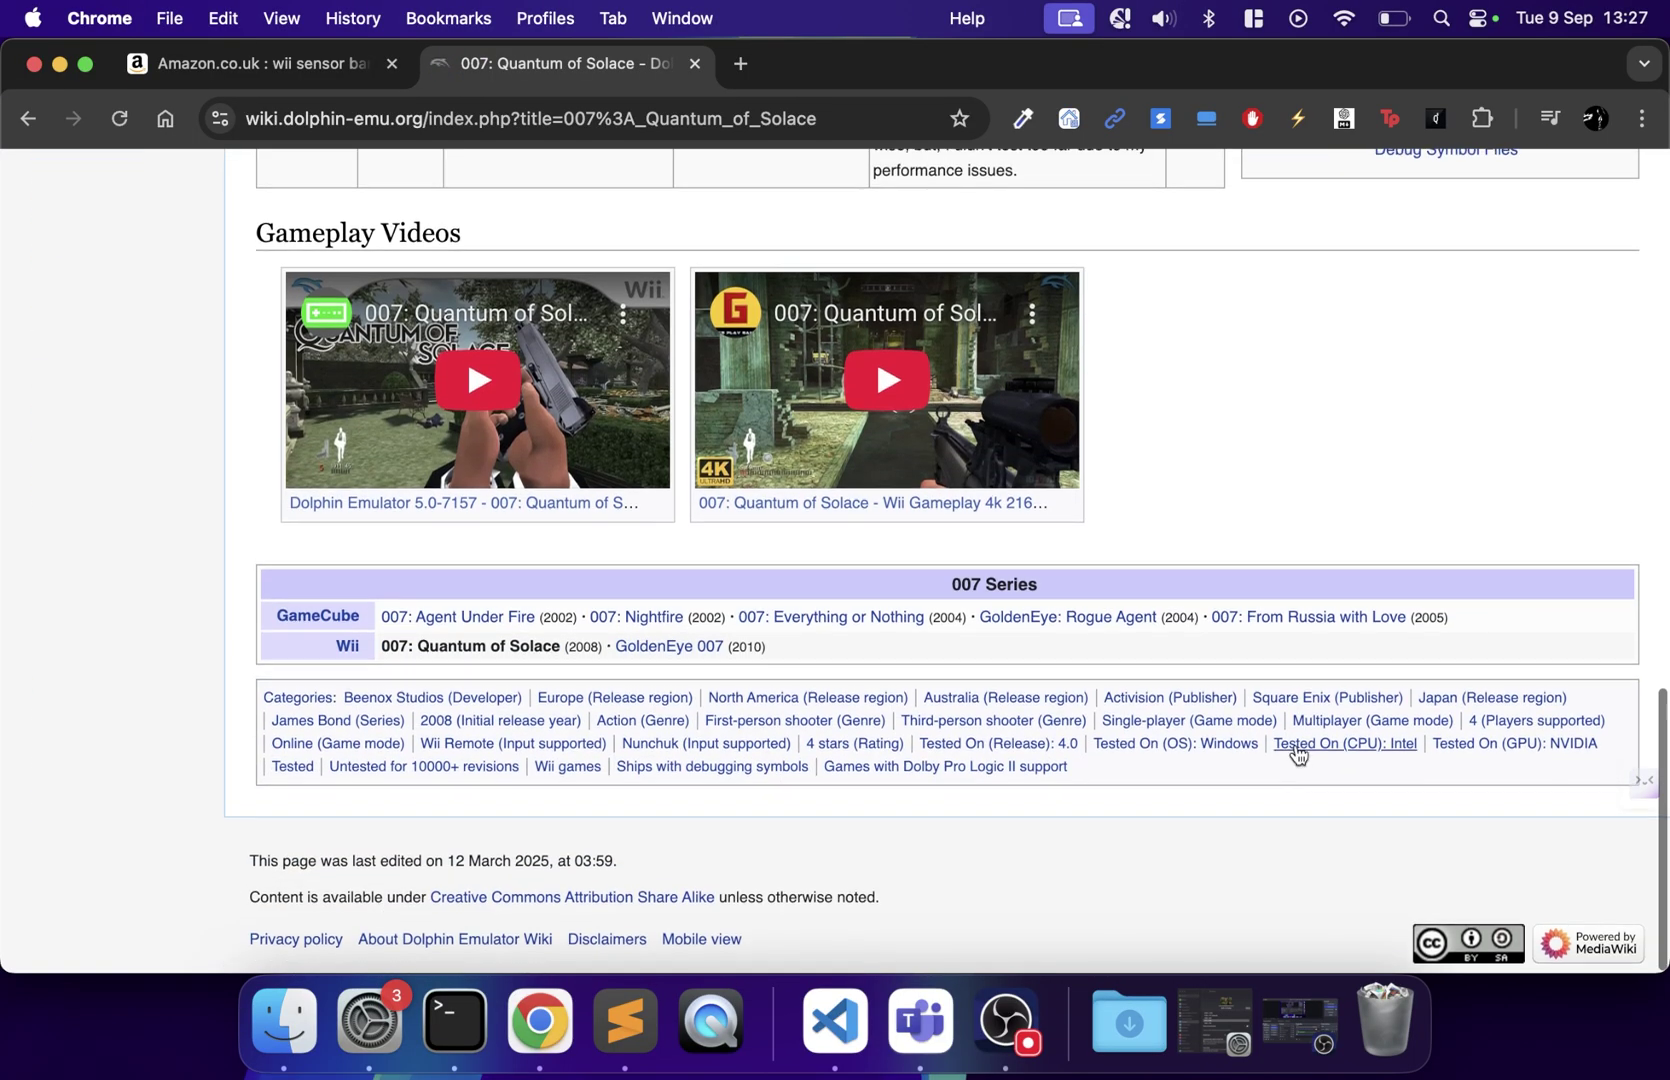
scroll(1294, 746, up, 20)
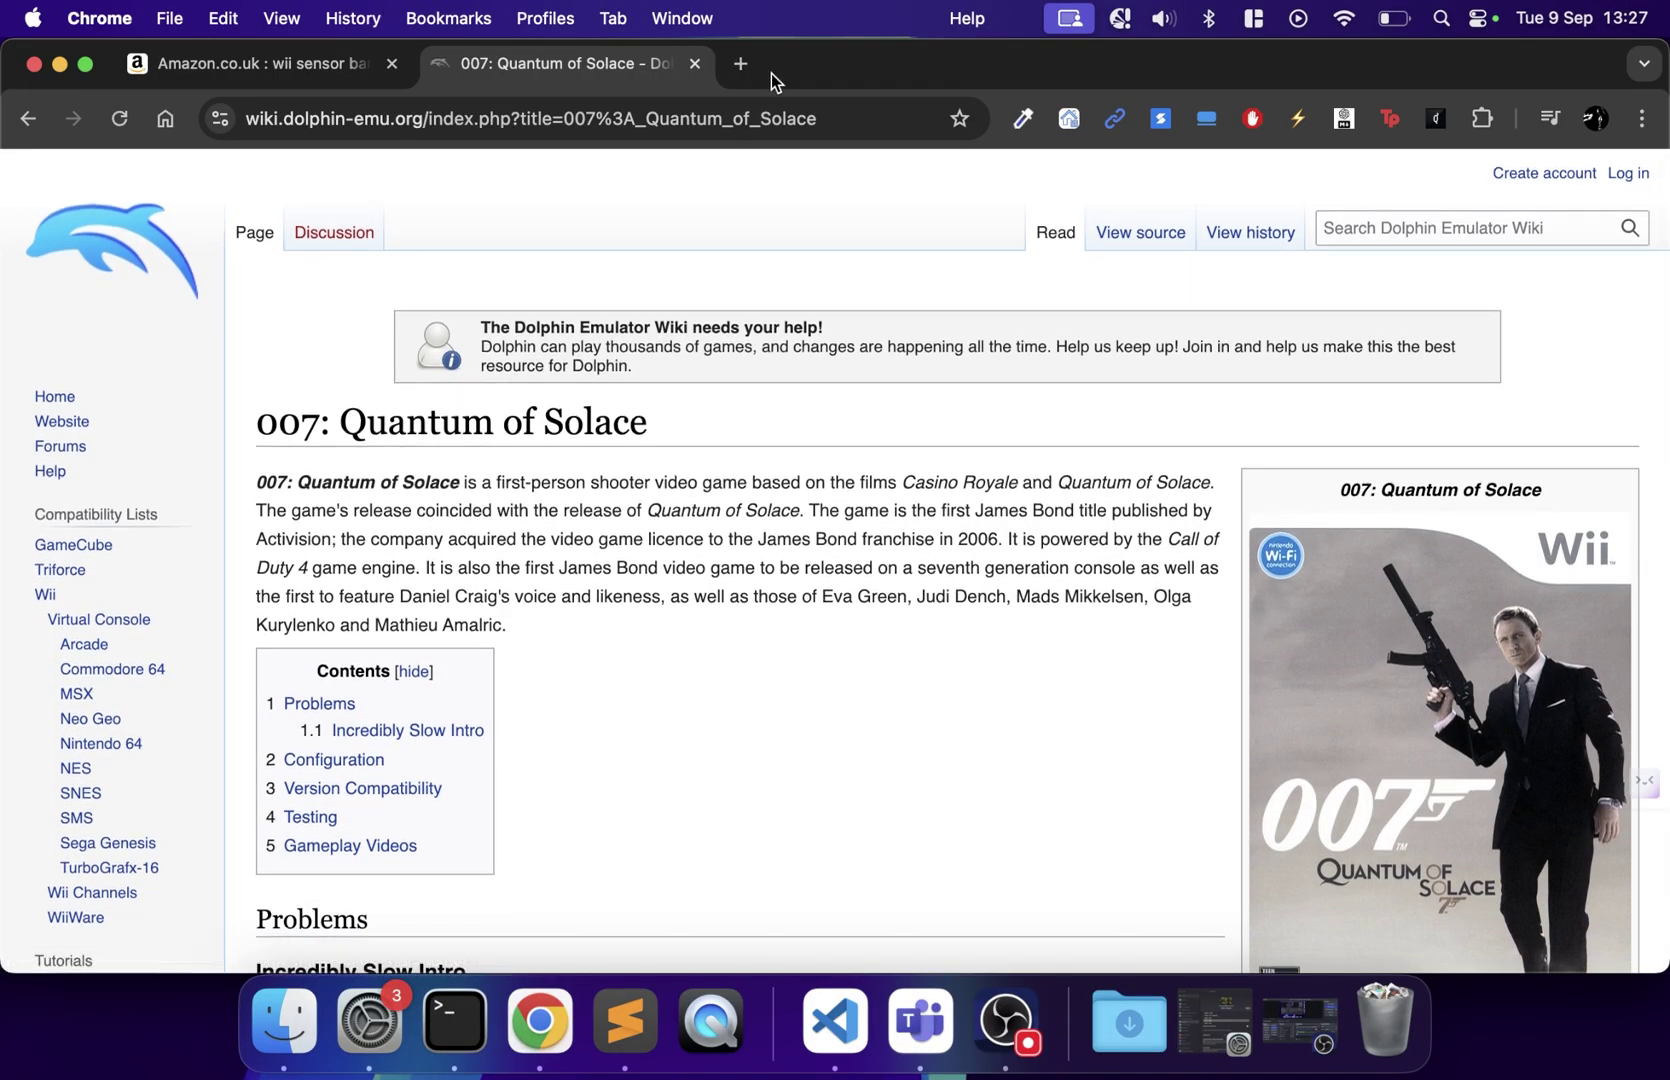
click(695, 63)
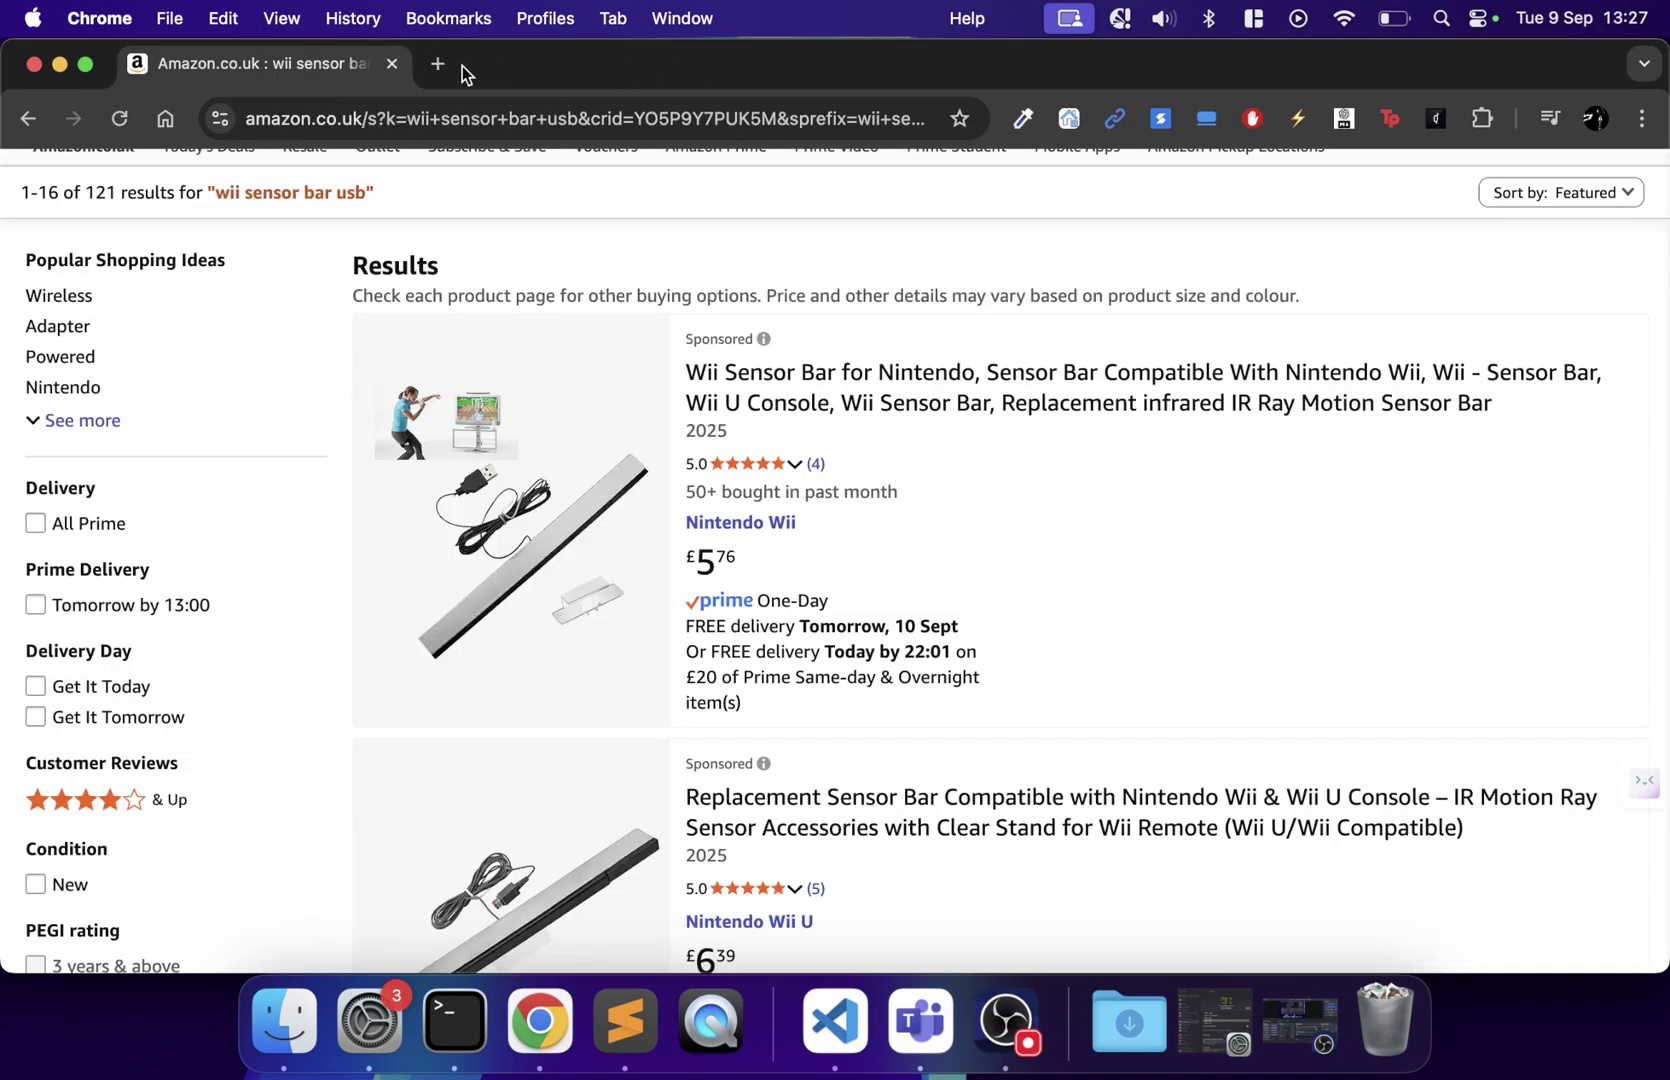
Drag Dolphin from the downloaded disk image into Applications
click(61, 64)
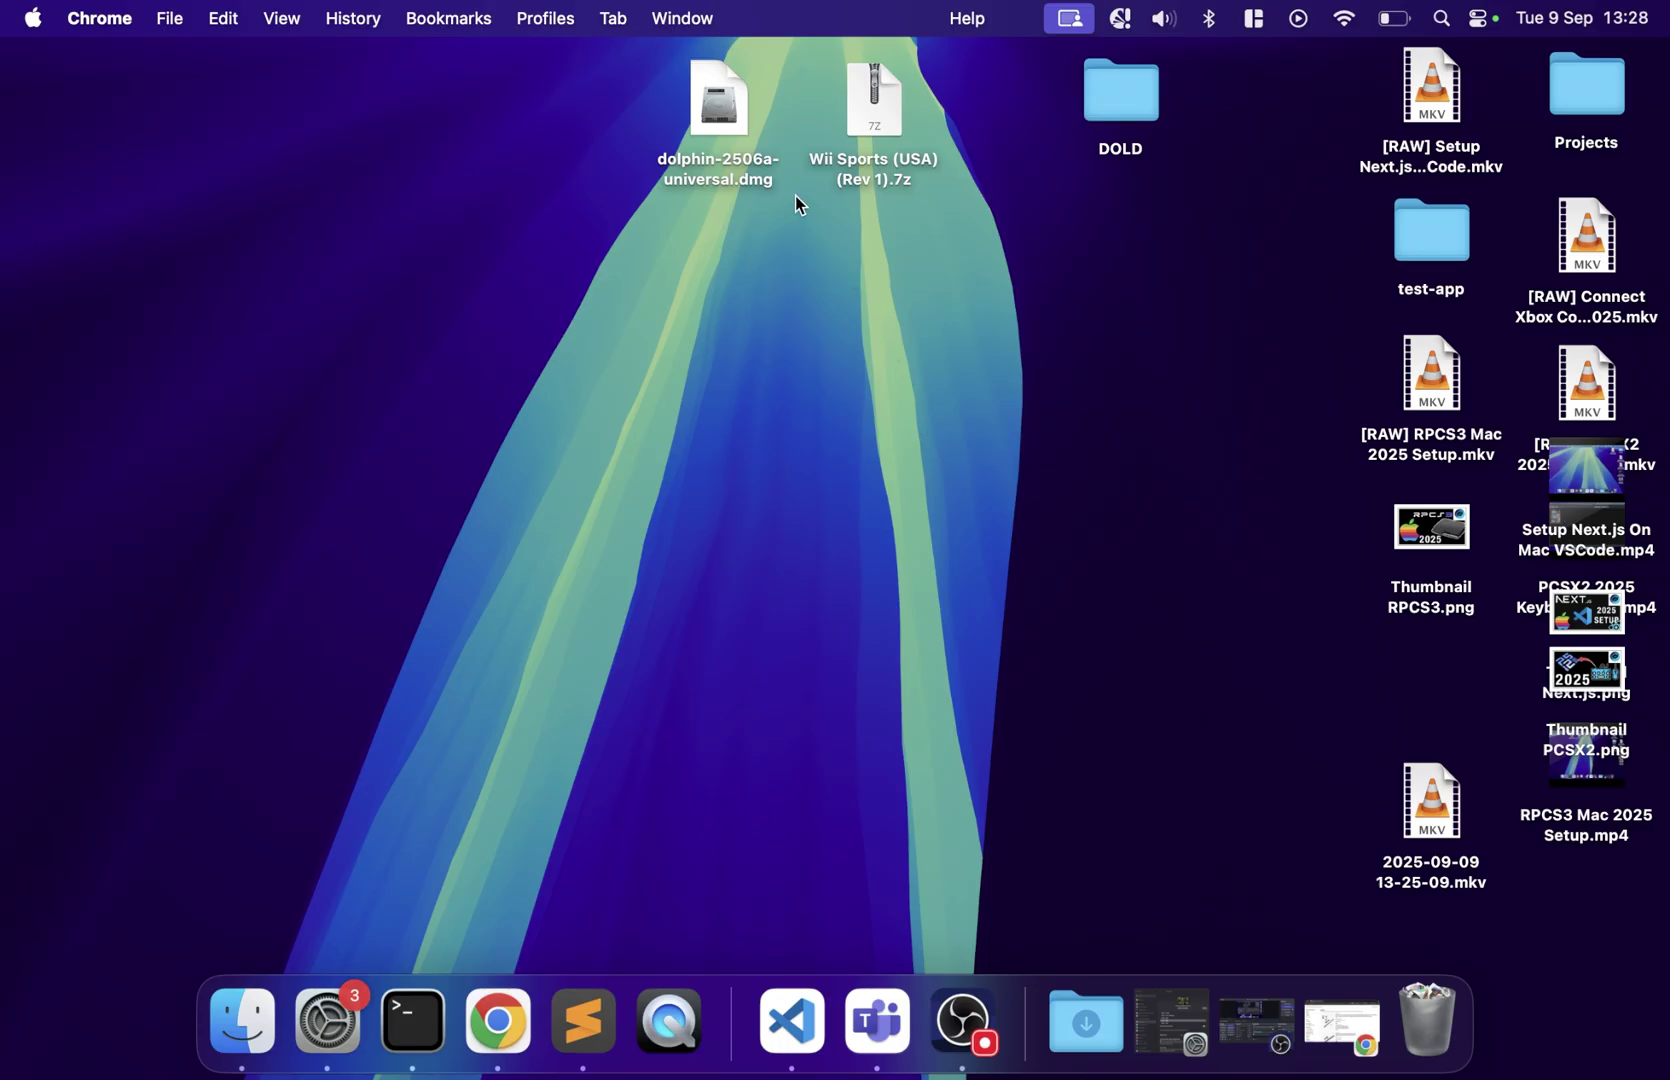
click(710, 166)
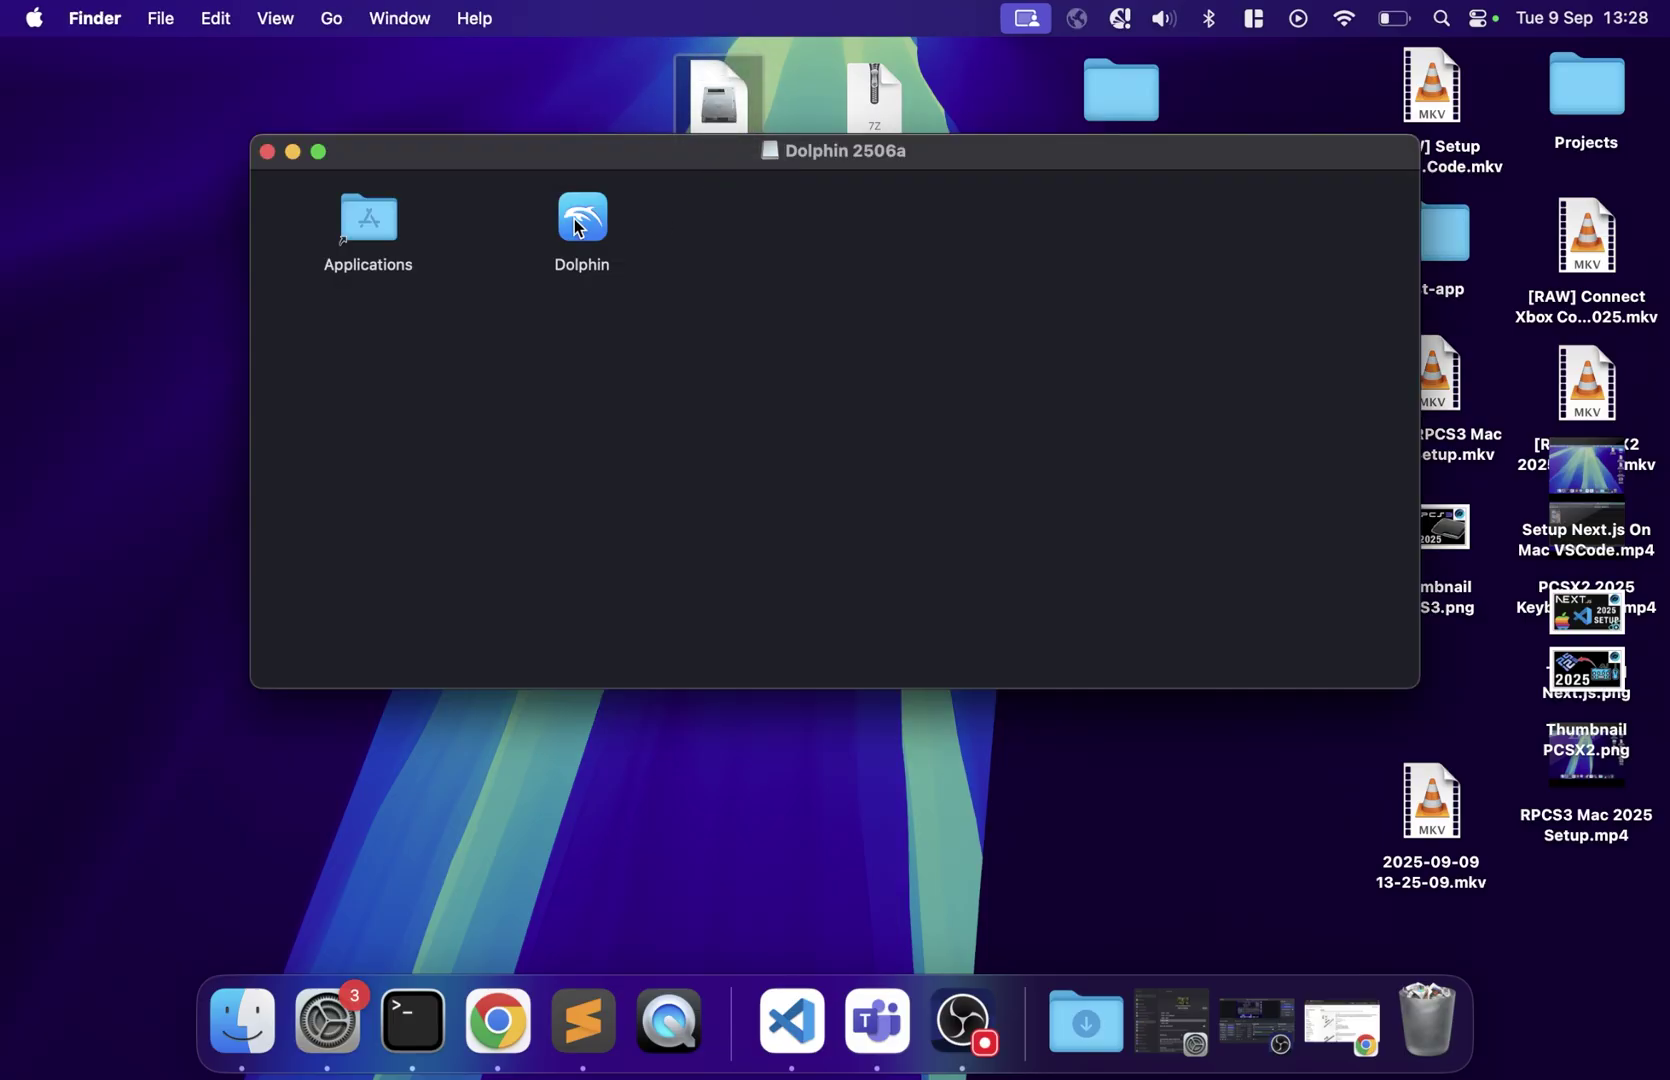
drag(575, 227, 370, 222)
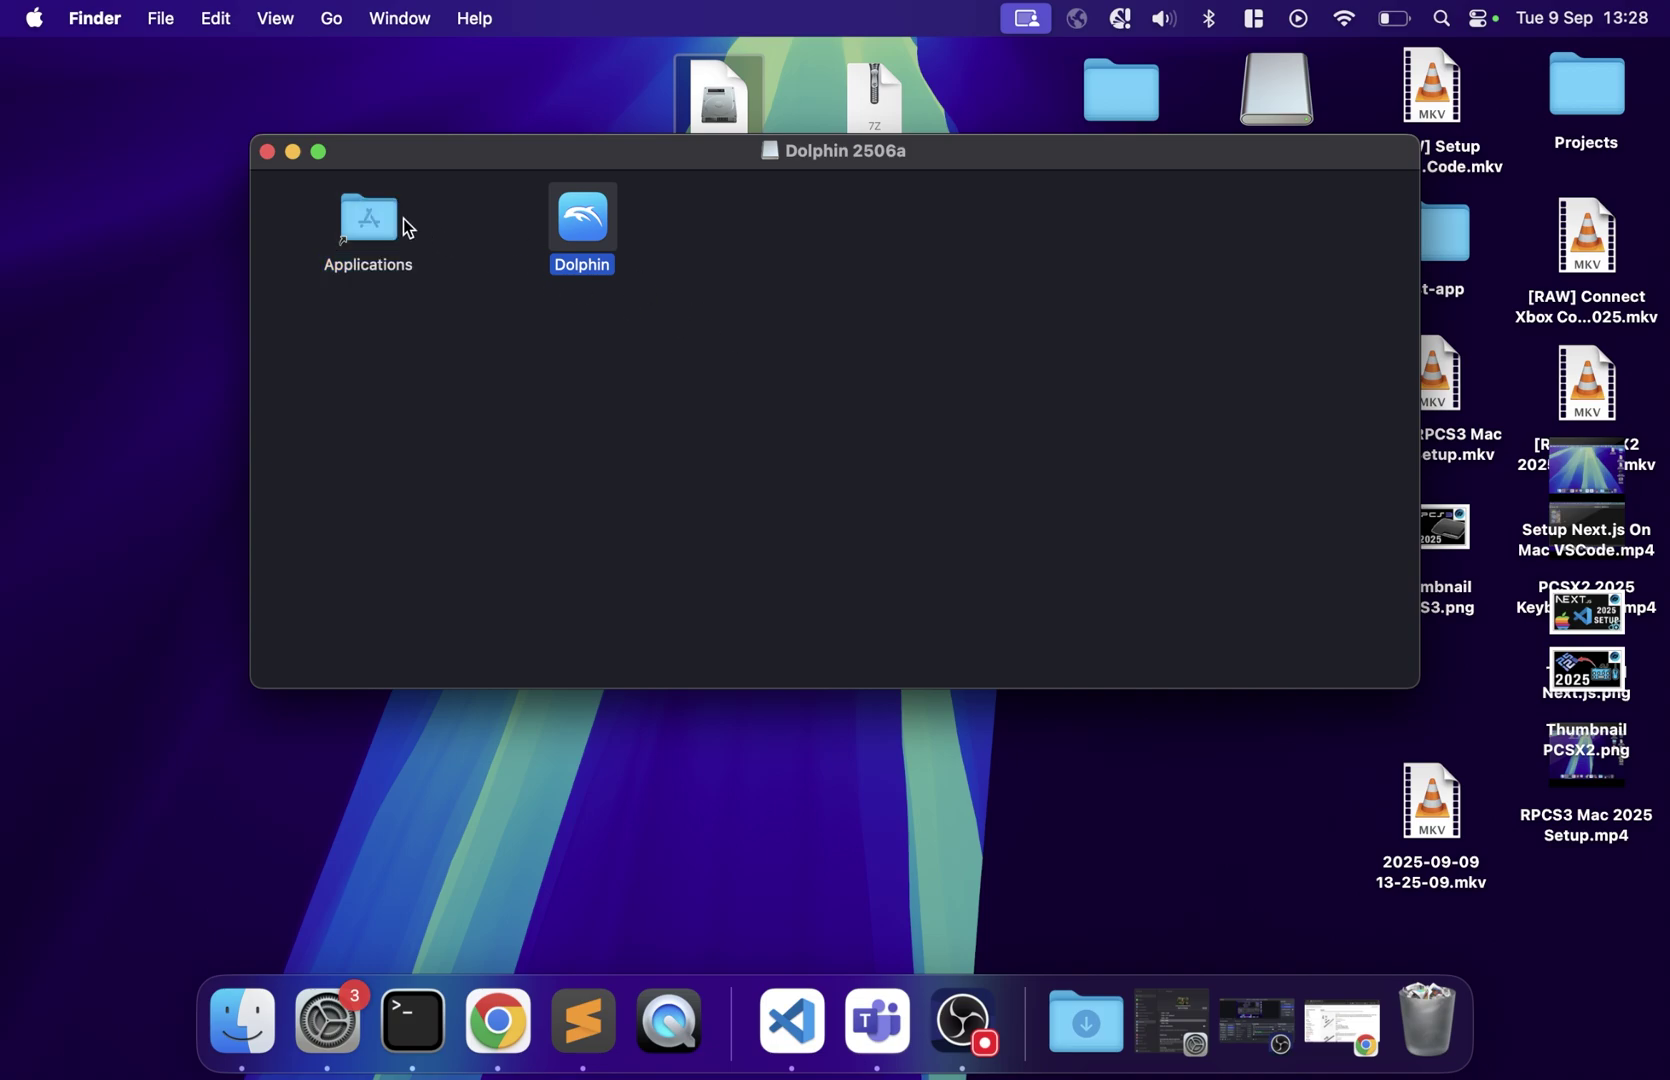
Close the disk image window and extract the Wii Sports .7z archive
click(267, 152)
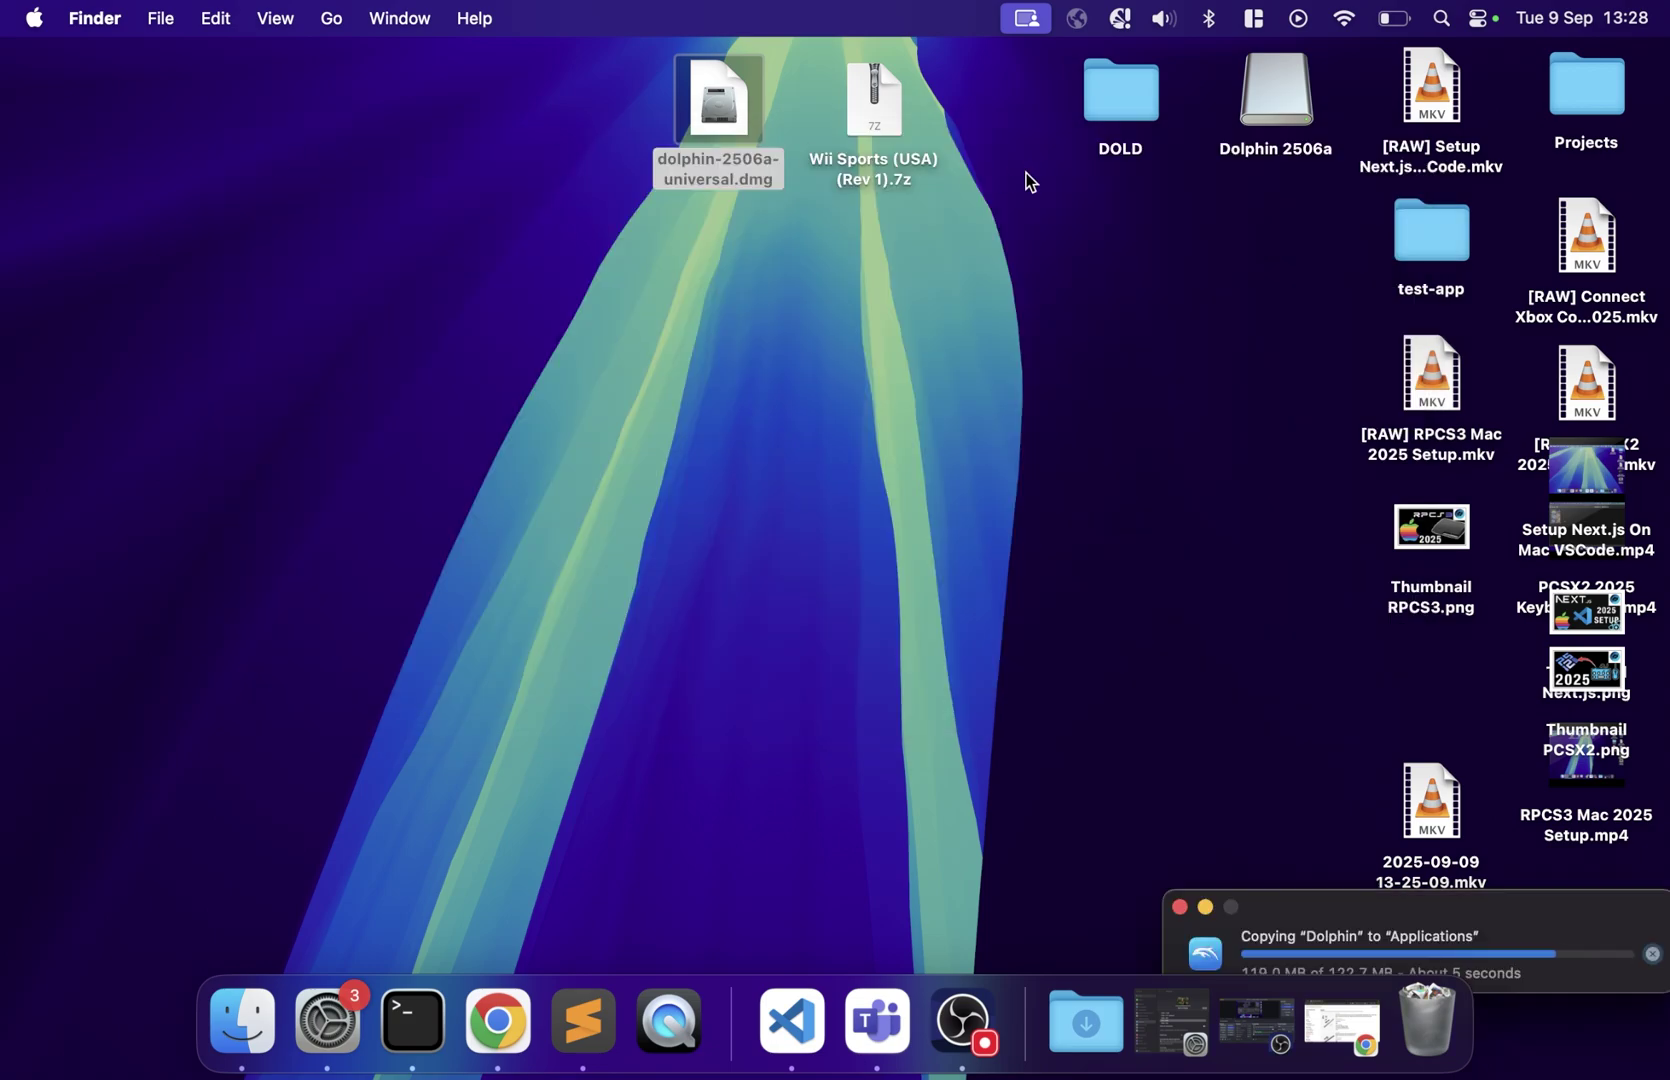
click(889, 123)
double_click(887, 123)
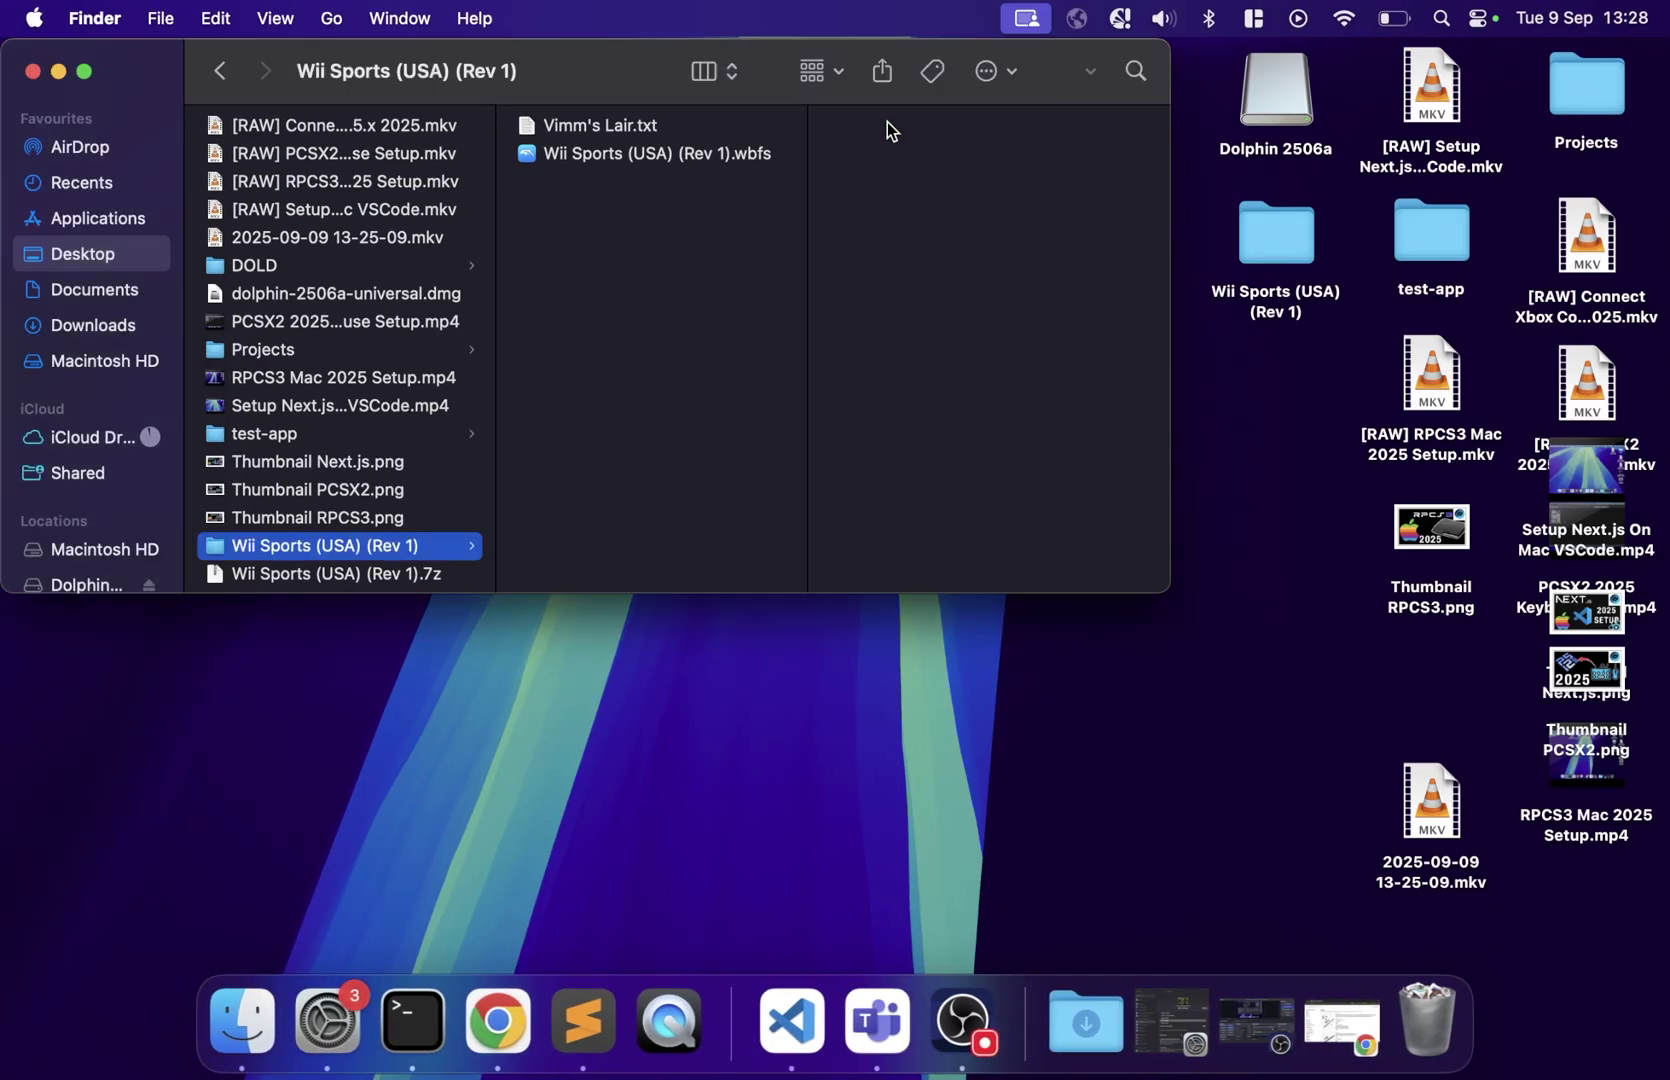
Open the extracted Wii Sports folder and bring its Finder window to the working desktop
key(ctrl+Up)
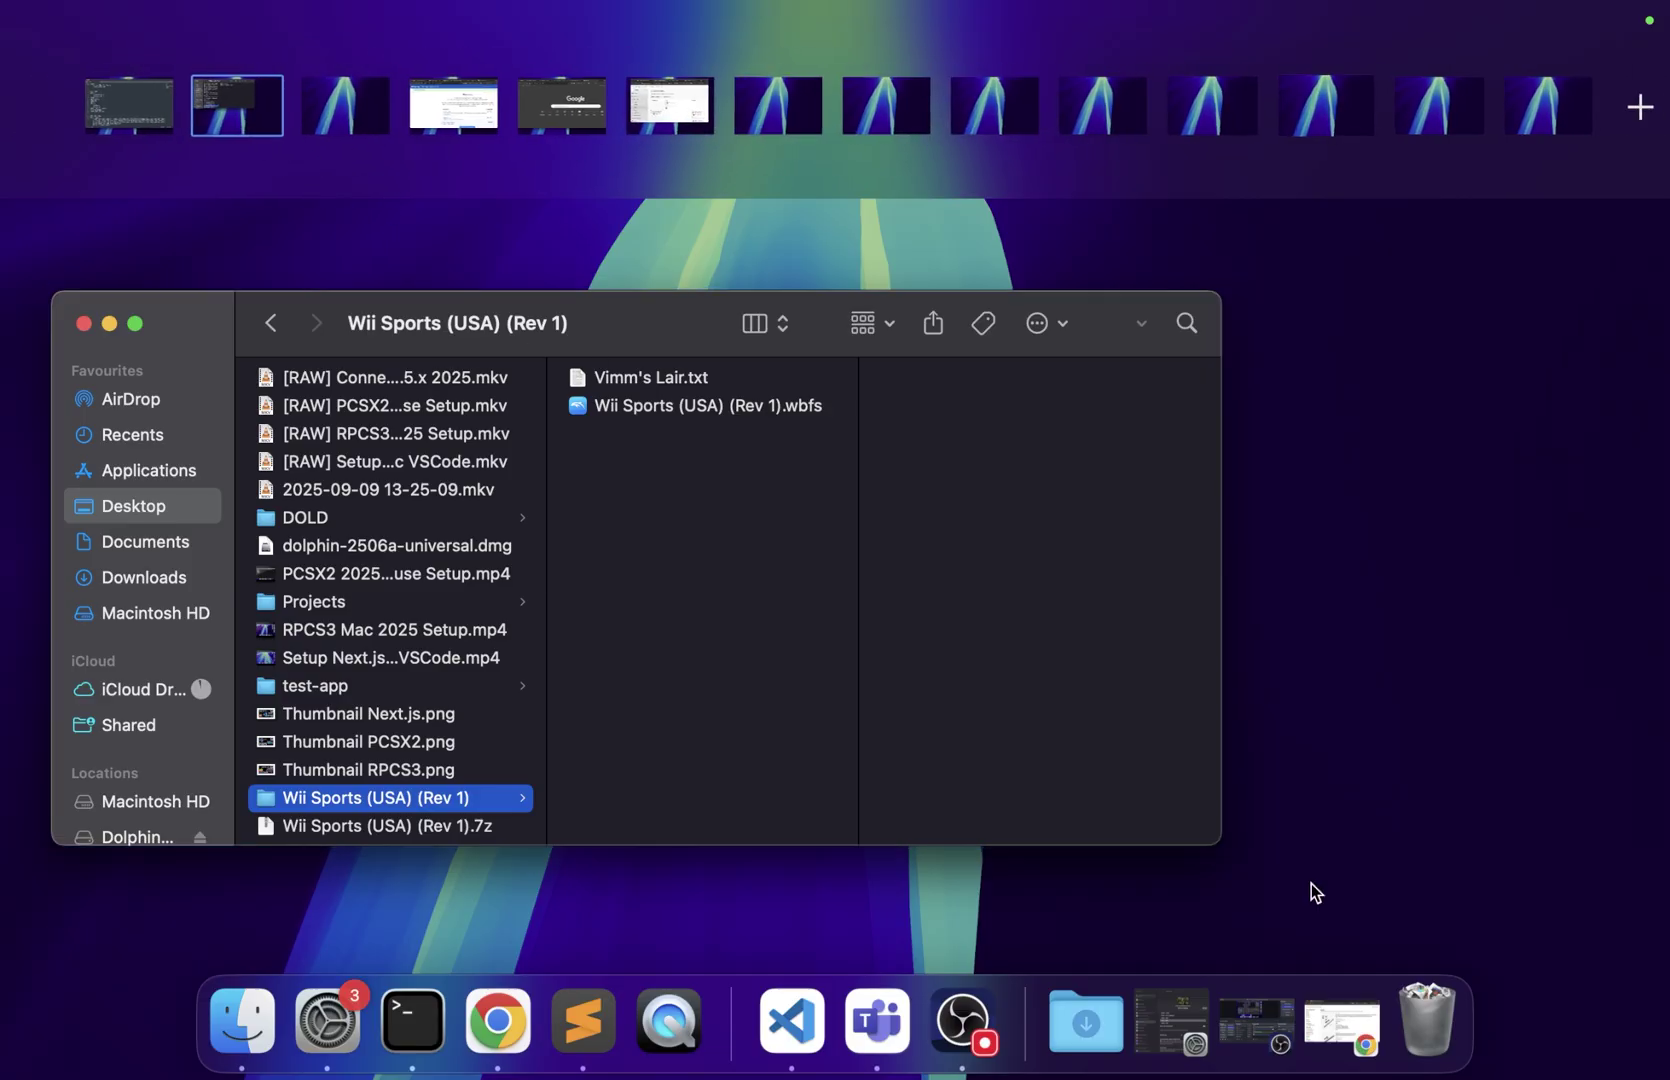
click(1356, 828)
click(1279, 1045)
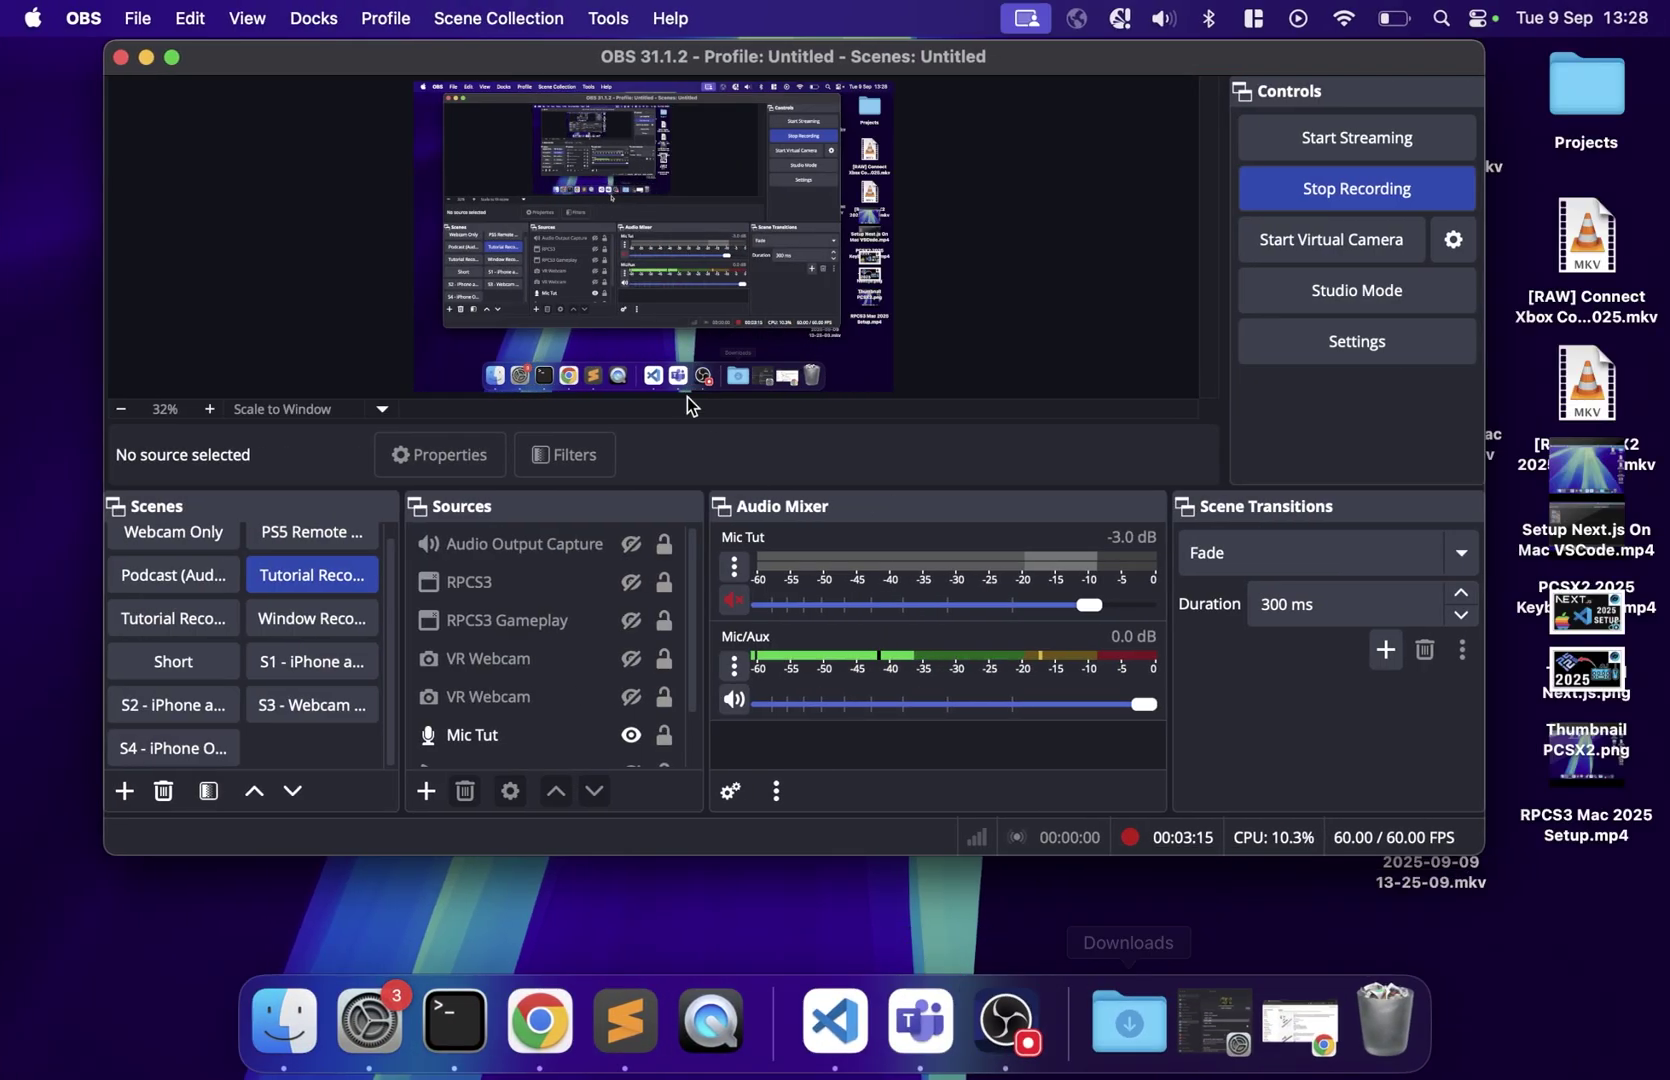
click(146, 57)
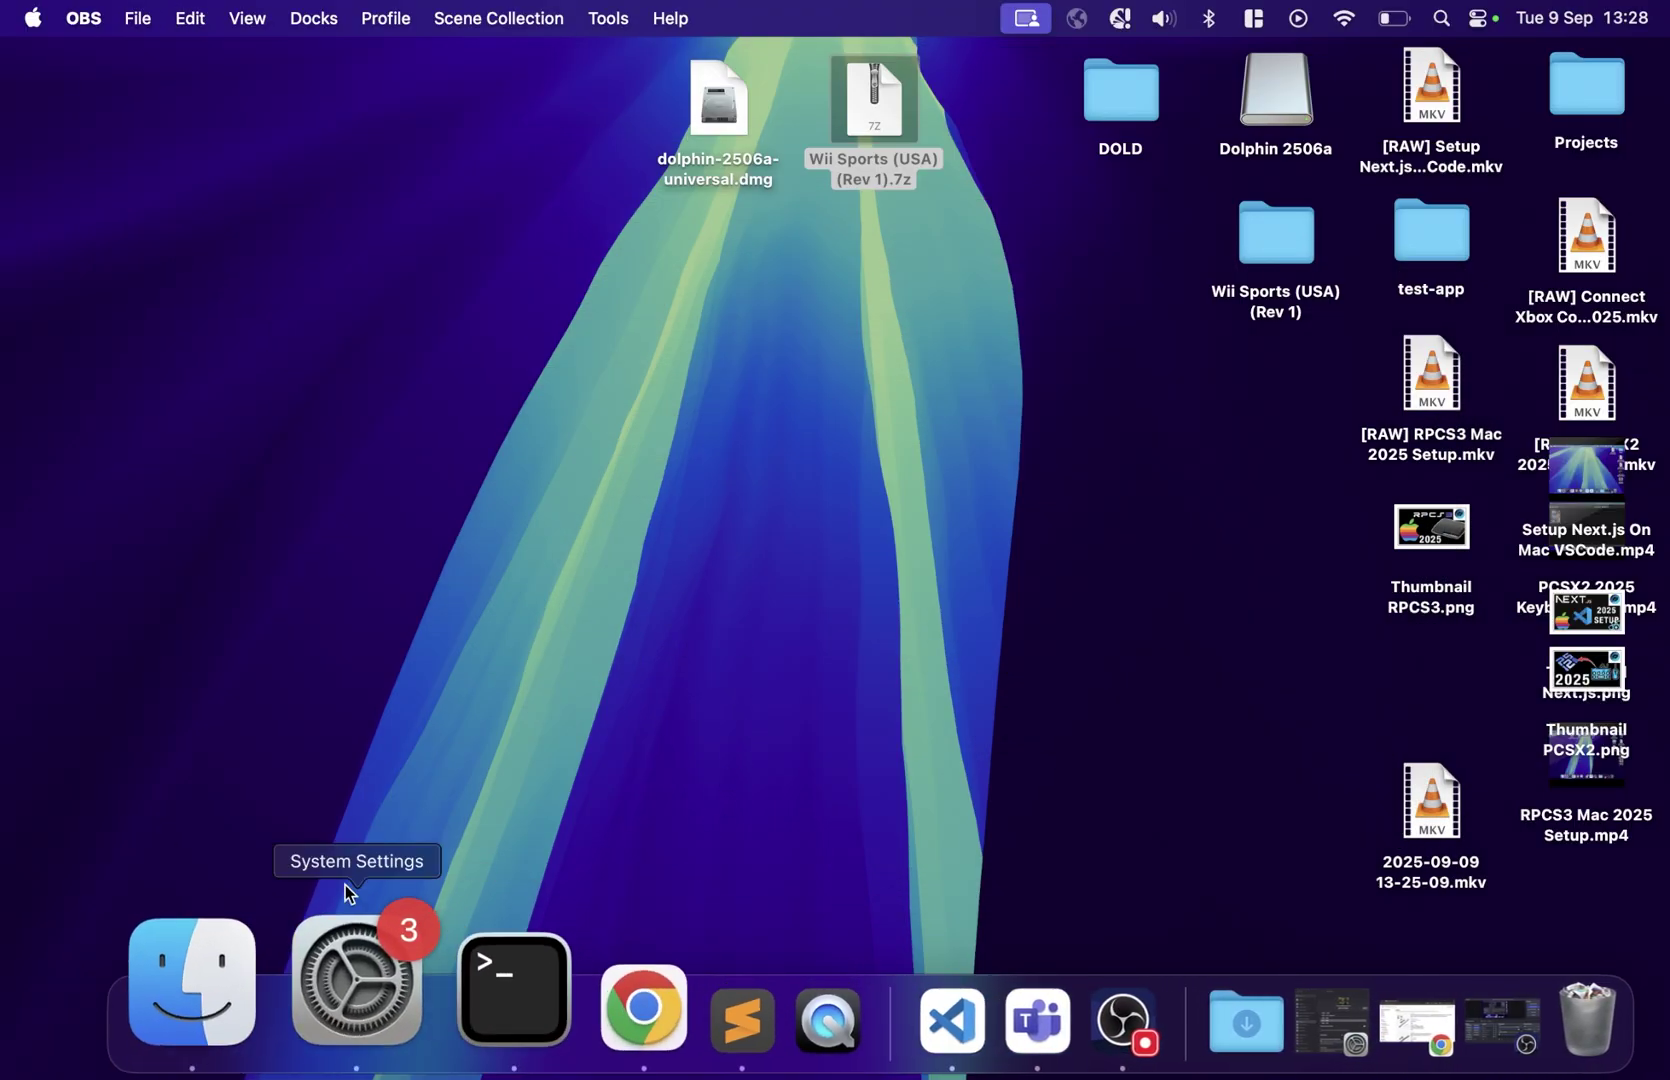
double_click(1269, 224)
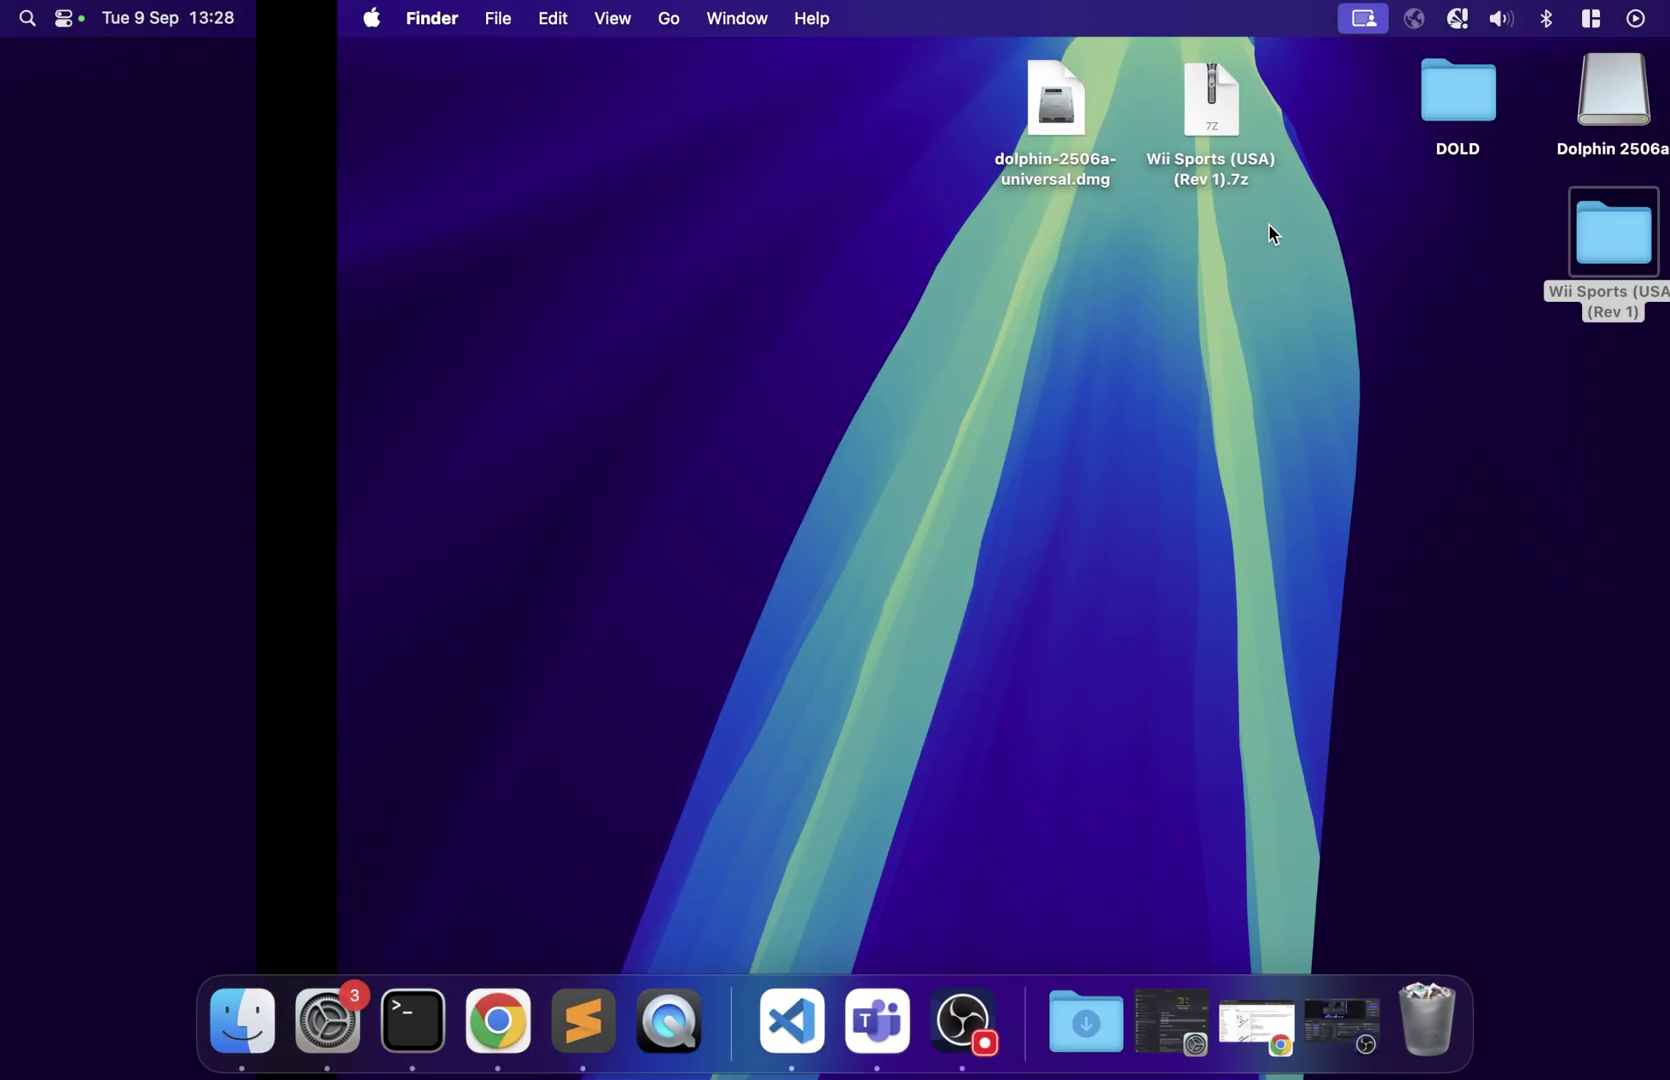
key(ctrl+Up)
drag(634, 440, 362, 122)
click(362, 122)
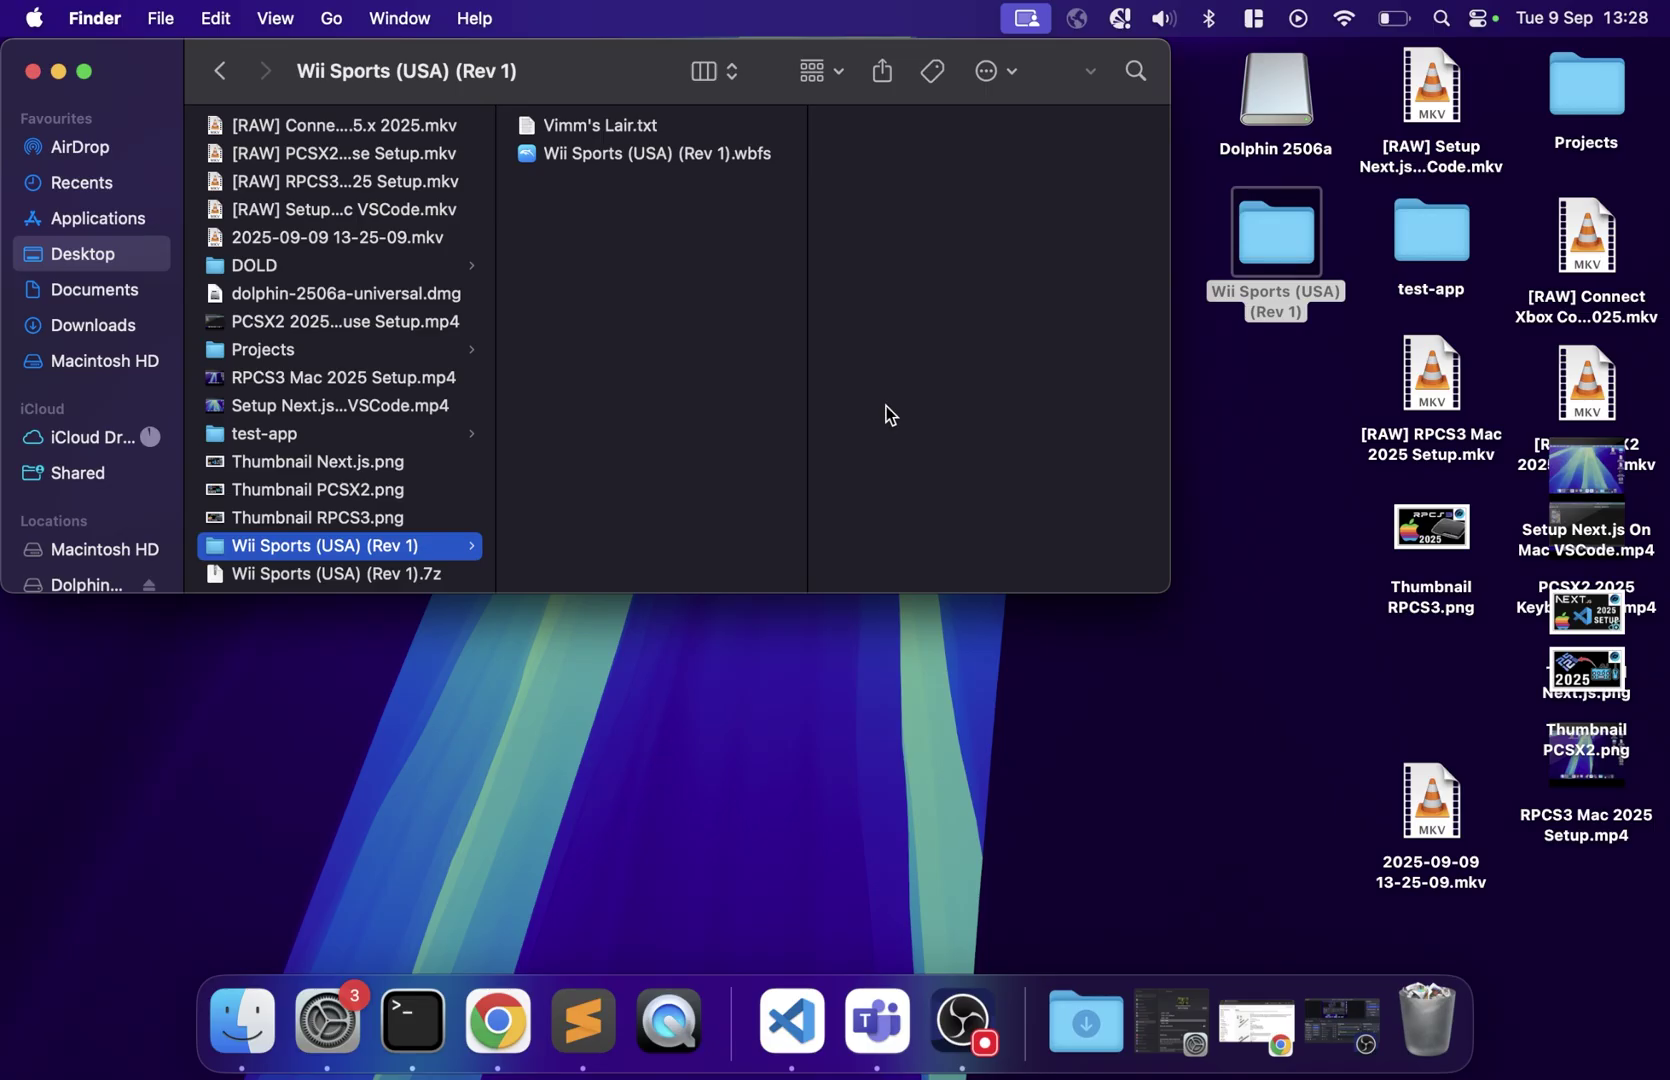
Put the Wii Sports .wbfs file into a new Wii folder under Documents/ROMS
click(613, 157)
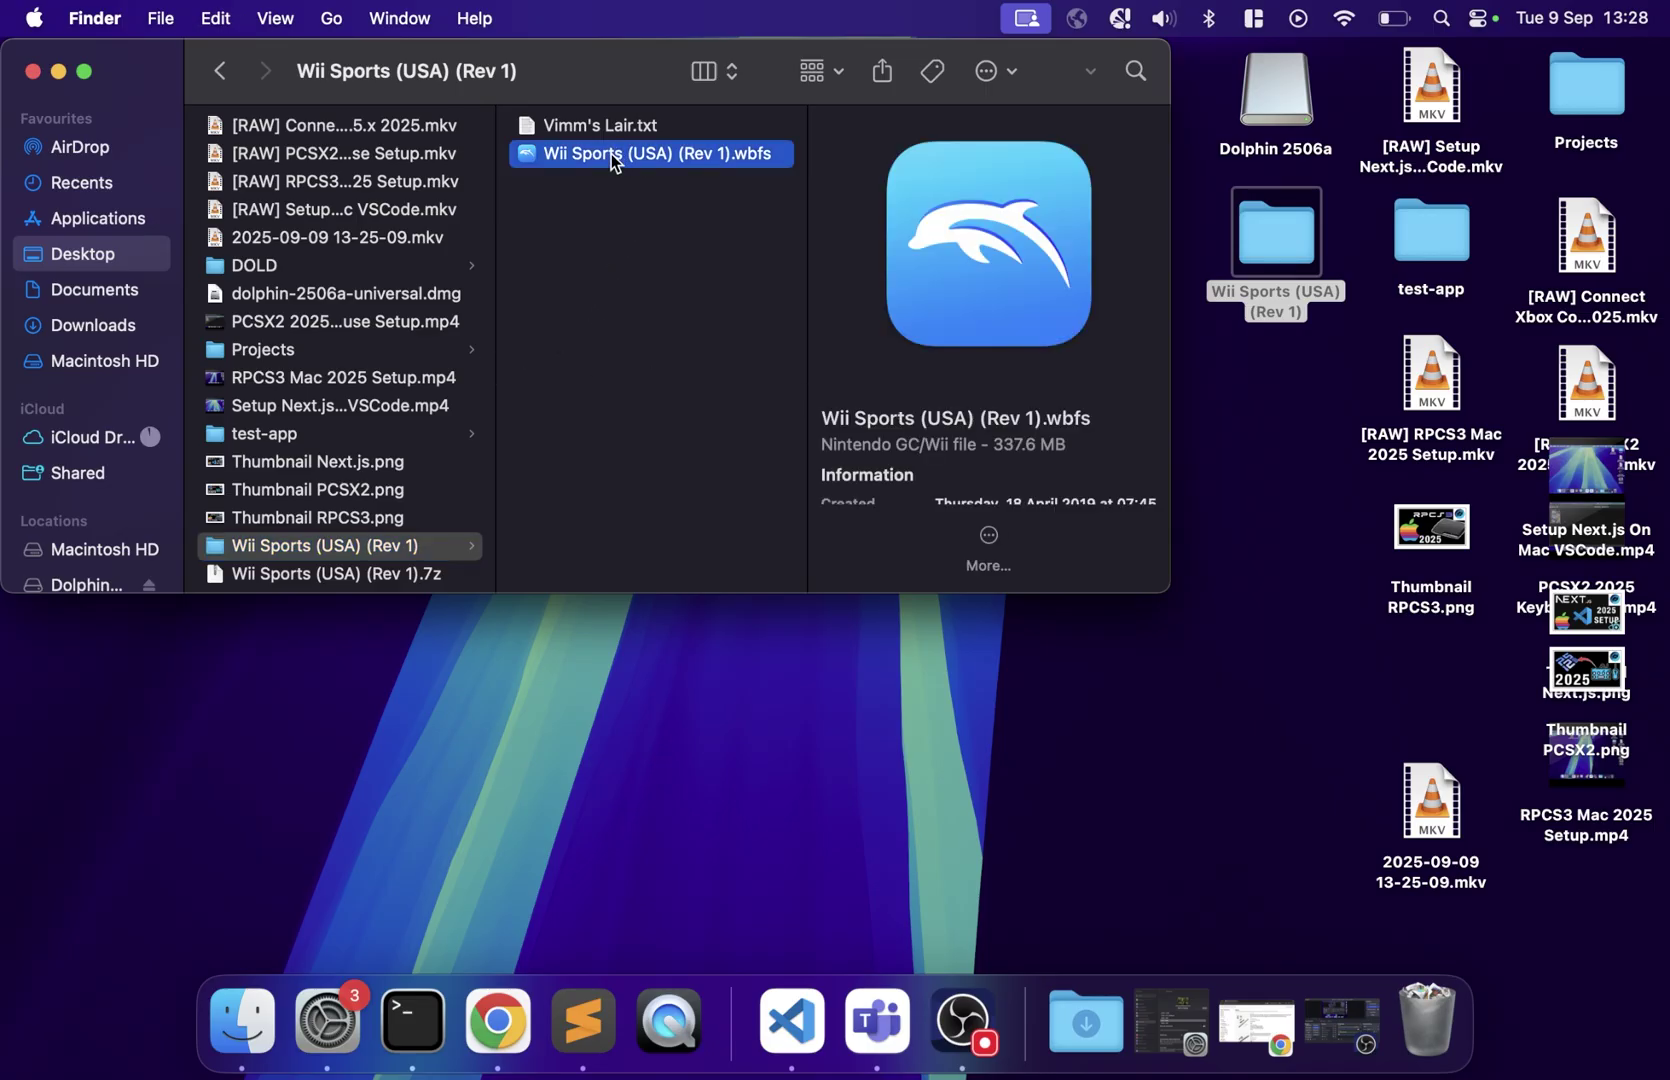
click(86, 303)
click(285, 350)
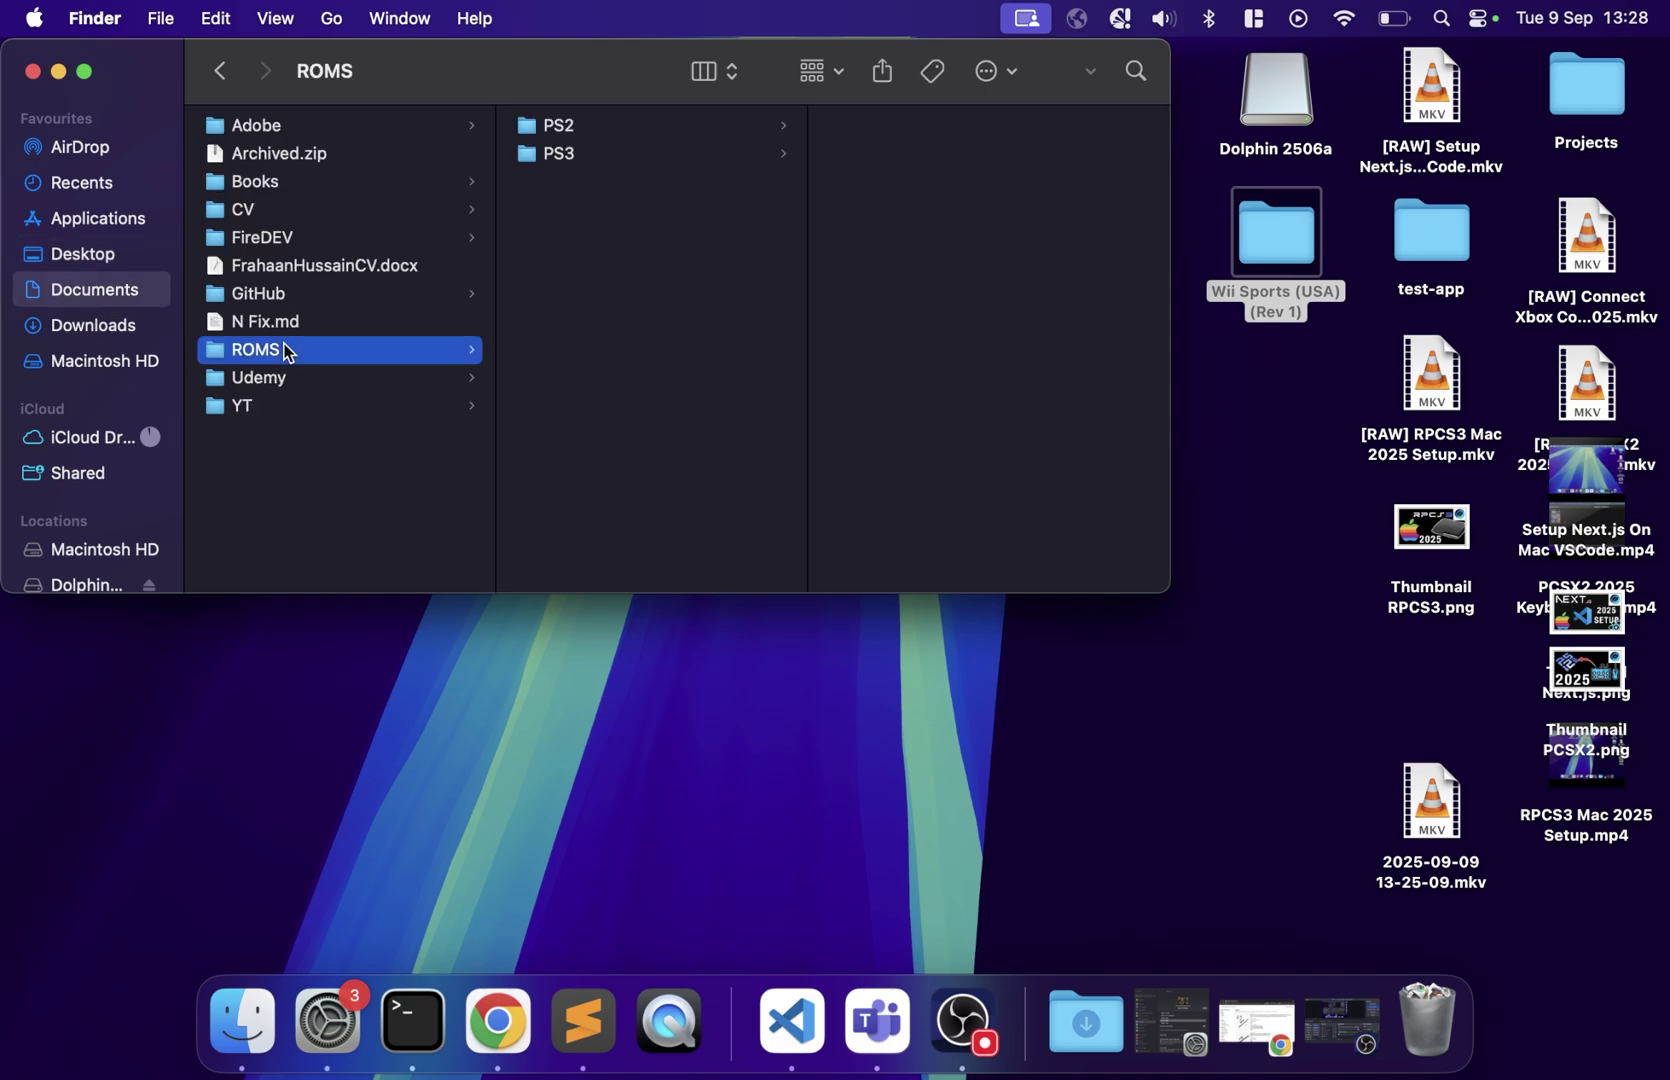
key(shift+super+n)
text(Wii)
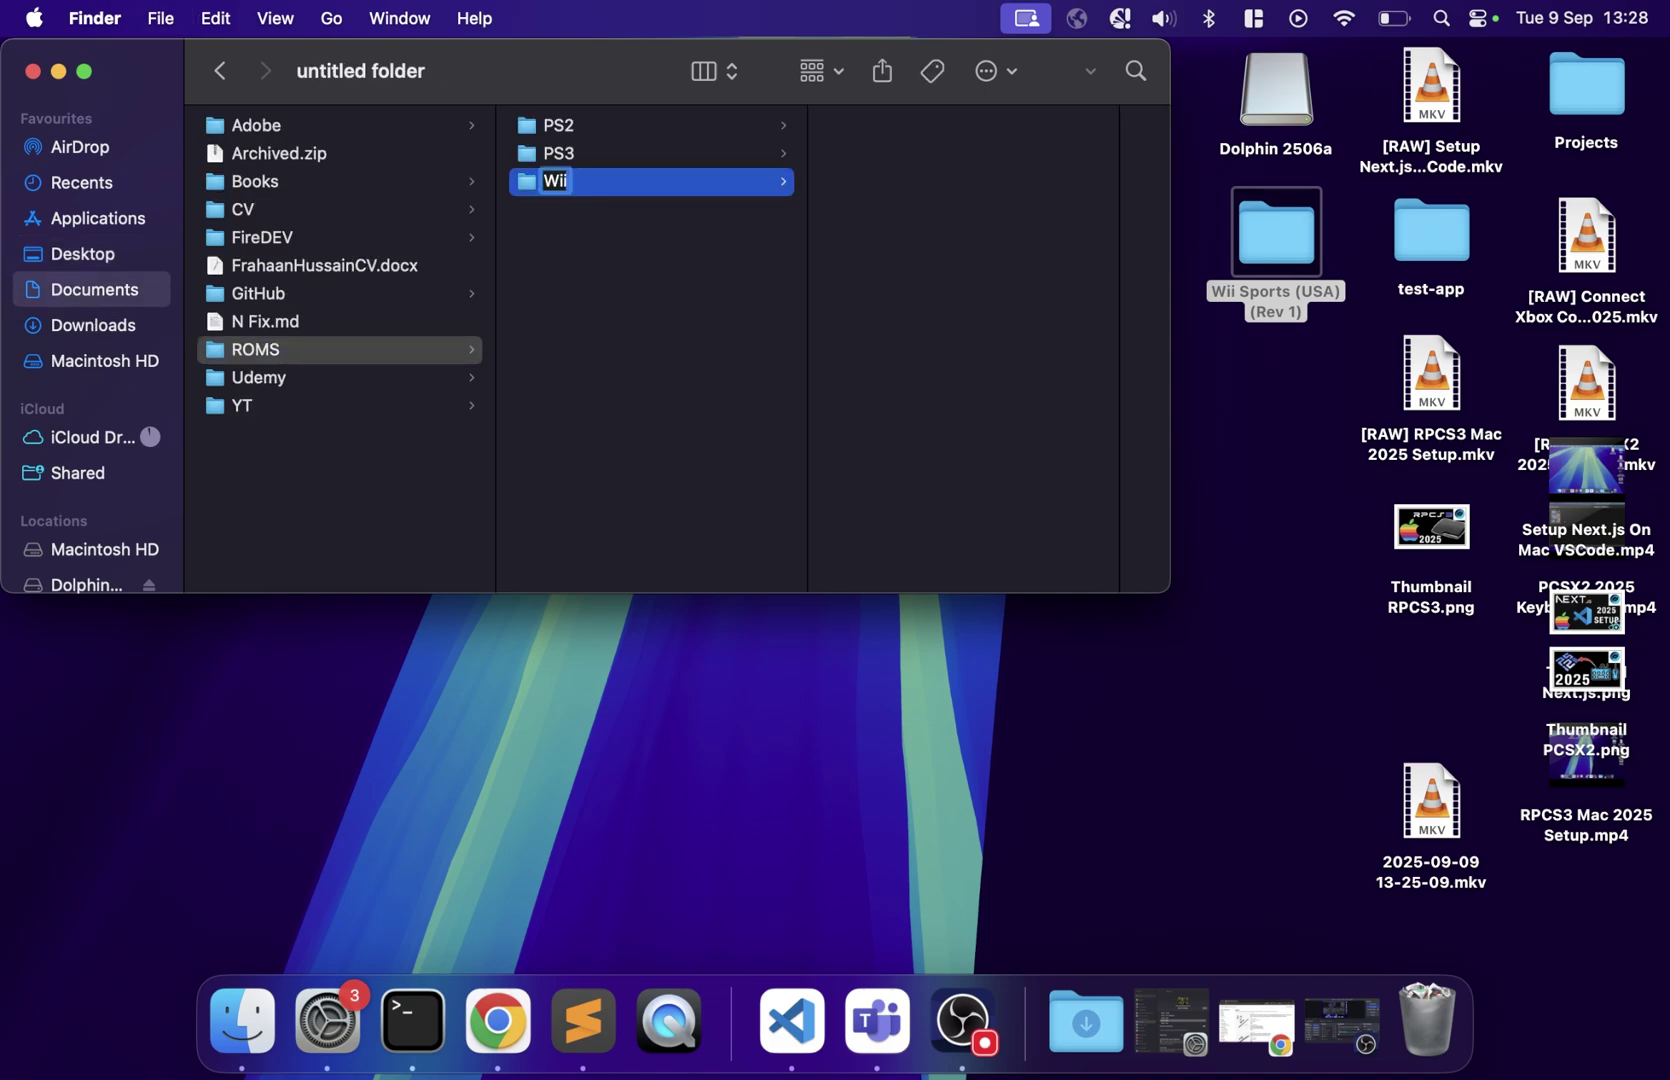
key(Return)
key(super+v)
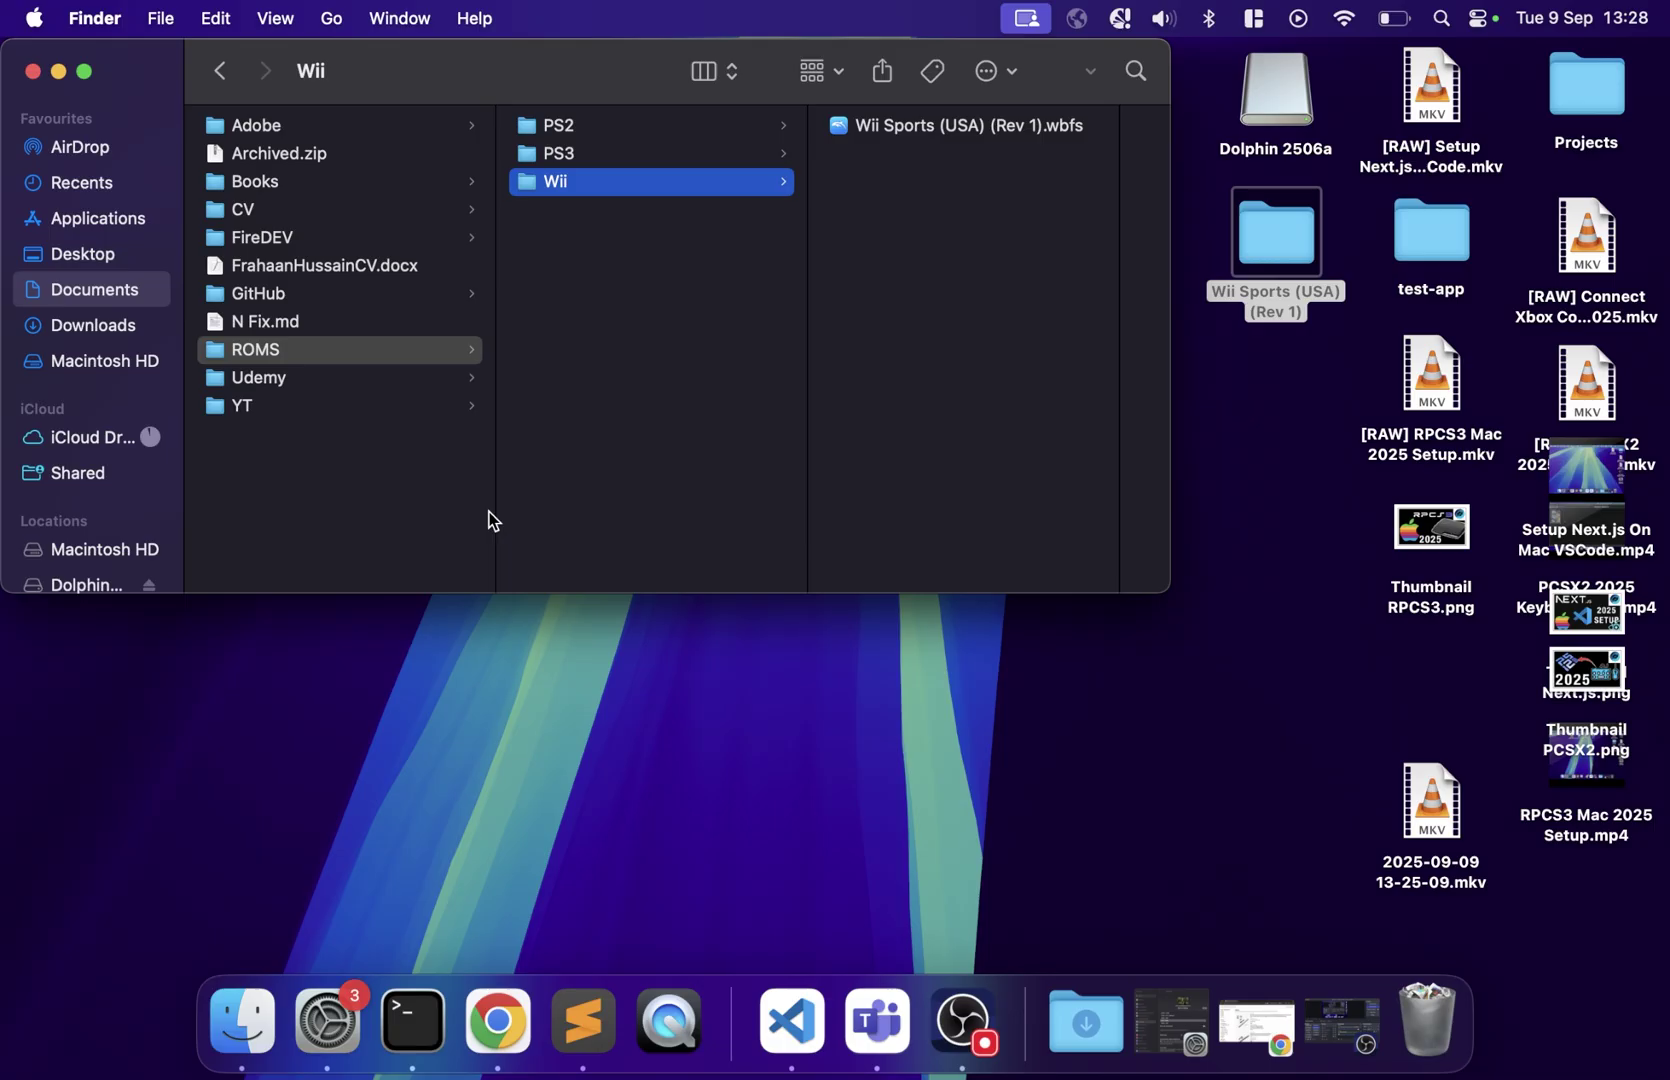
click(33, 72)
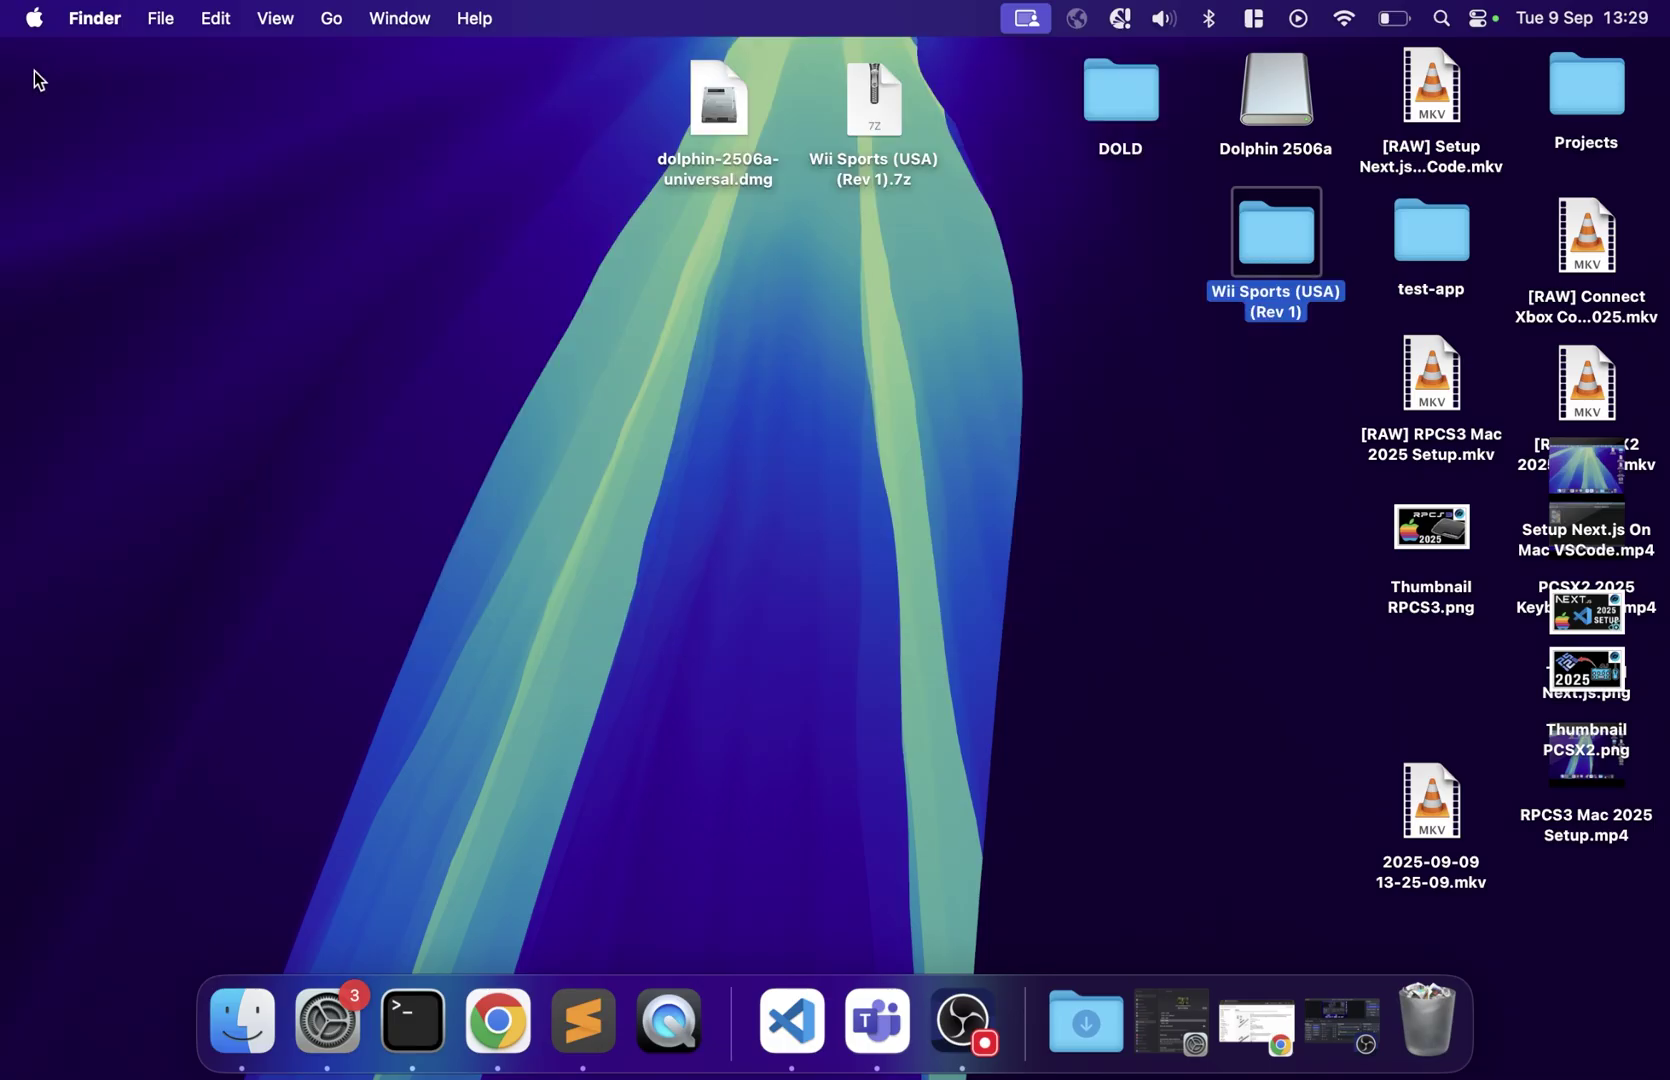
Launch Dolphin via Spotlight, allow it to open, and decline usage reporting
click(1438, 22)
text(dolphin)
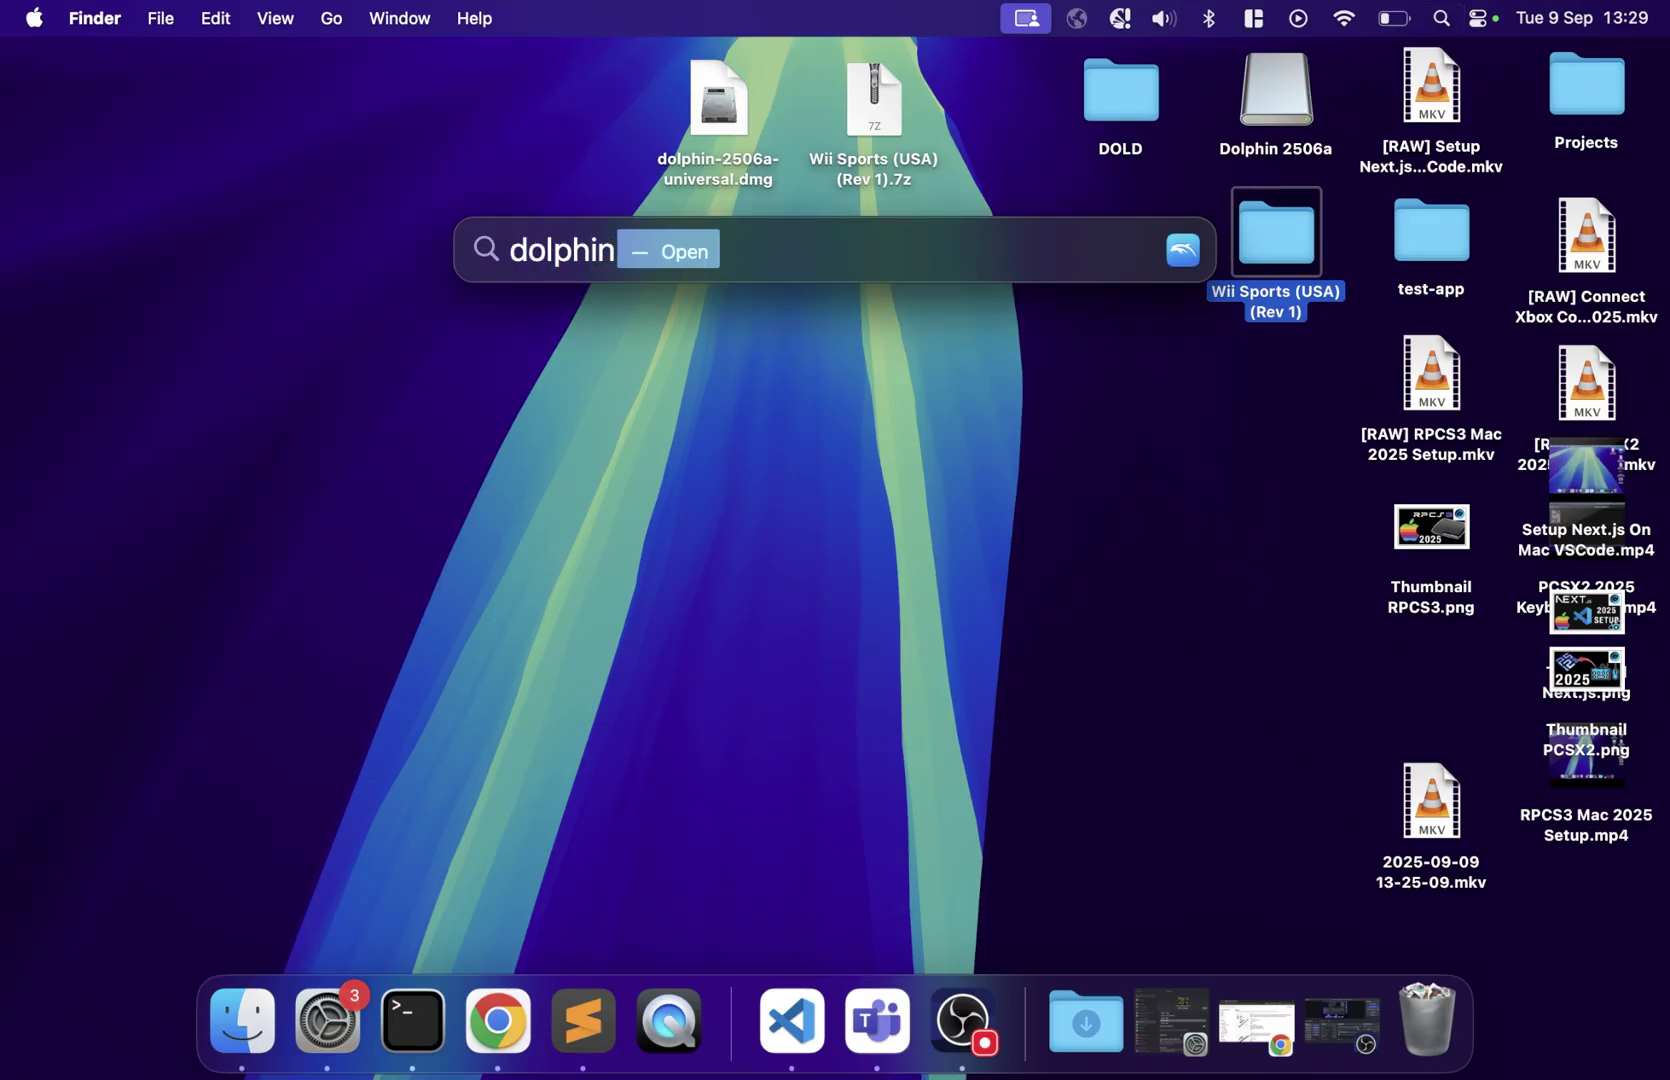
key(Return)
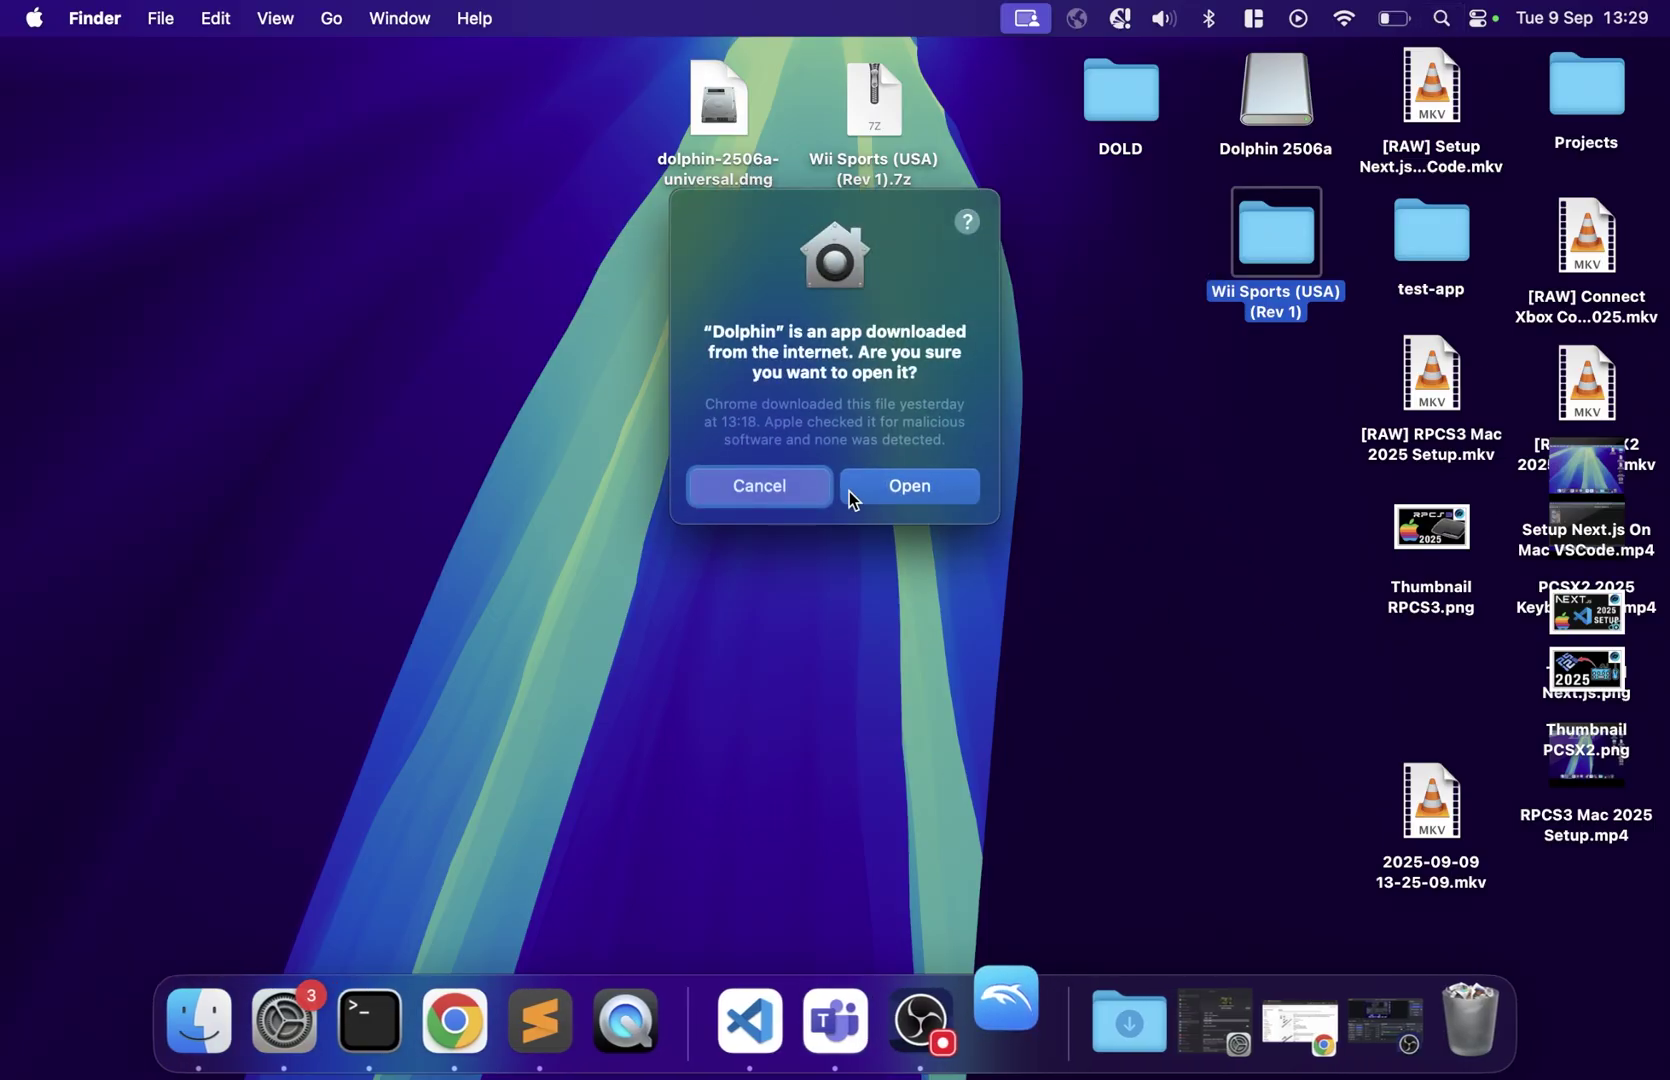
click(950, 487)
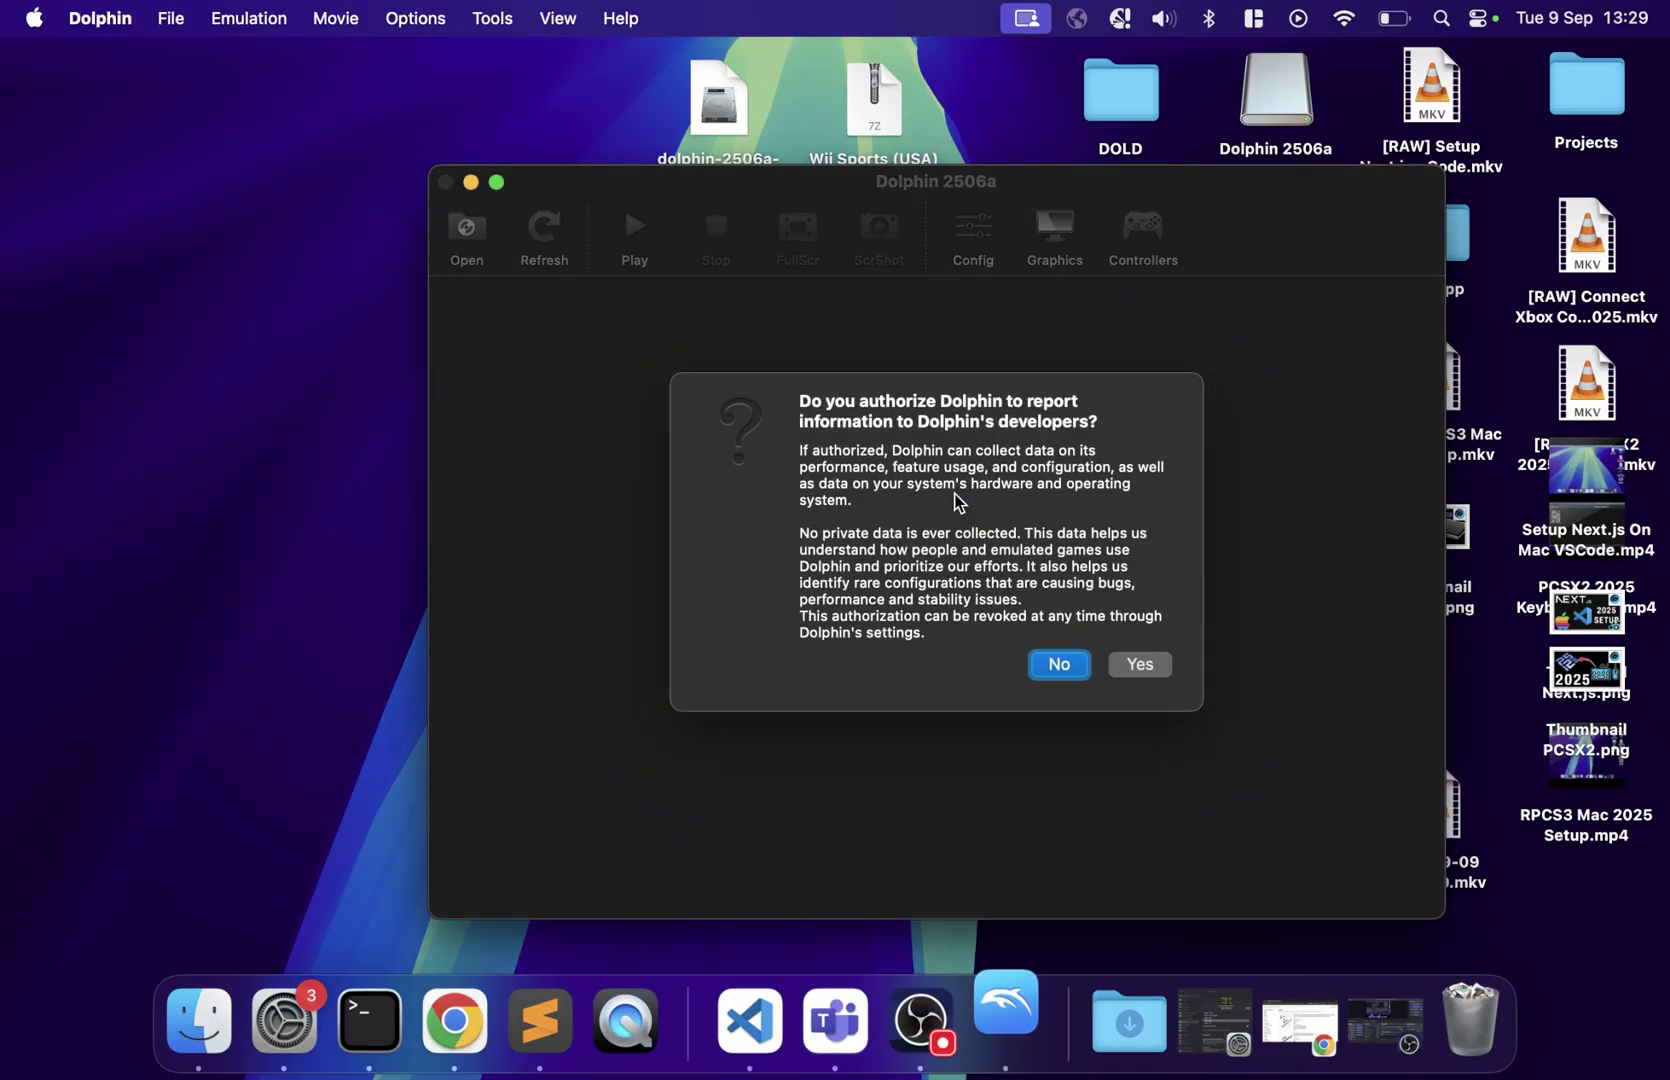
click(1085, 676)
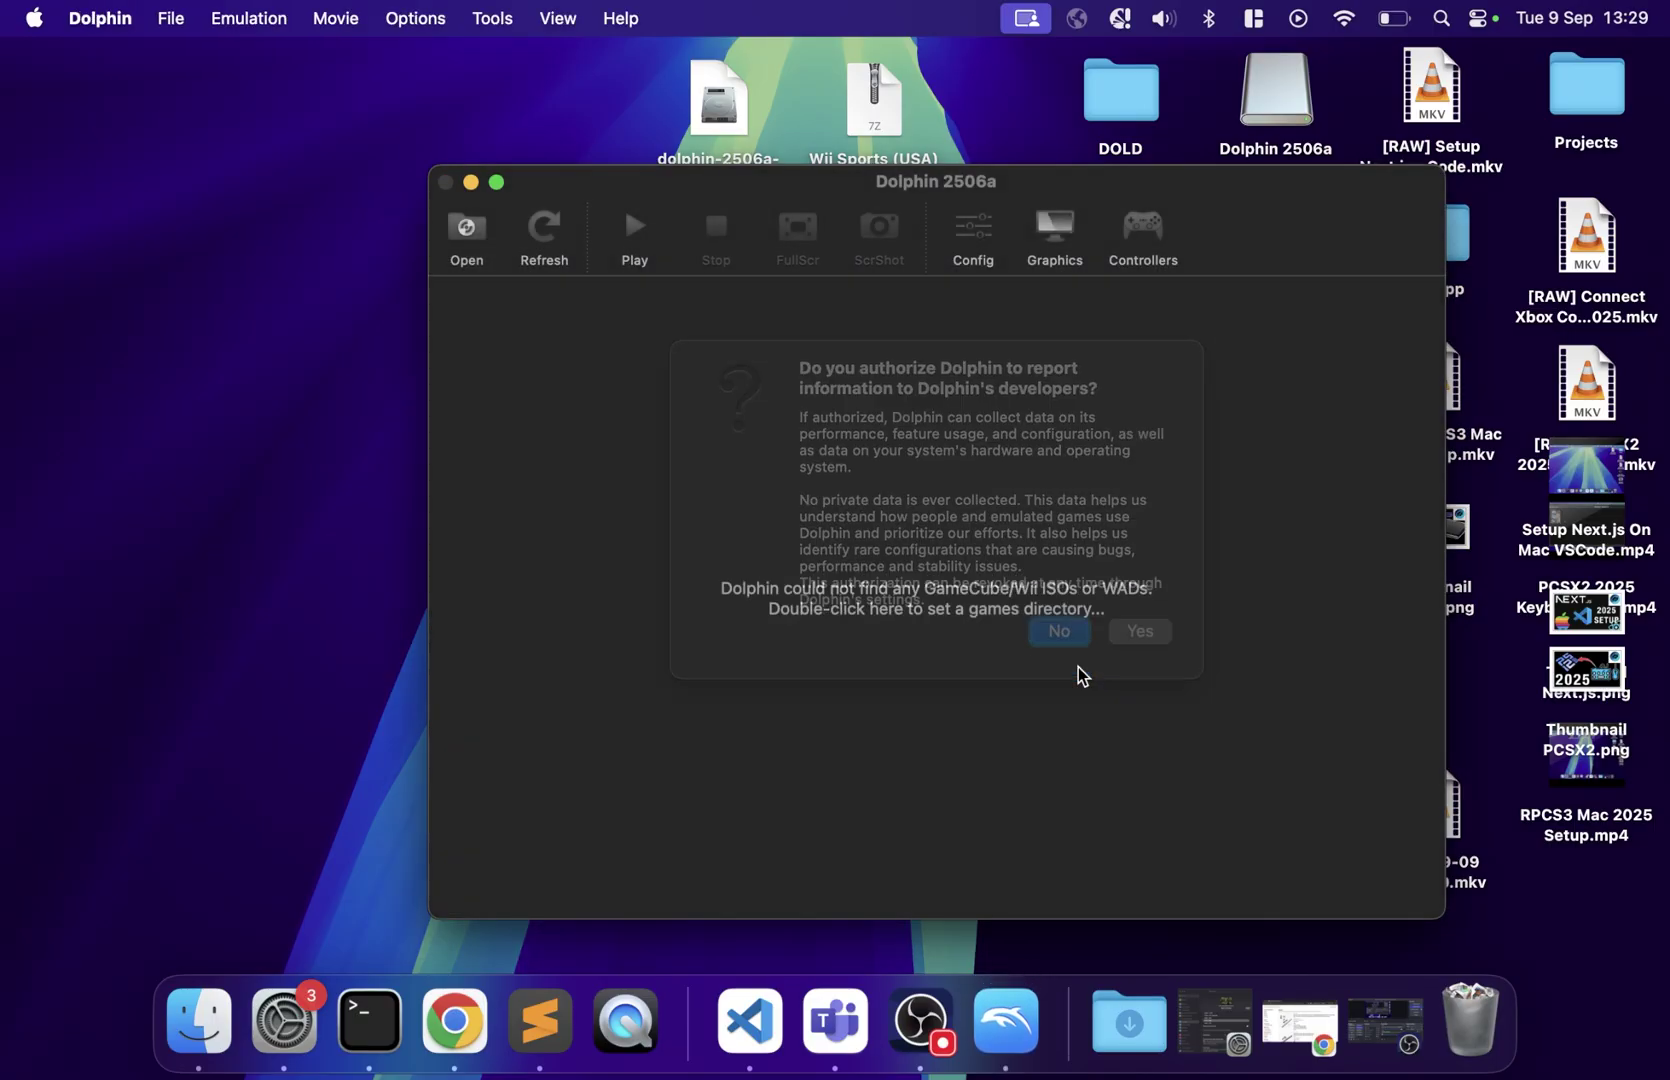
Open Options > Graphics Settings and view the available backends
click(167, 22)
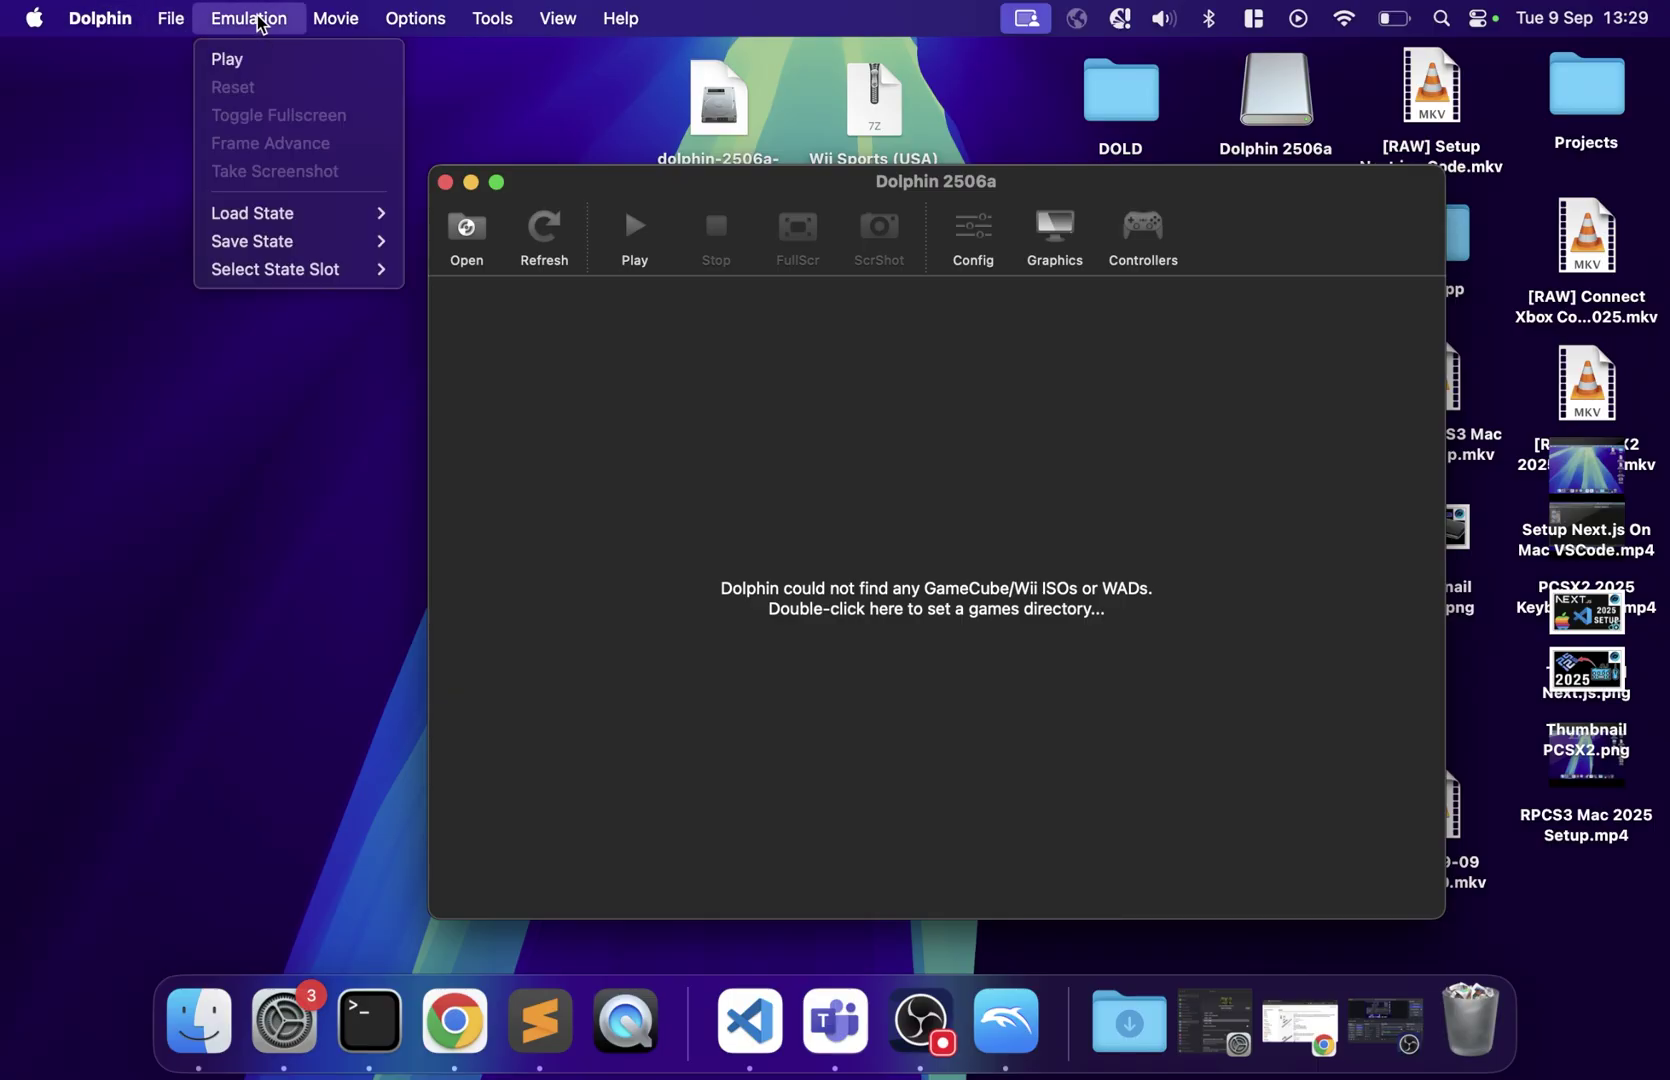
mouse_move(415, 18)
click(412, 58)
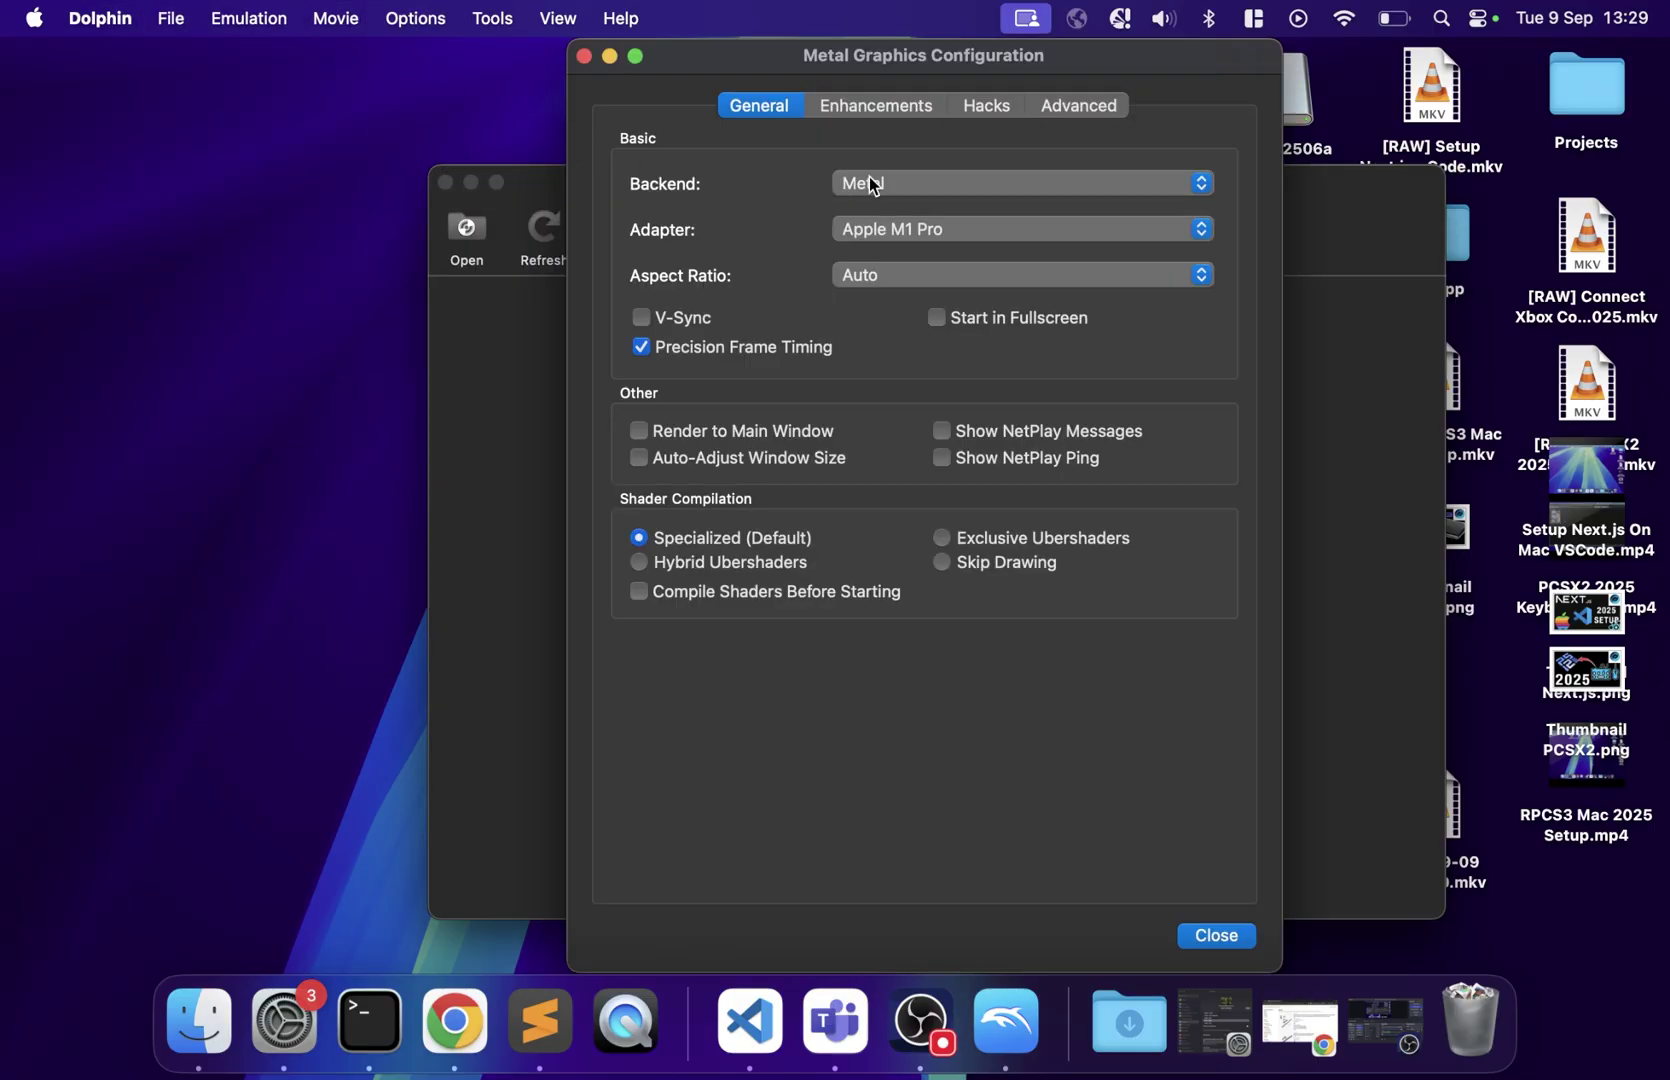
click(872, 184)
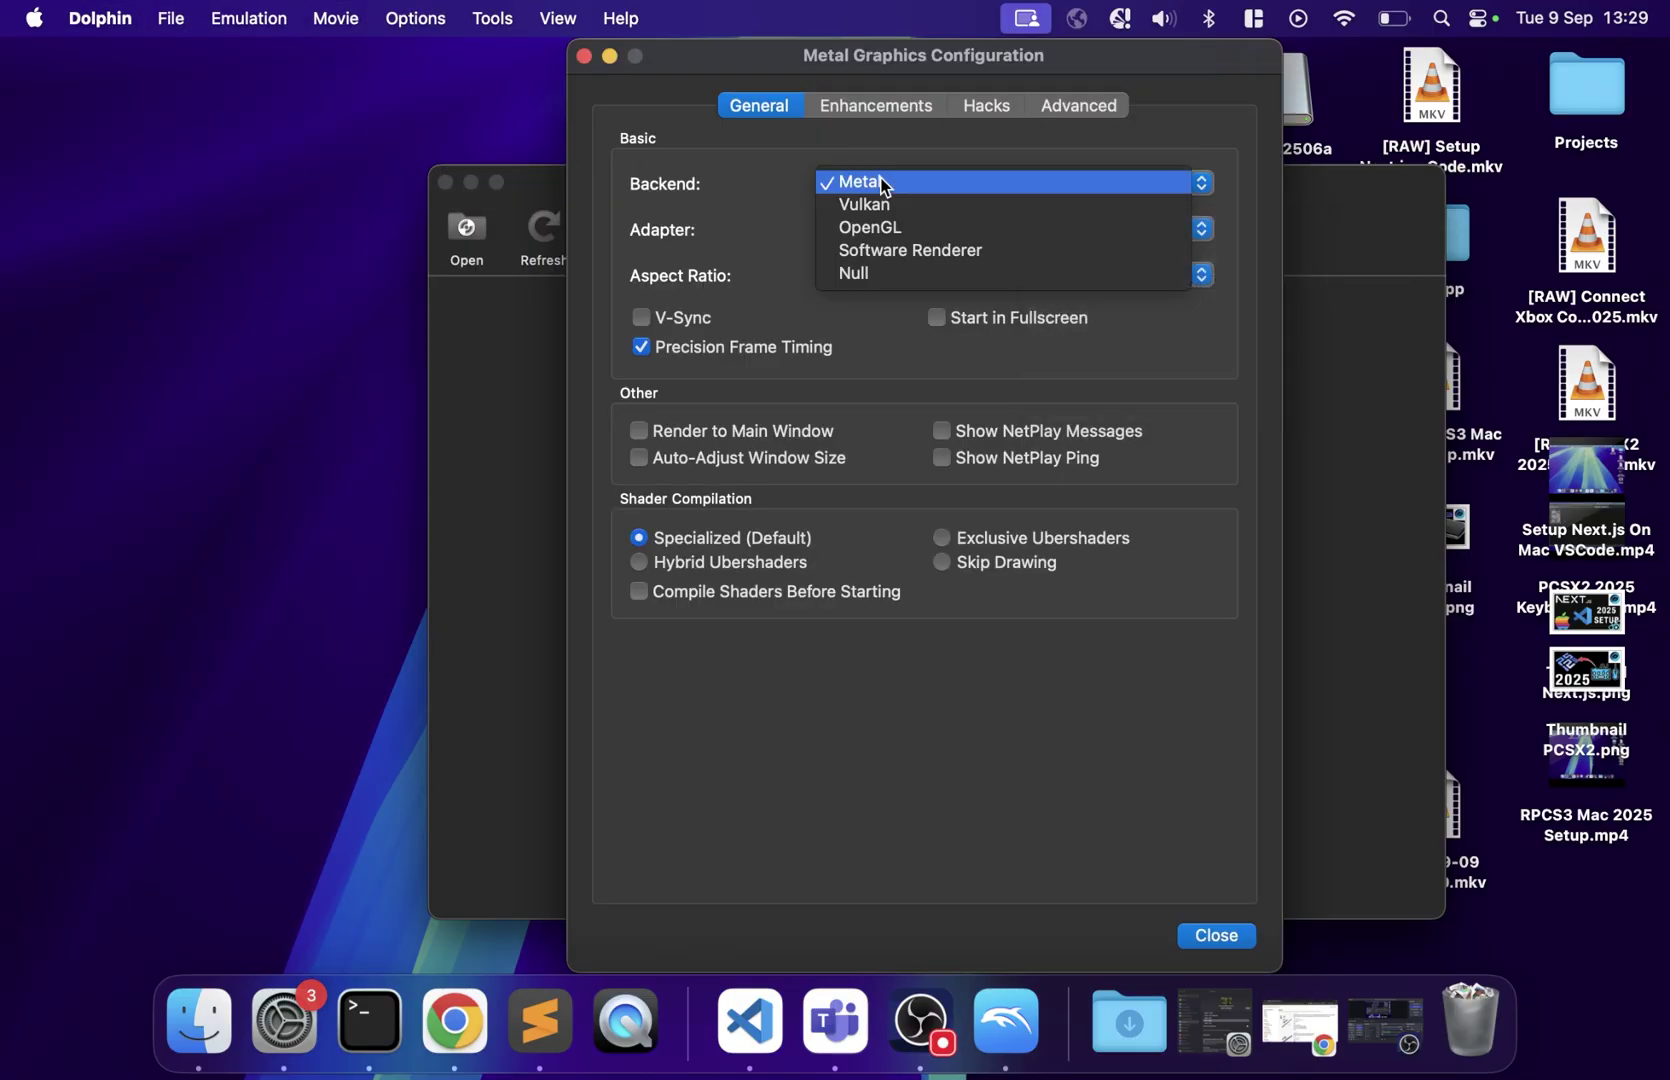
Keep Metal as the graphics backend and Apple M1 Pro as the adapter
click(780, 177)
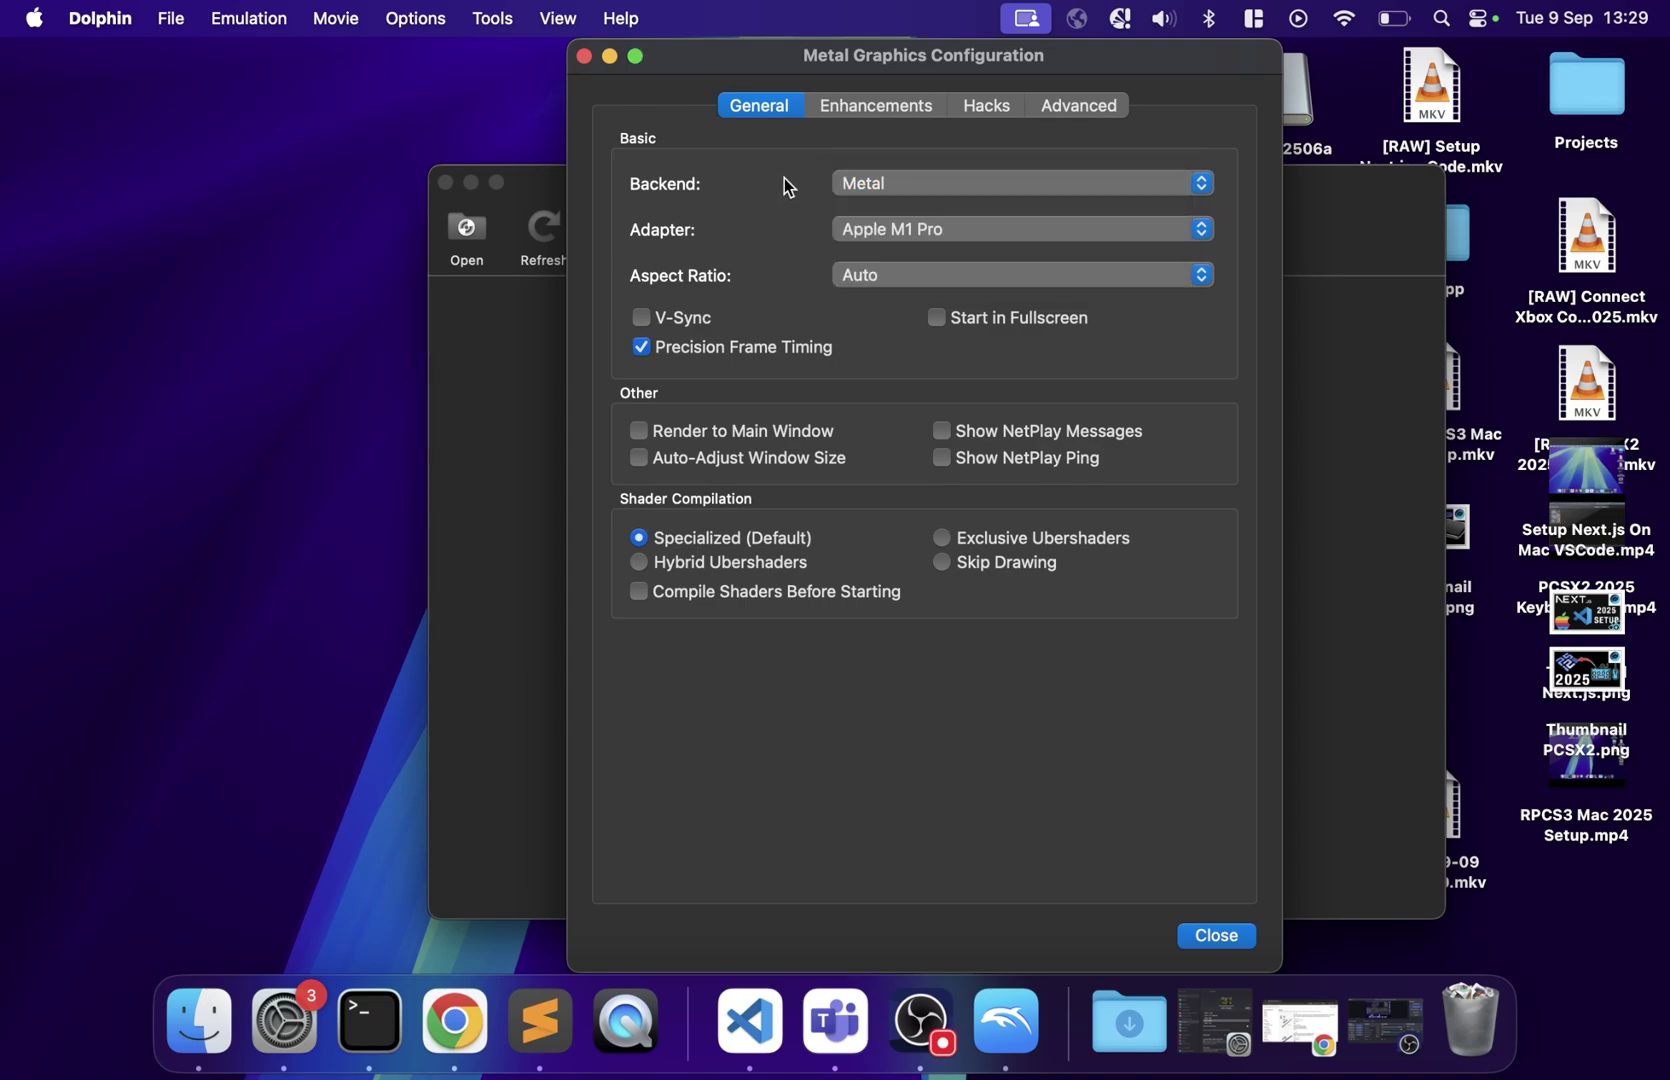
click(862, 184)
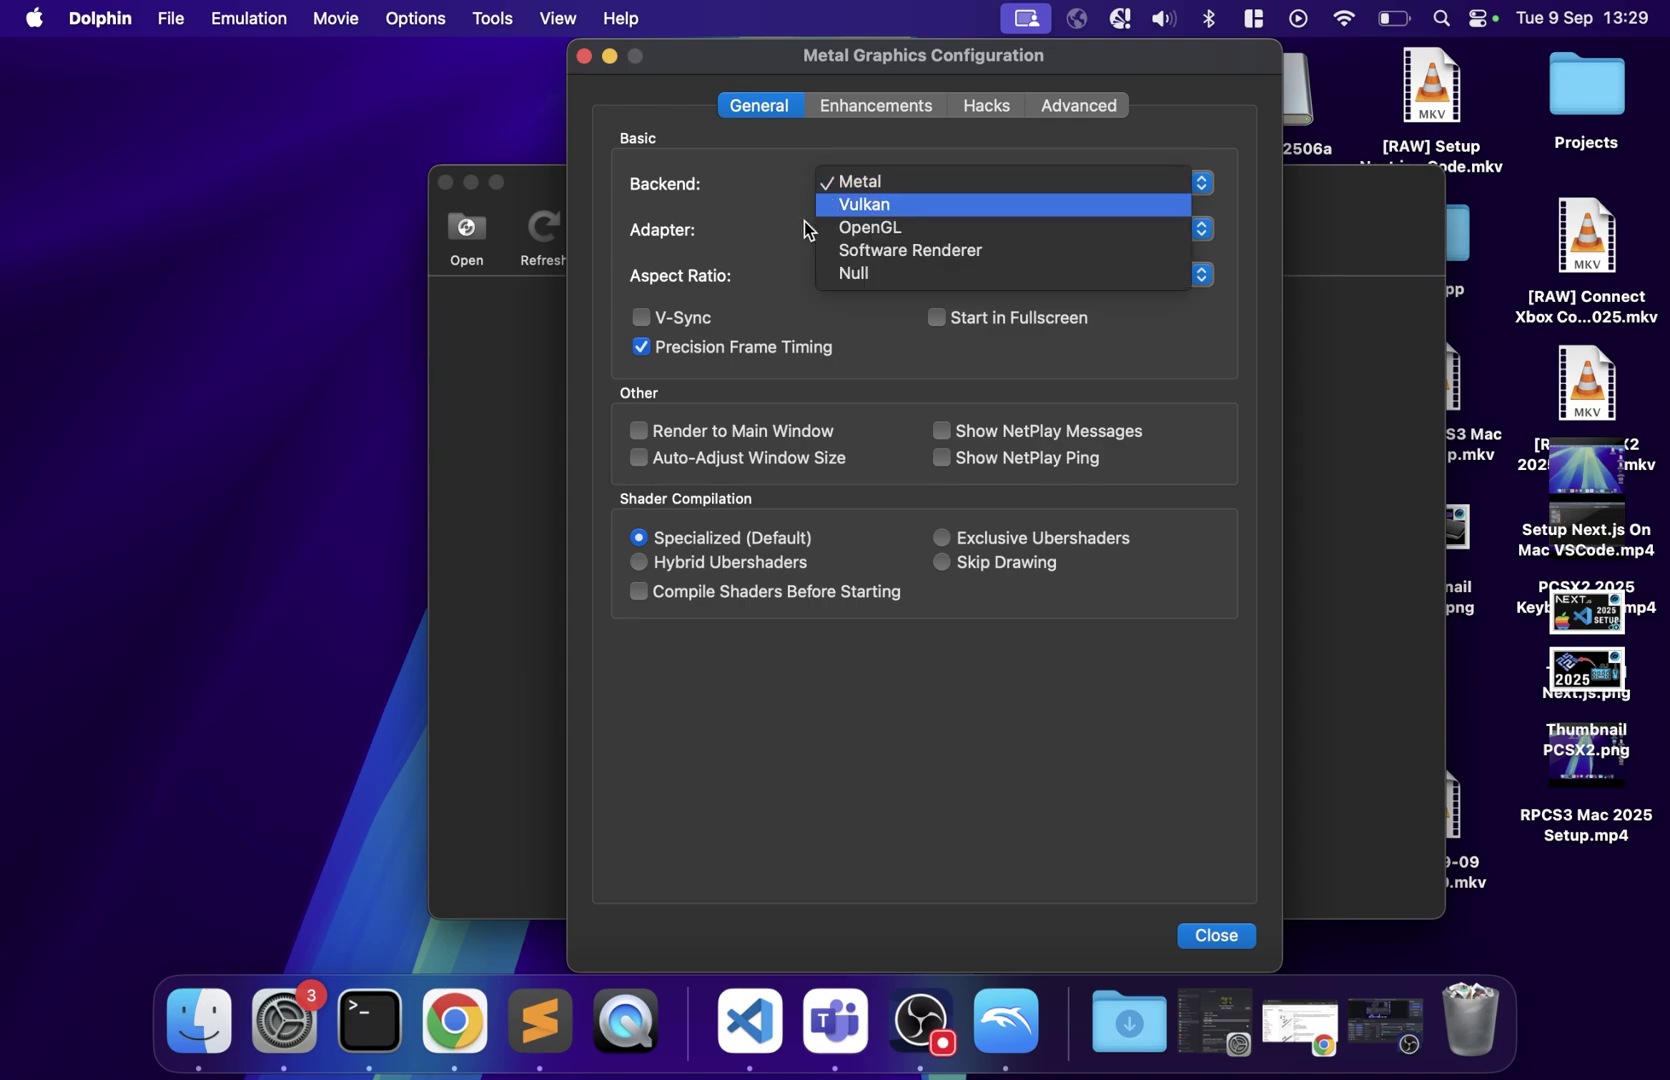
click(703, 229)
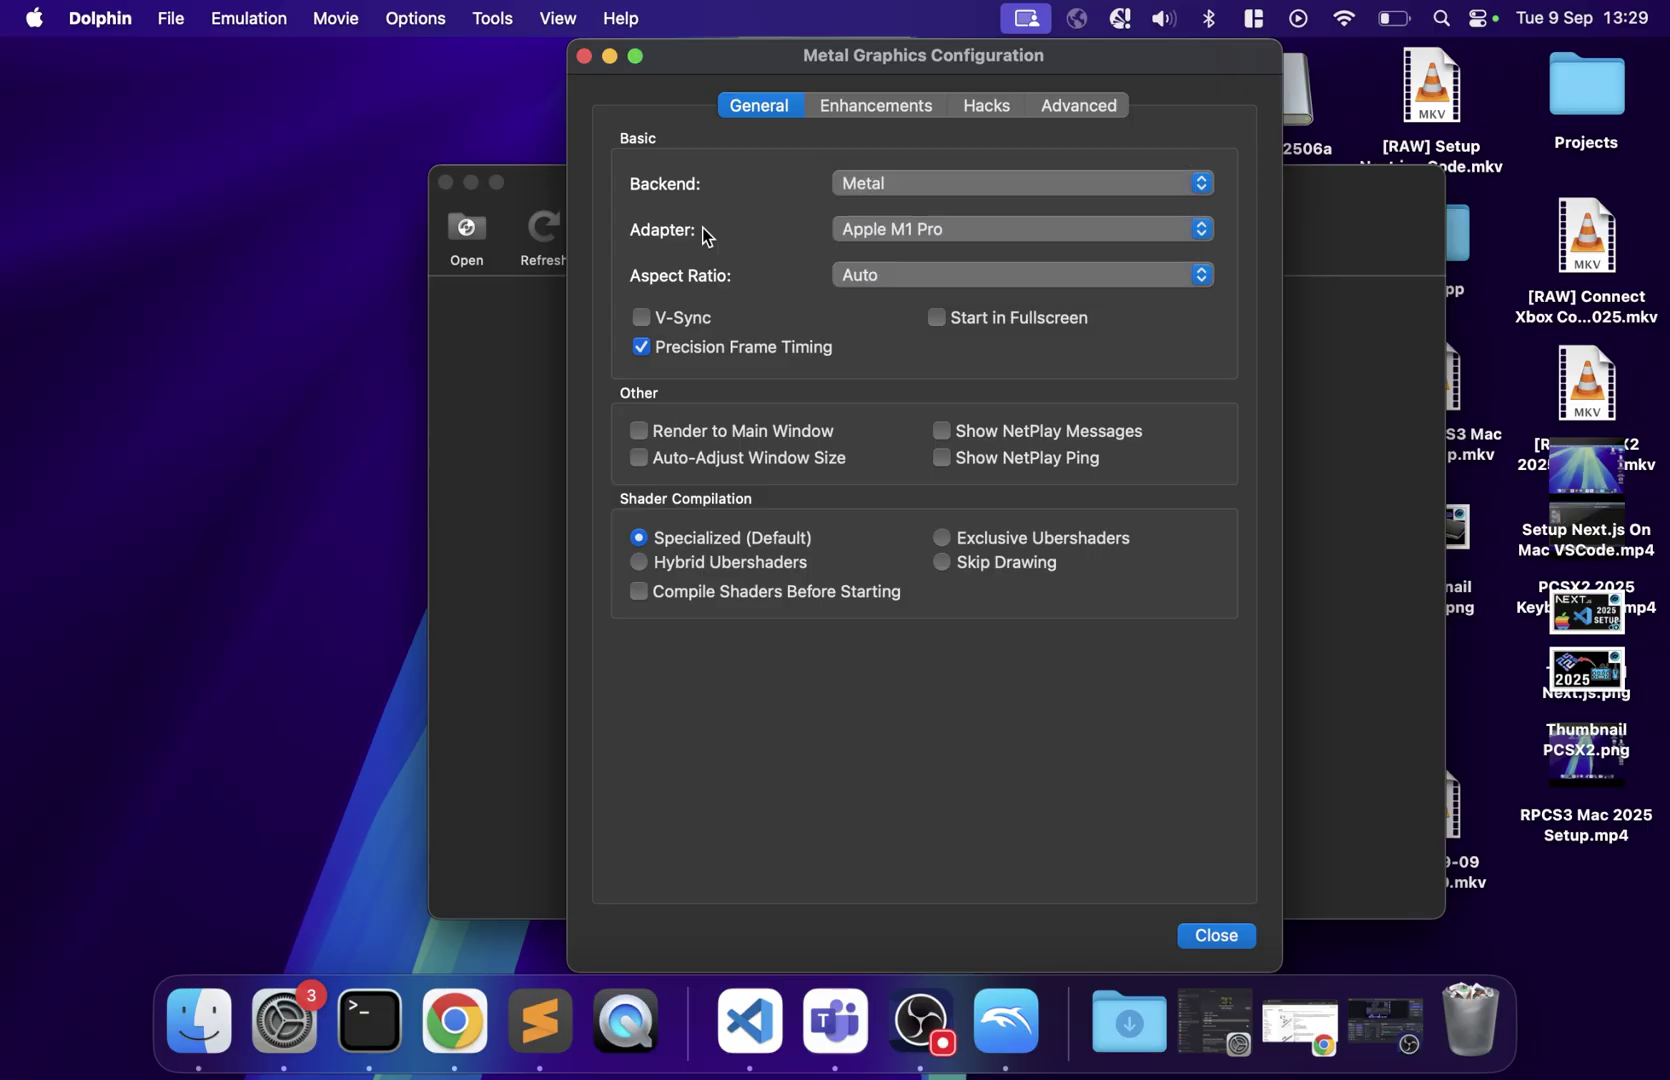
click(900, 236)
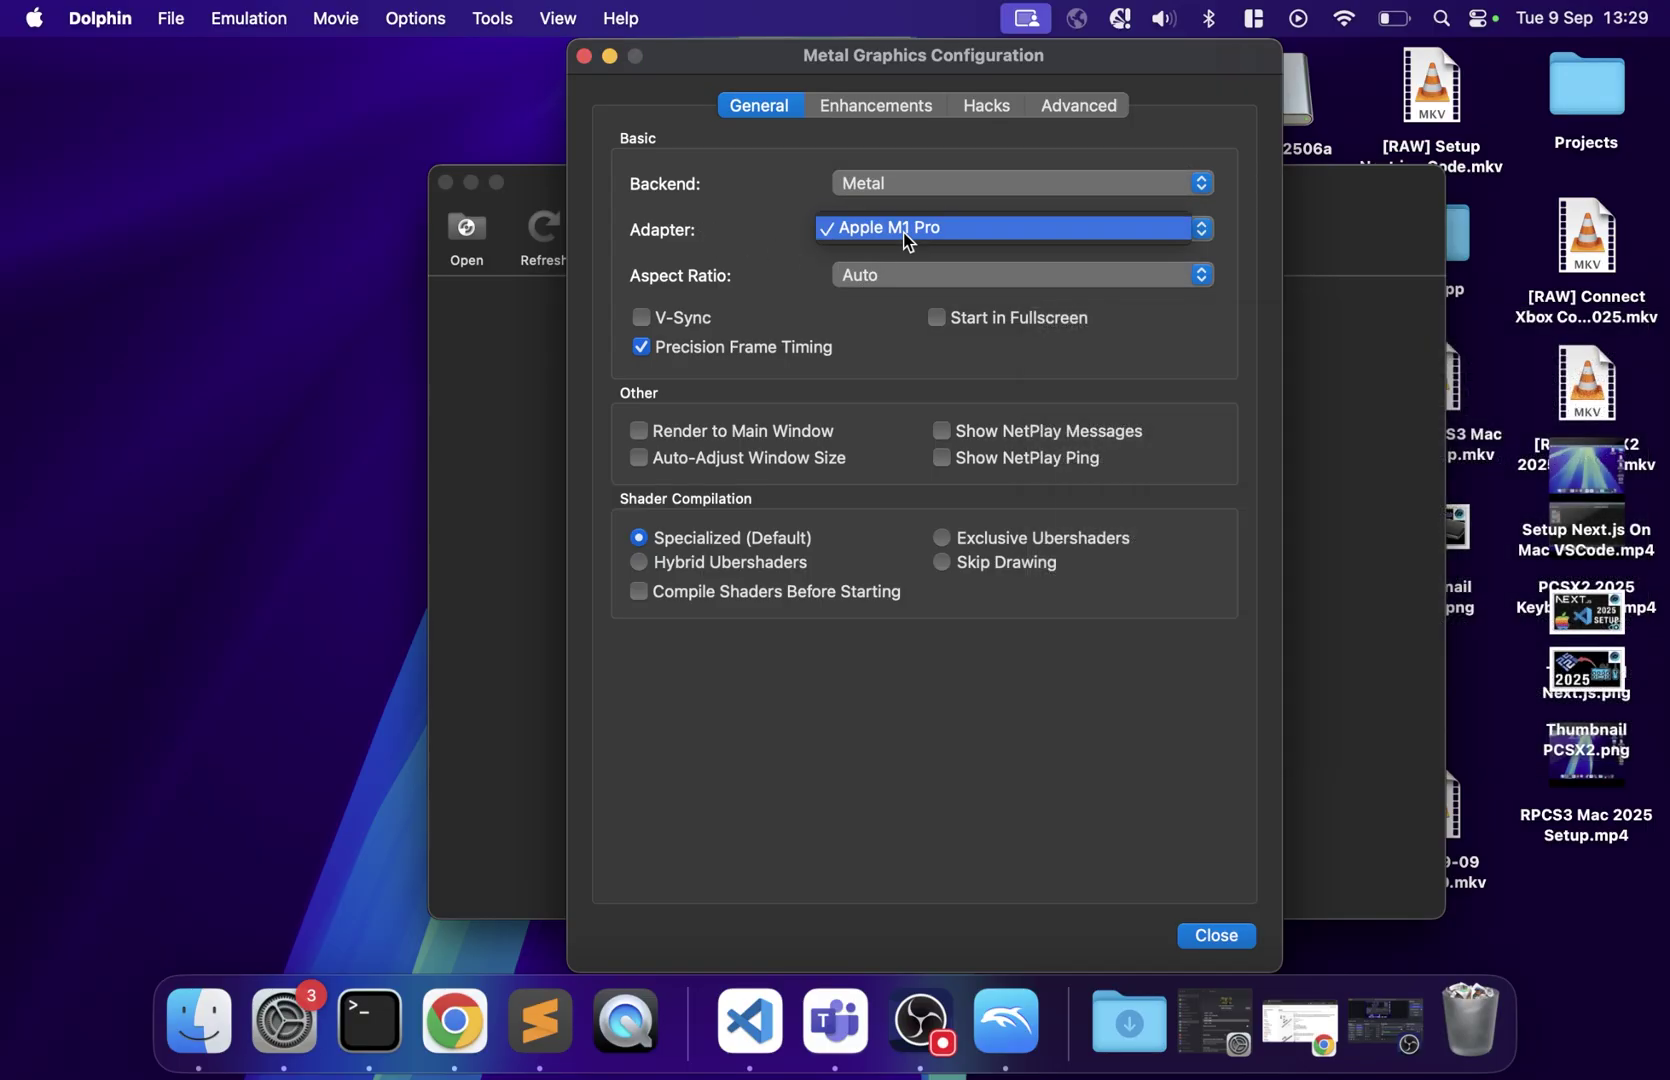
click(761, 243)
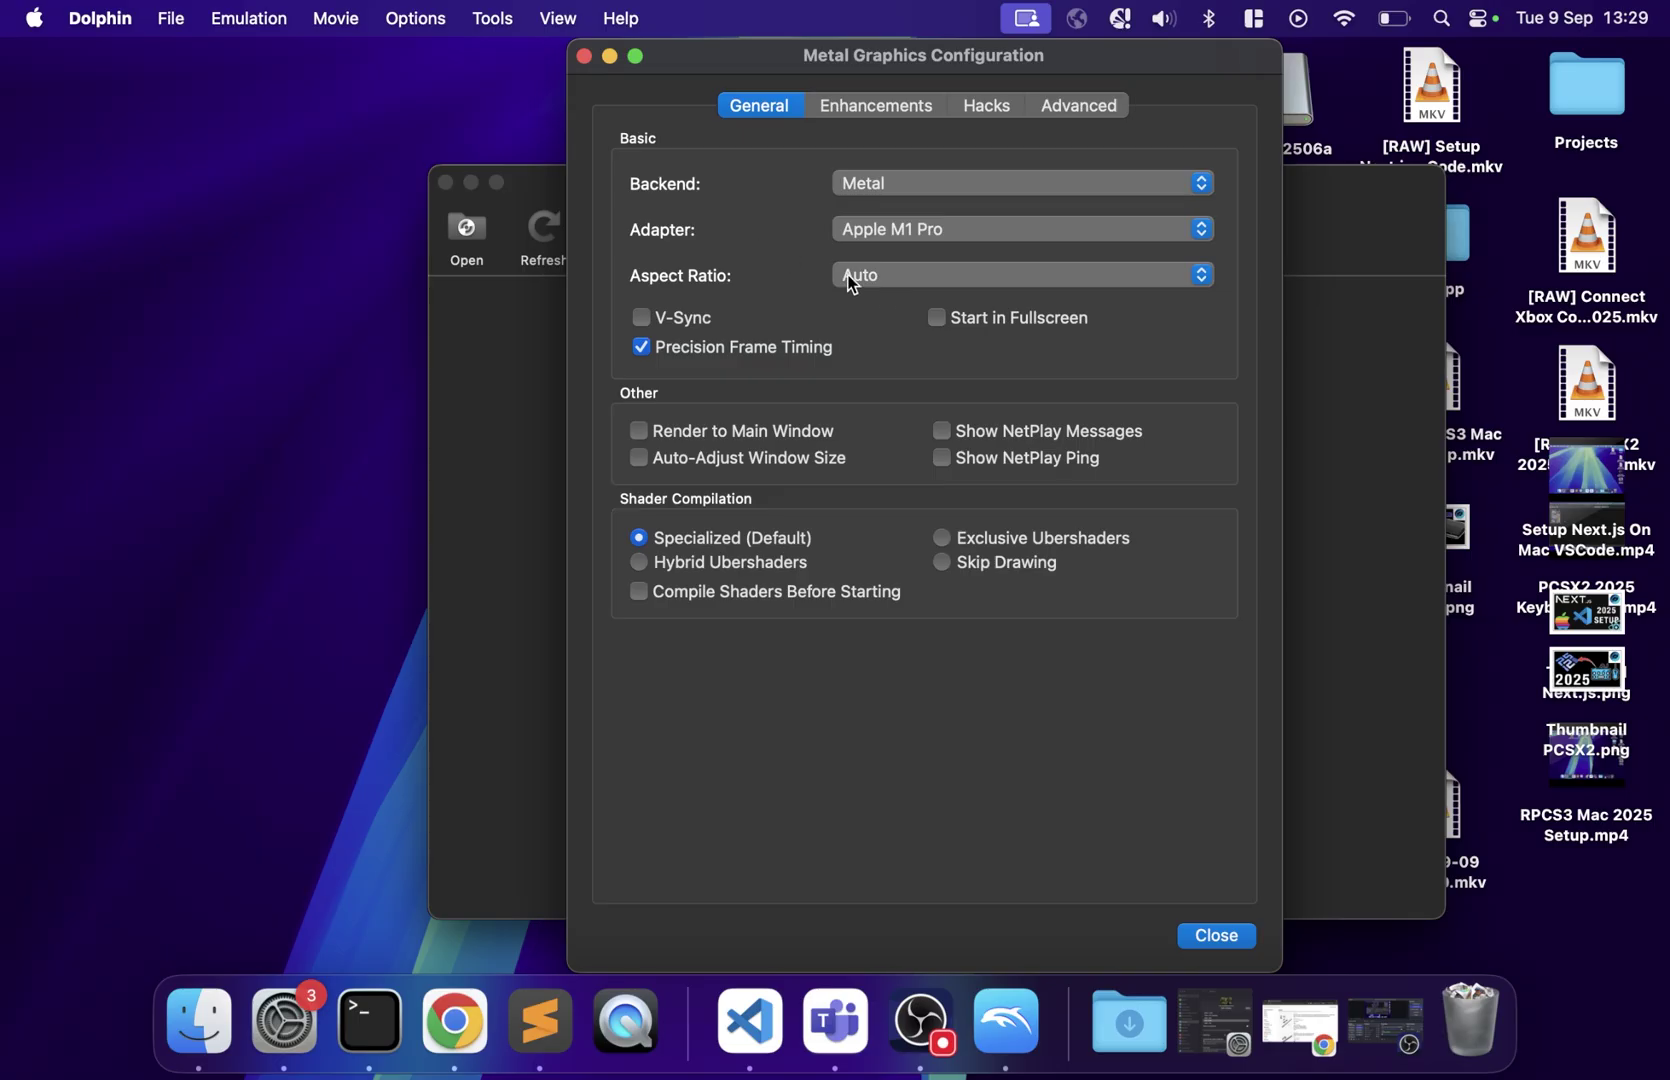
Leave aspect ratio on Auto and tick V-Sync and Compile Shaders Before Starting
click(929, 280)
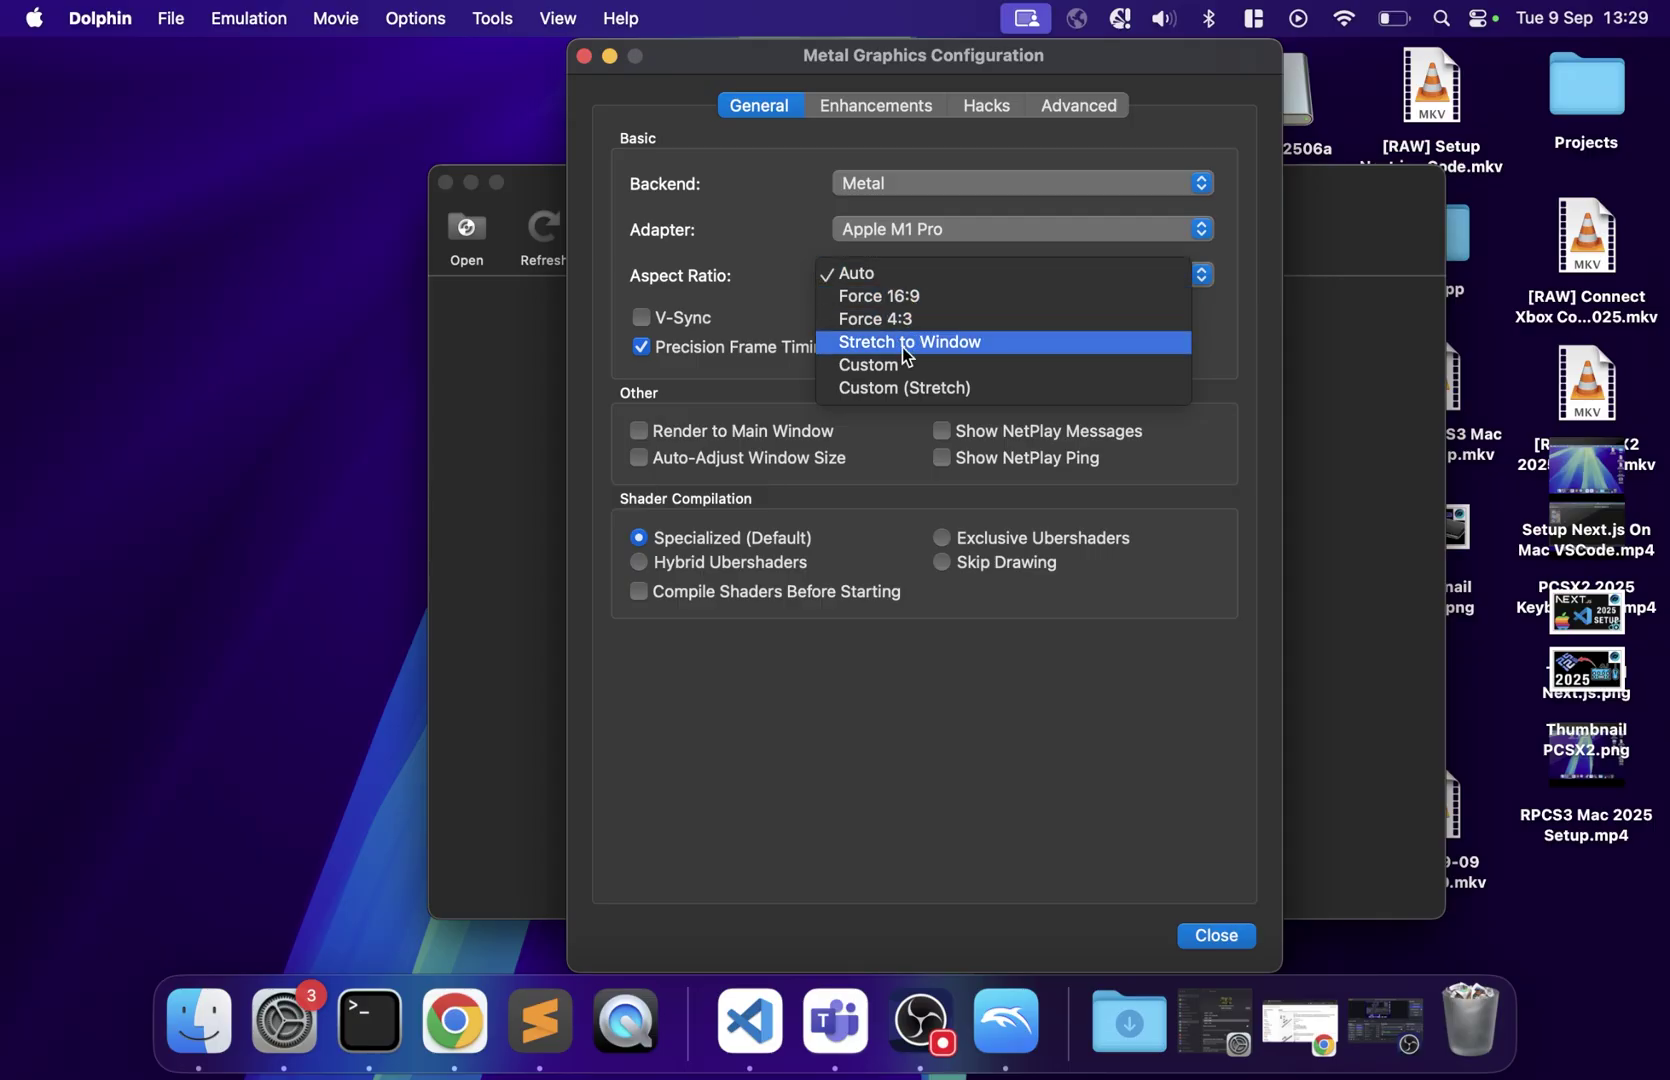
click(752, 232)
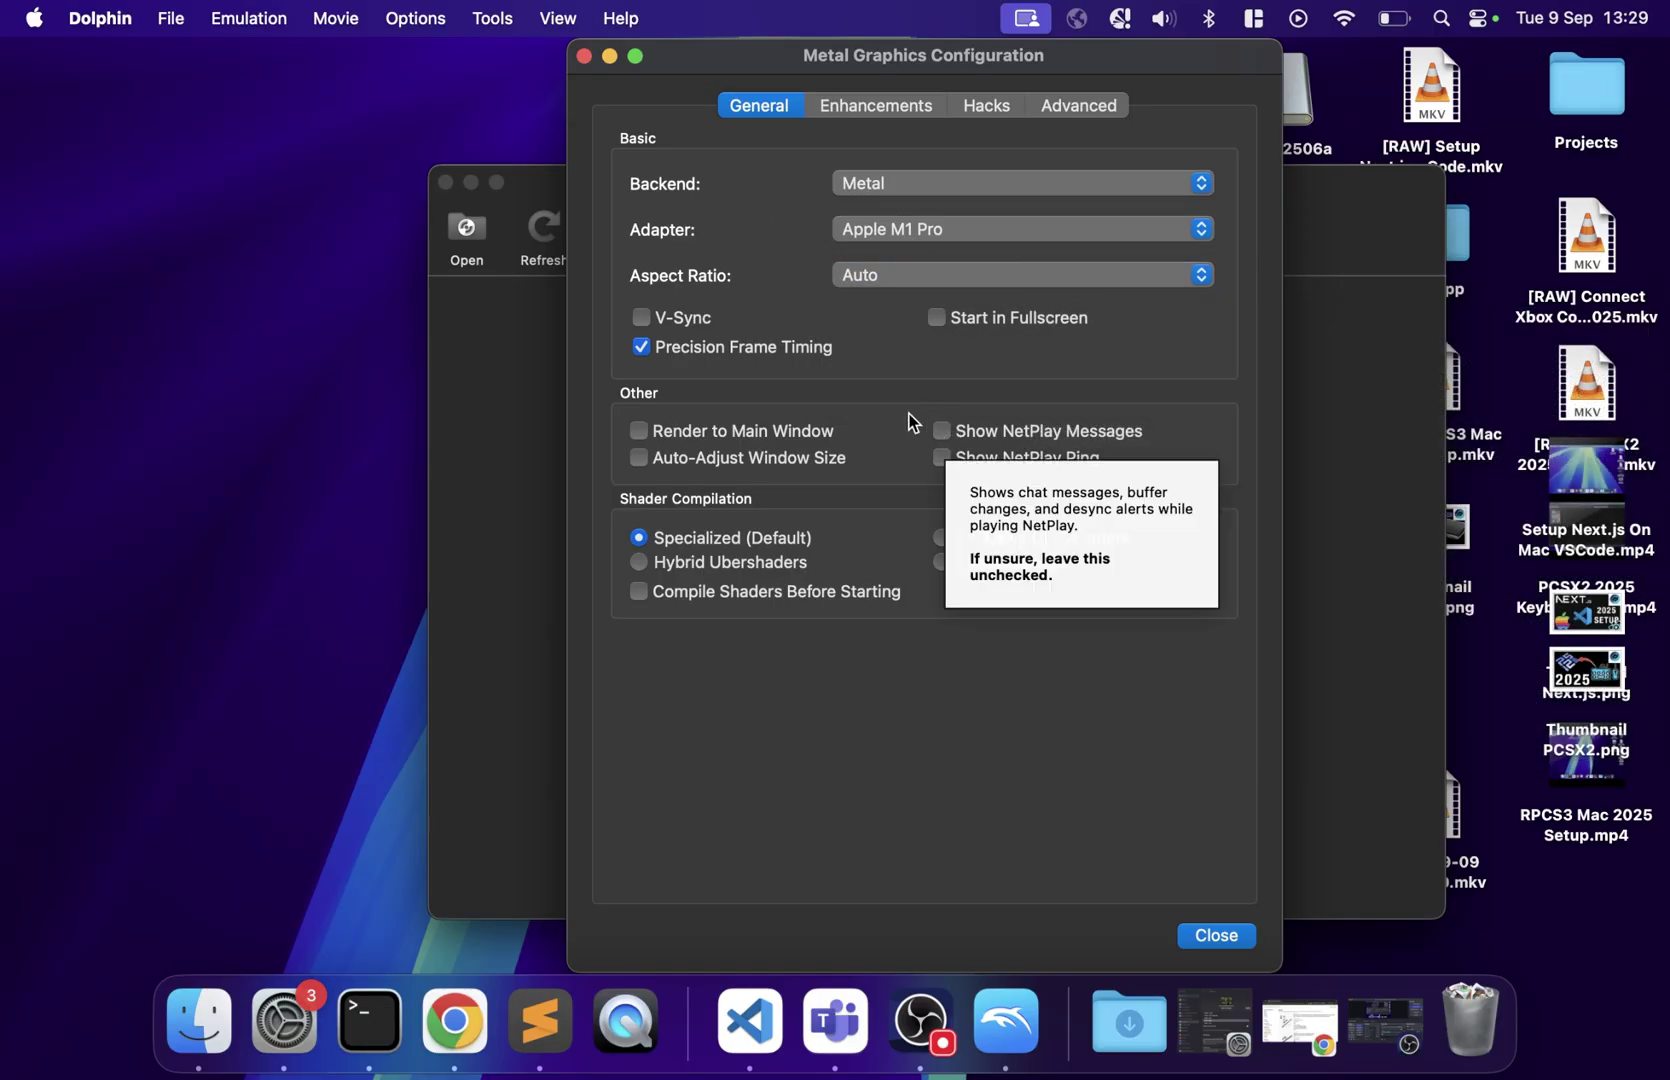
click(704, 320)
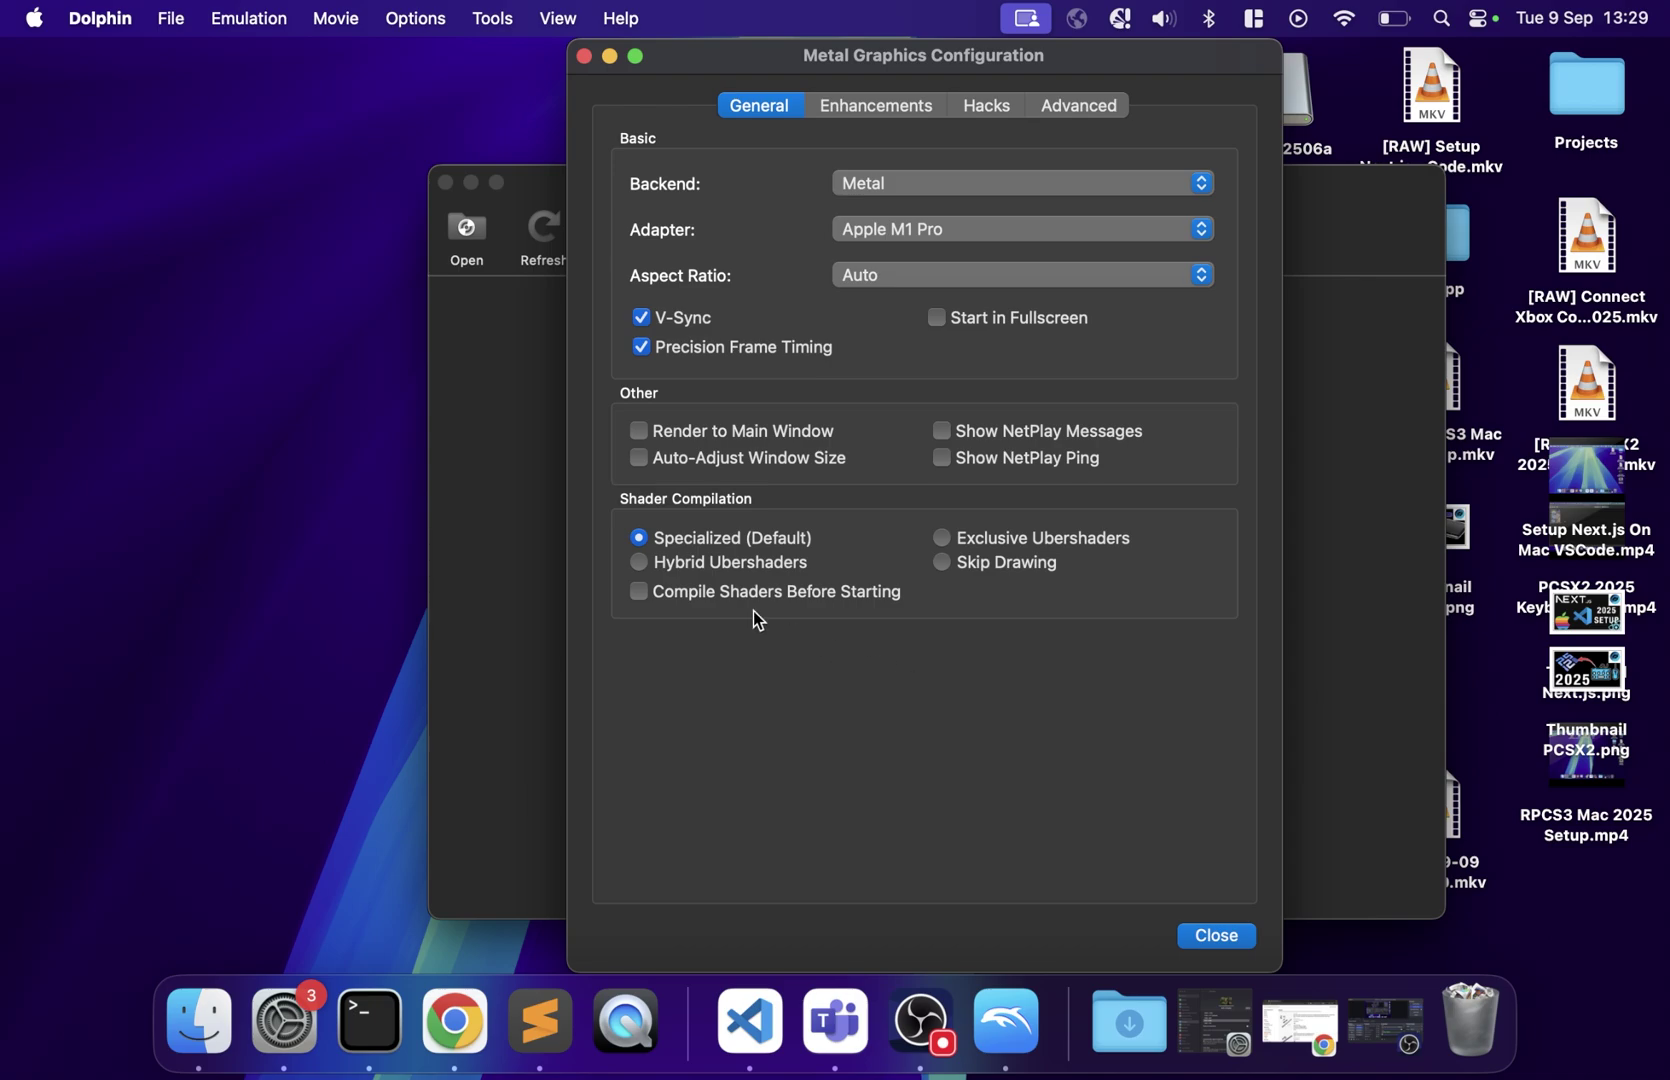
click(706, 595)
Review the Internal Resolution and Anti-Aliasing choices on Enhancements, leaving Native and None
click(879, 100)
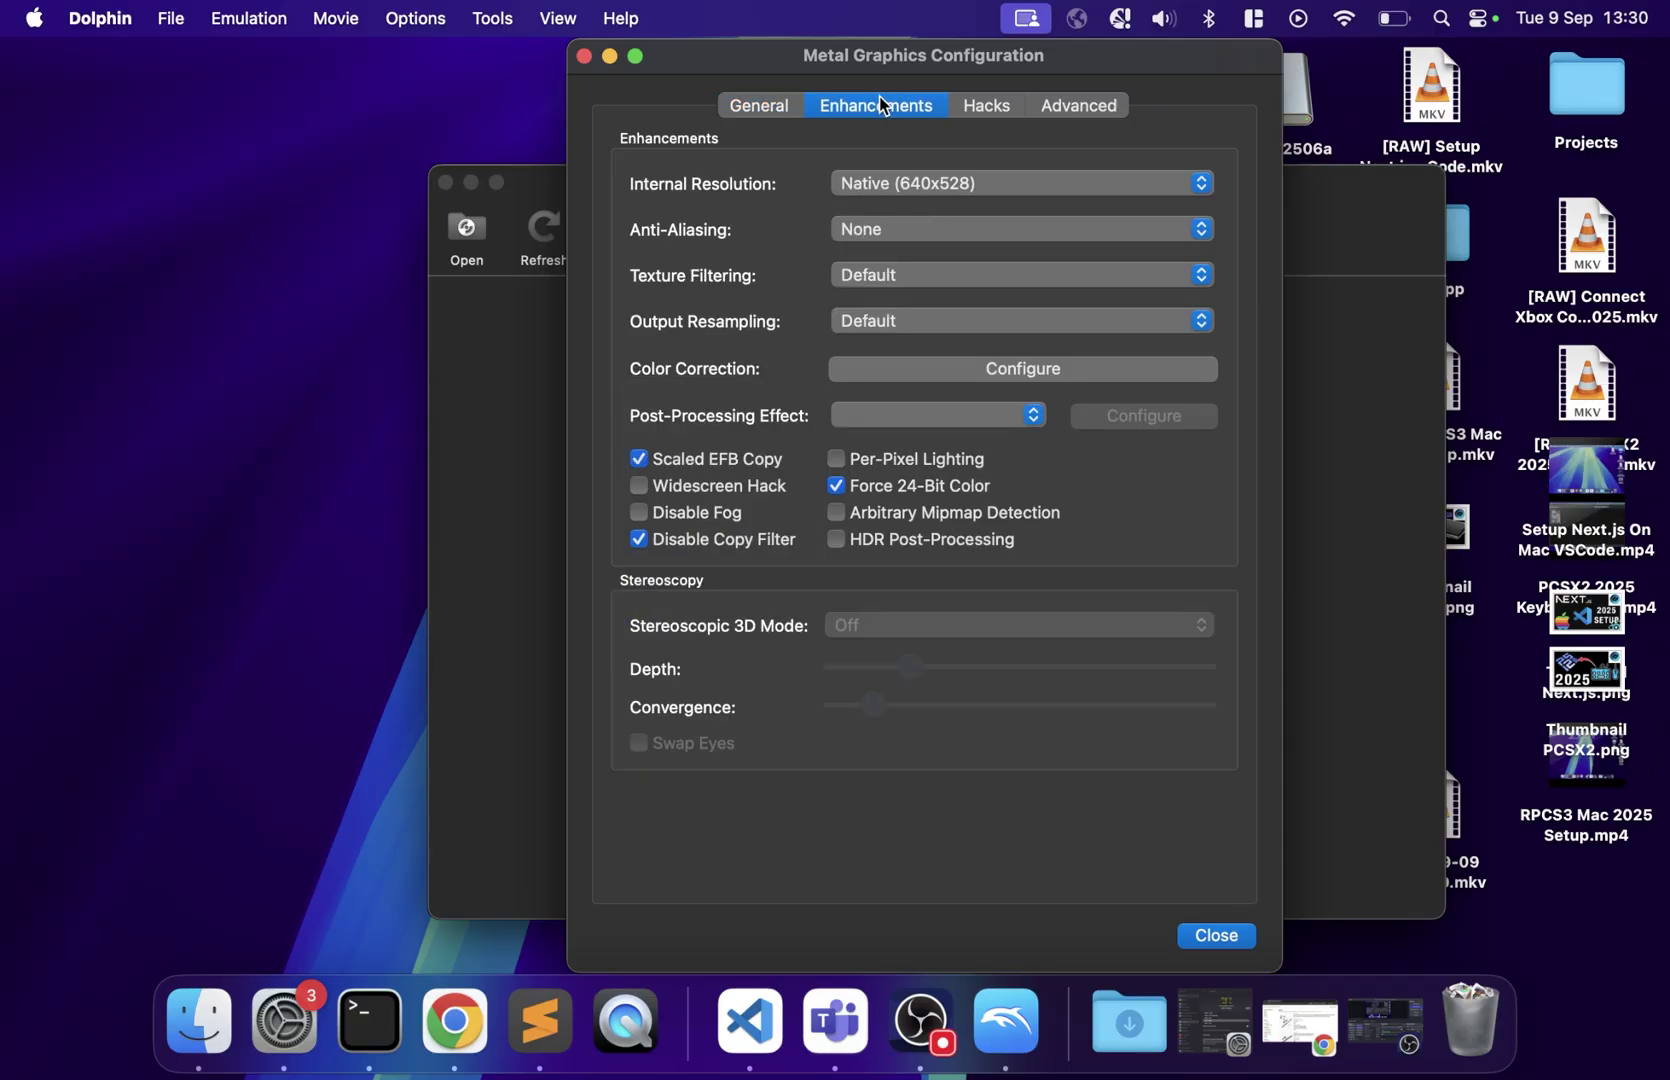
click(891, 186)
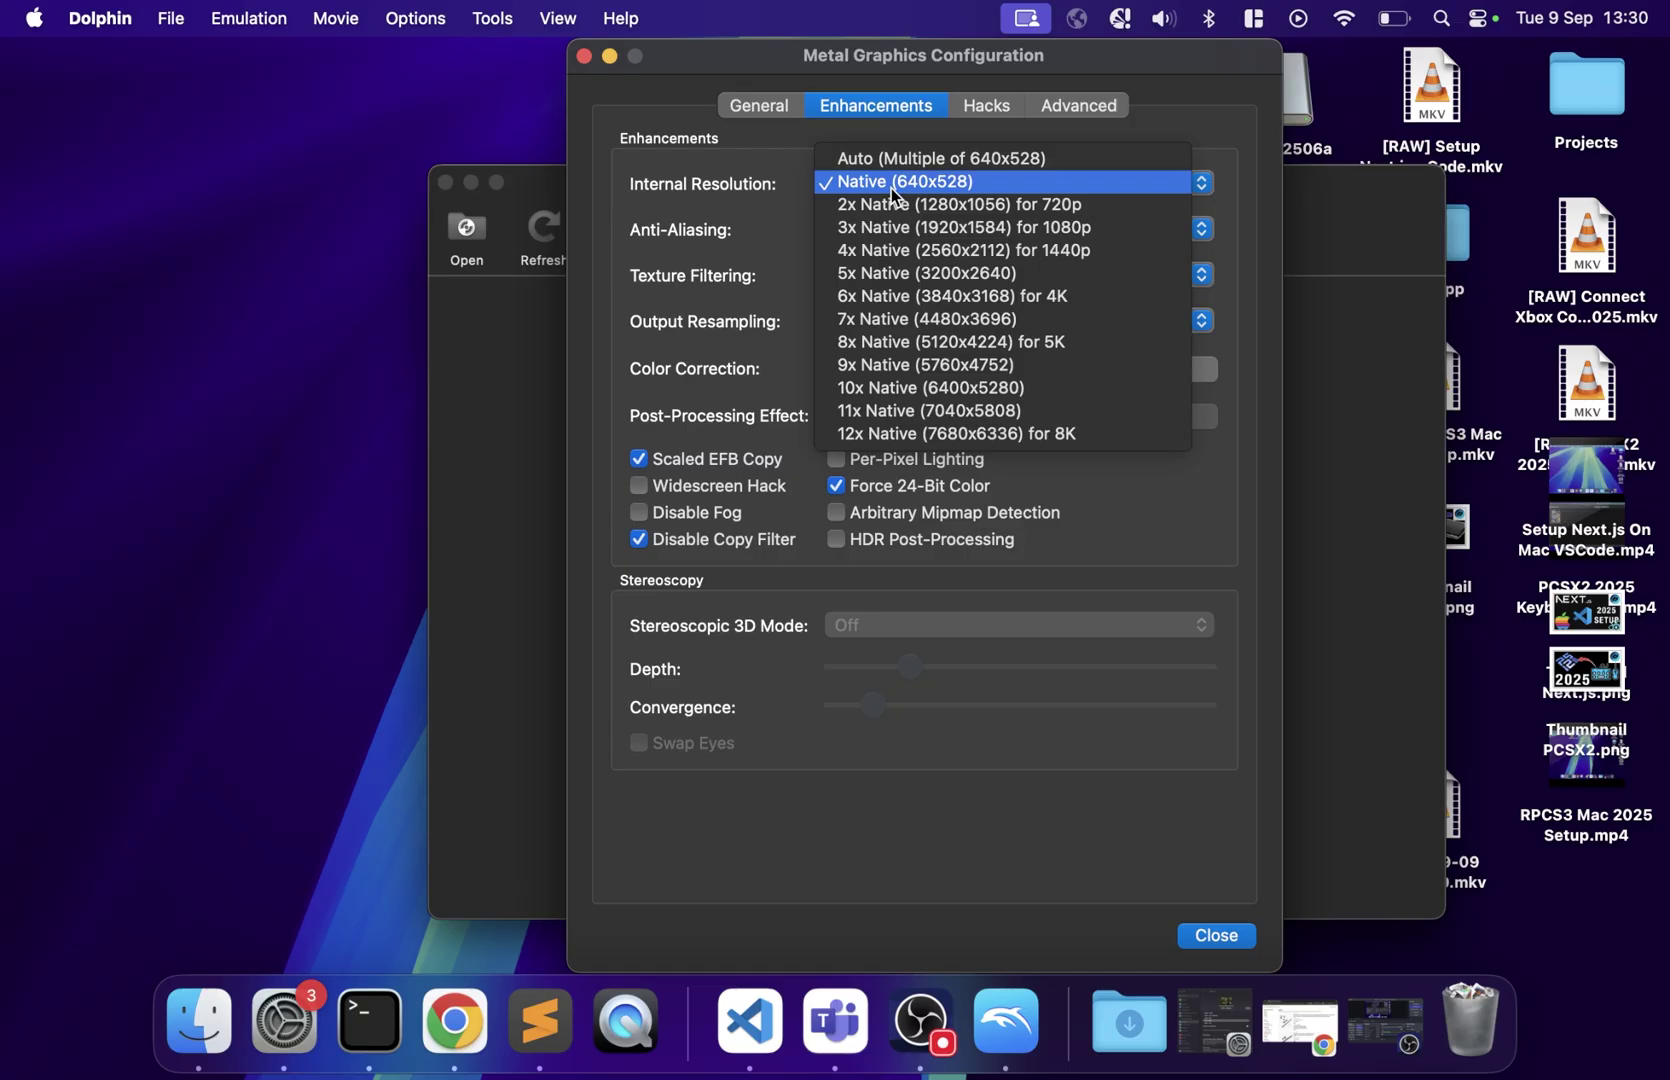
click(774, 232)
click(915, 228)
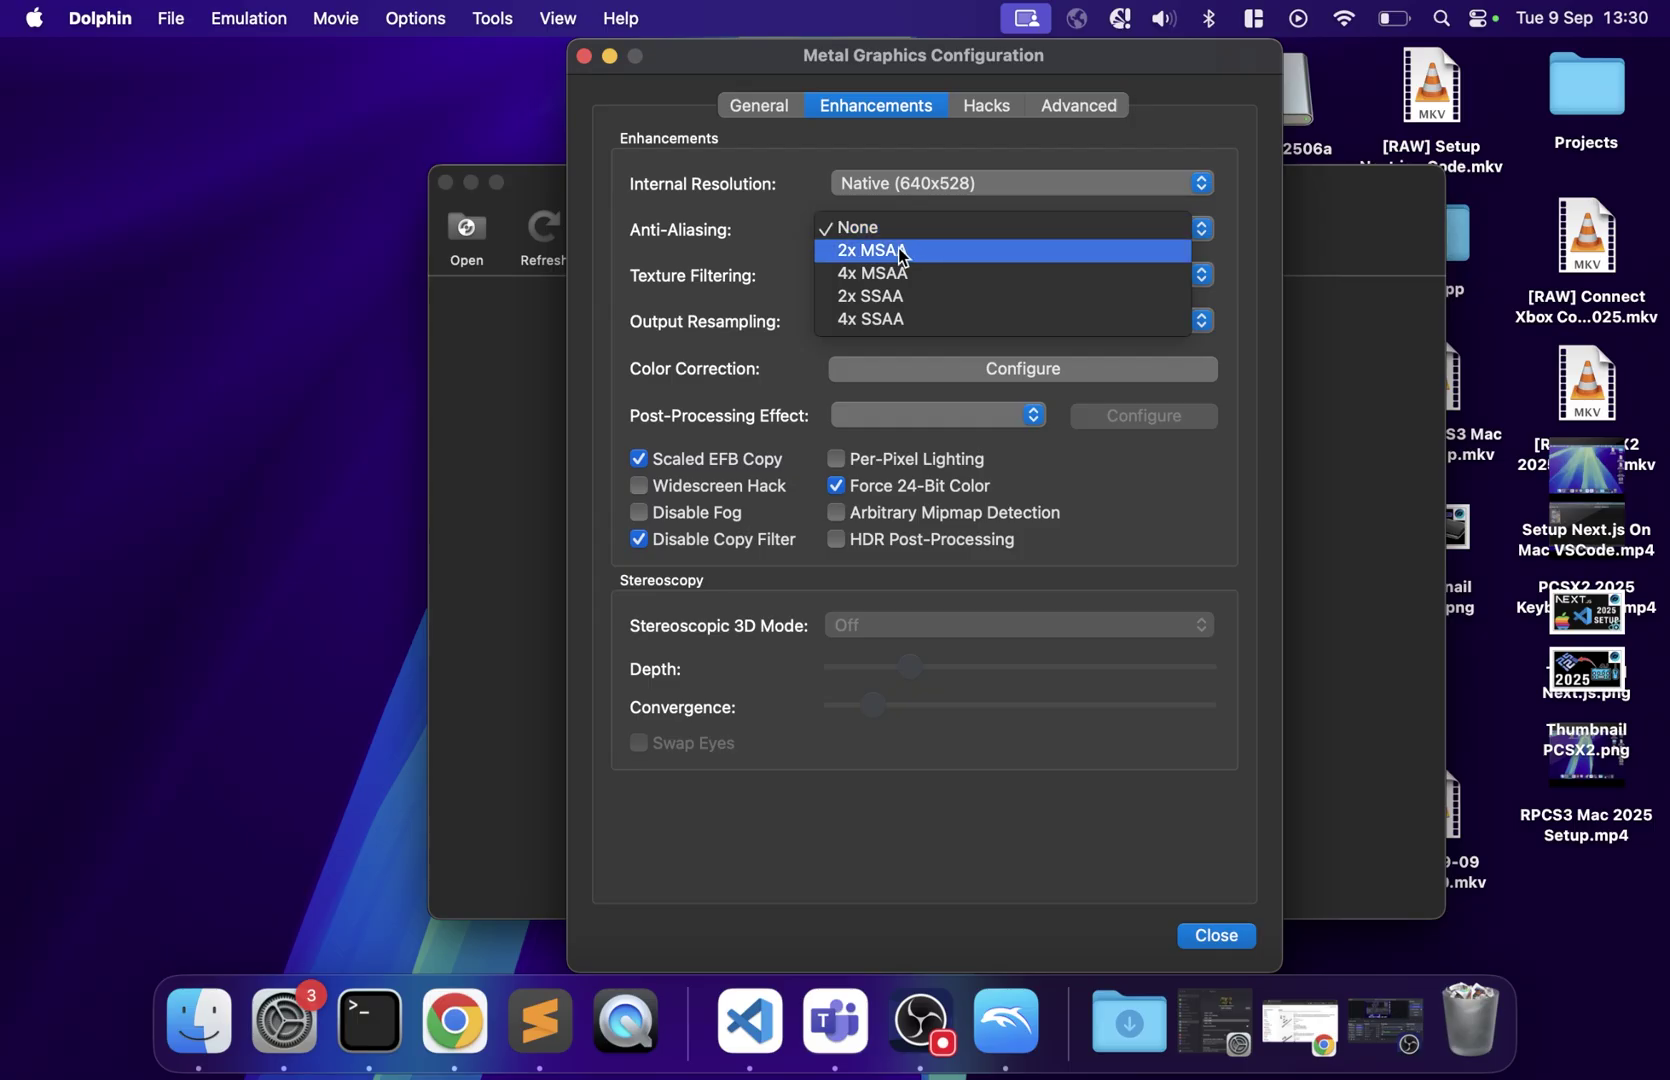
click(752, 222)
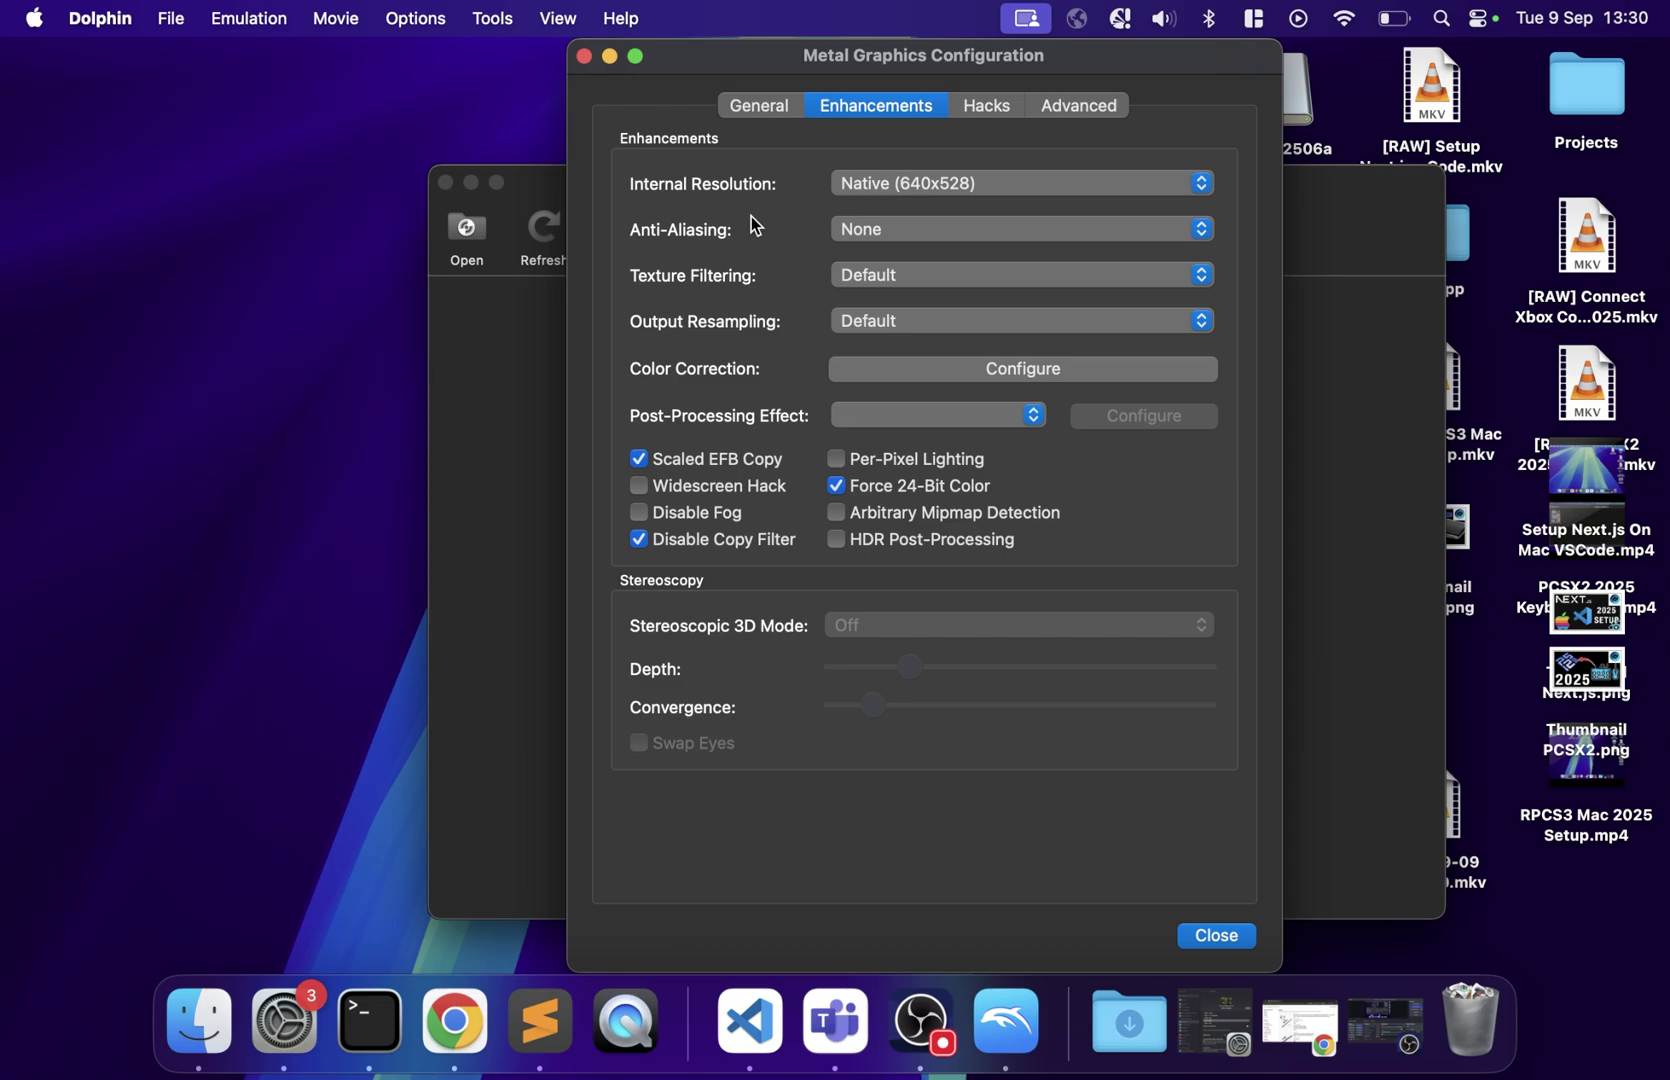
Set 16x Anisotropic filtering, 2x MSAA and 2x Native (1280x1056) internal resolution
click(866, 275)
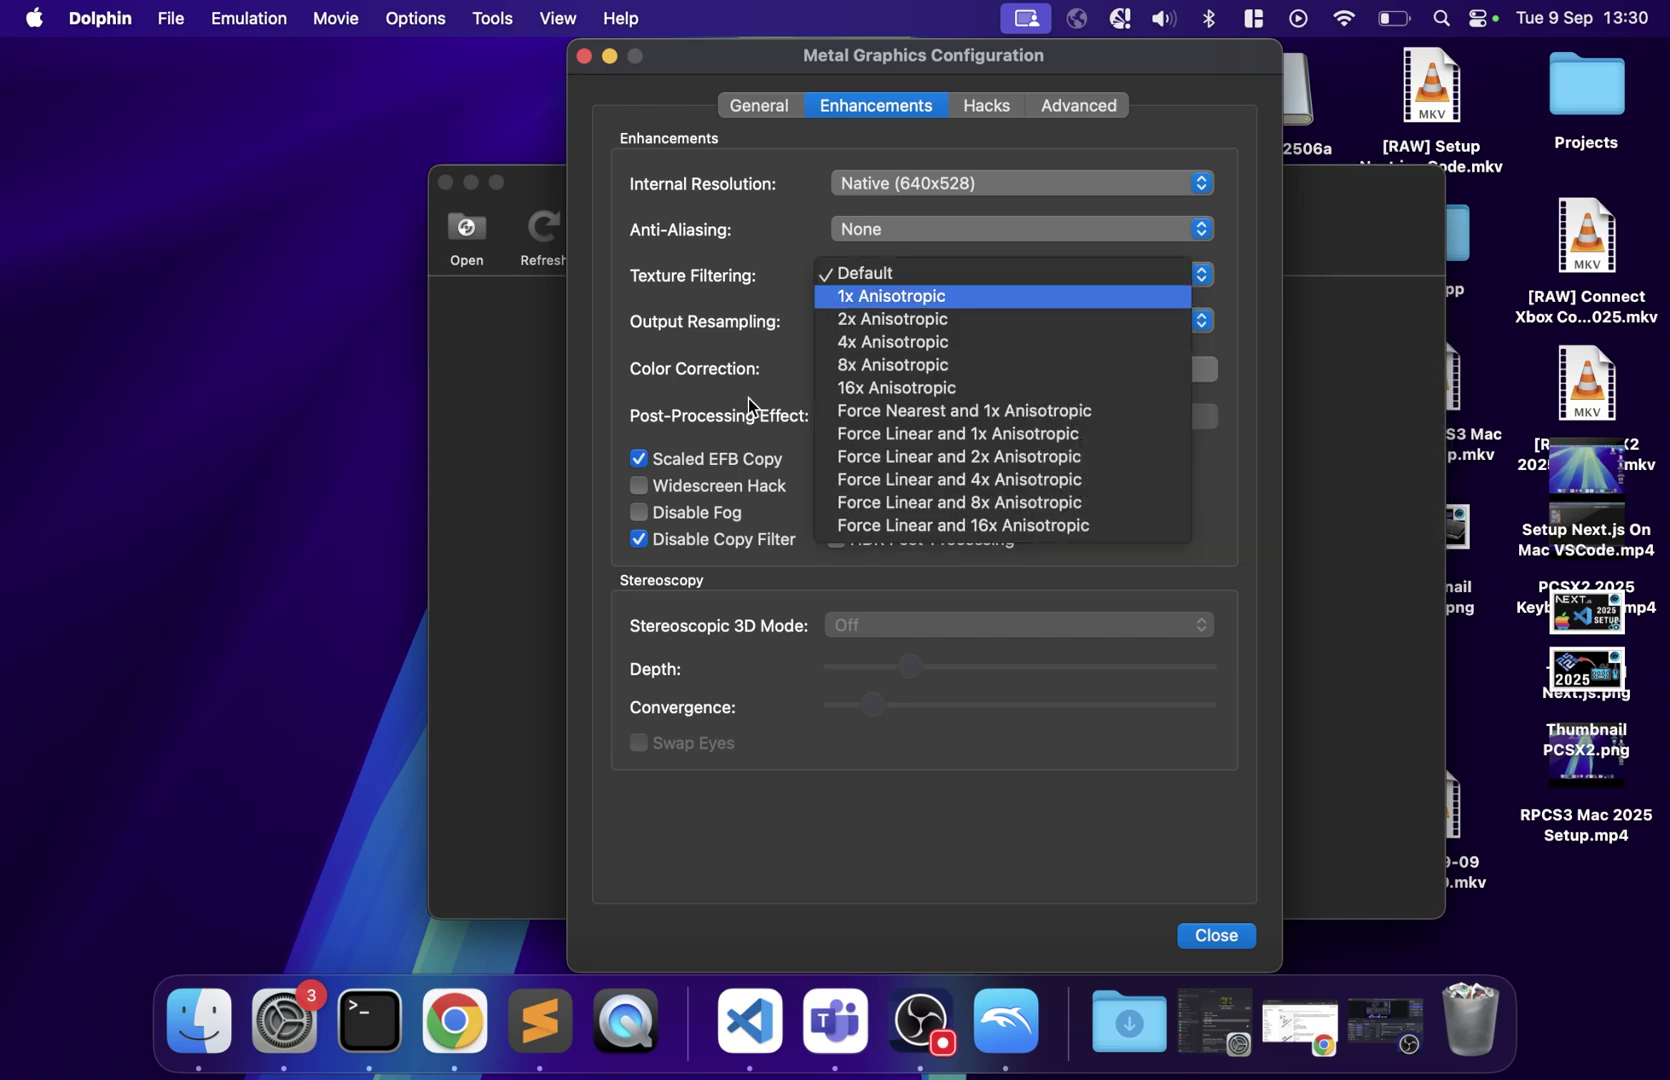
click(868, 396)
click(905, 234)
click(895, 252)
click(900, 186)
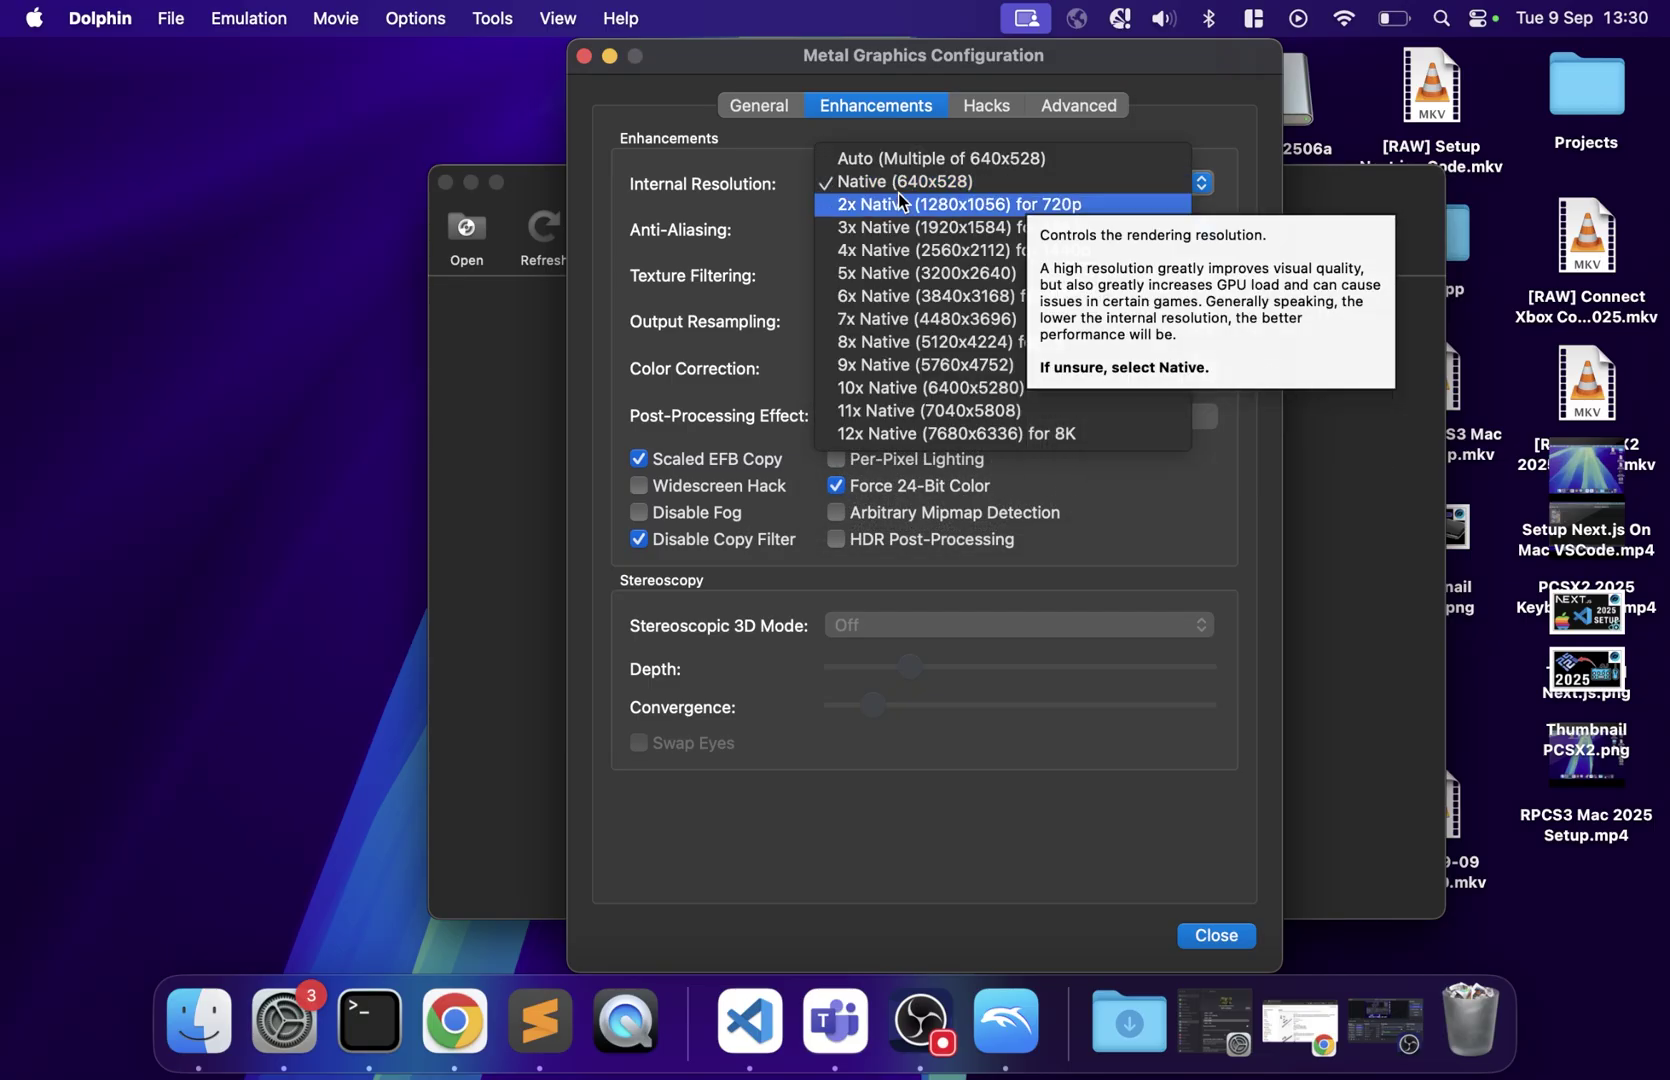
click(863, 290)
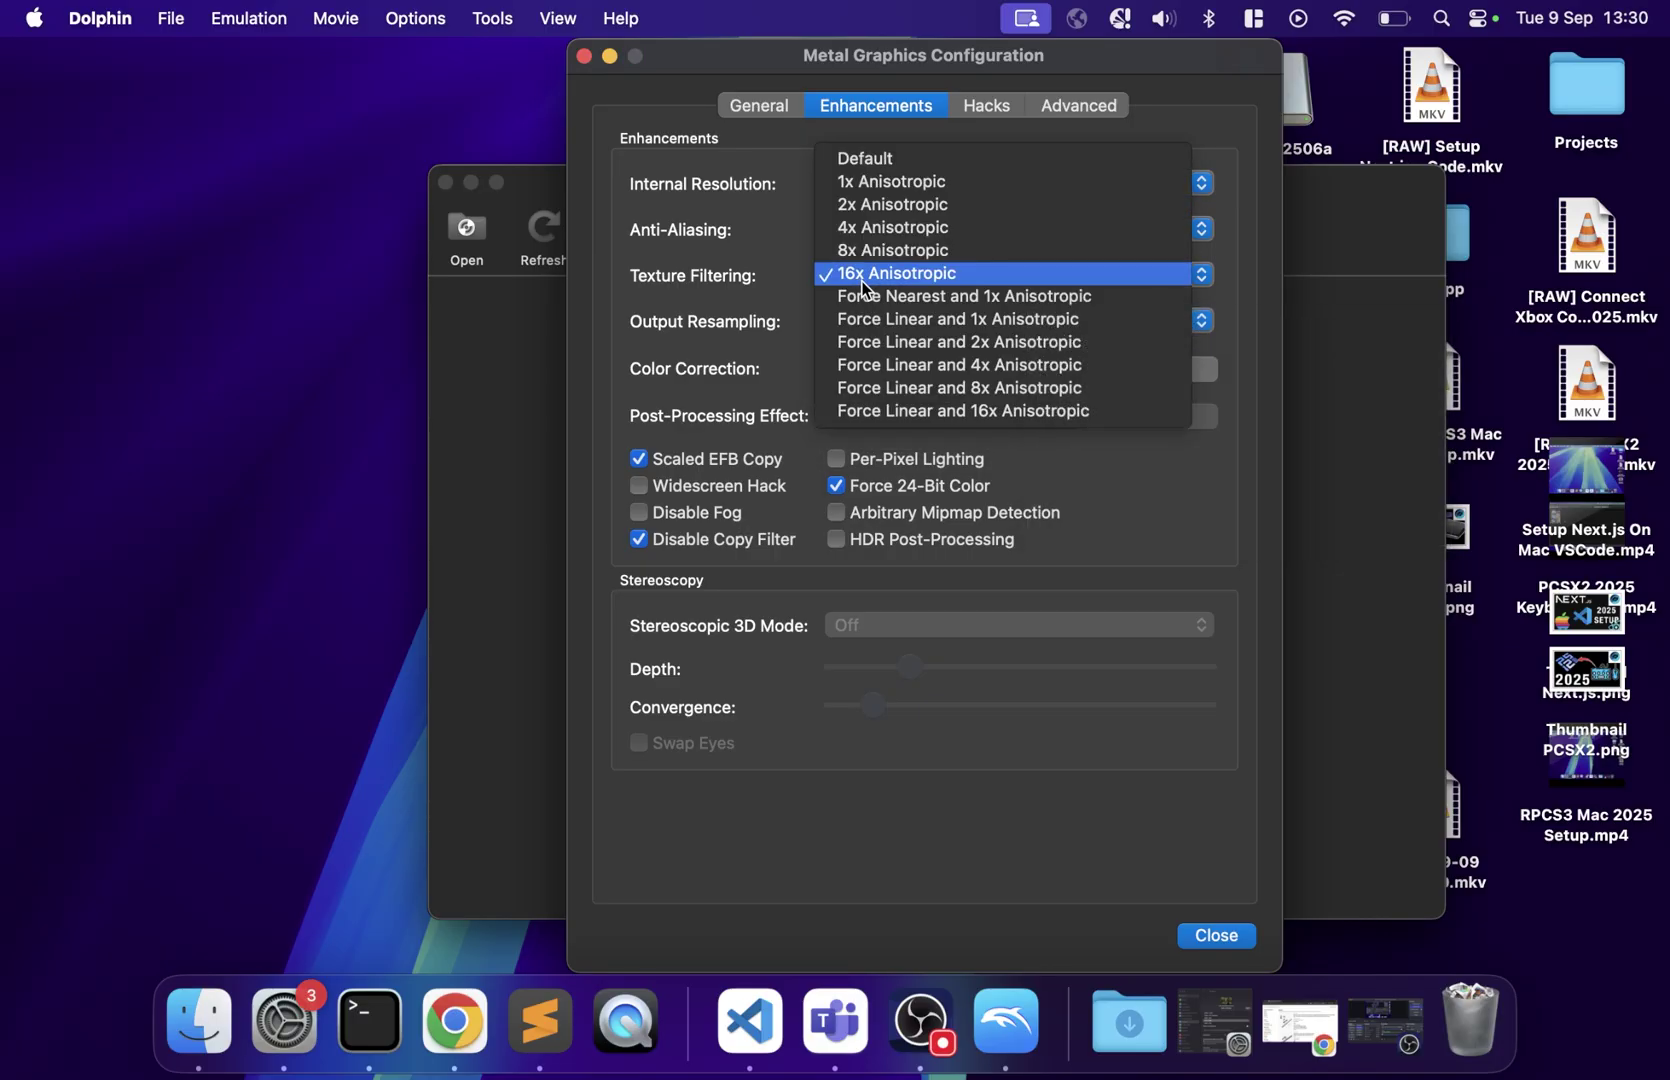
click(767, 268)
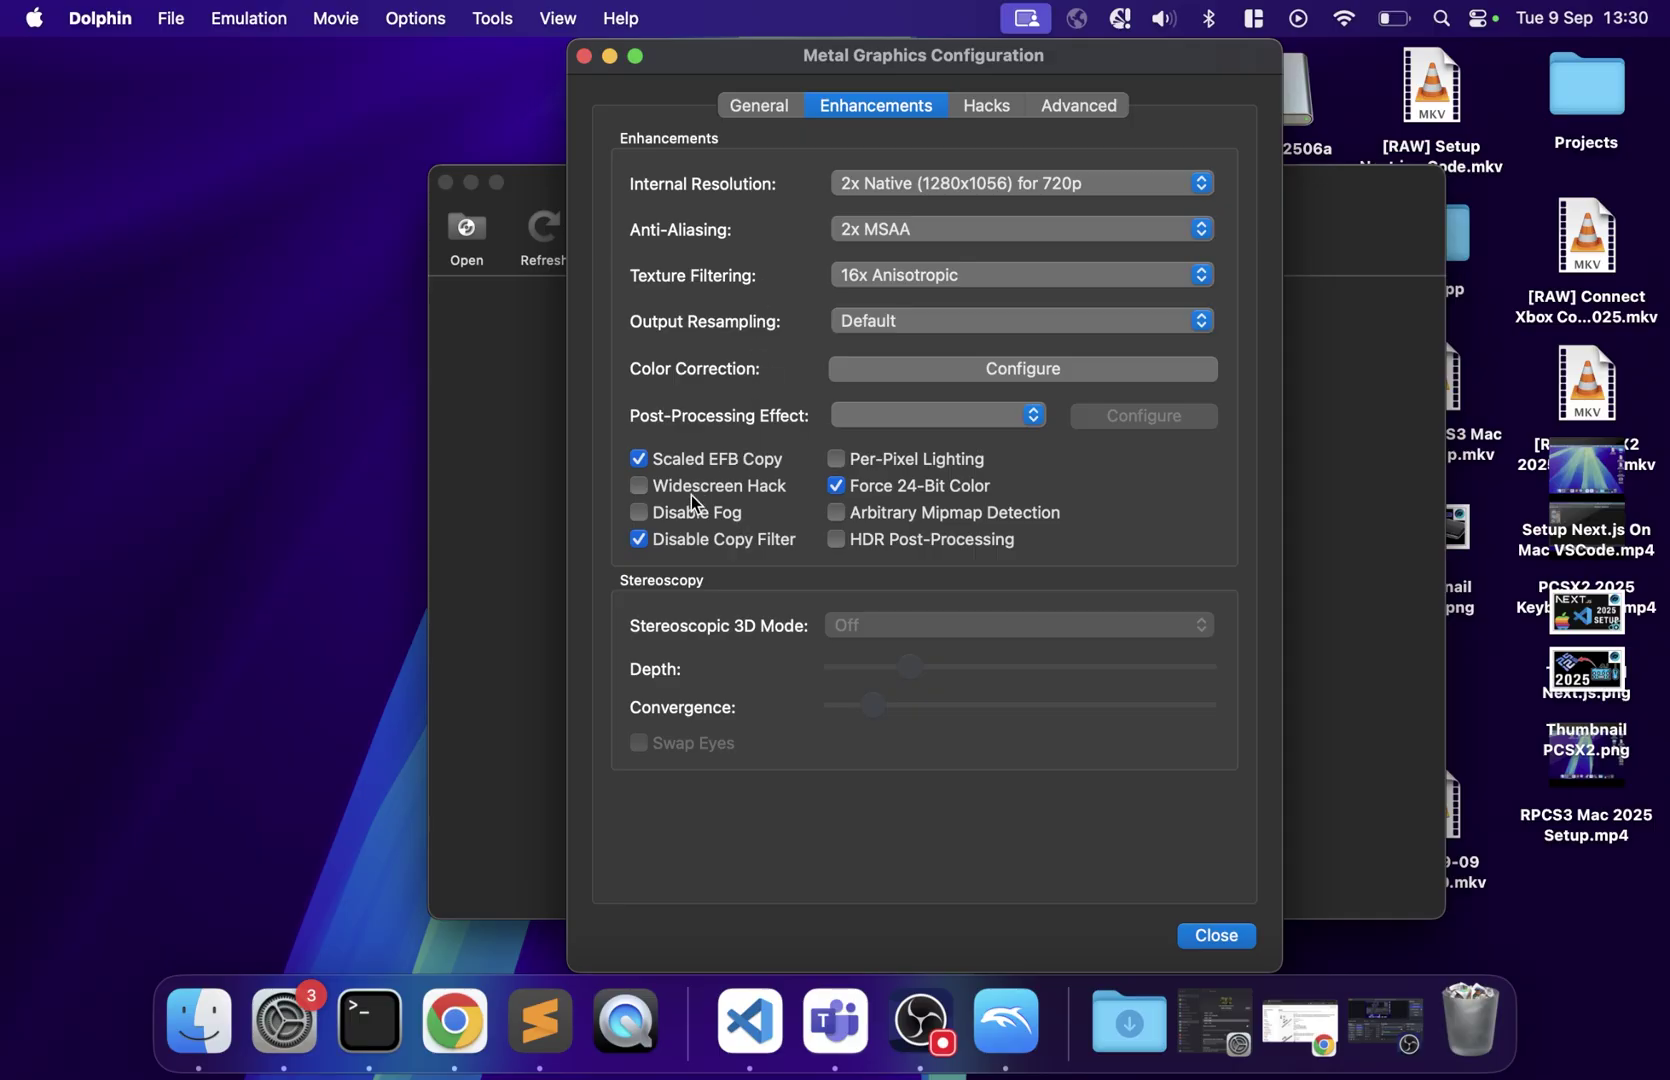
mouse_move(661, 496)
Browse the Hacks and Advanced tabs, return to General, and close the graphics window
click(987, 106)
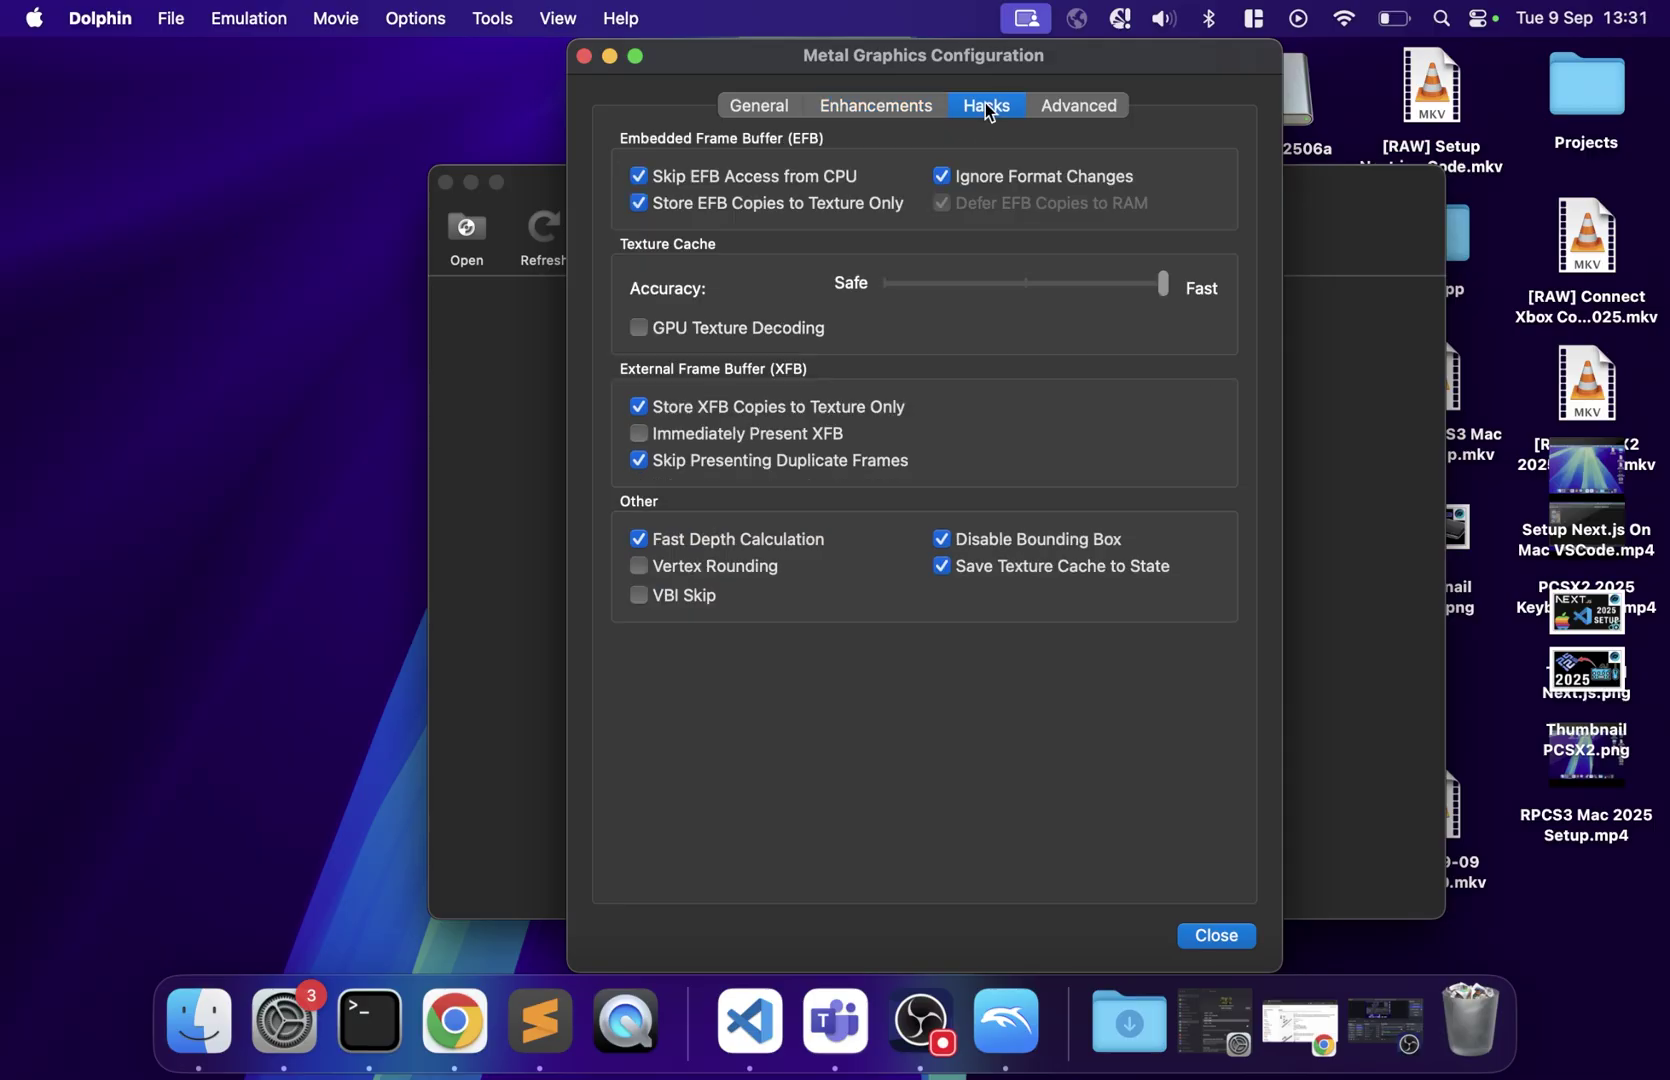
click(1059, 106)
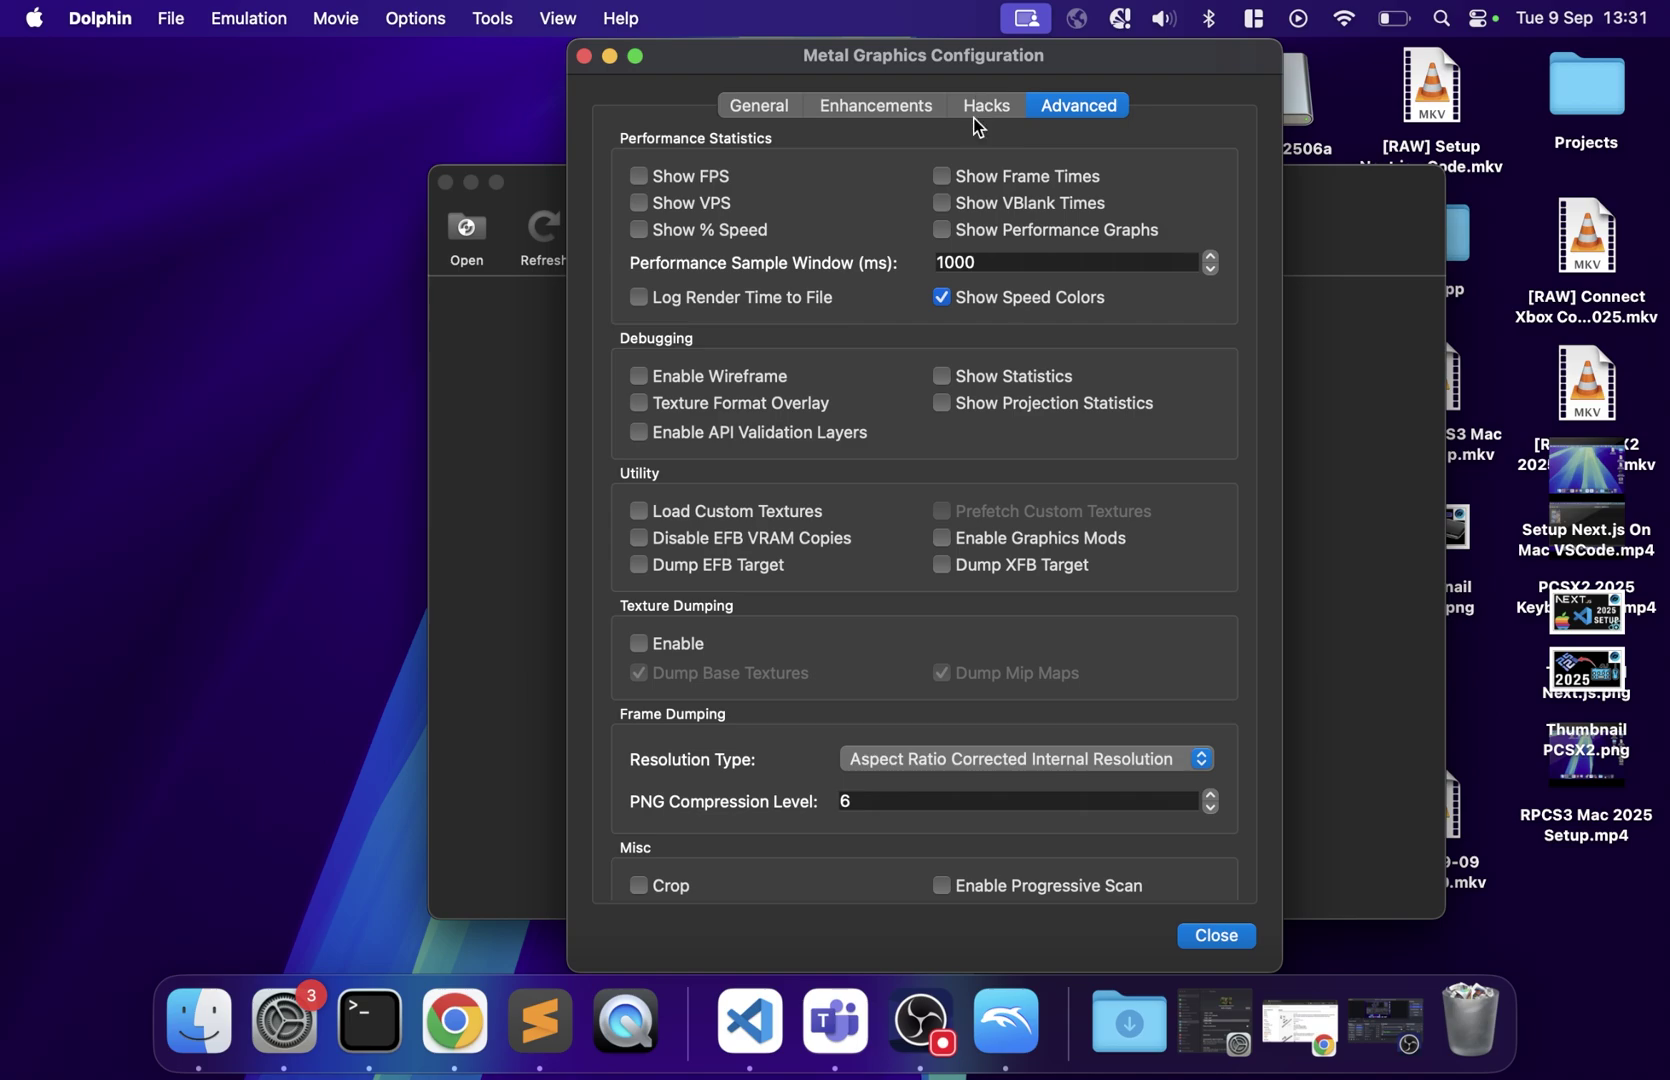
click(1005, 114)
click(905, 116)
click(783, 110)
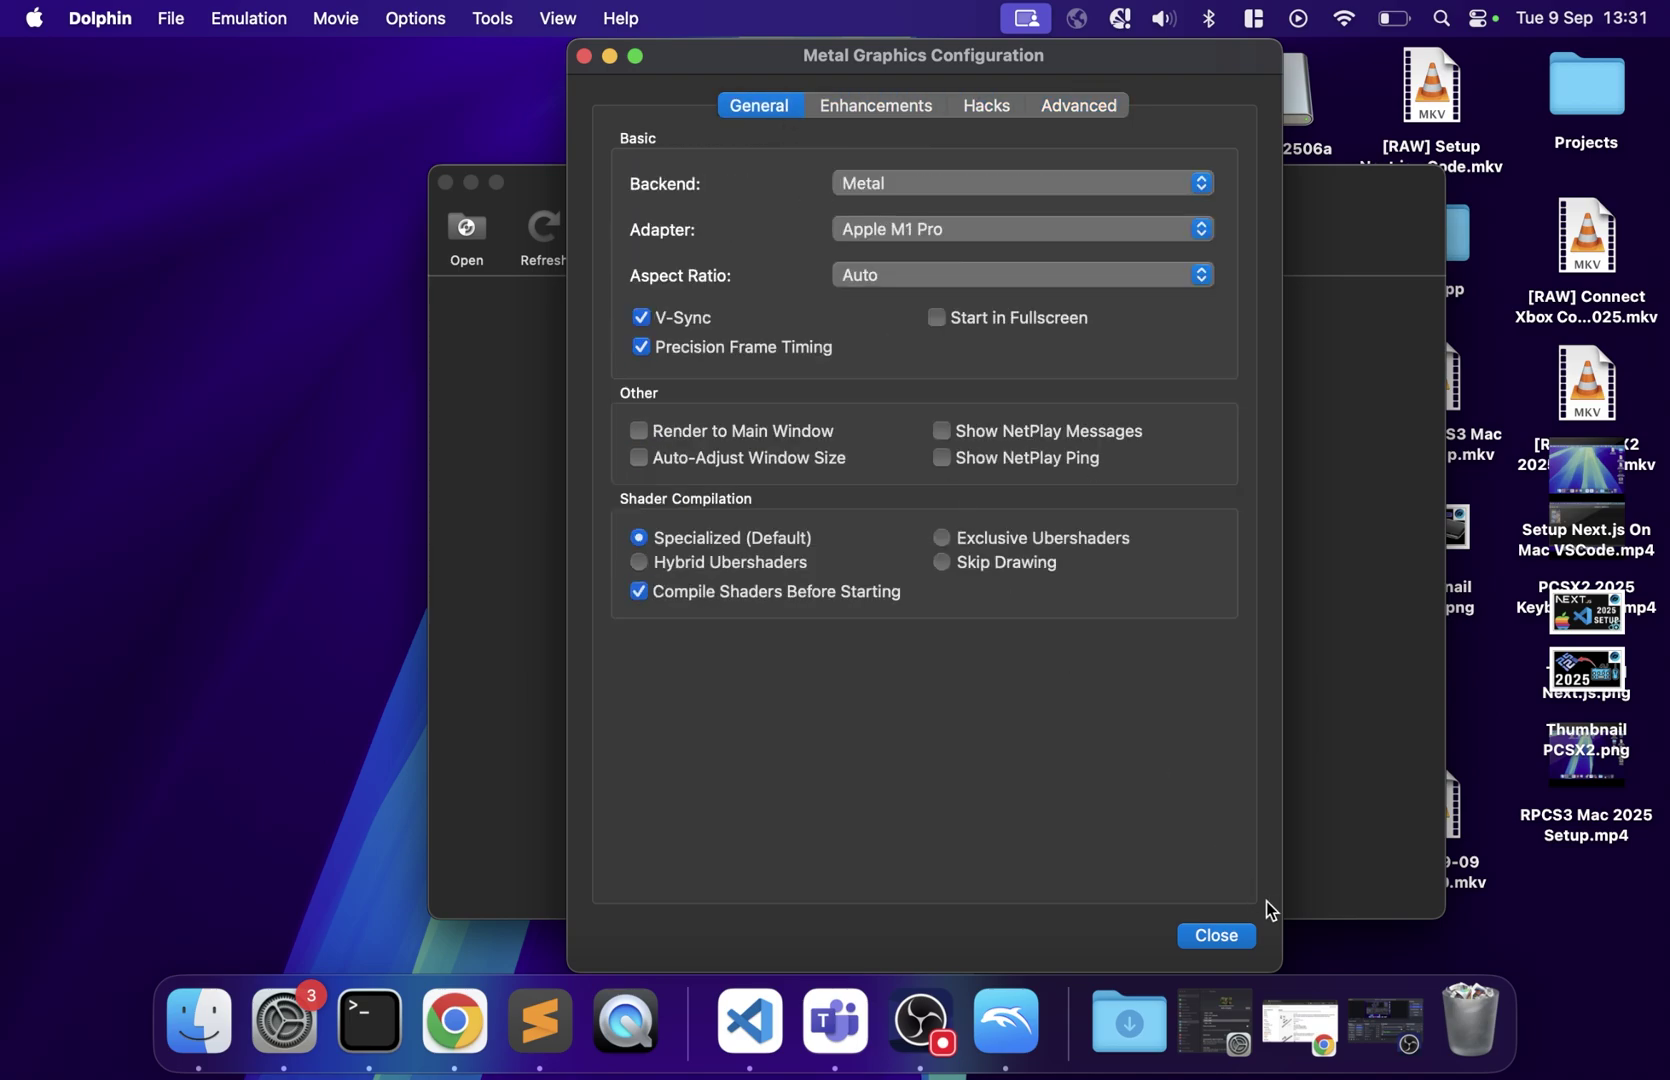
click(1217, 937)
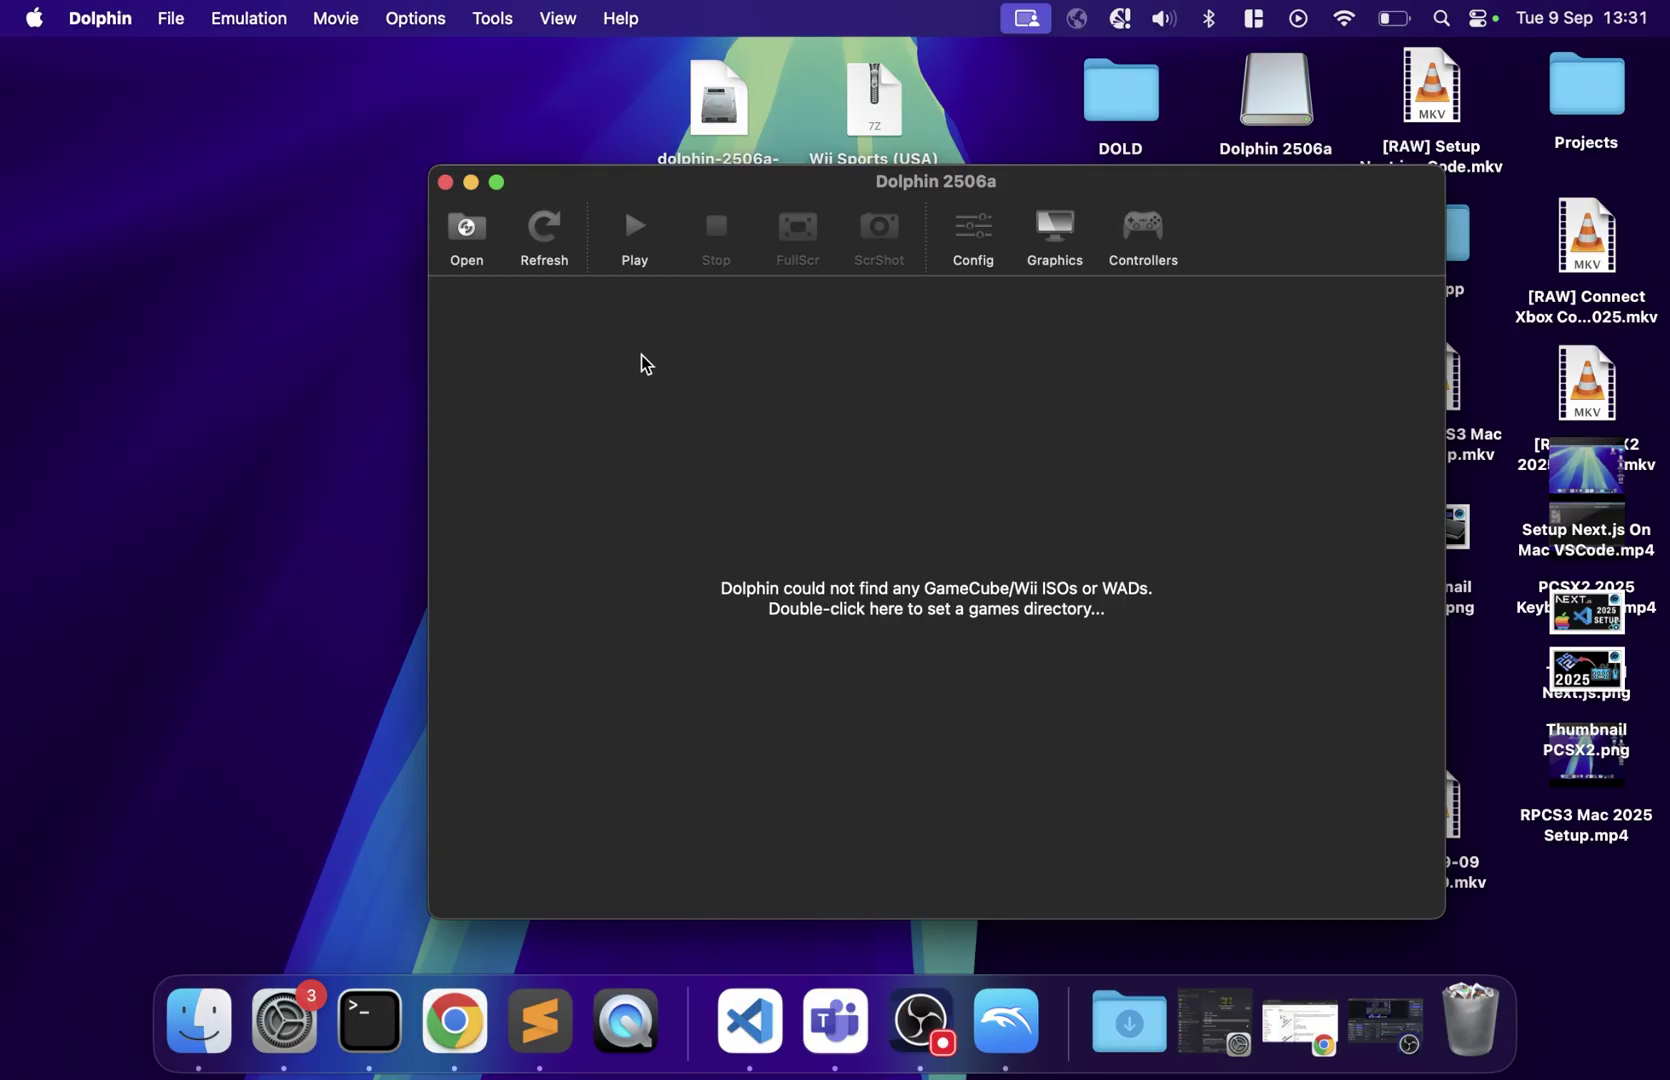
Switch GameCube Port 1 to None and back to Standard Controller, reviewing its keyboard mapping
click(1129, 239)
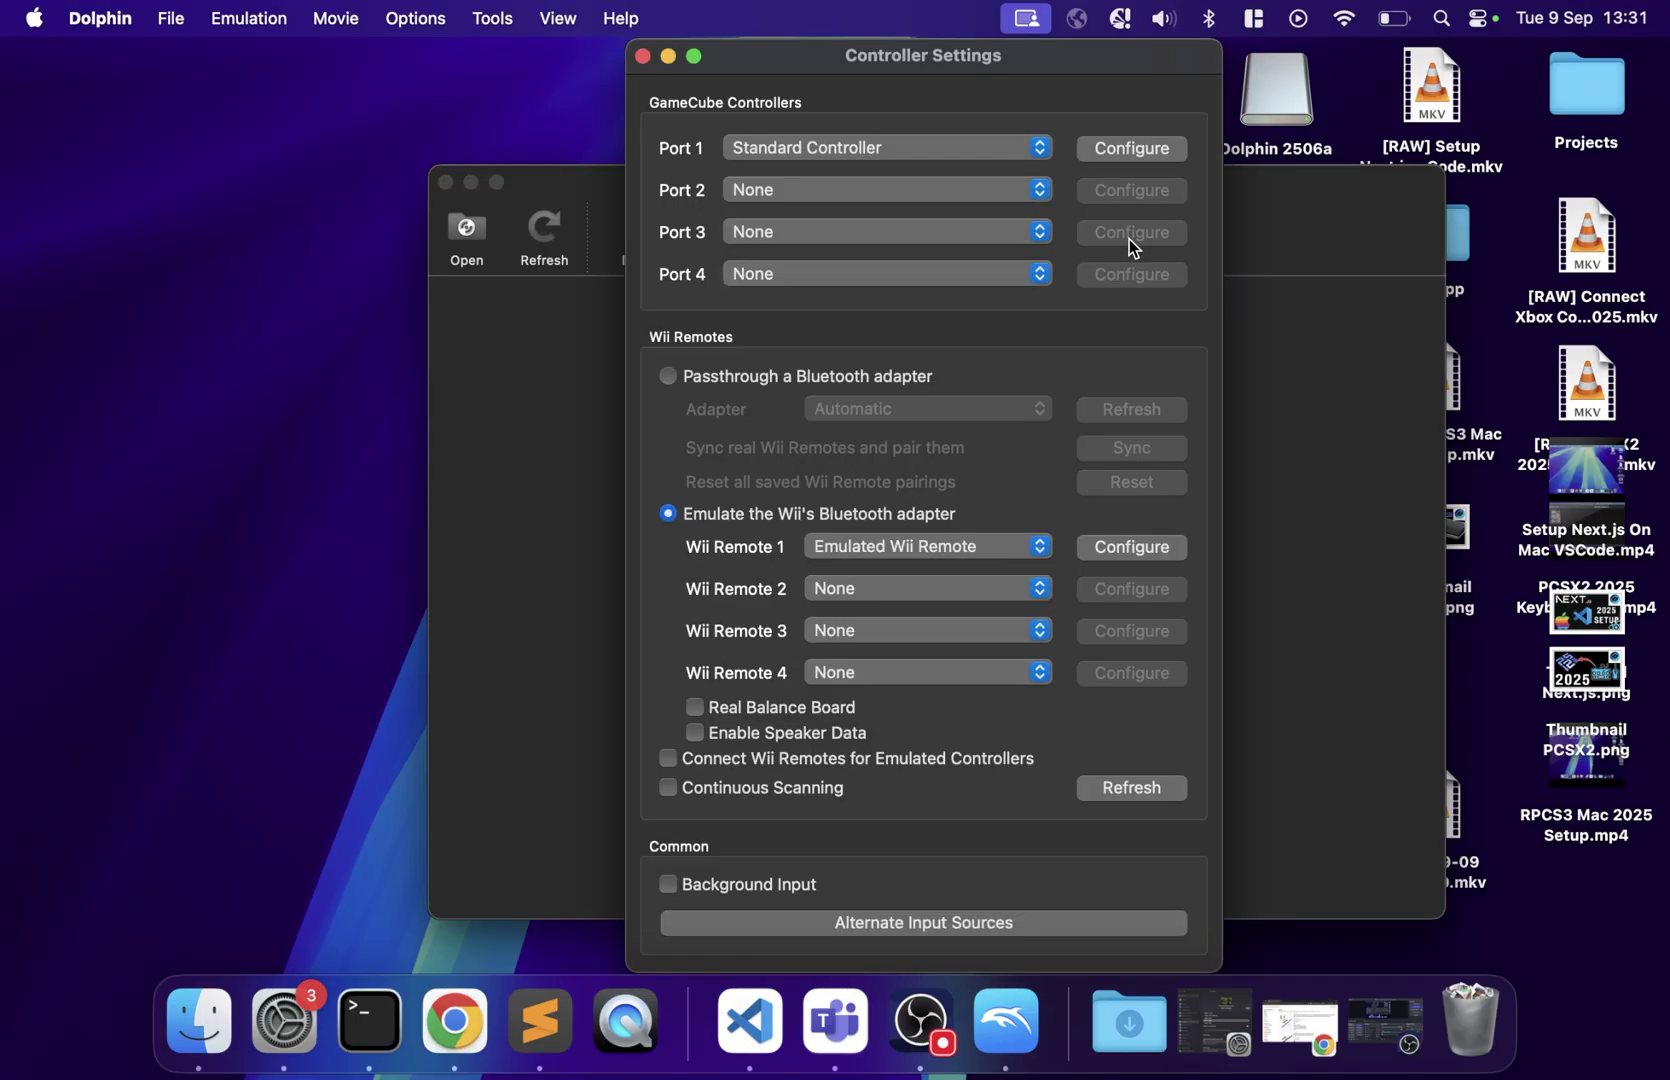
click(771, 147)
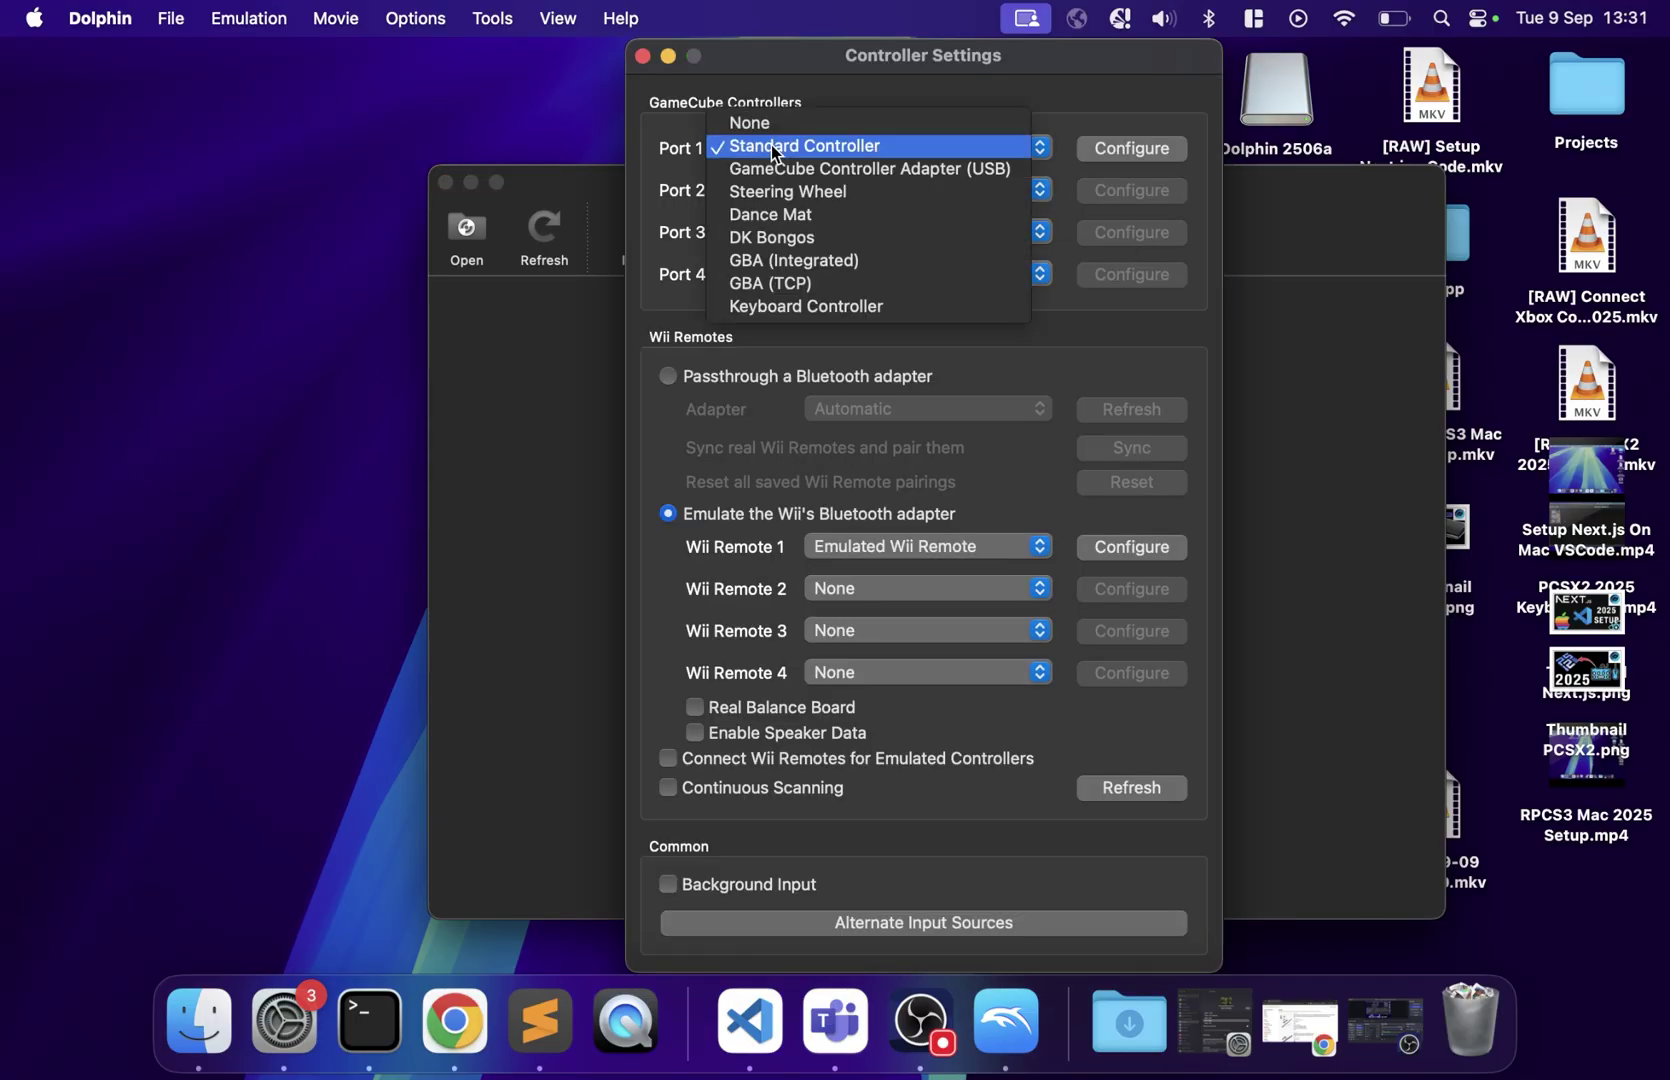
click(821, 128)
click(1000, 150)
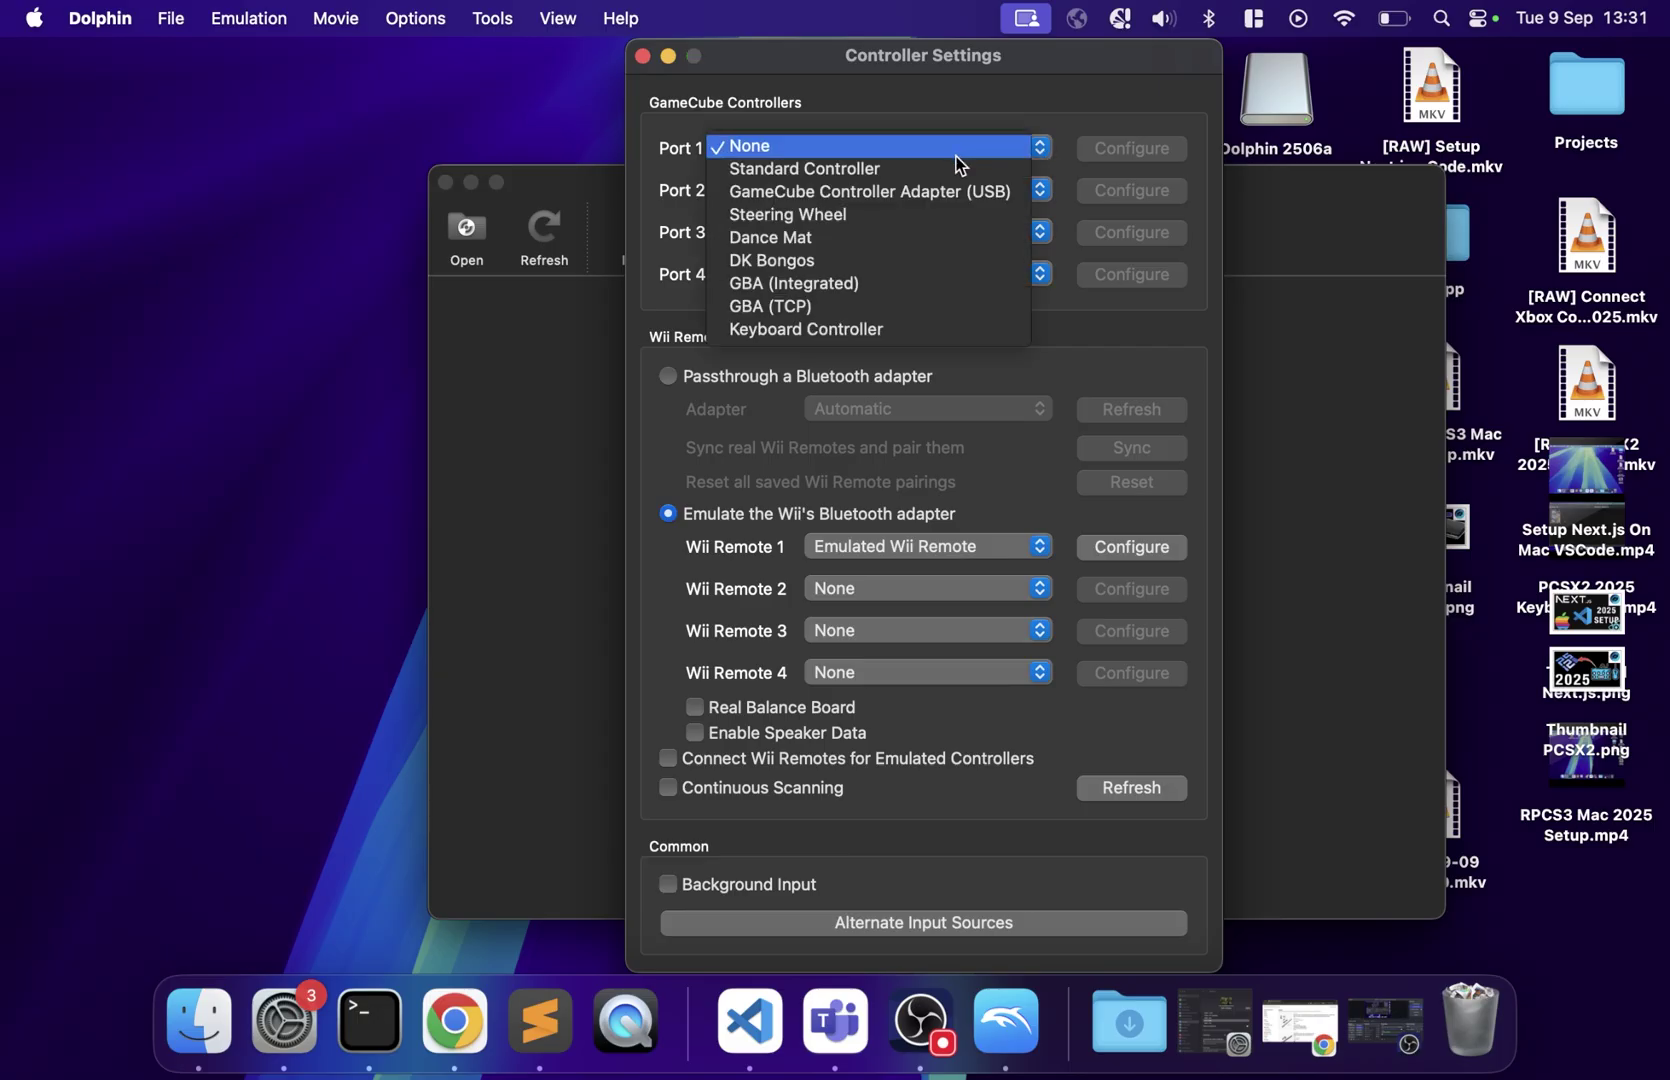
click(922, 168)
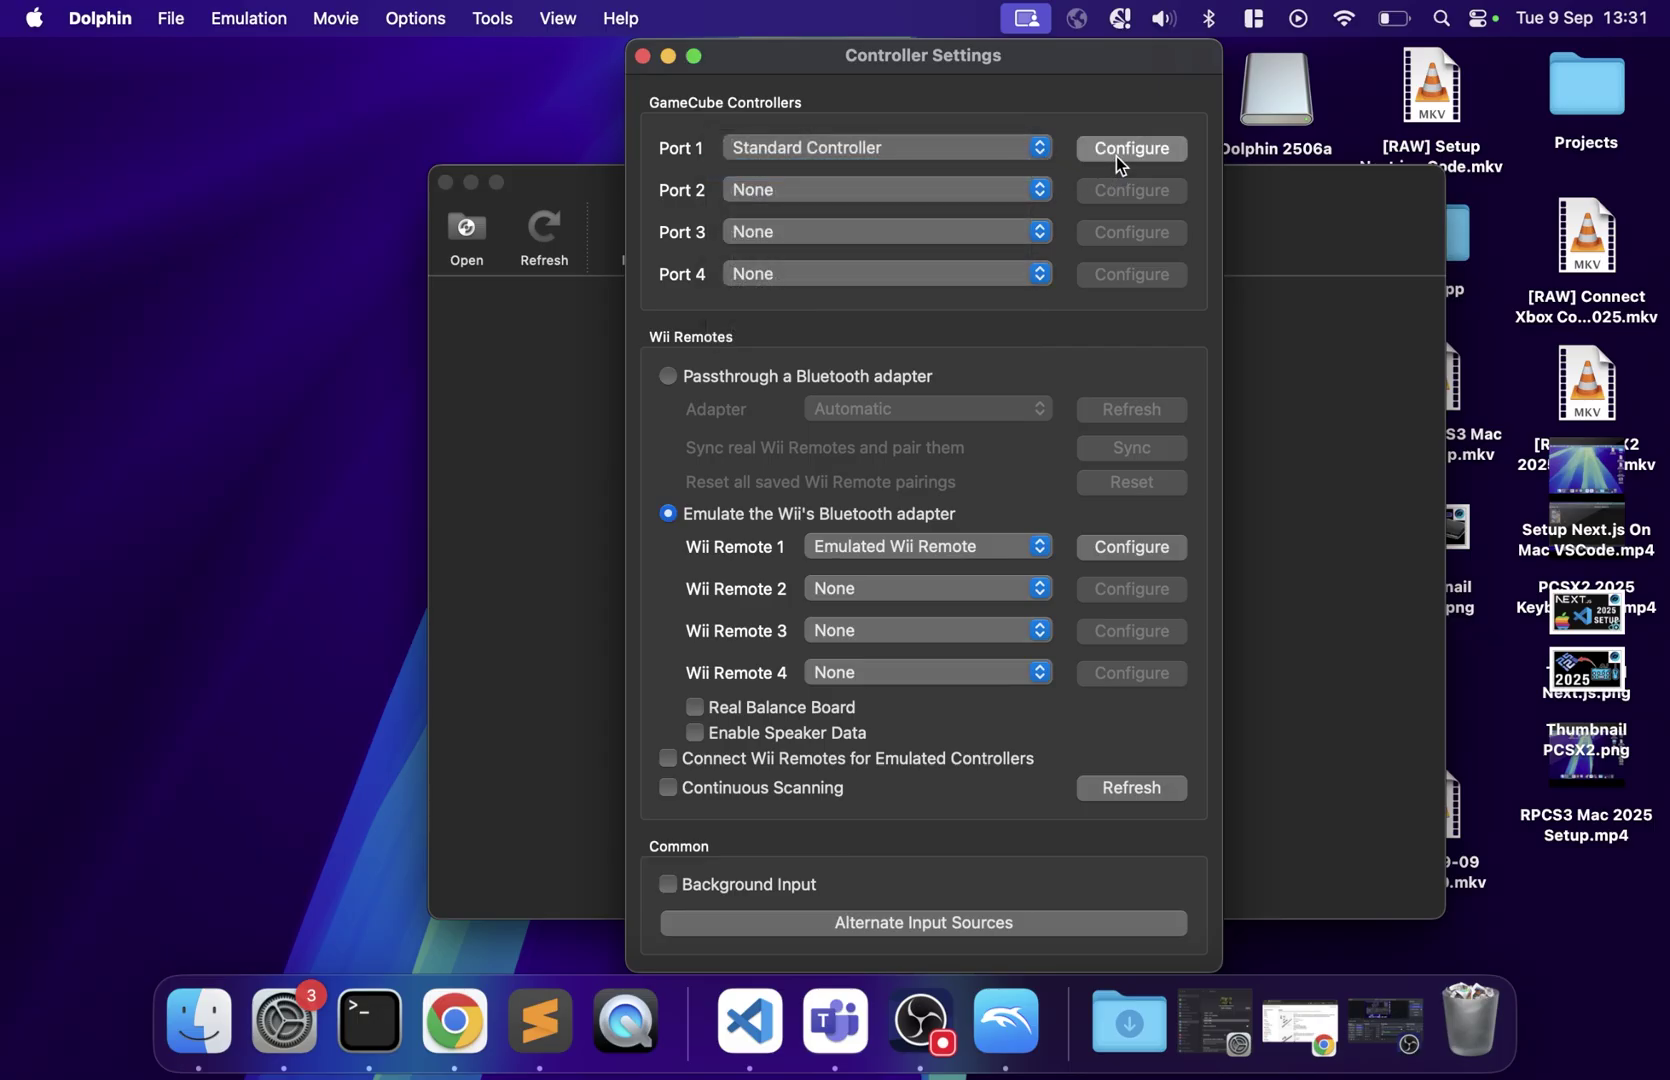
click(1116, 155)
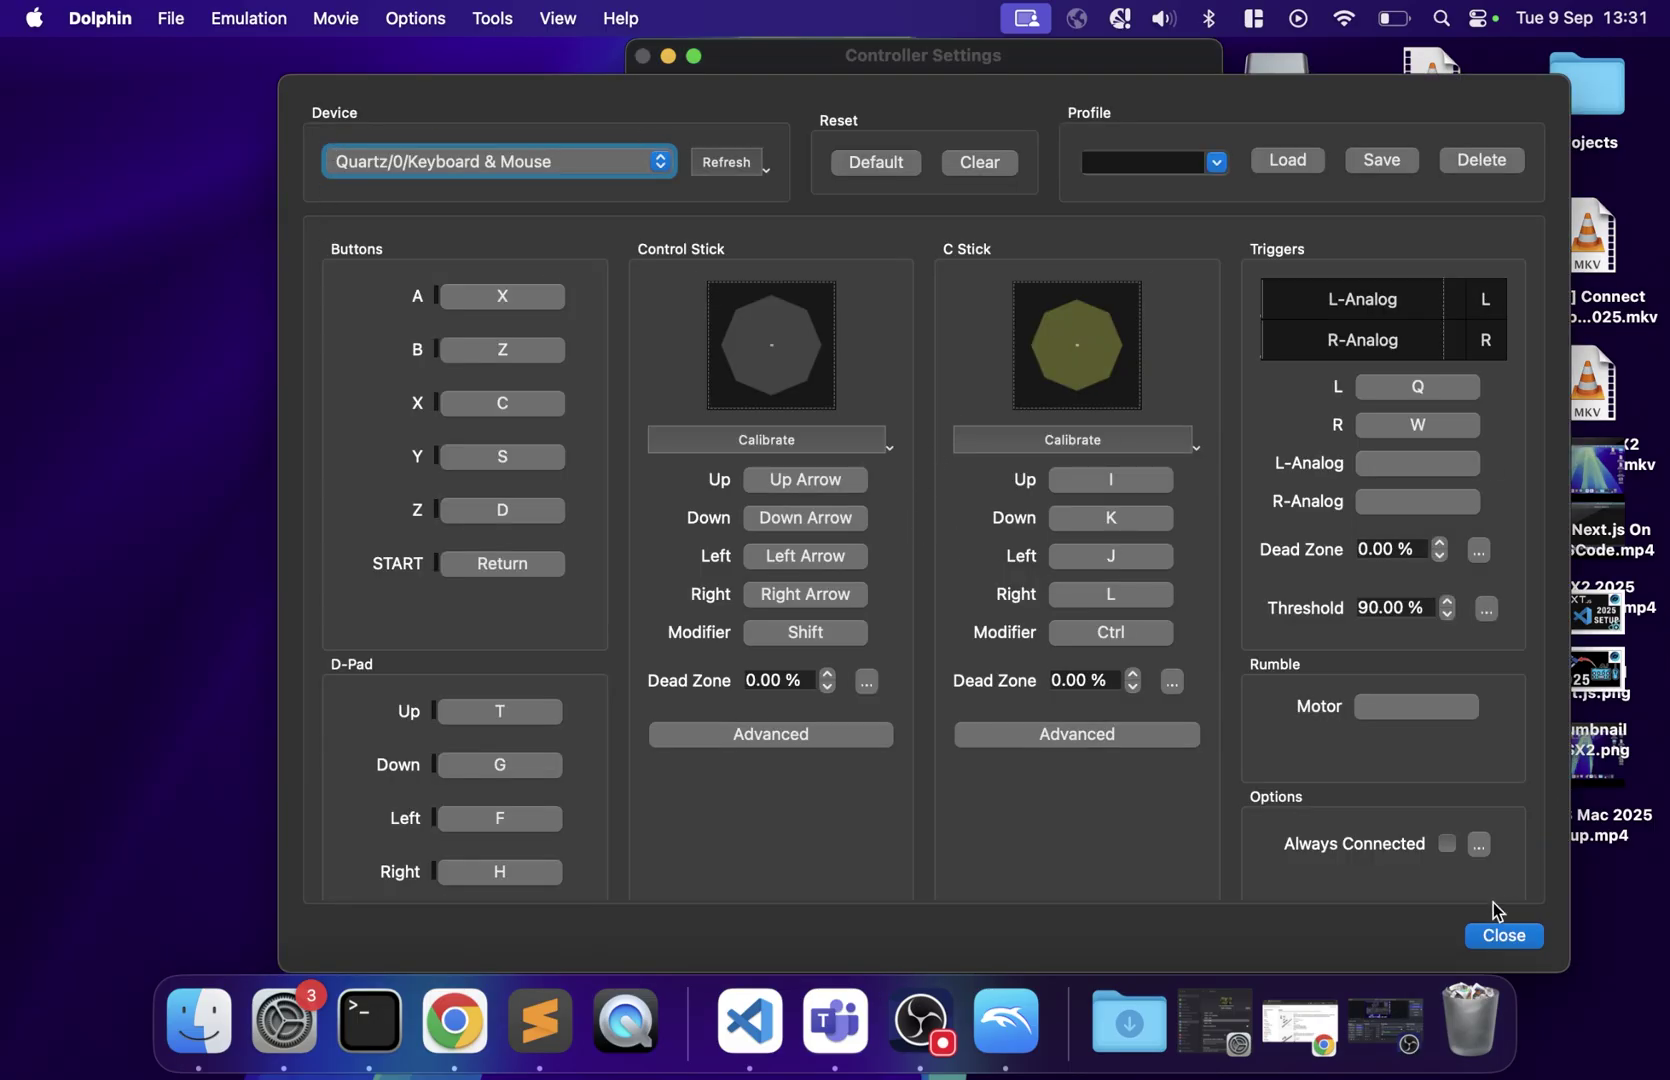
click(1497, 937)
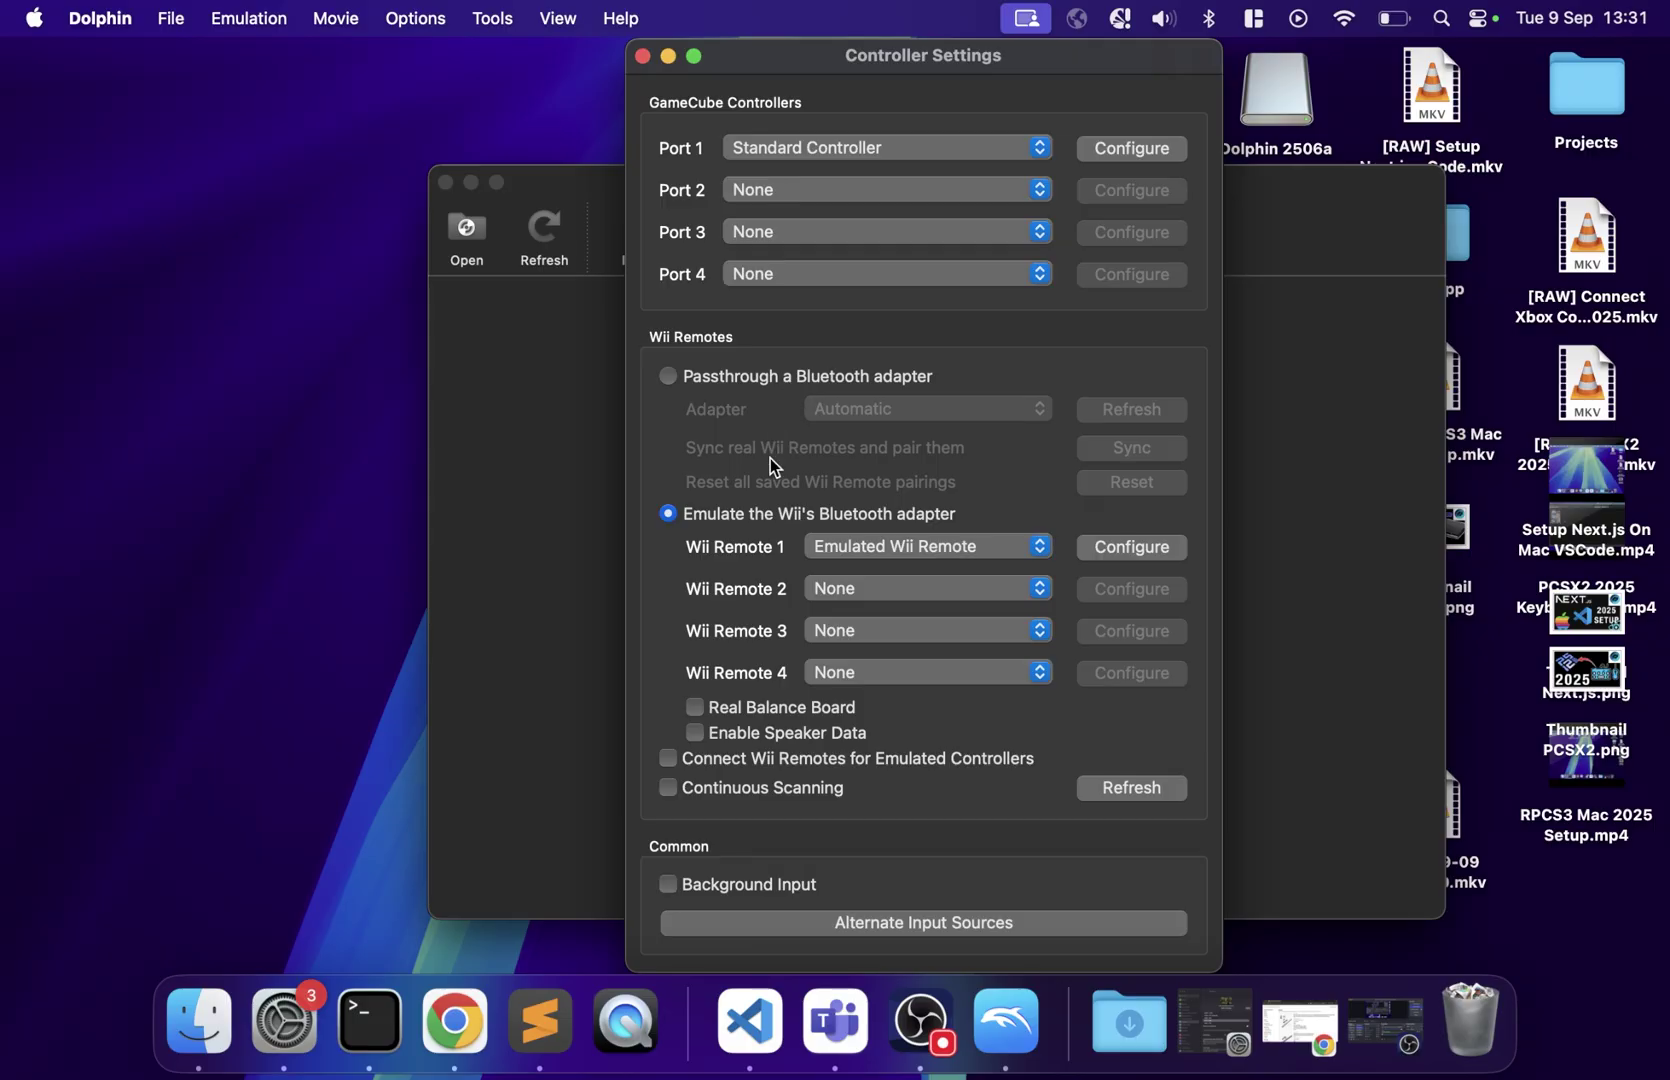
click(909, 543)
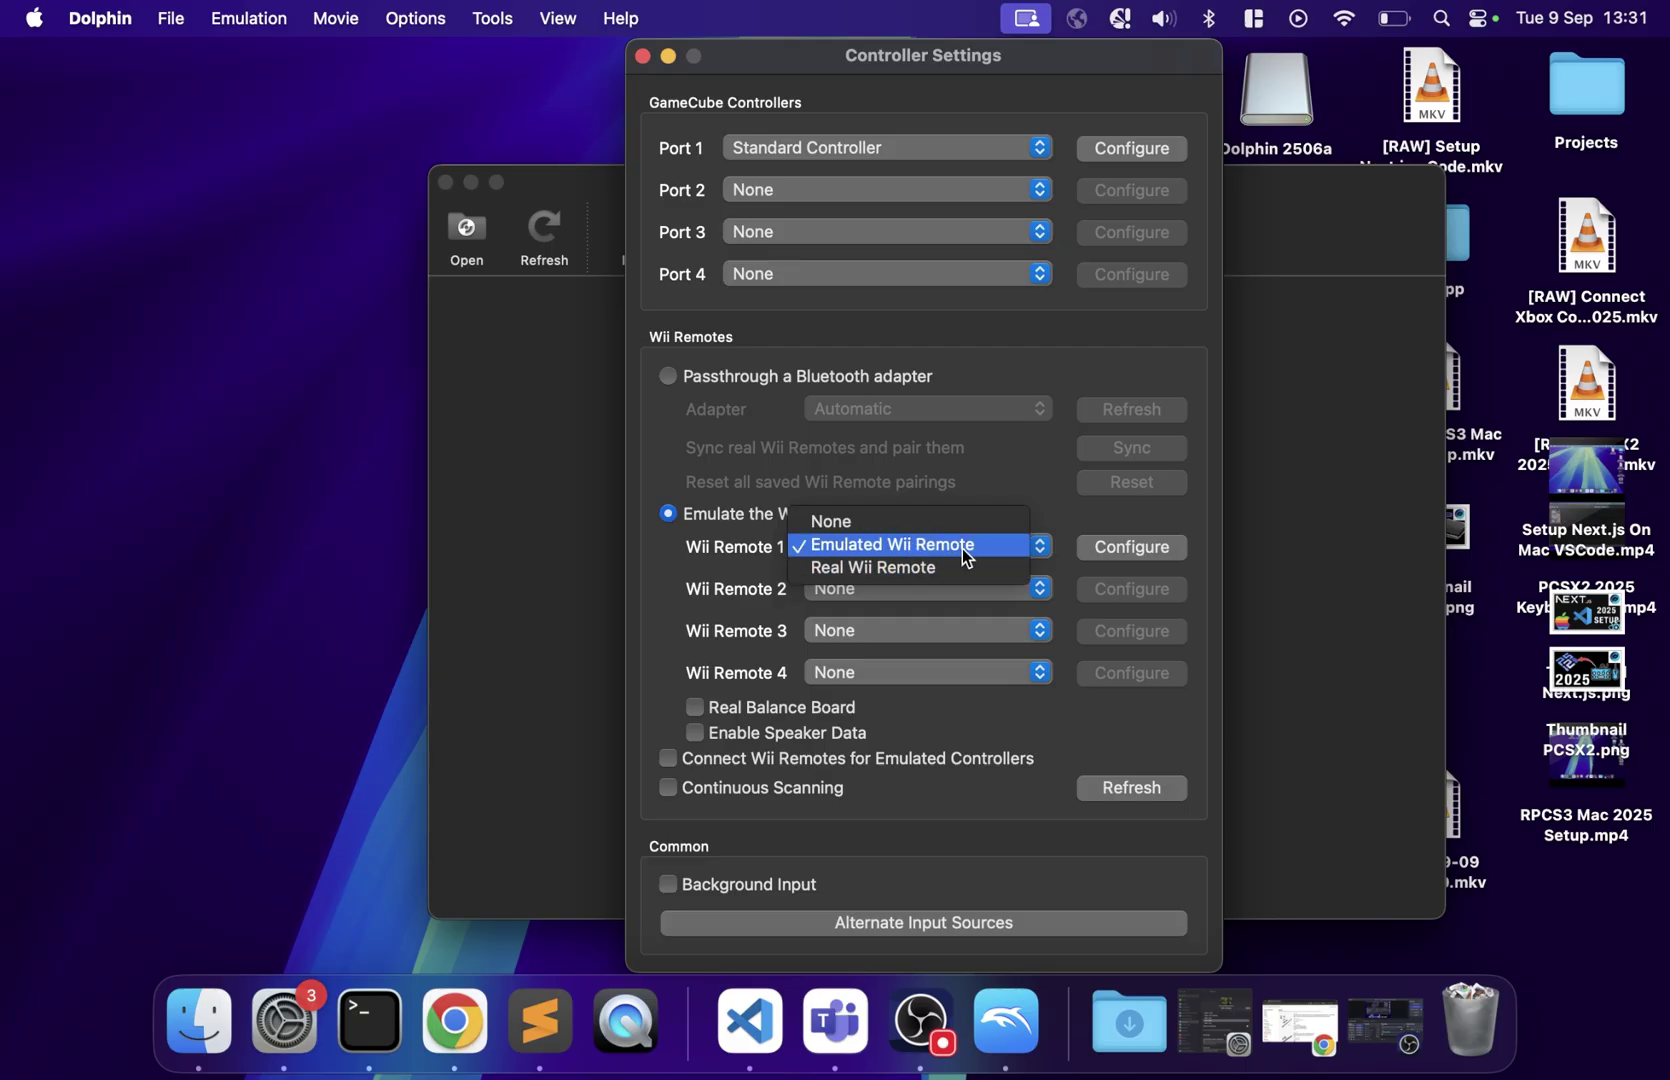
Open Wii Remote 1's mapping on Keyboard & Mouse and leave button 1 on key 1
click(1135, 547)
click(1135, 547)
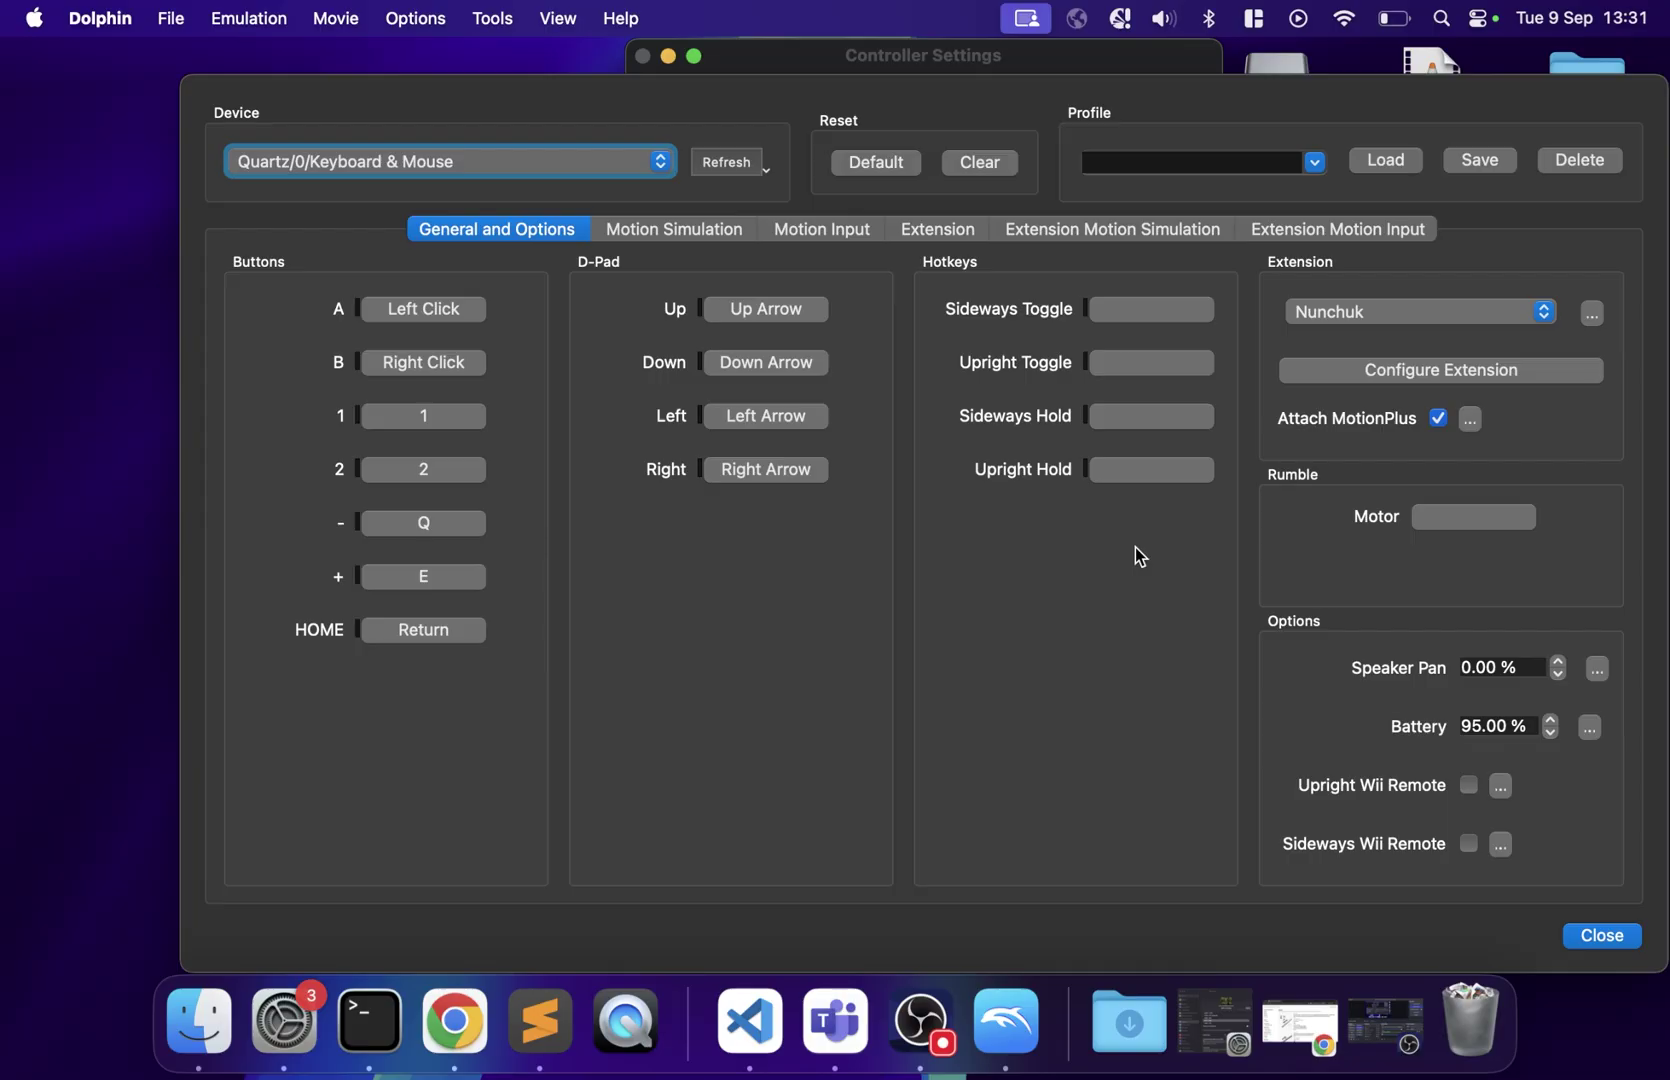
click(615, 162)
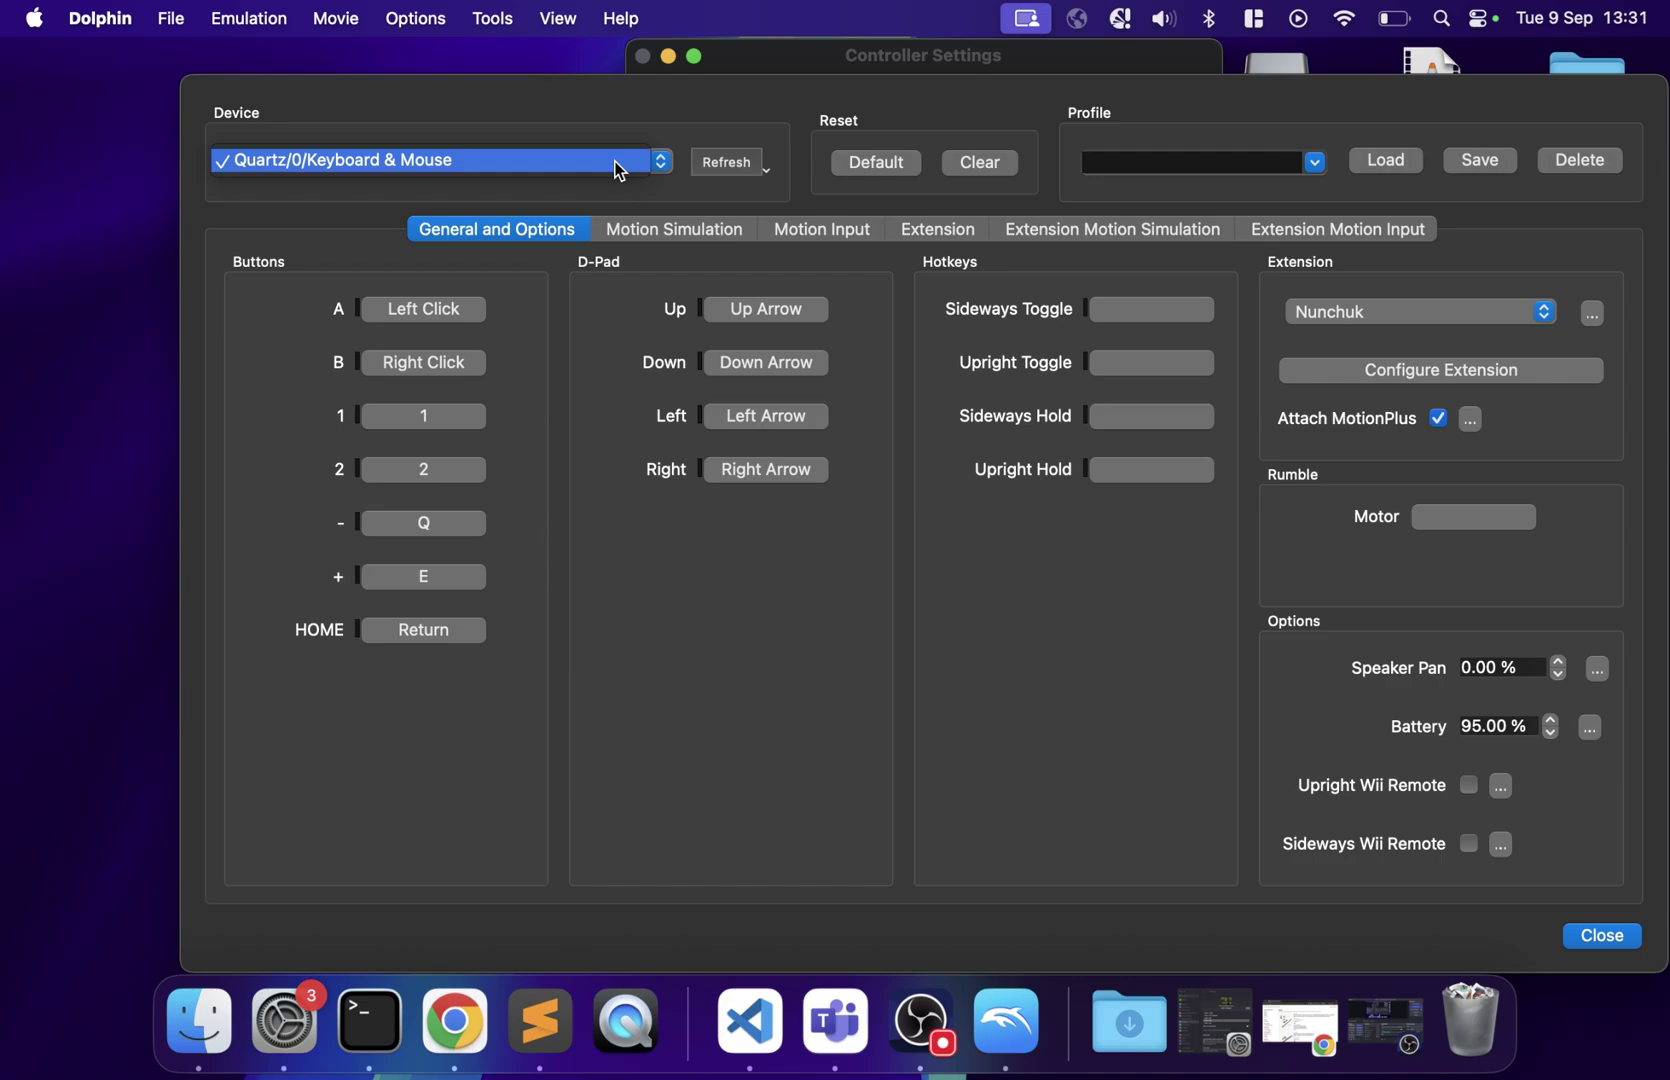
click(361, 211)
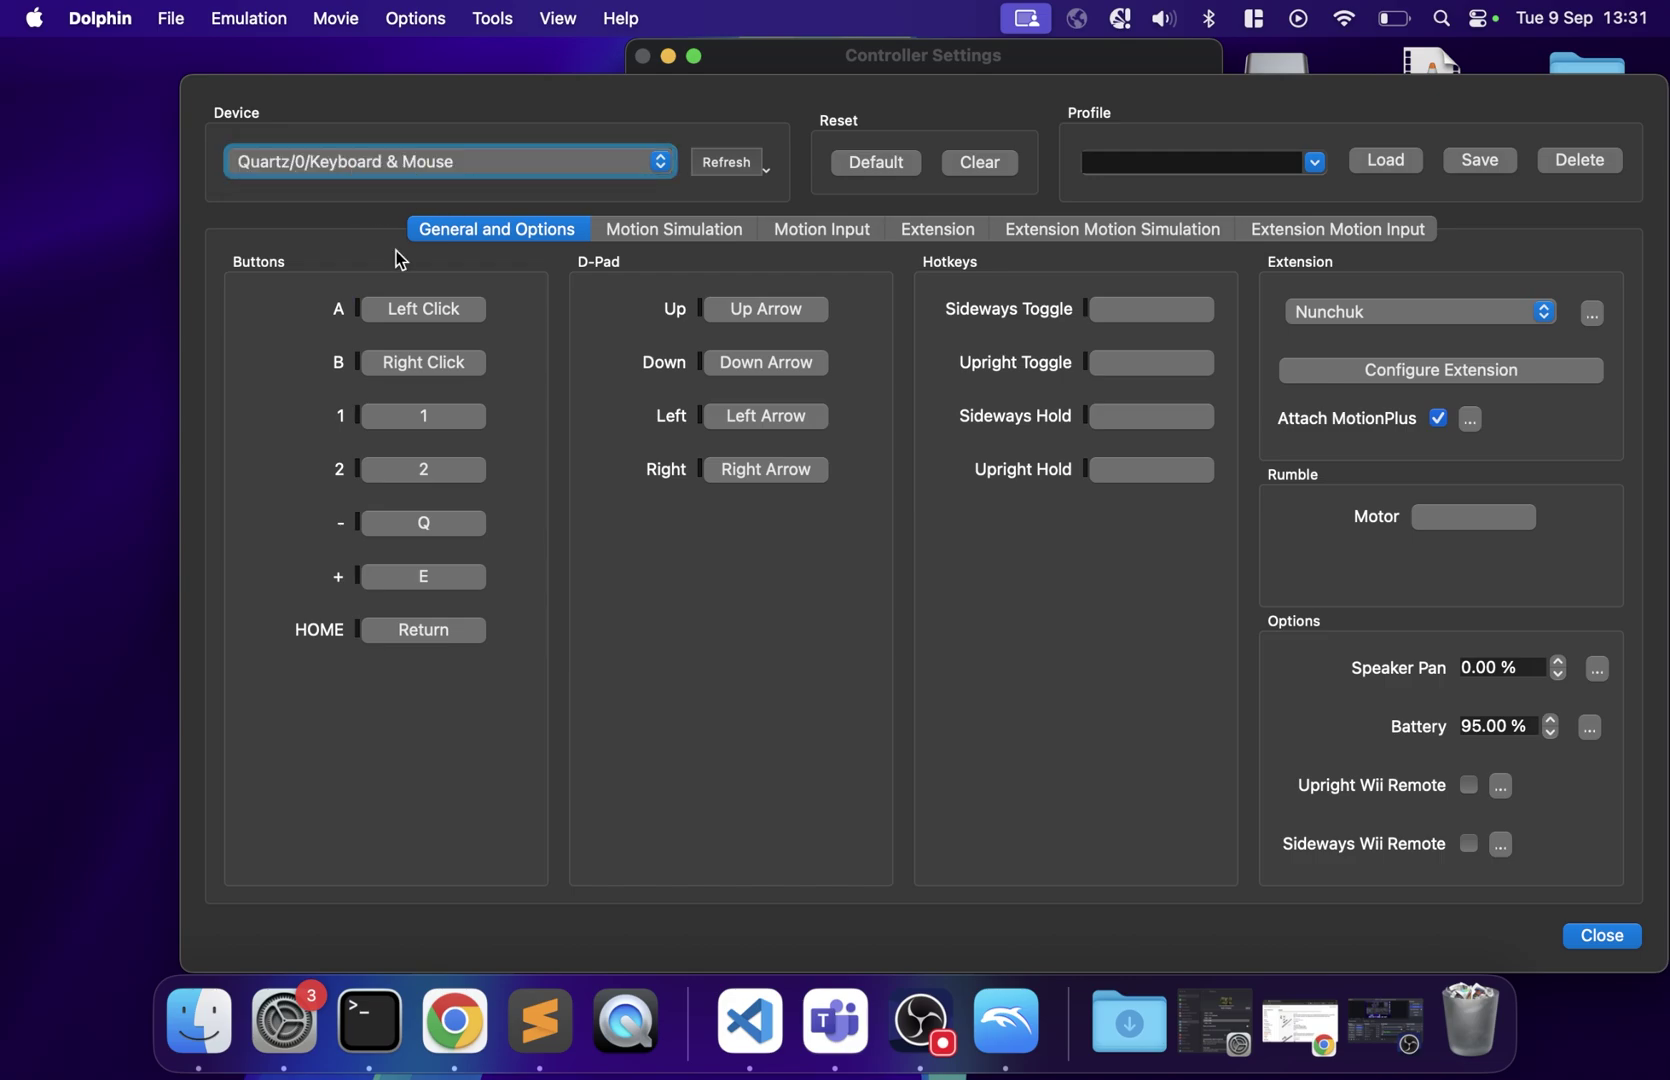
click(422, 415)
key(3)
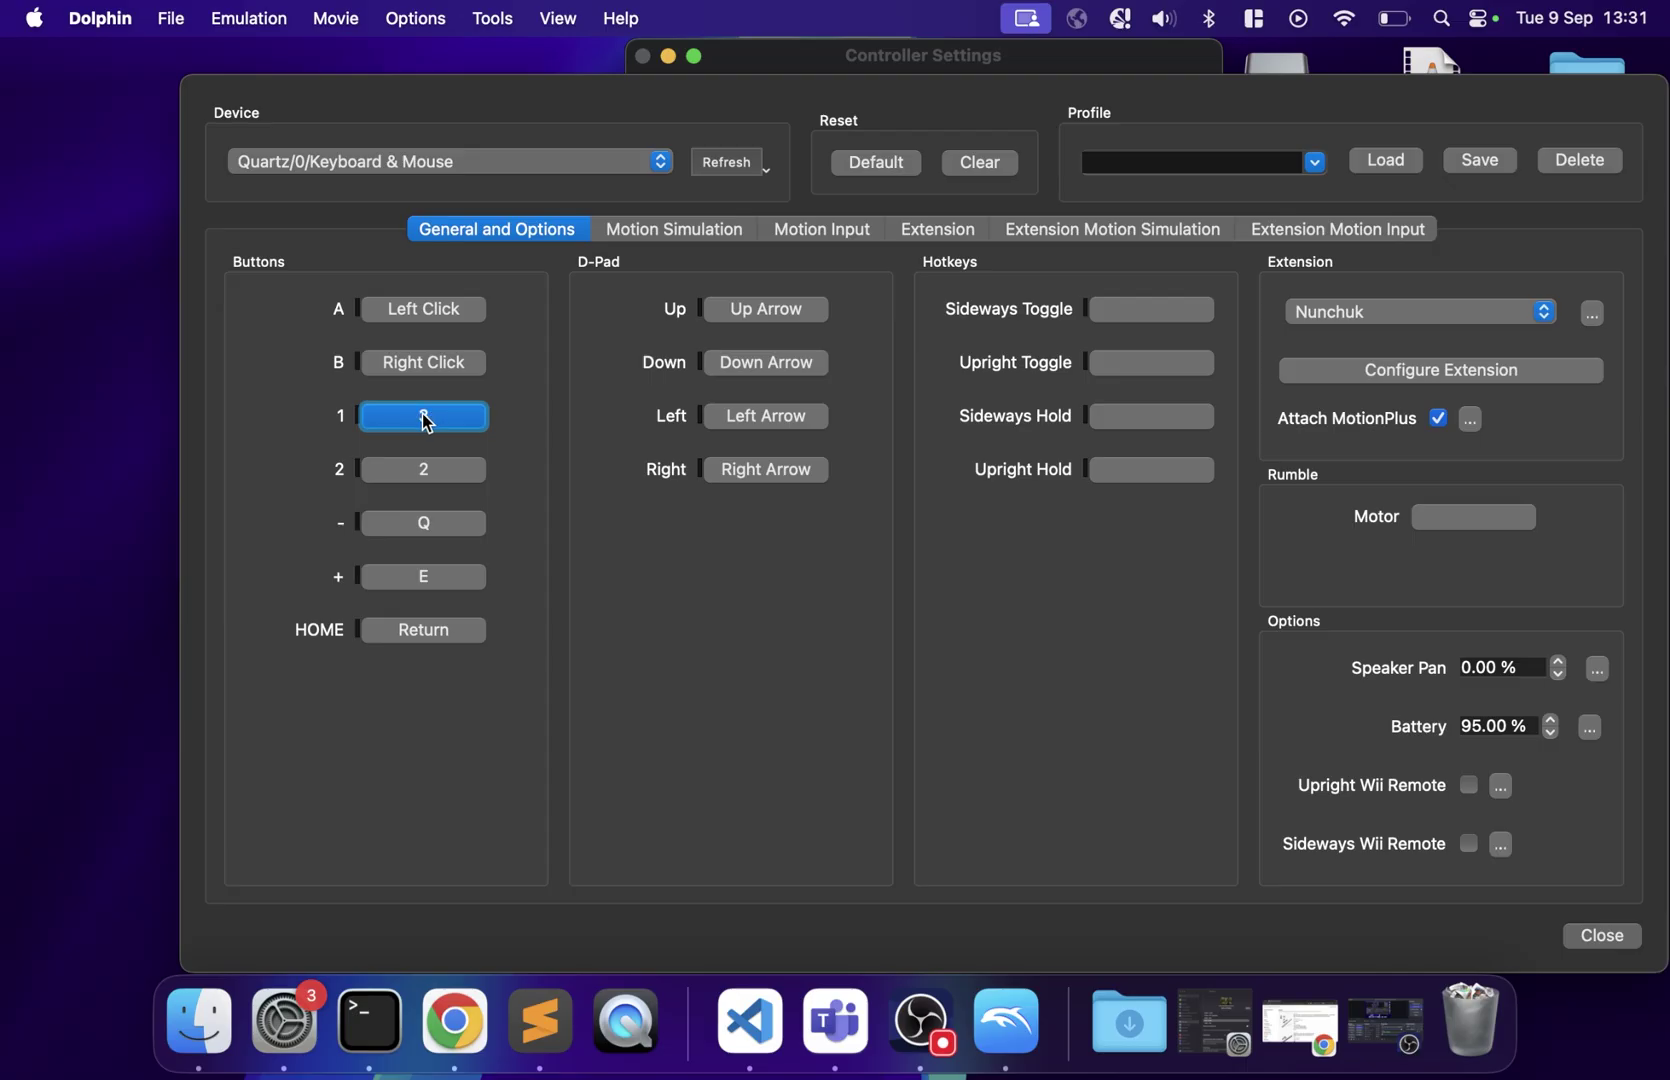
click(459, 428)
key(1)
On Motion Simulation, map Tilt Forward to T and set Tilt Velocity to 1.00 Hz
click(676, 232)
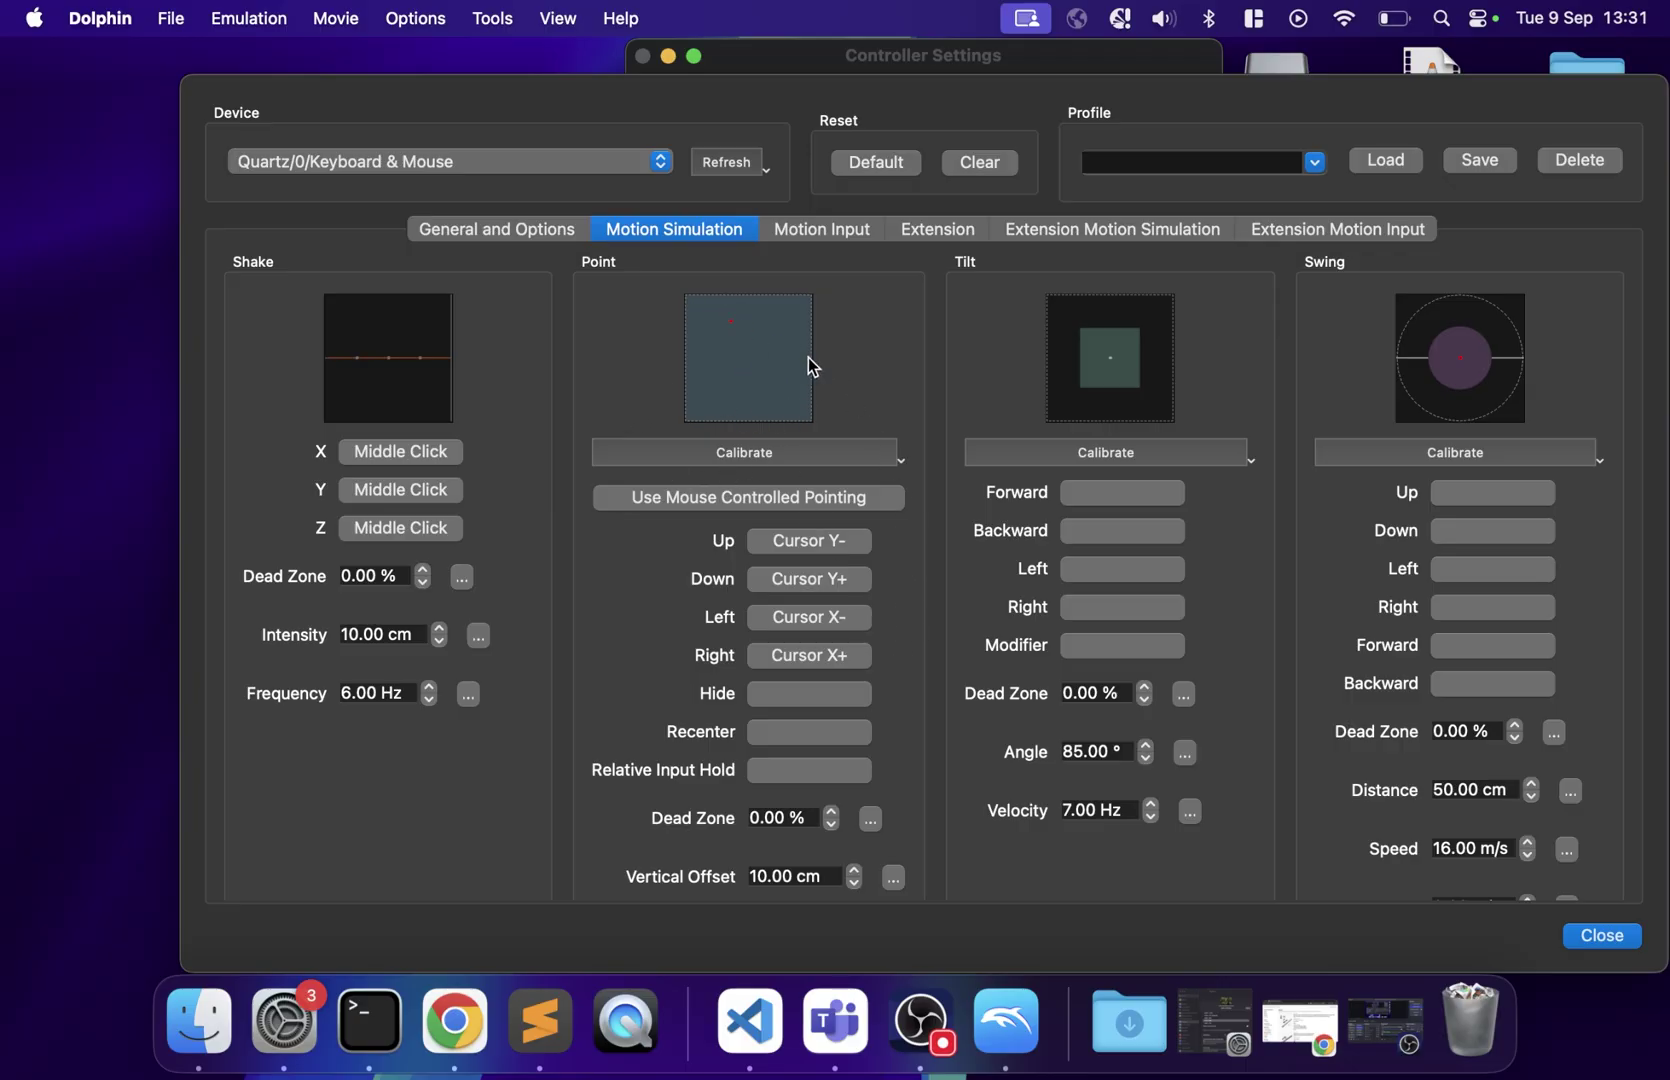
click(1117, 498)
key(t)
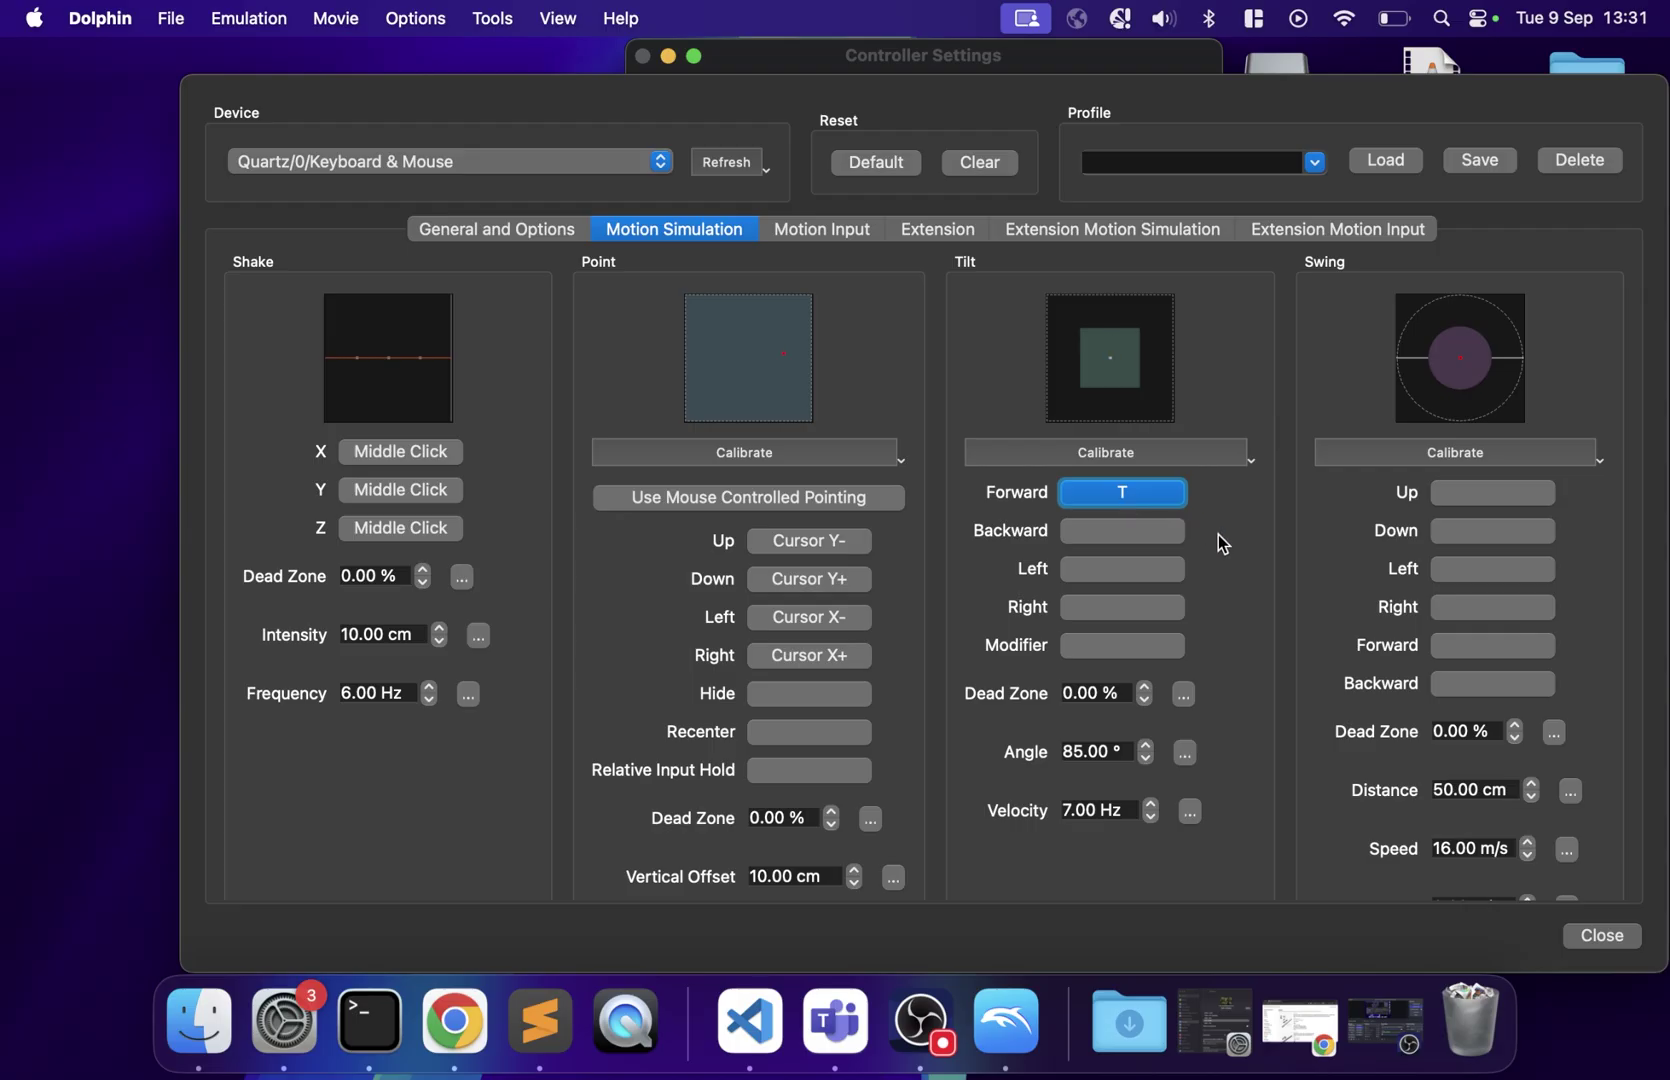
scroll(1147, 551, down, 10)
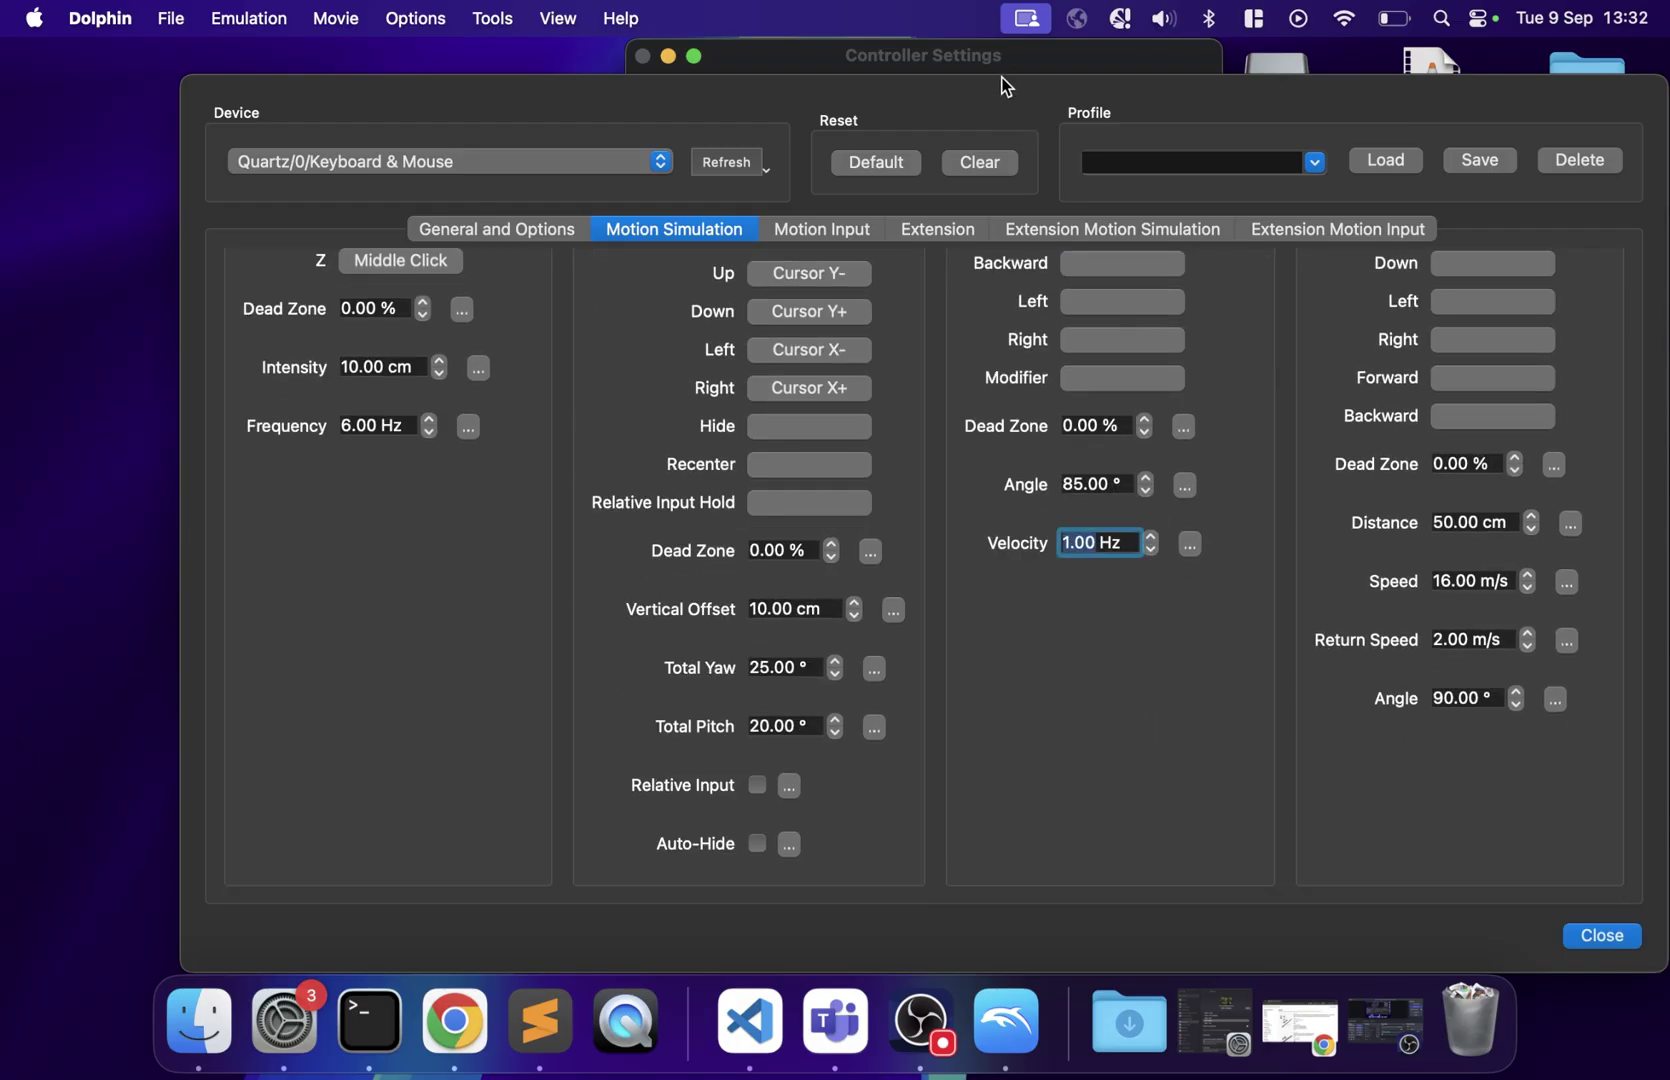
scroll(1152, 387, up, 10)
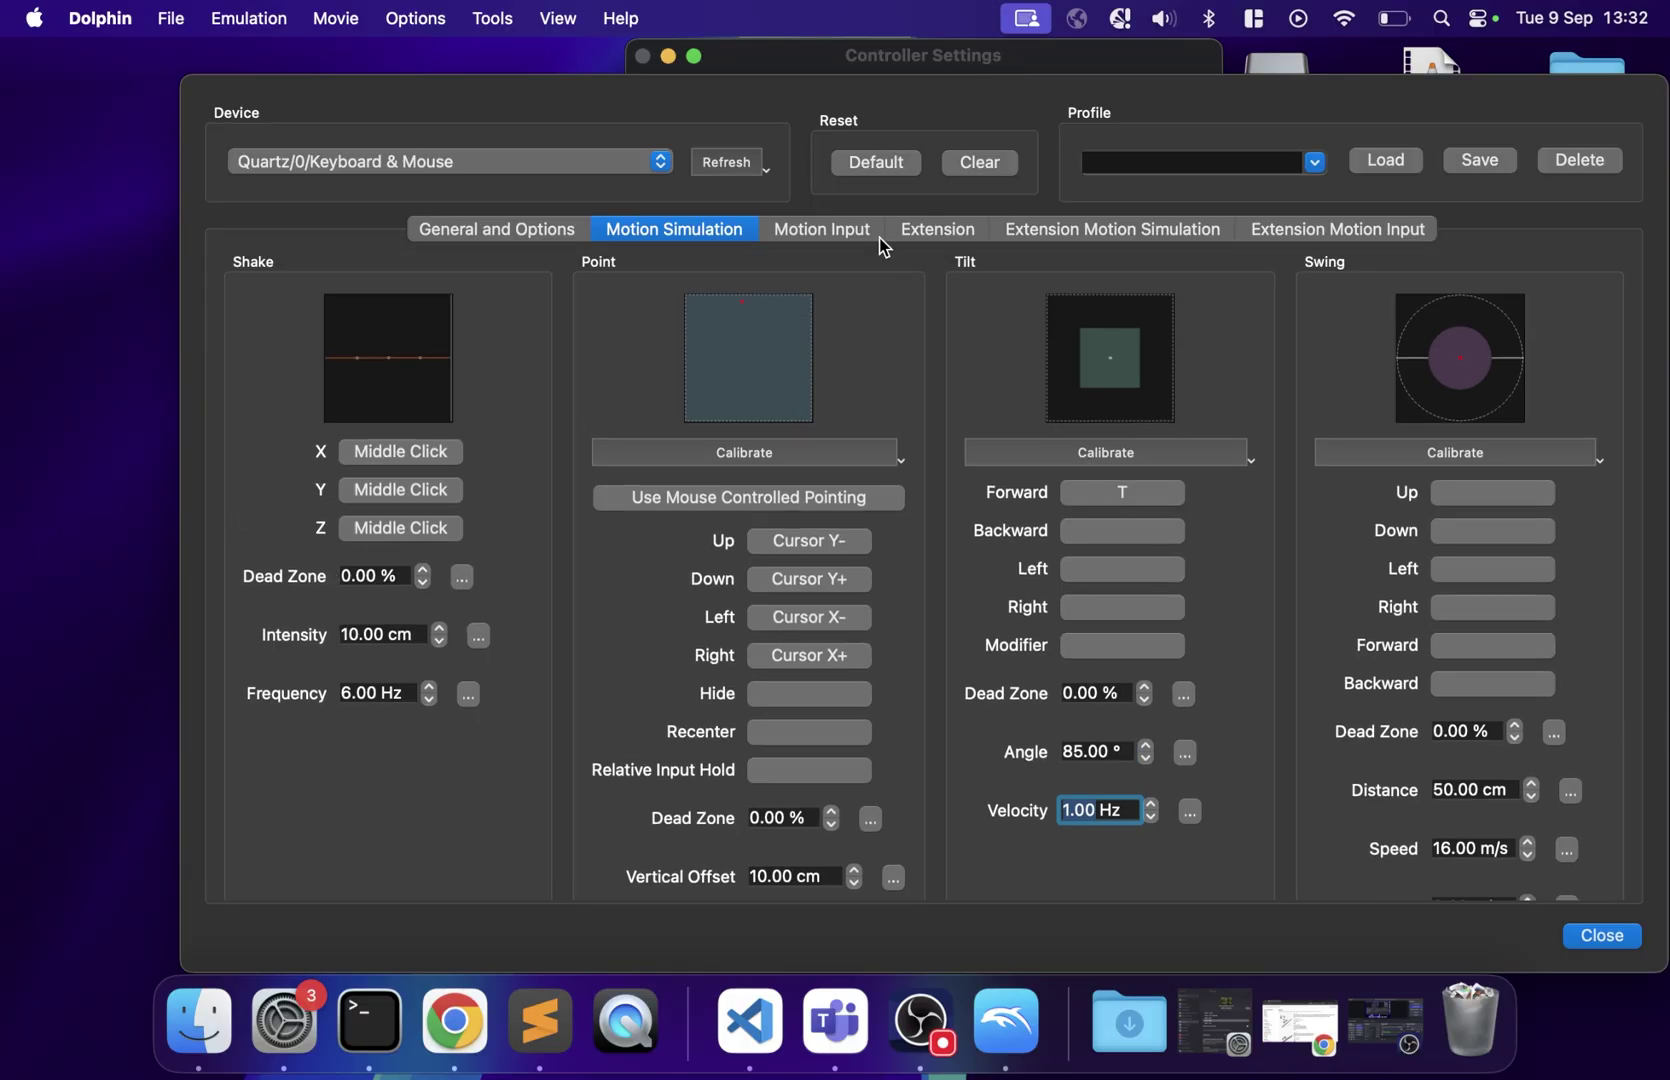
Review the Wii Remote Motion Input, Extension and Nunchuk motion settings tabs
click(850, 229)
click(955, 229)
click(1085, 231)
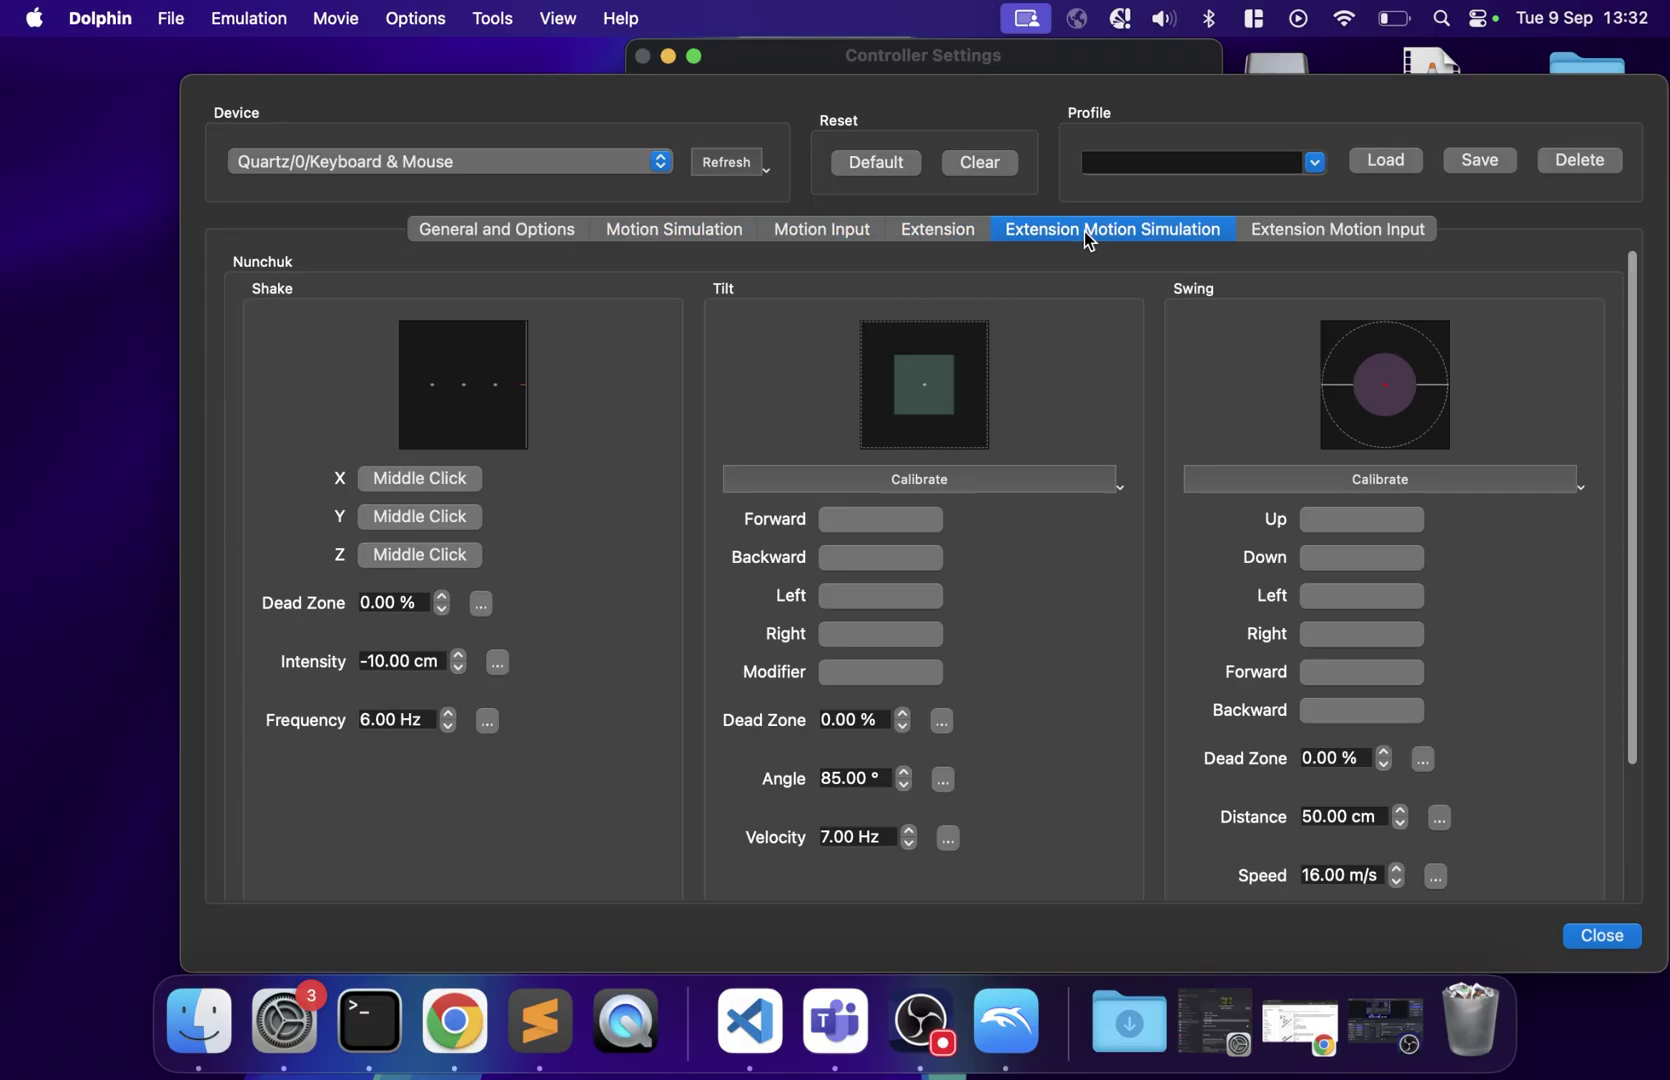
click(1357, 239)
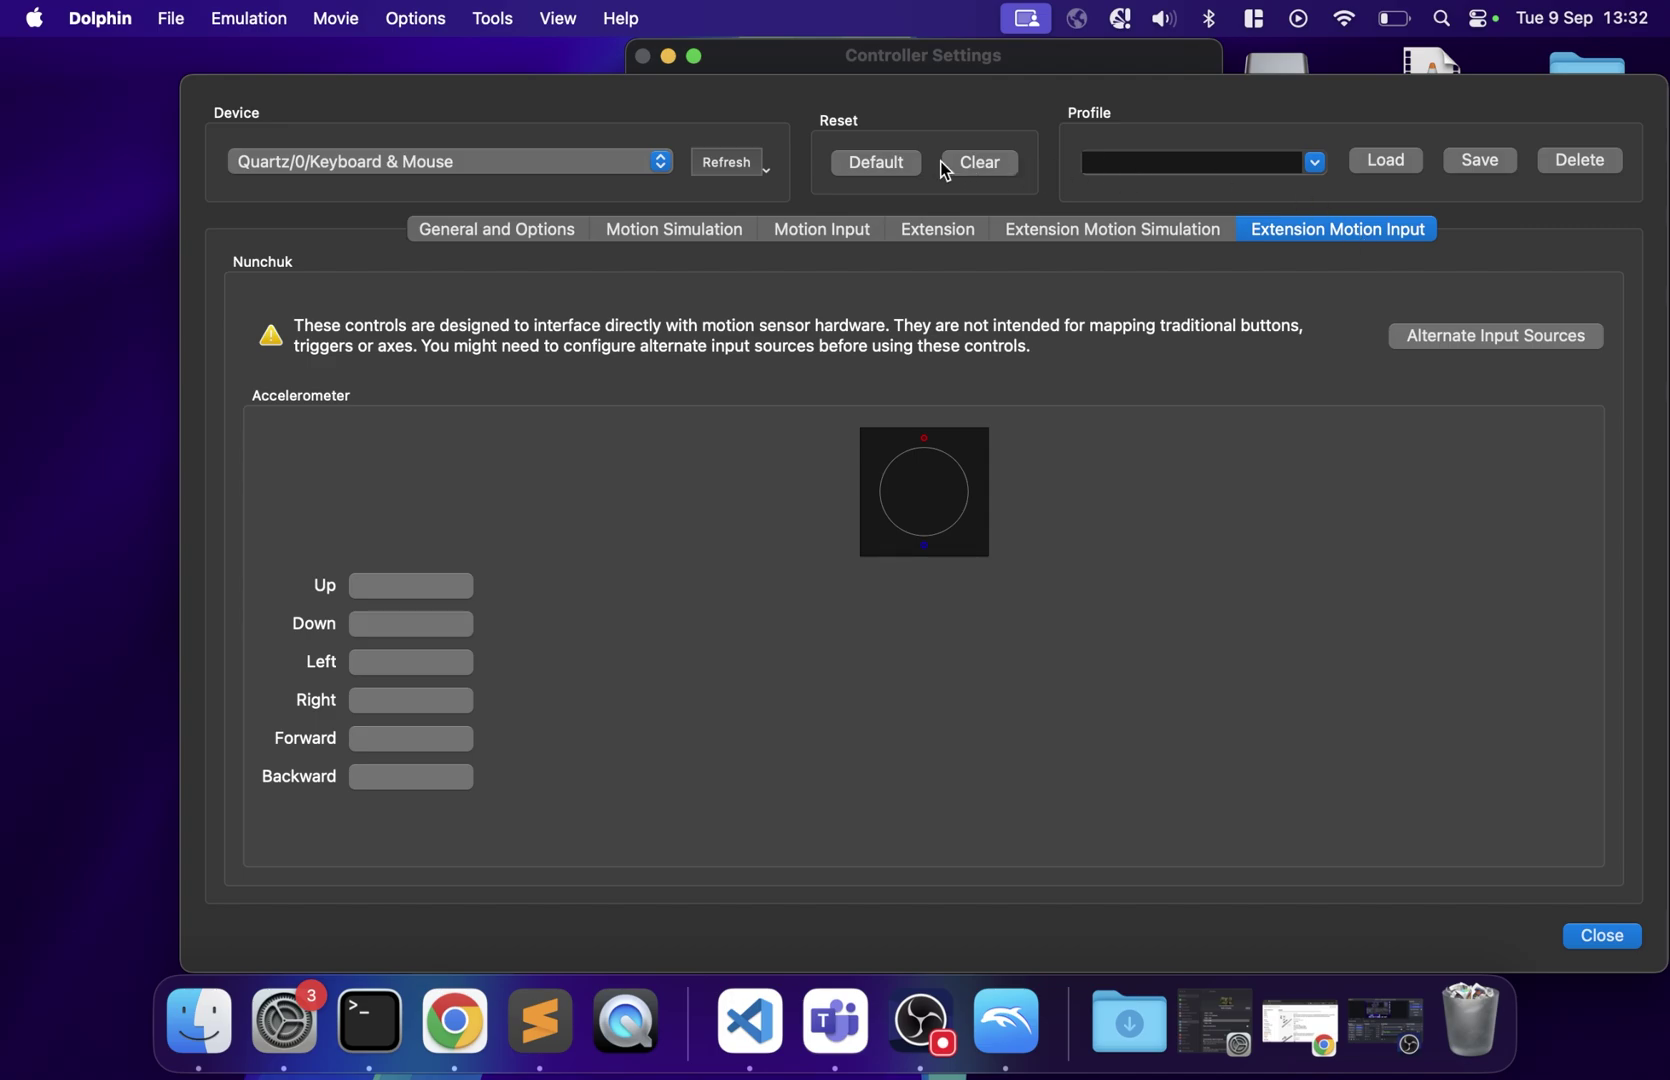
click(1196, 164)
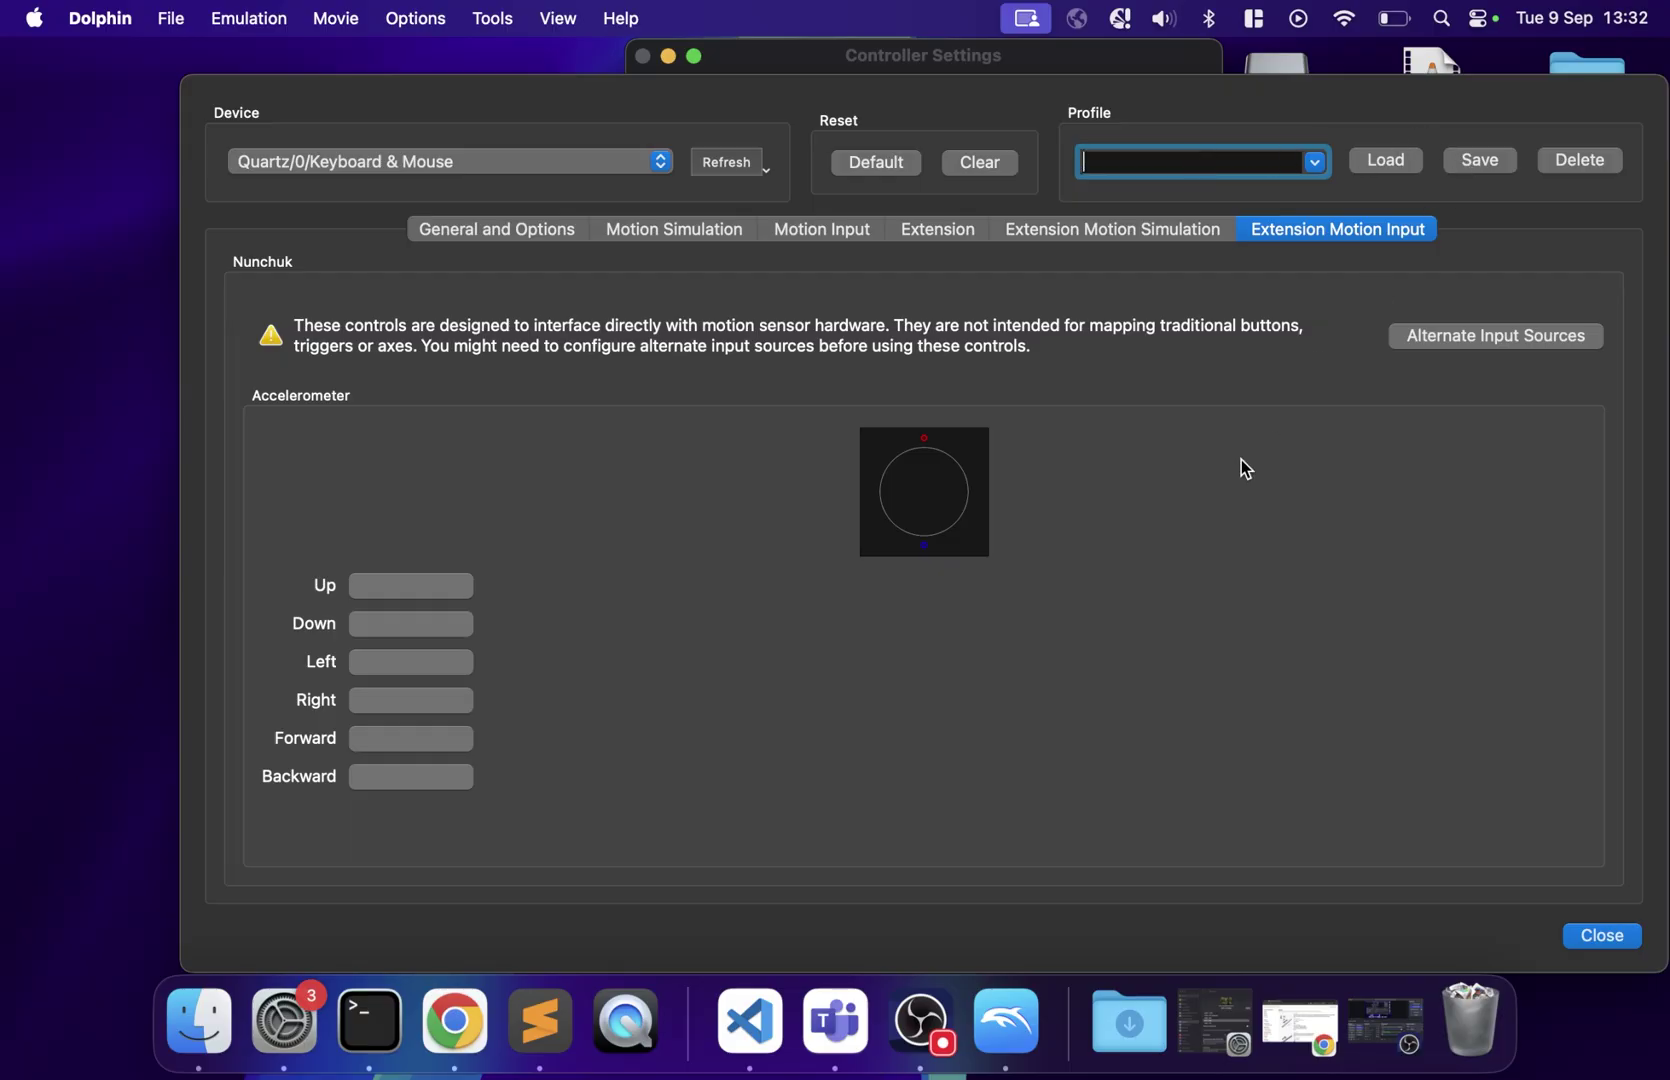
Return to the General tab and close the Wii Remote mapping and Controller Settings windows
click(532, 235)
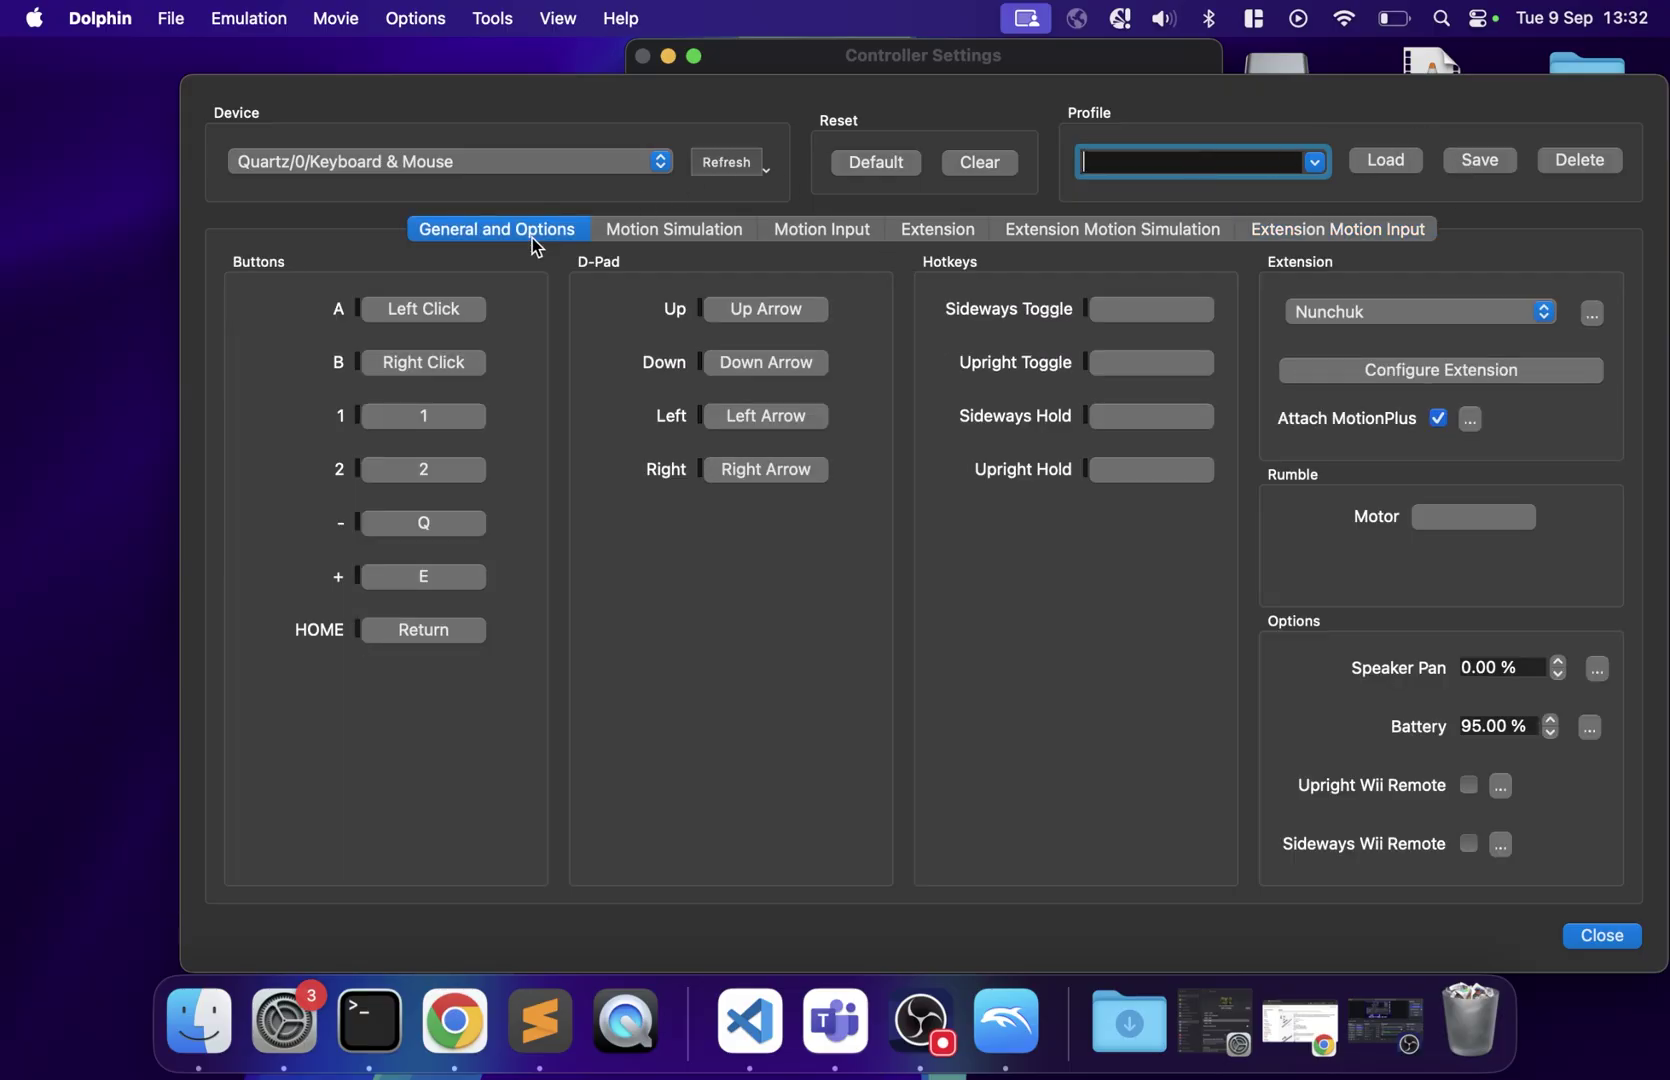
click(1601, 936)
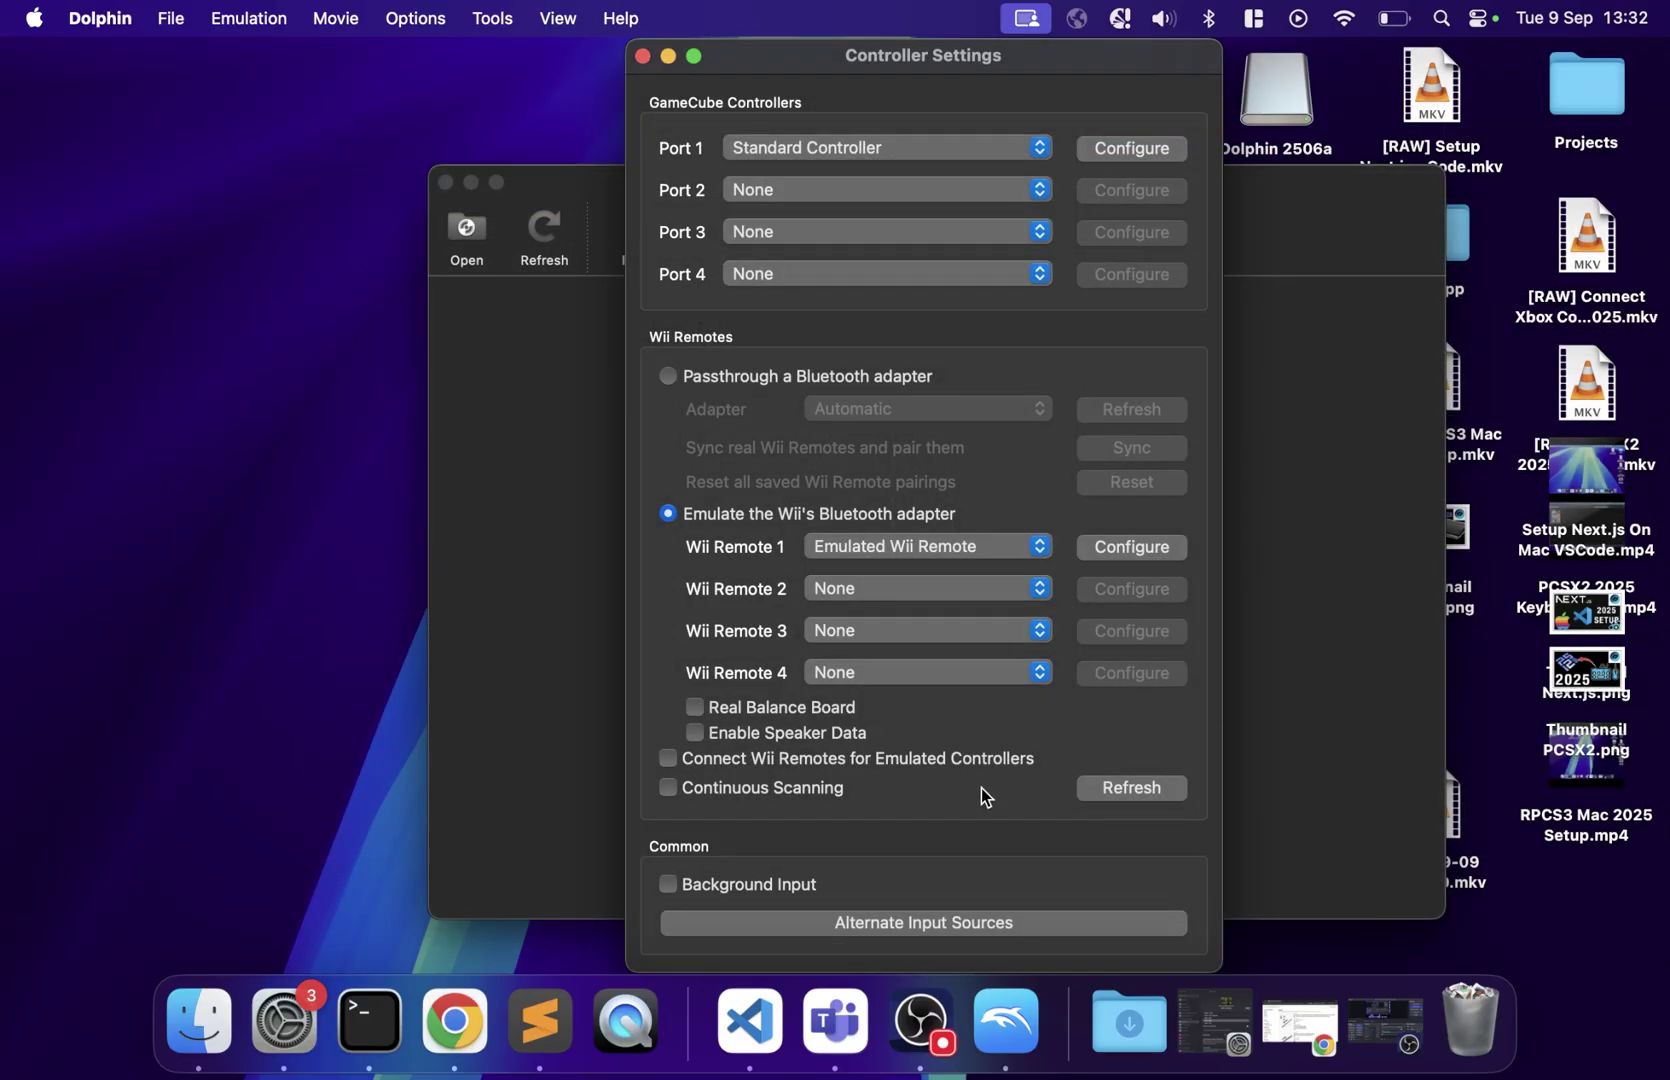
scroll(966, 795, down, 2)
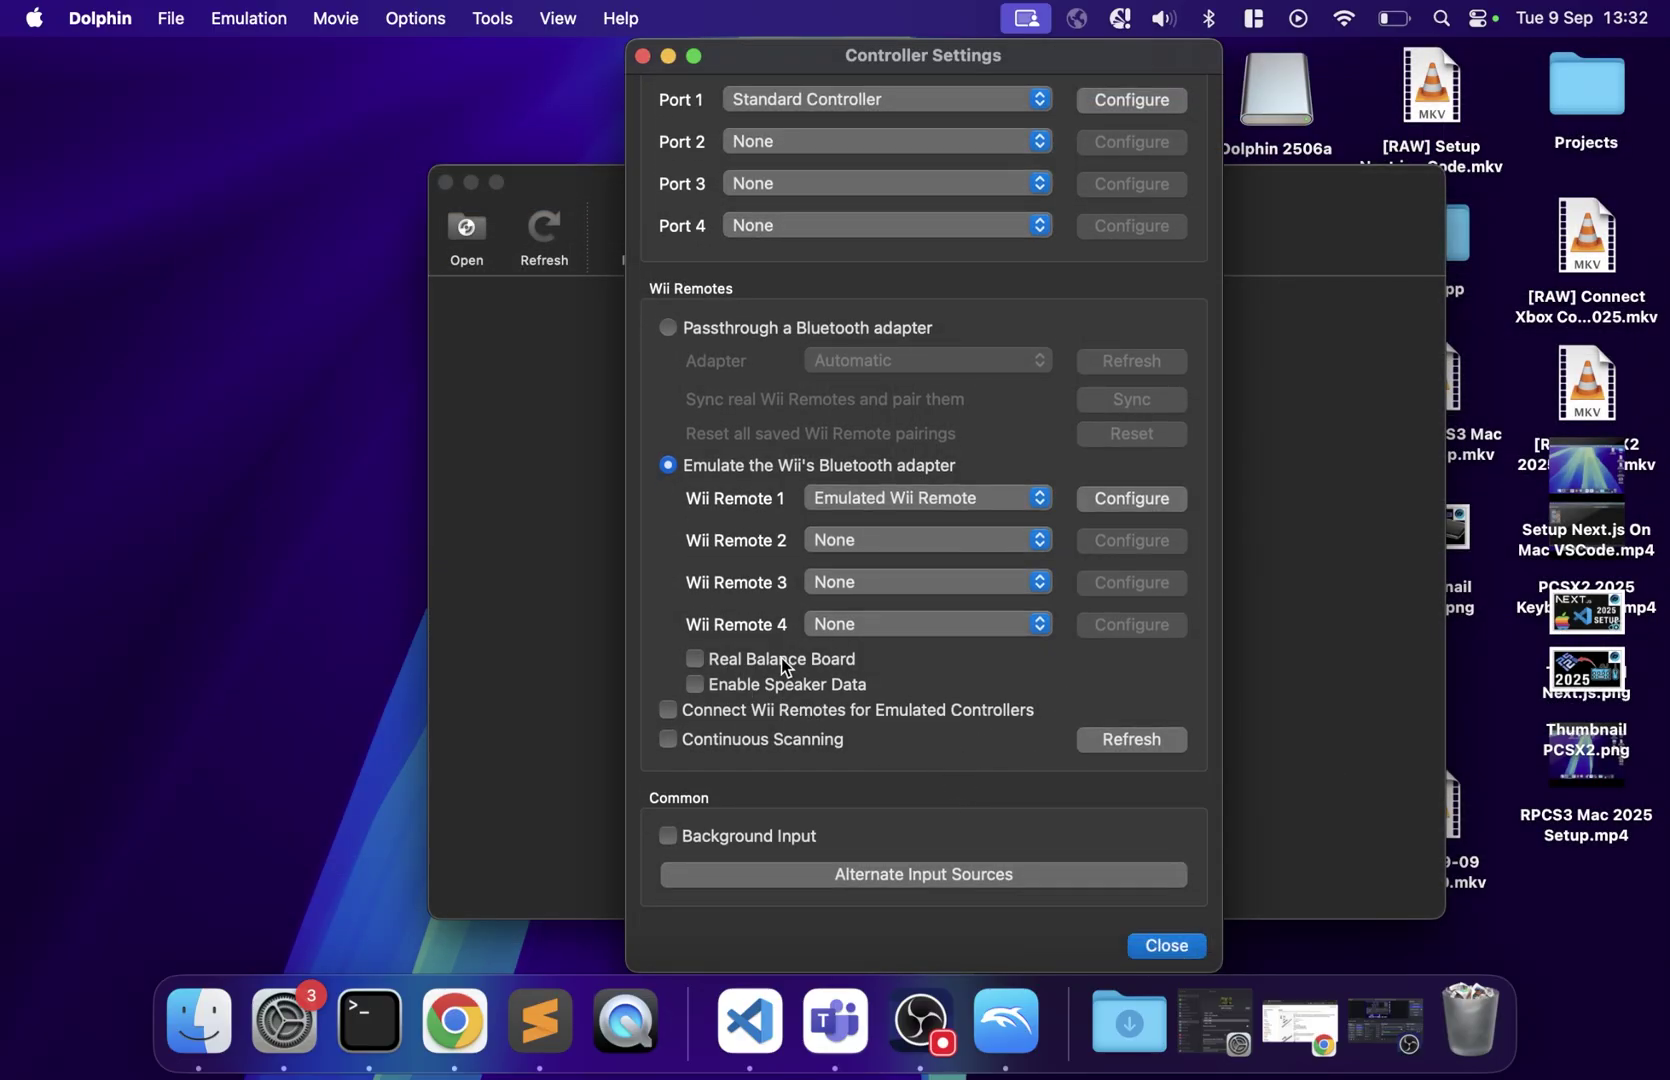
click(1164, 946)
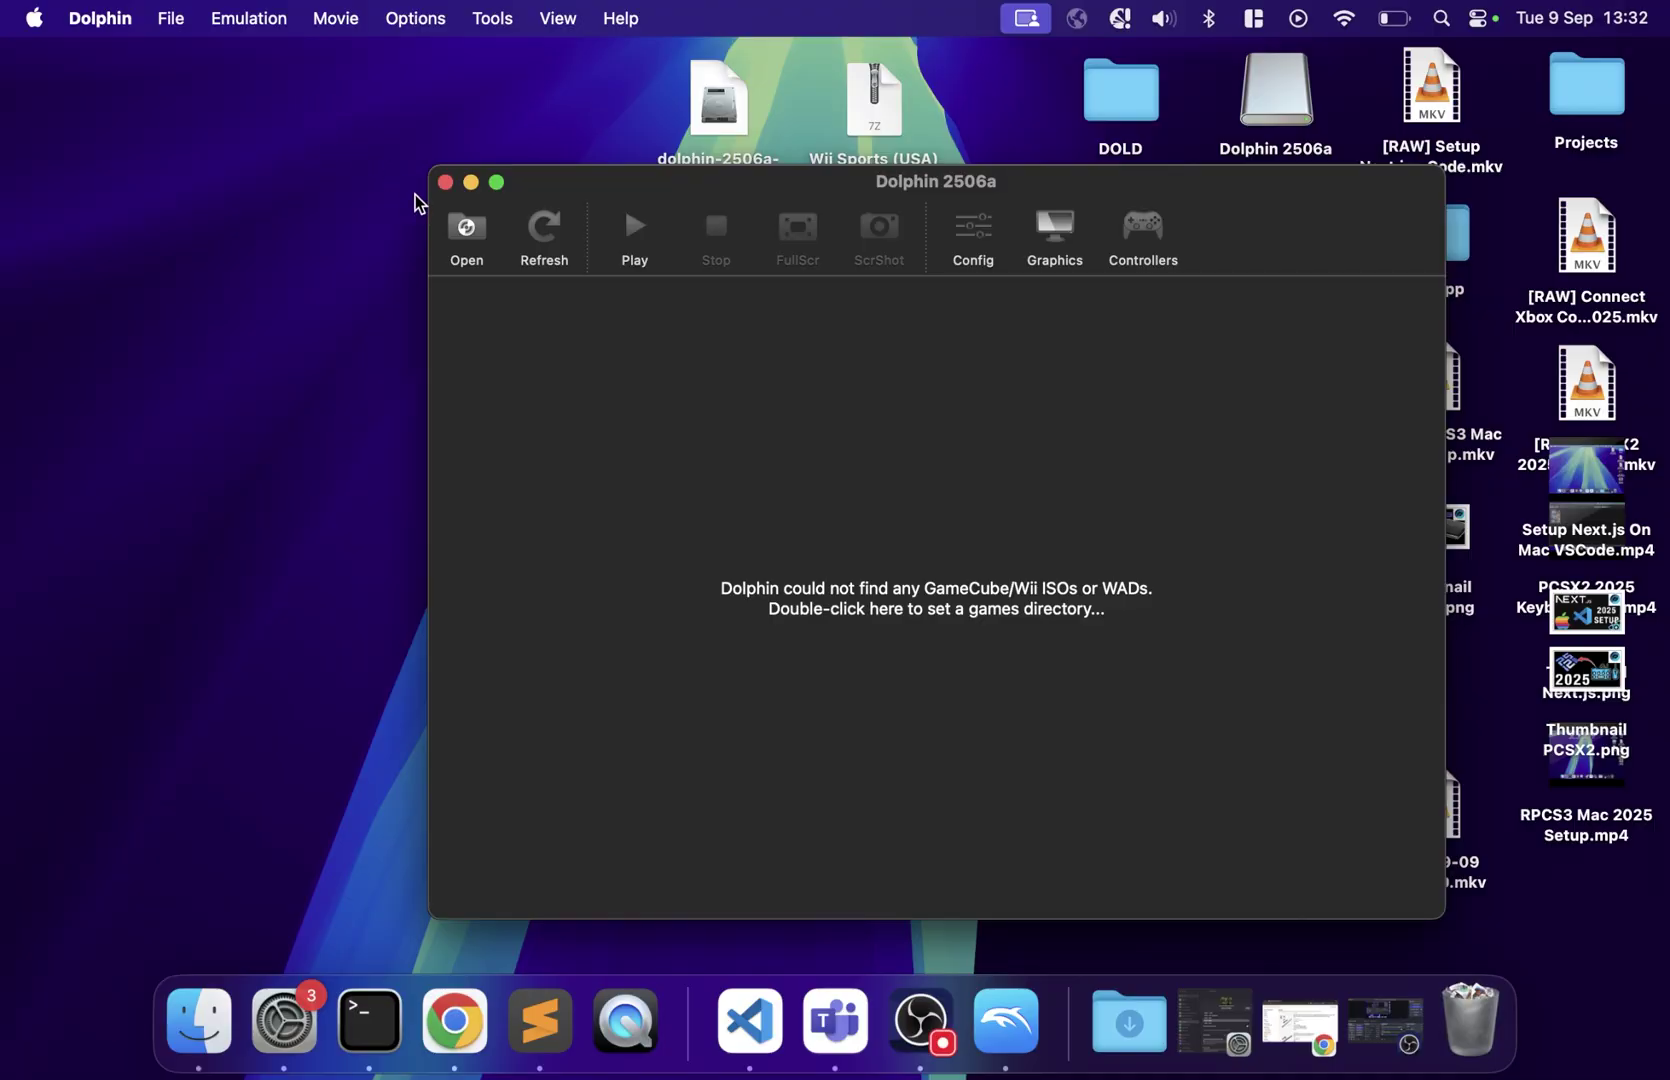
Choose Documents > ROMS > Wii as the games directory, allowing Dolphin access to Documents
click(468, 239)
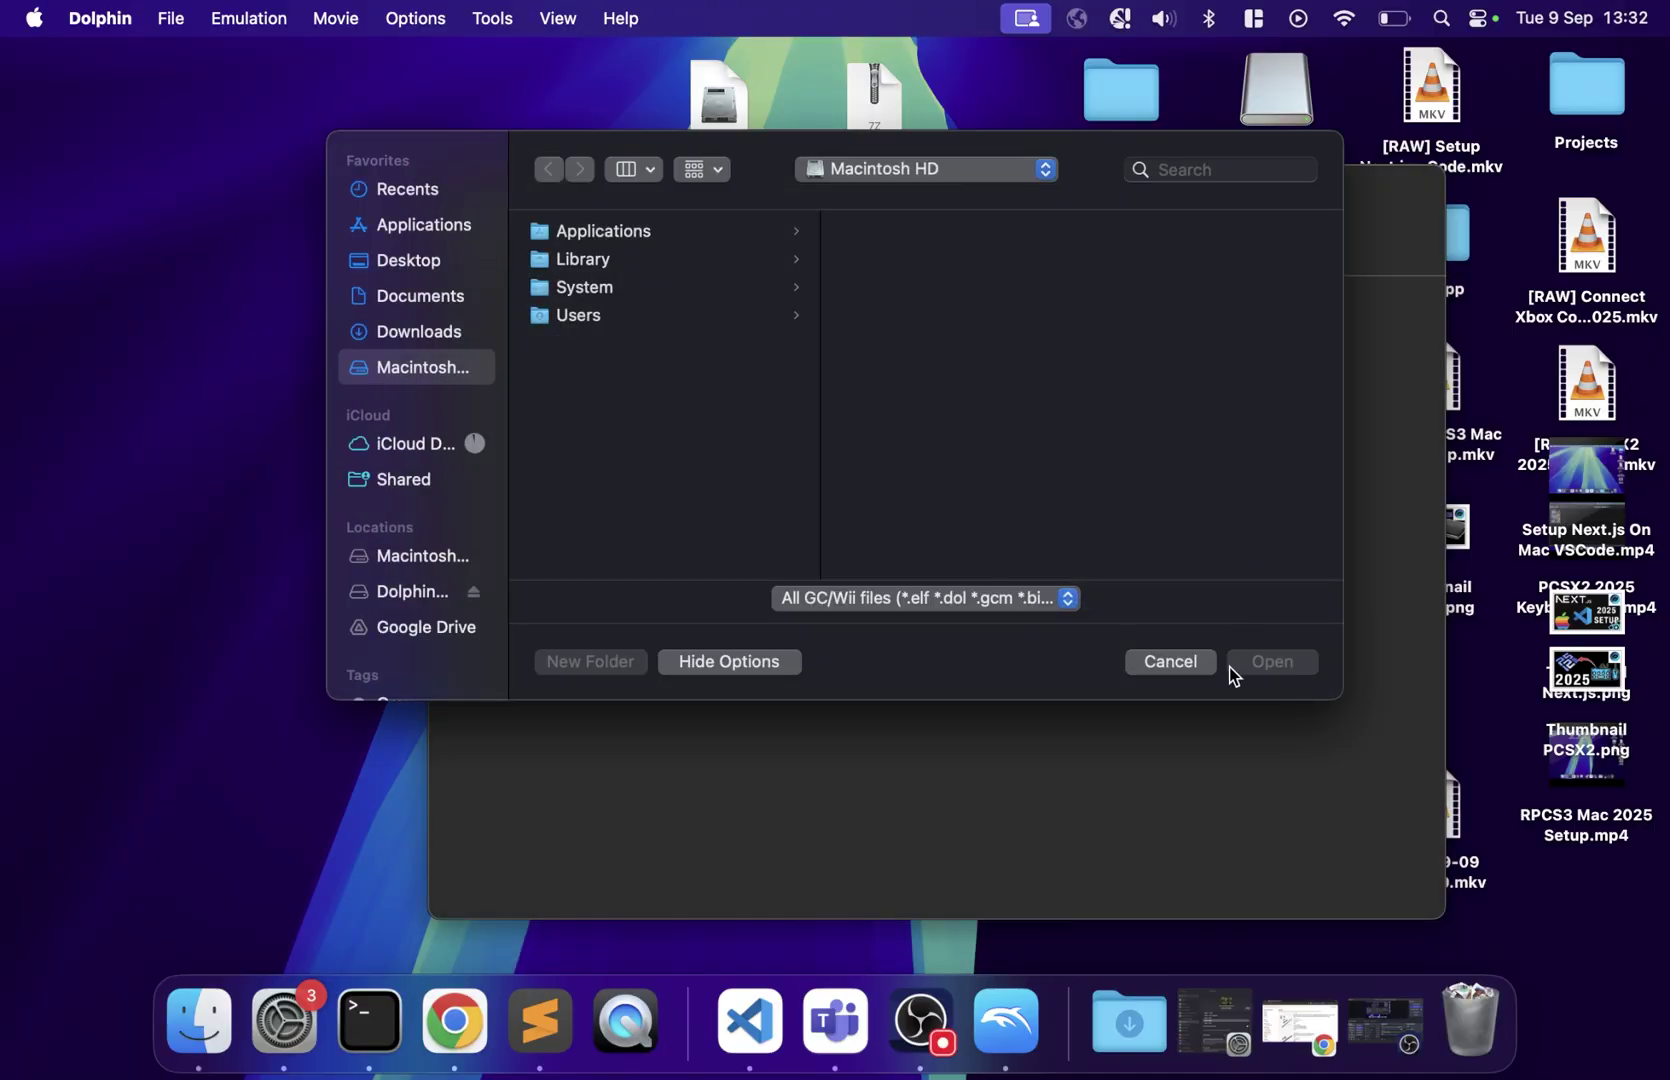
click(1187, 673)
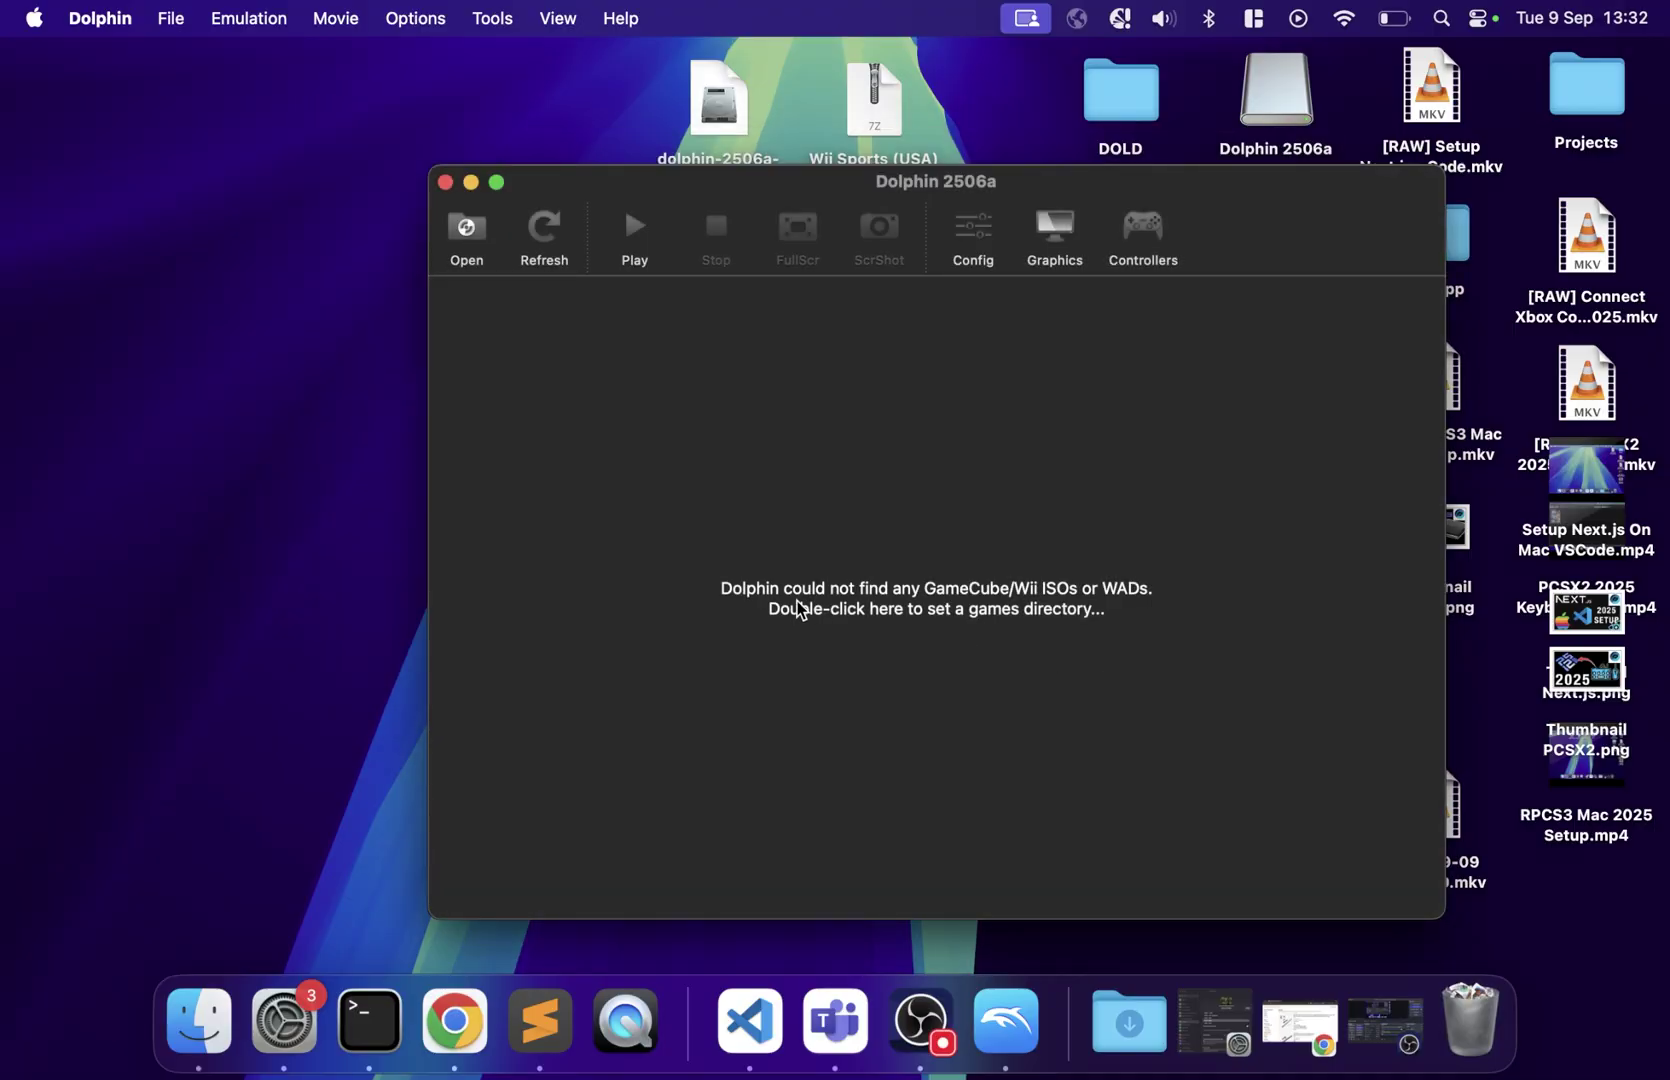
double_click(915, 608)
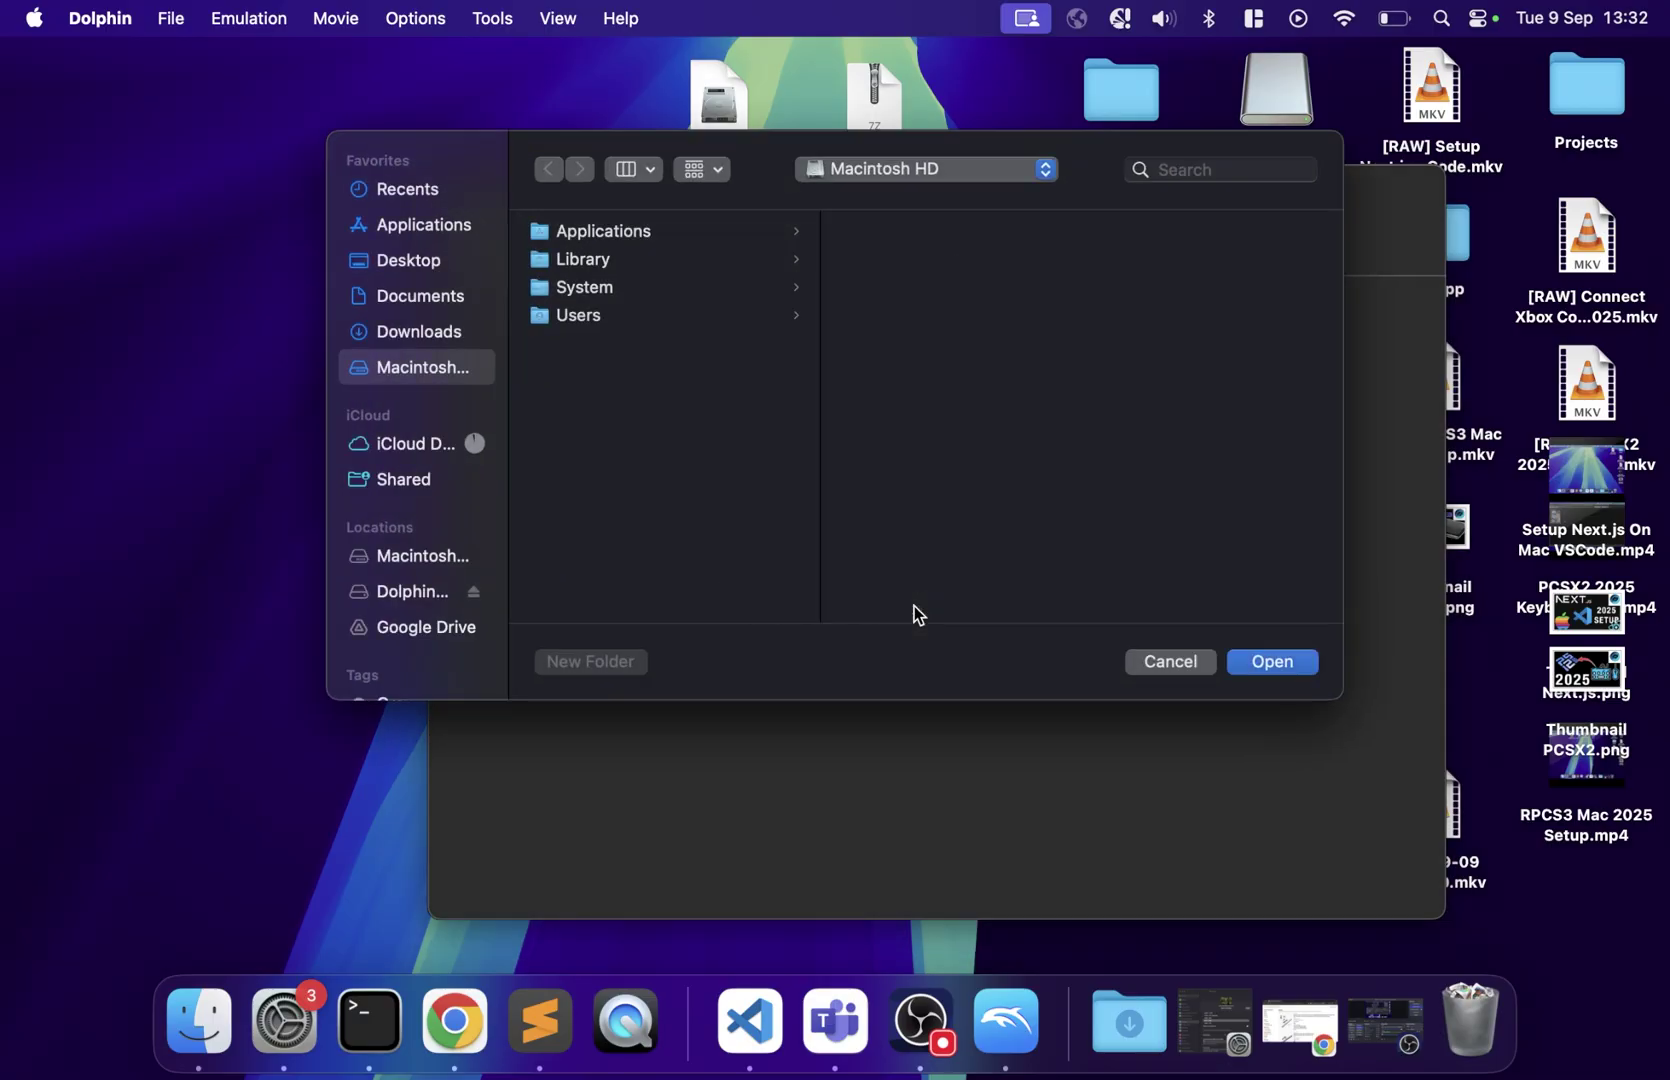
click(470, 297)
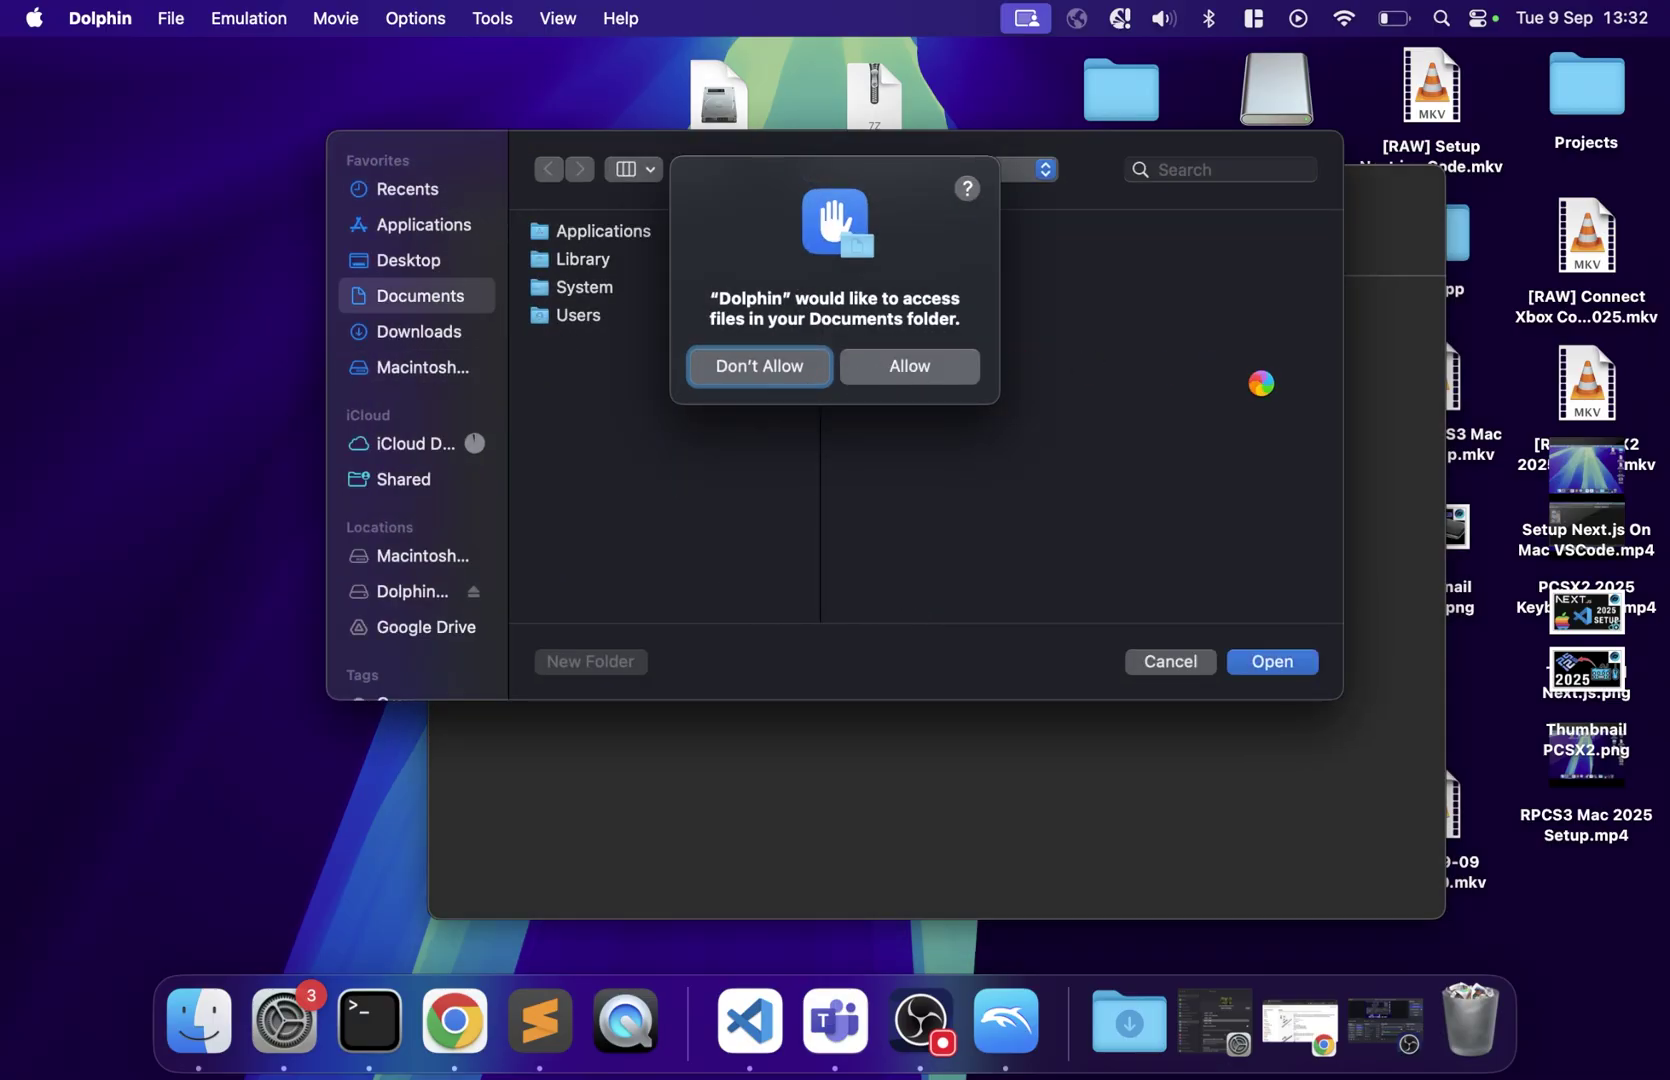
click(937, 372)
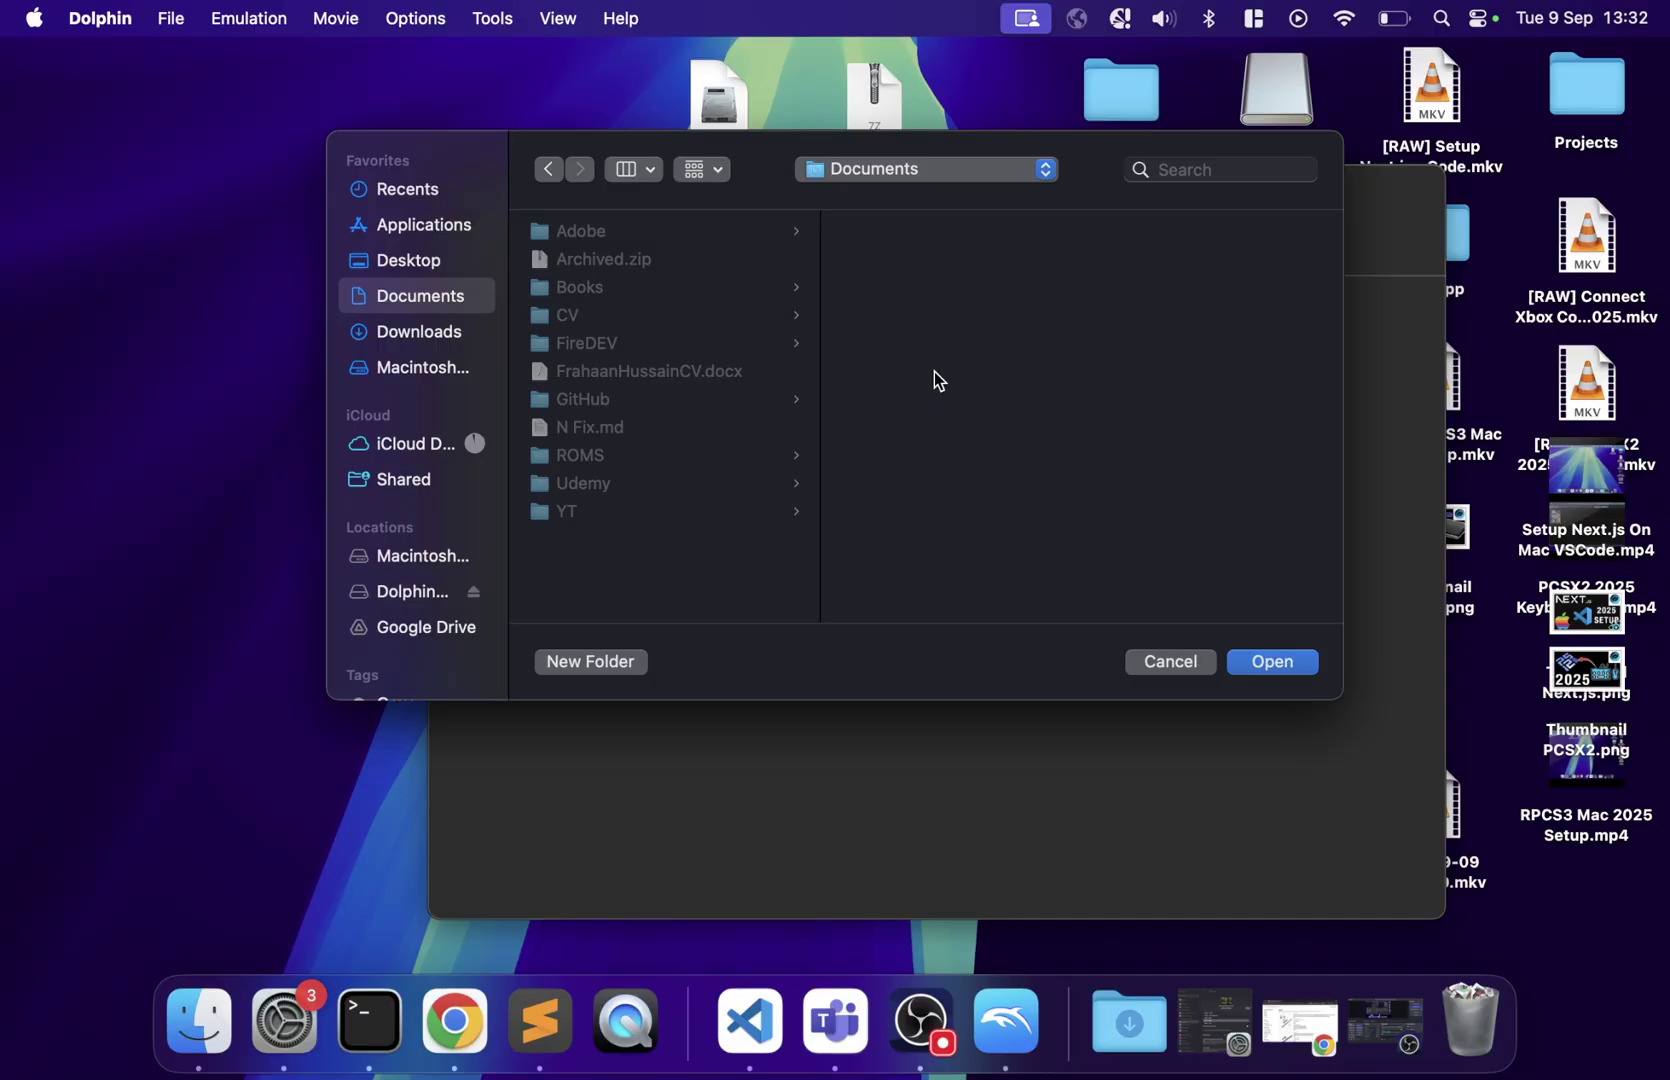
click(616, 460)
click(885, 287)
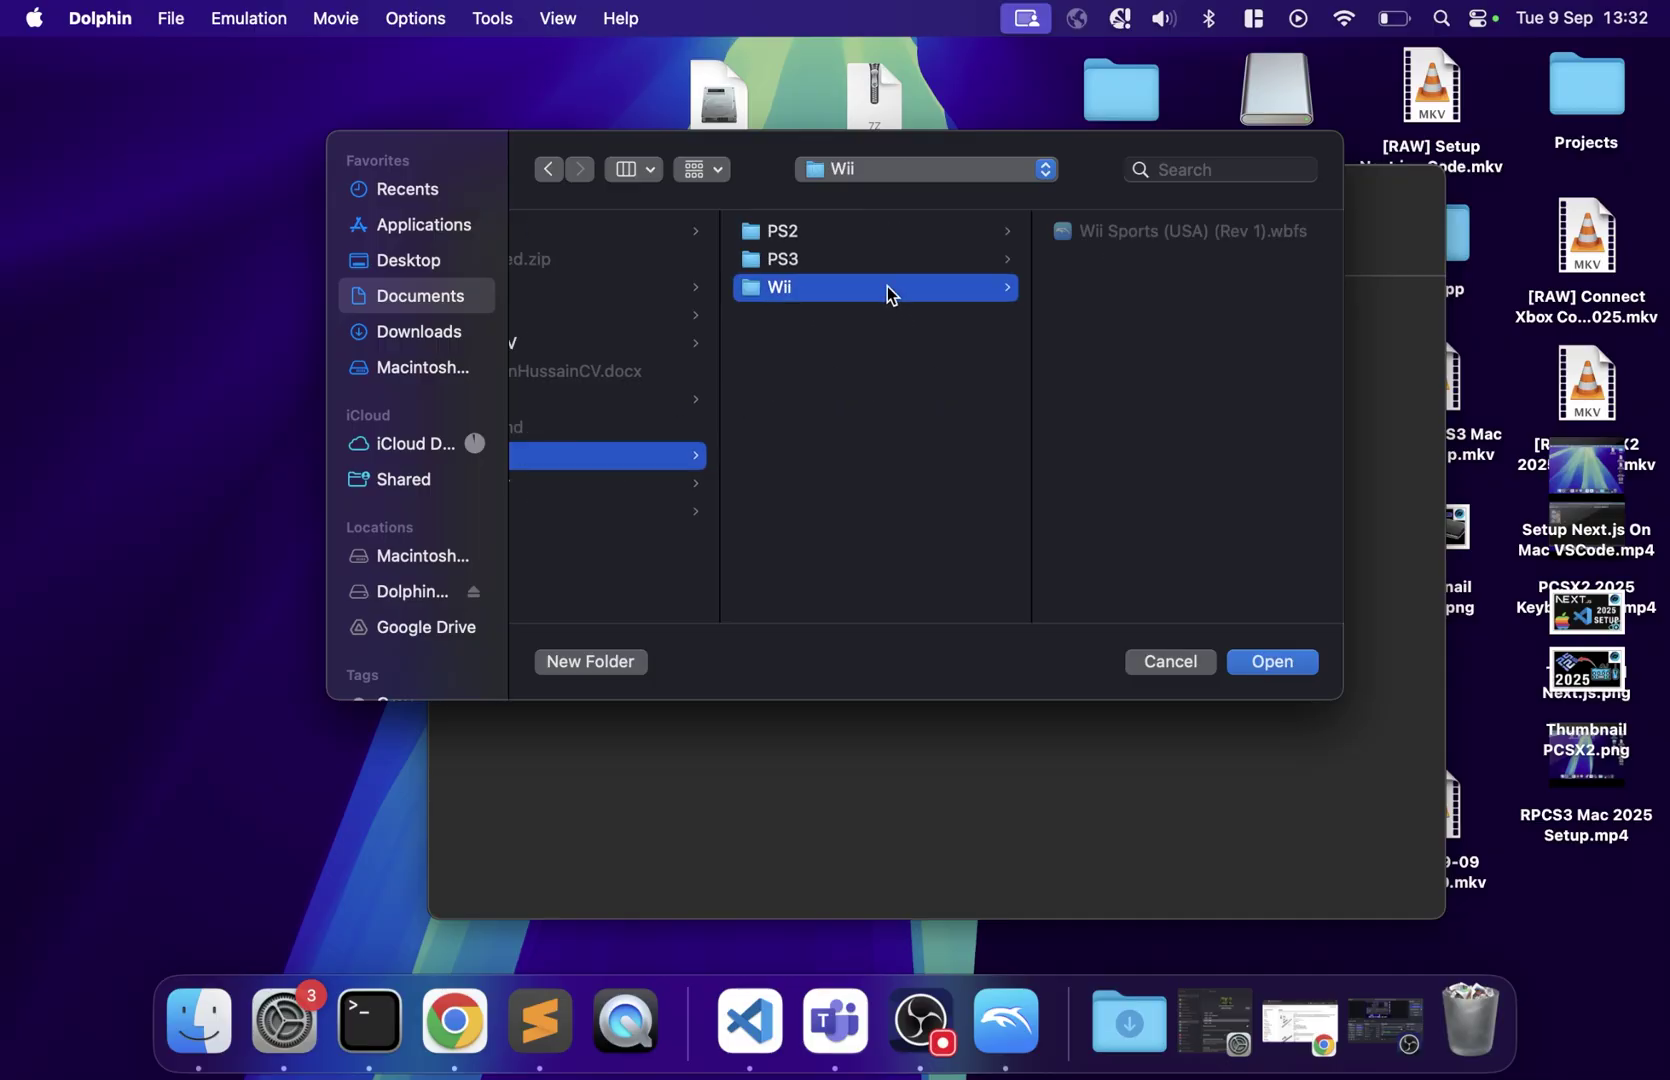
key(Return)
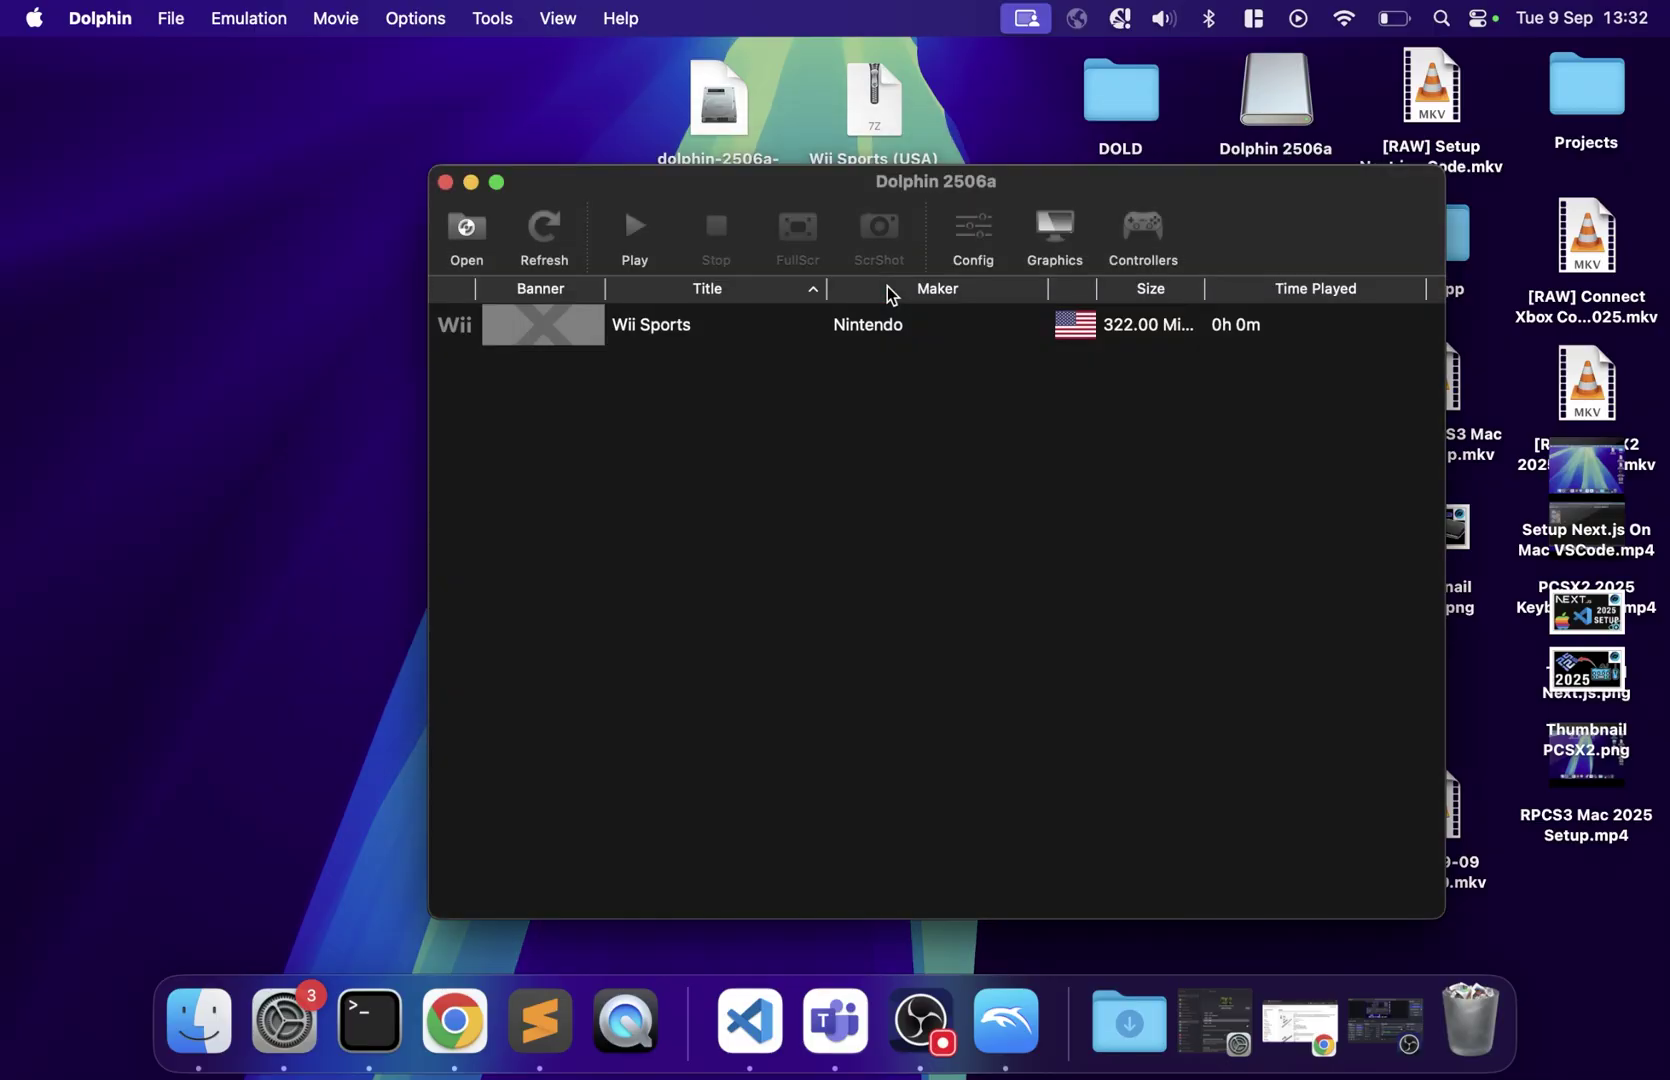
right_click(697, 342)
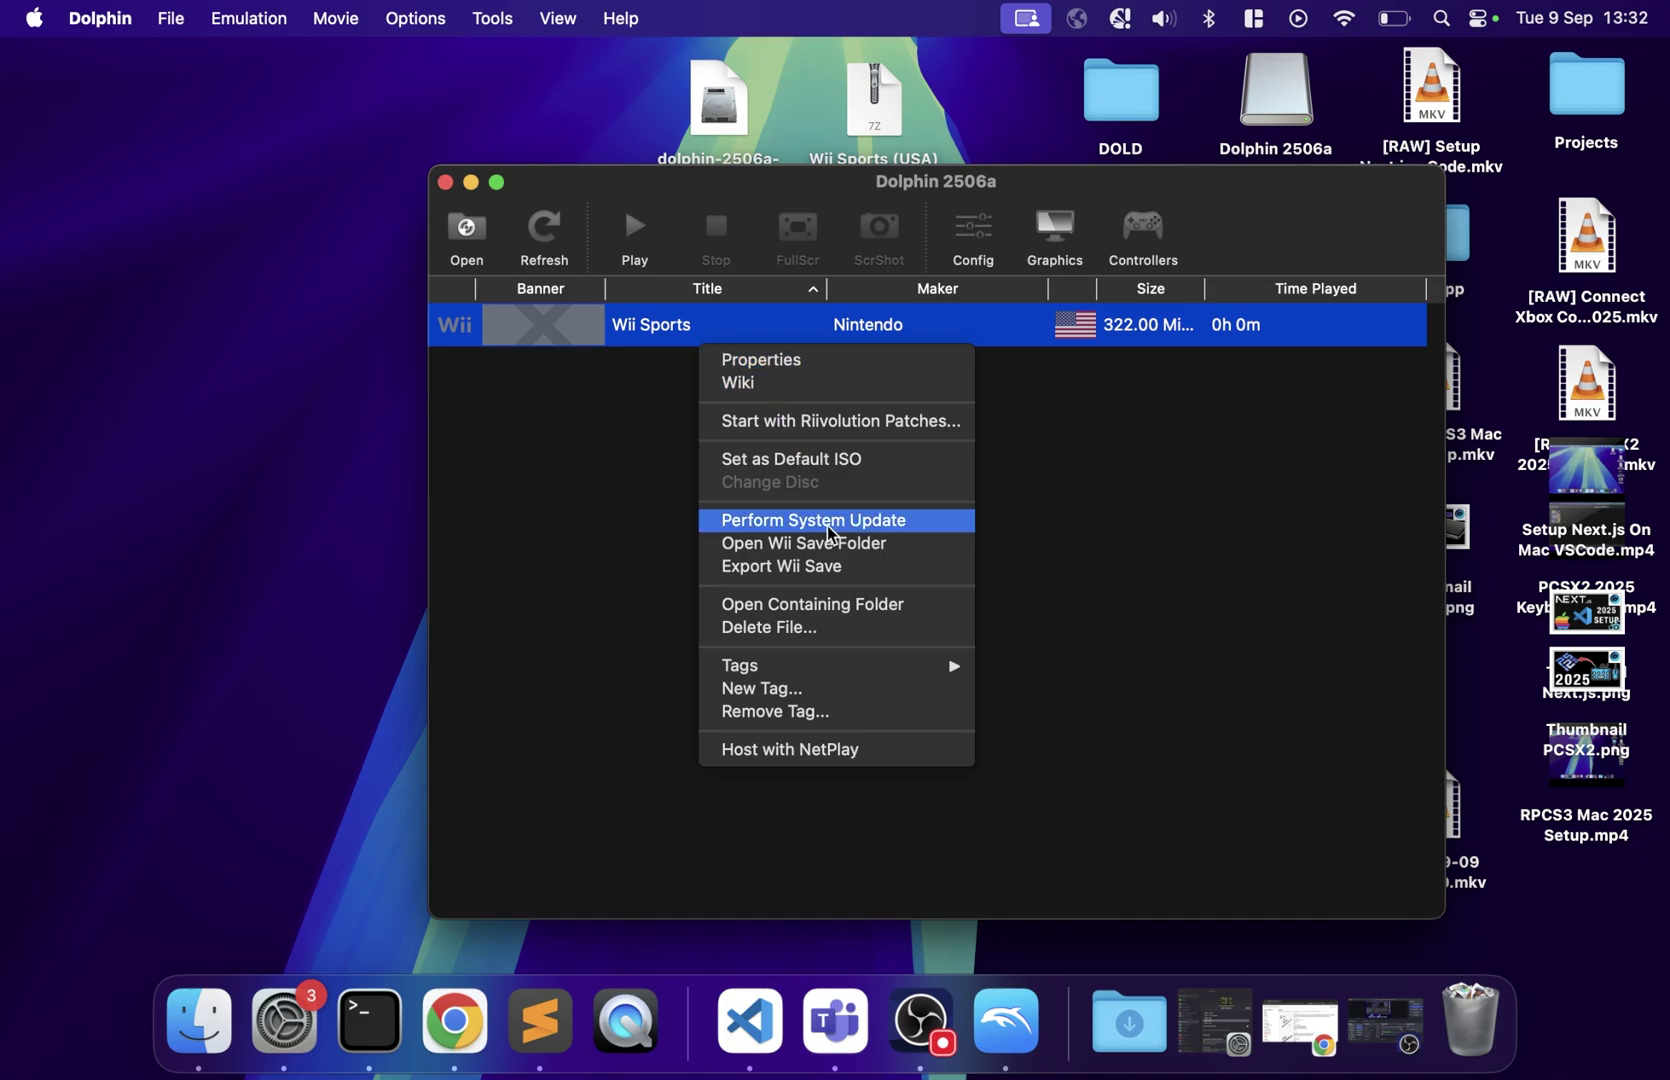
click(898, 574)
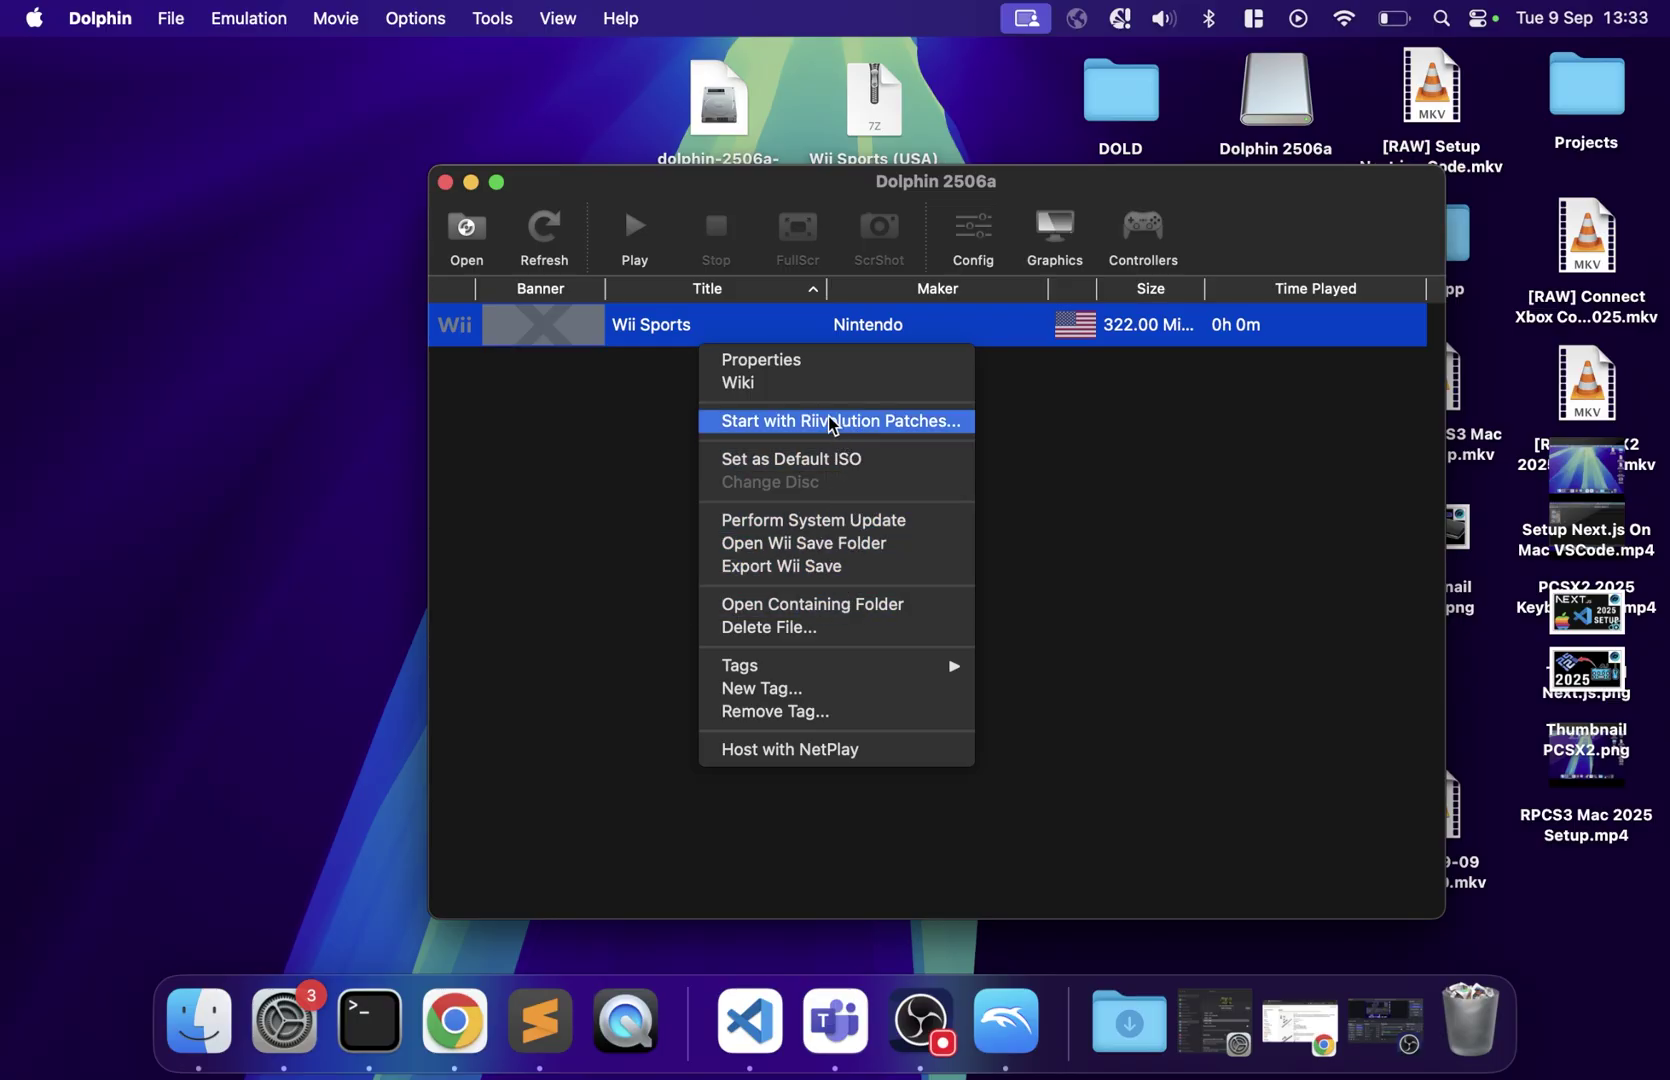
click(788, 370)
click(728, 168)
click(790, 166)
click(928, 166)
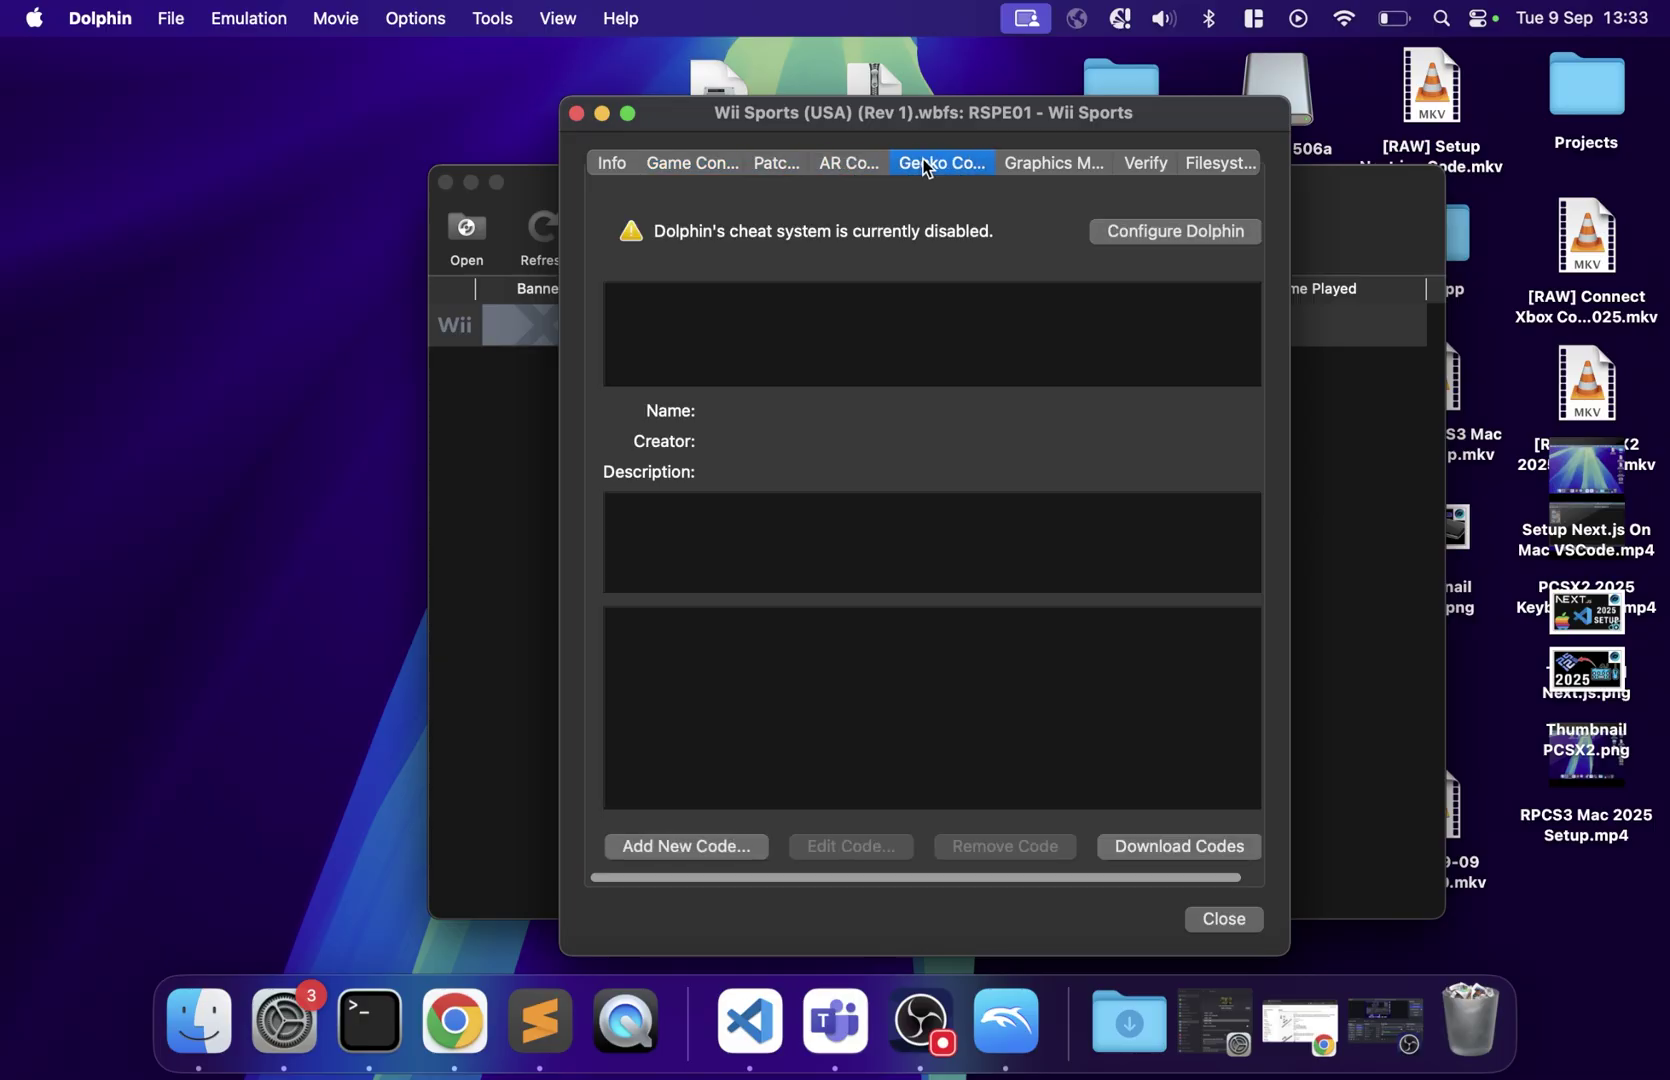
click(1028, 164)
click(1157, 166)
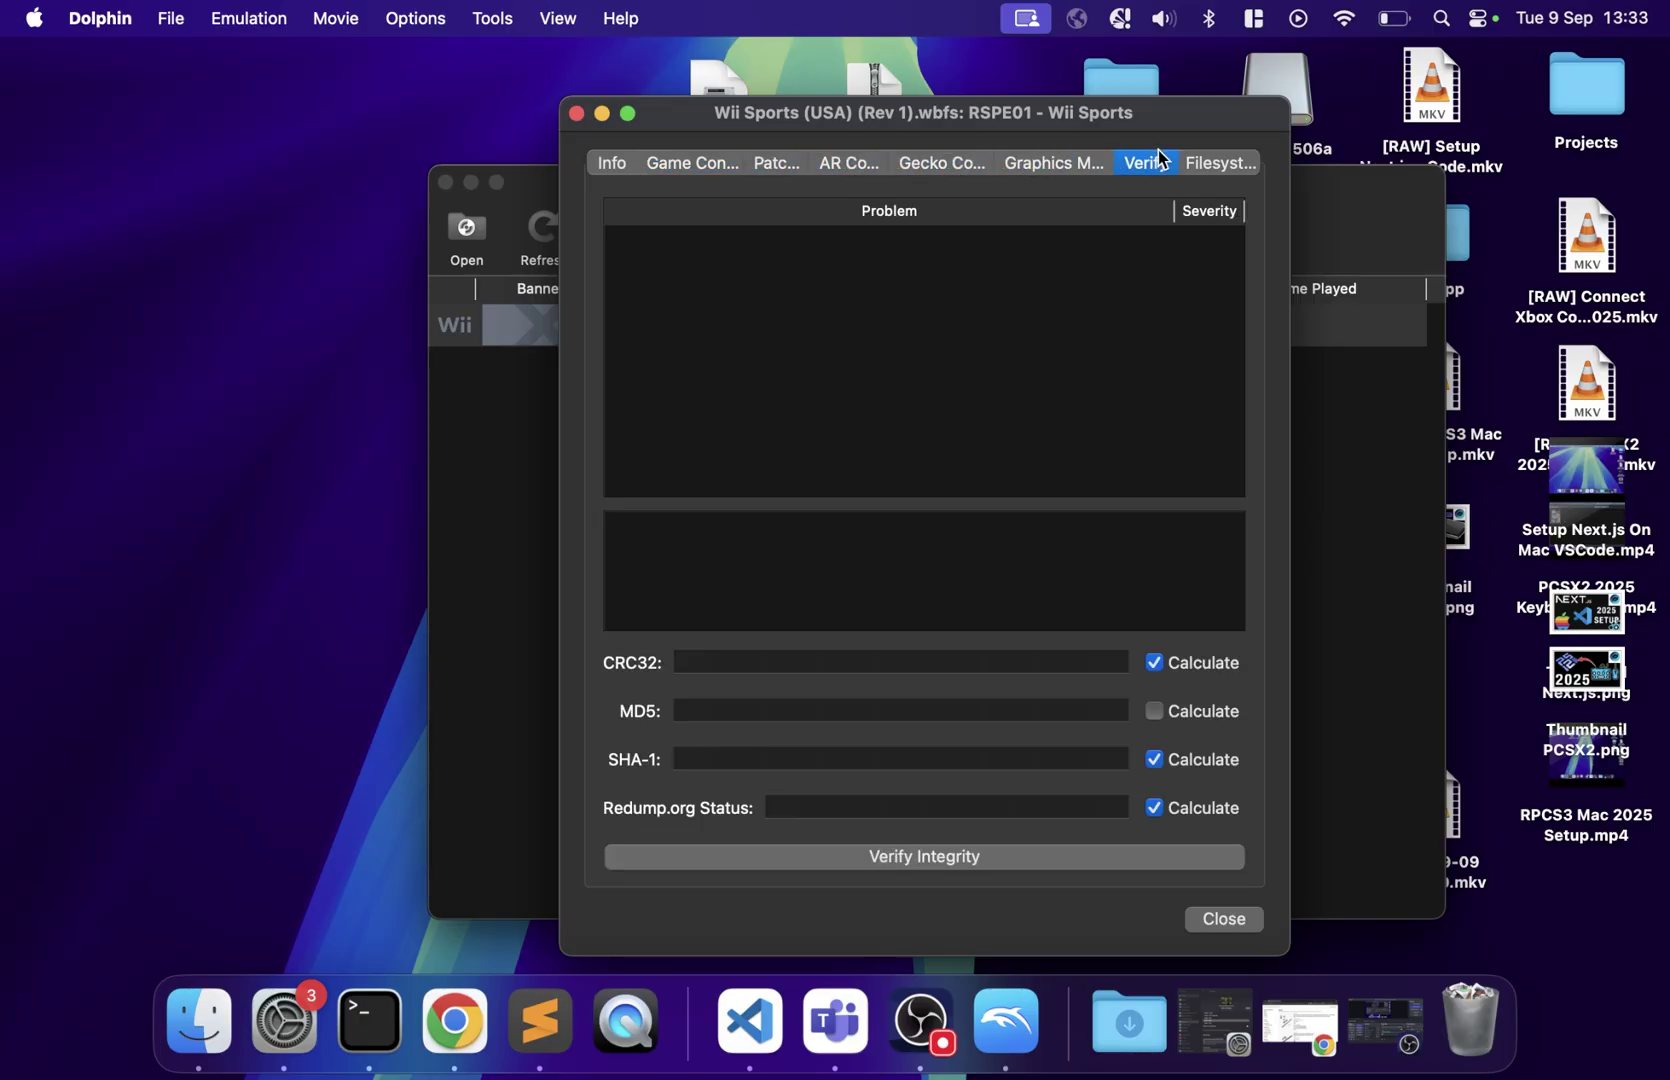
click(1193, 161)
Close the properties window, launch Wii Sports and skip the wrist-strap safety screen
click(577, 119)
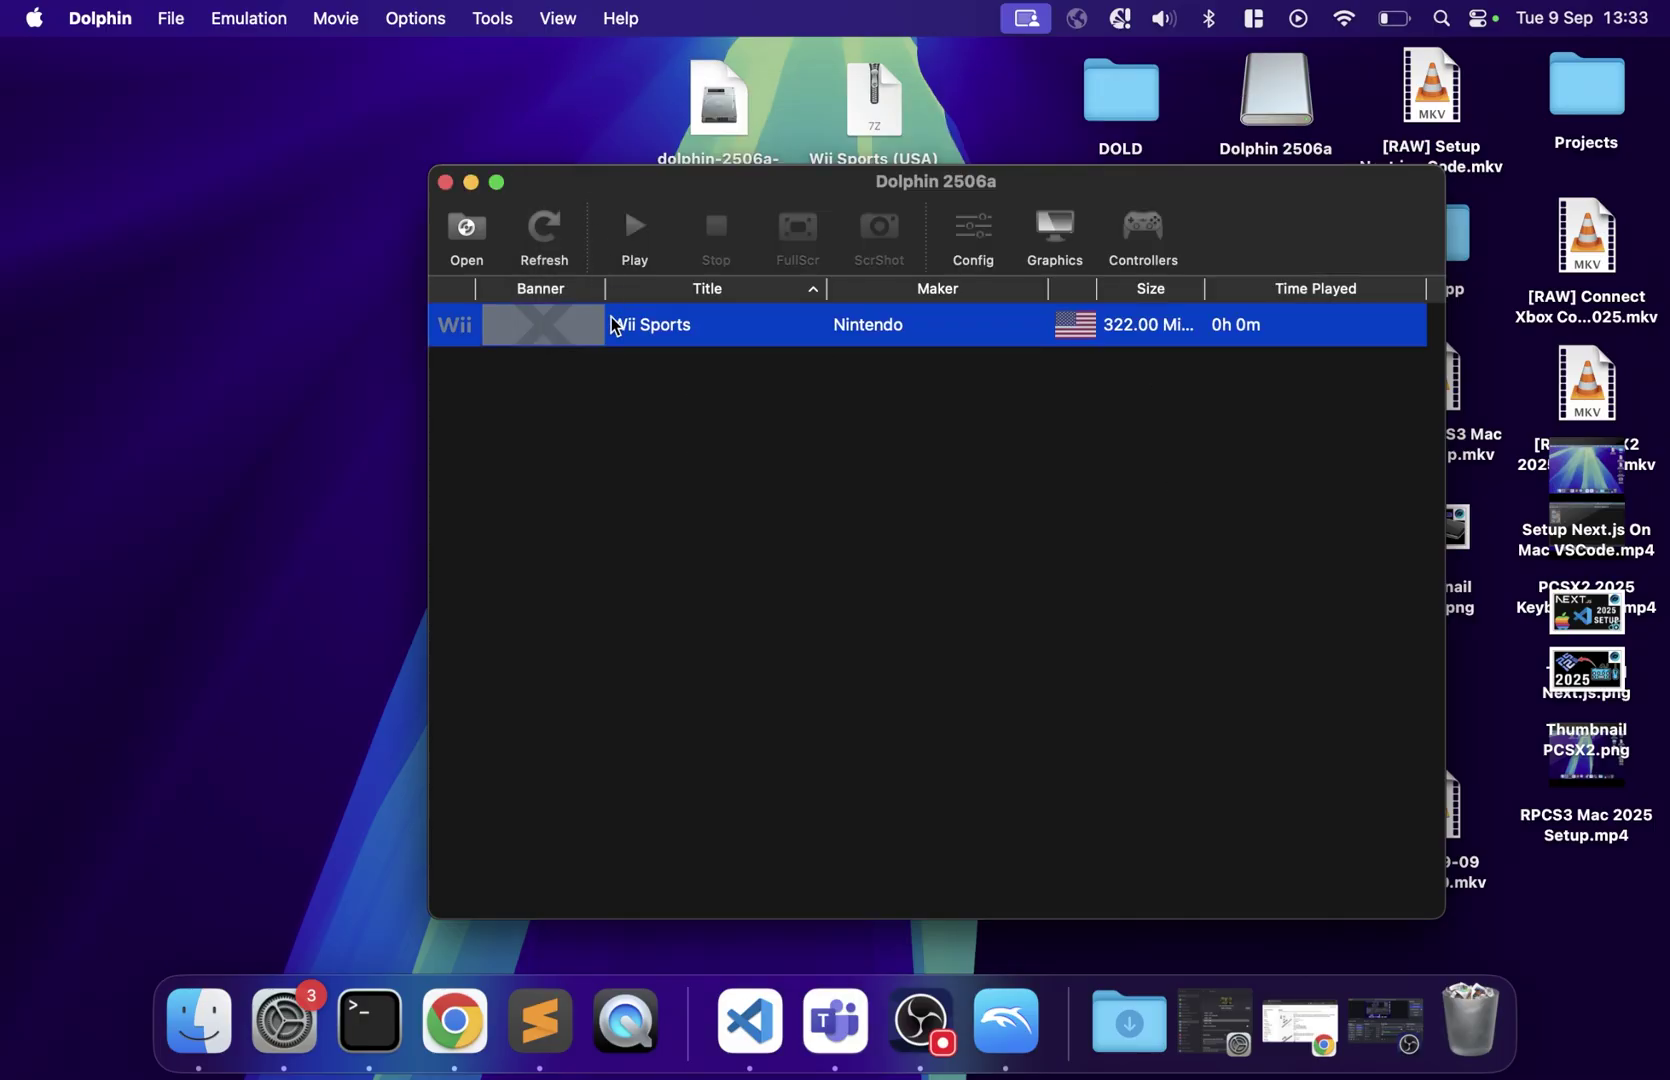
double_click(629, 327)
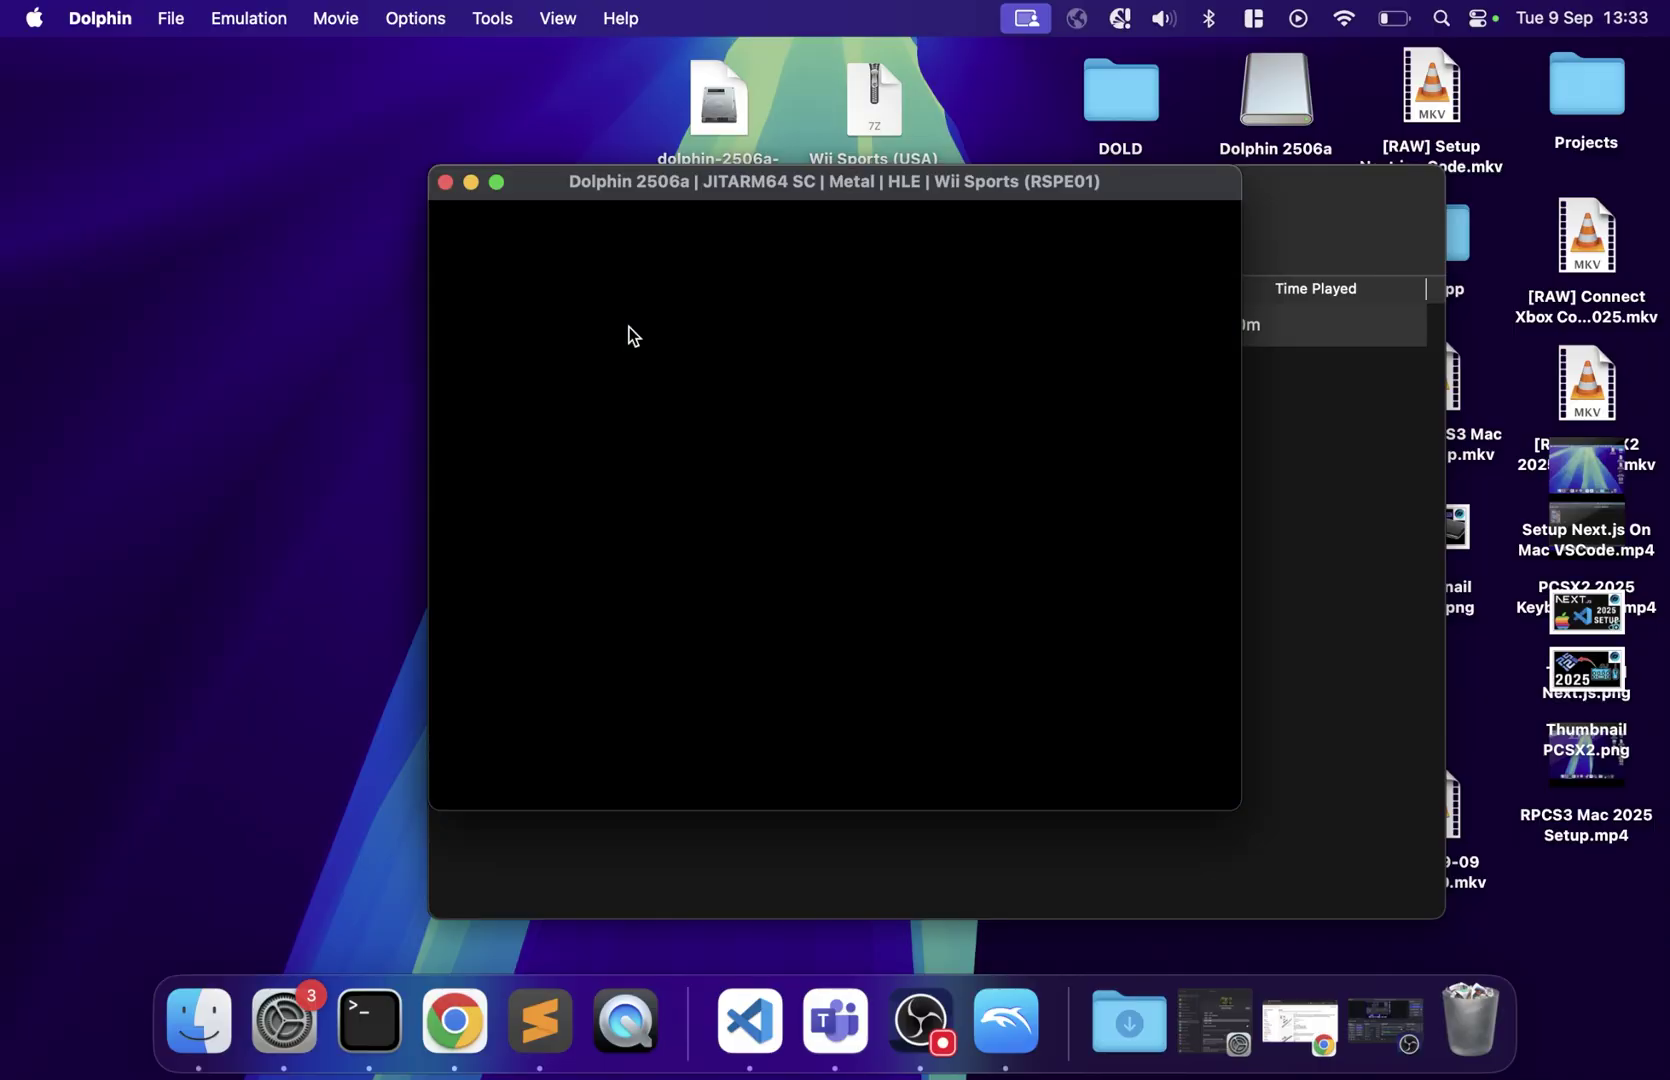
key(XF86AudioLowerVolume)
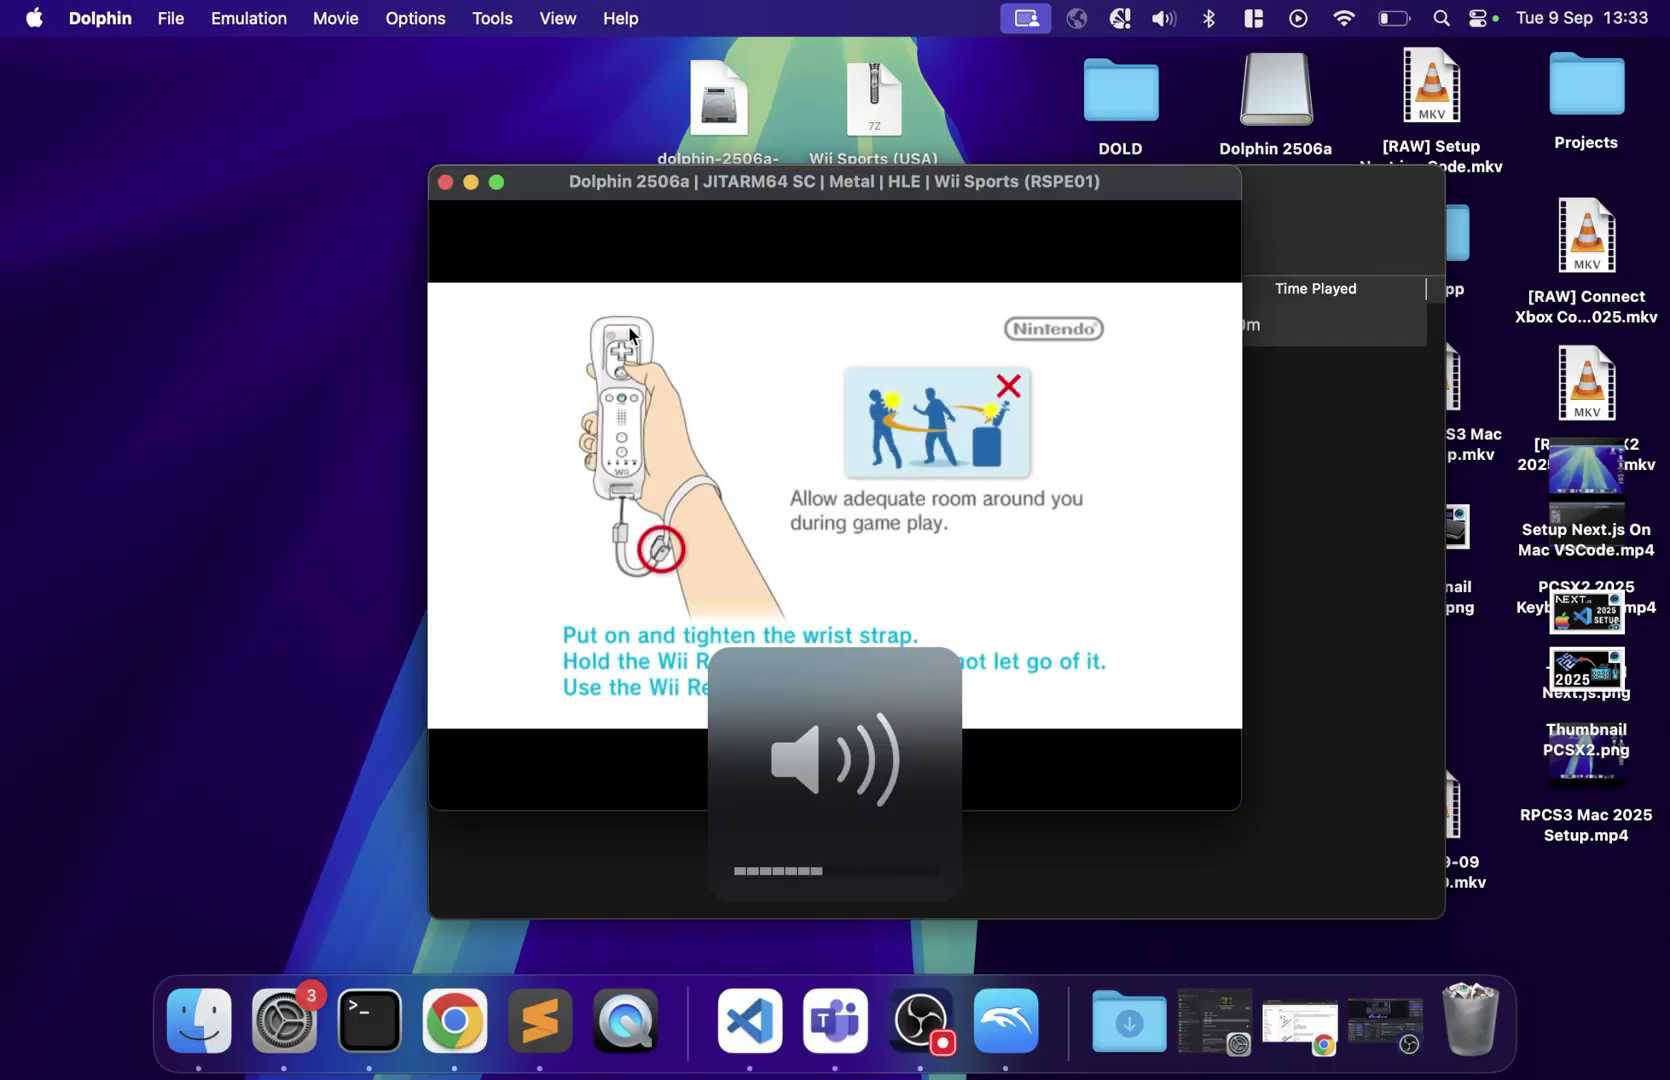
click(679, 376)
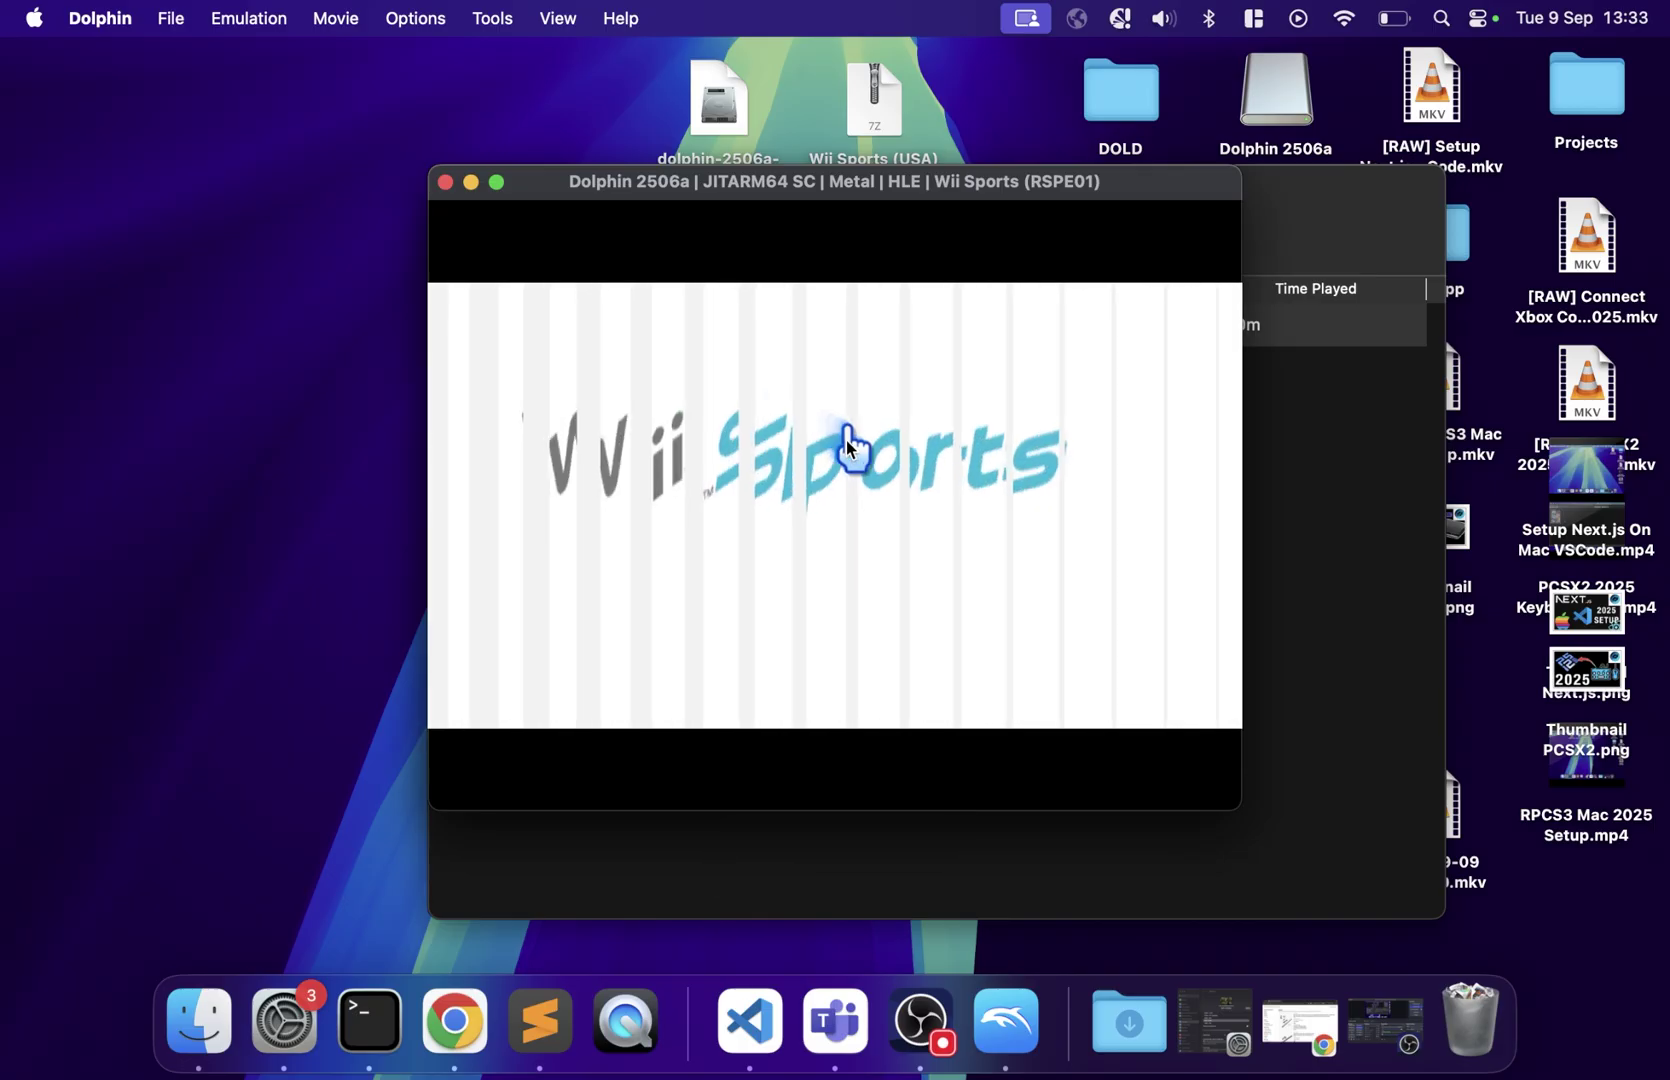
key(XF86AudioLowerVolume)
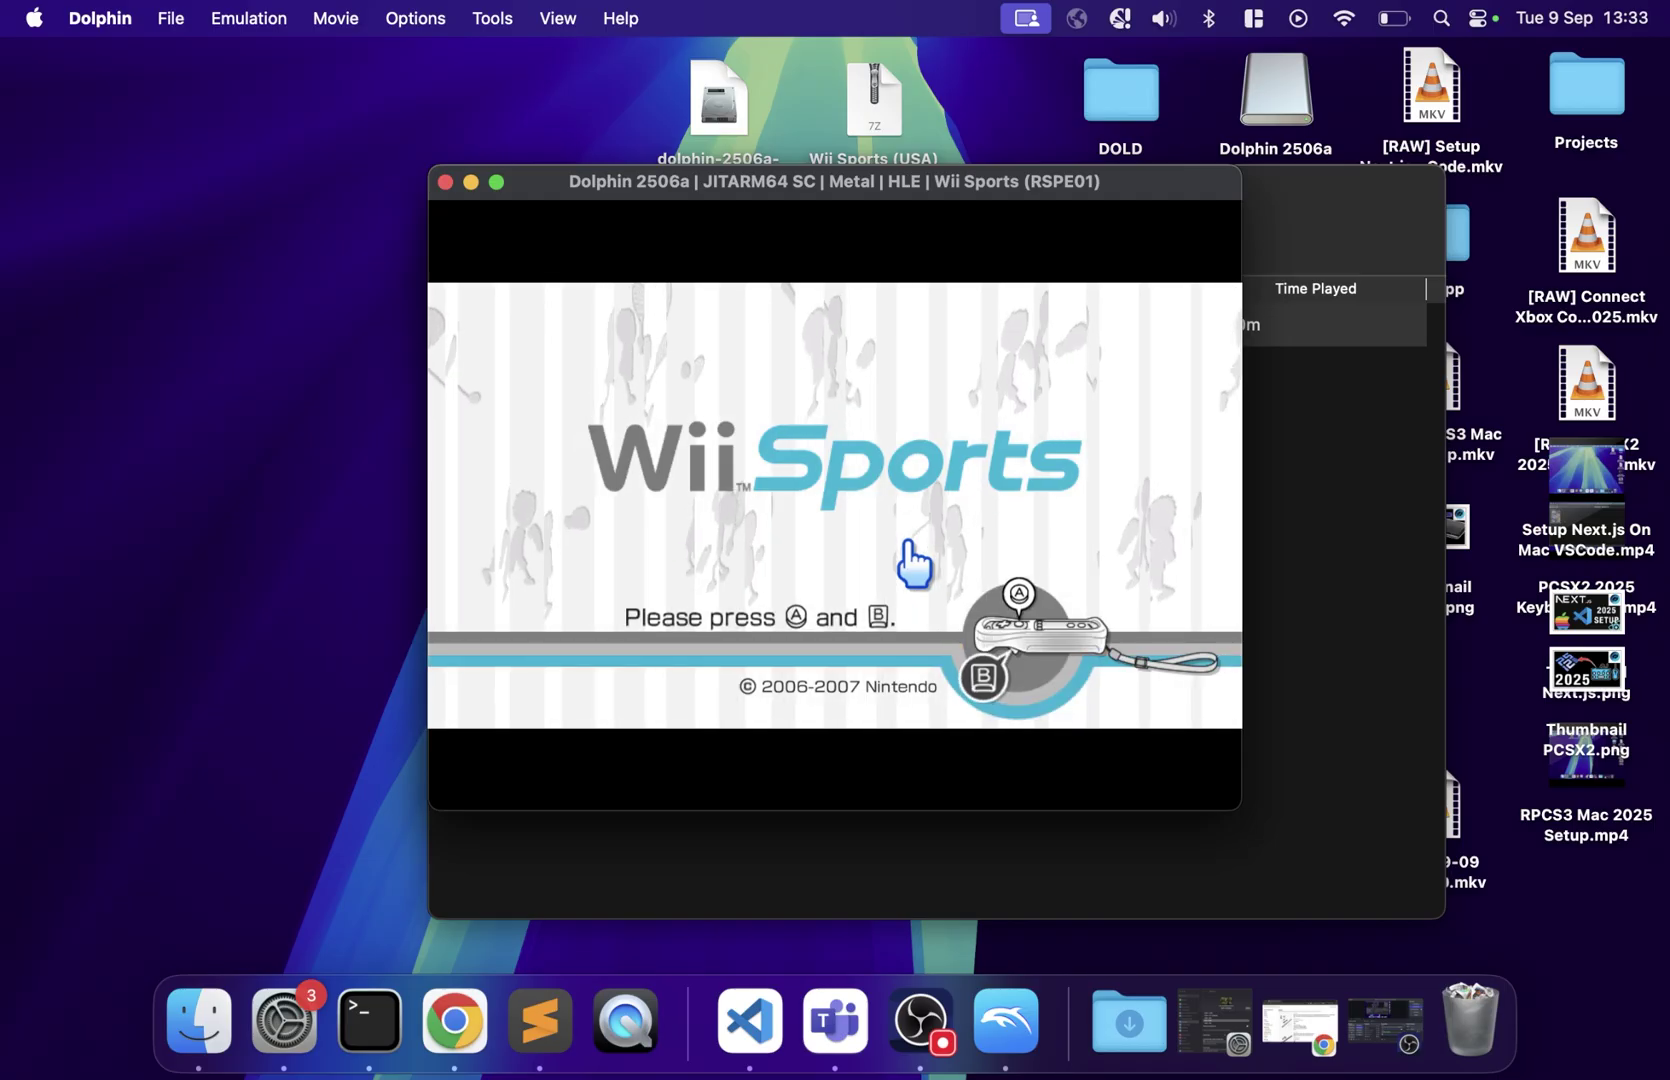
Bind Wii Remote 1's A and B buttons to the A and B keys, then press A+B in-game
click(396, 24)
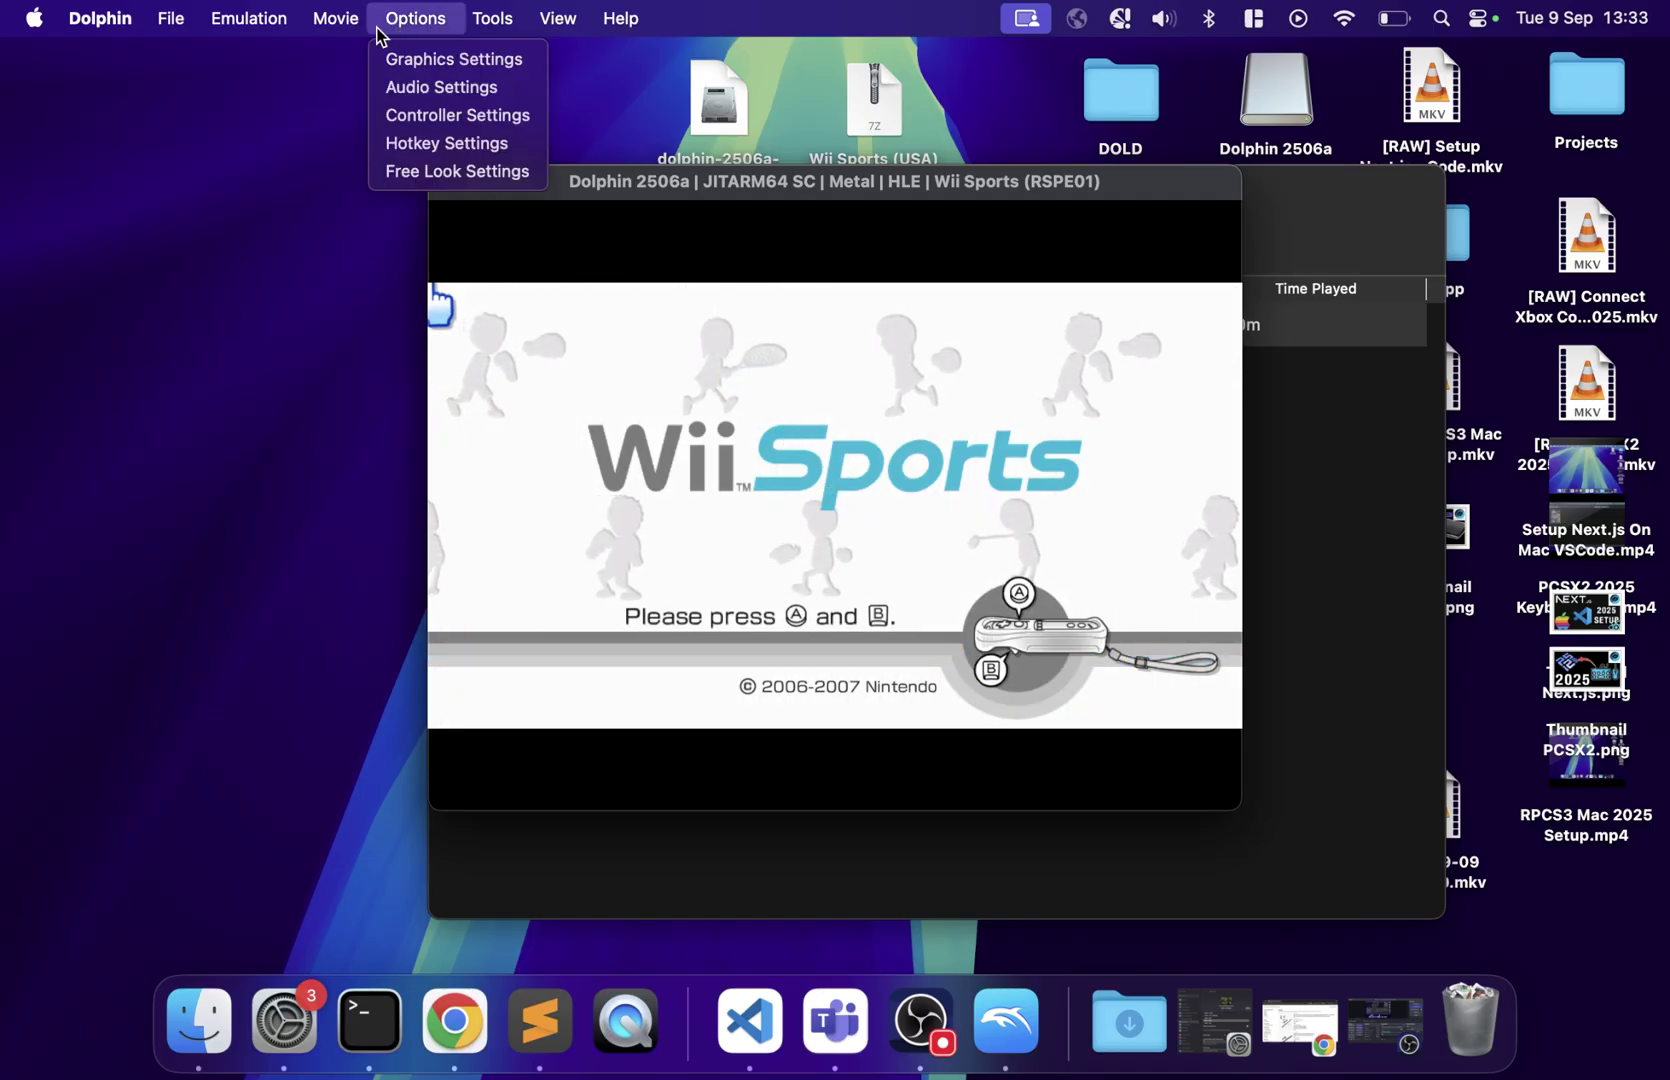
click(434, 116)
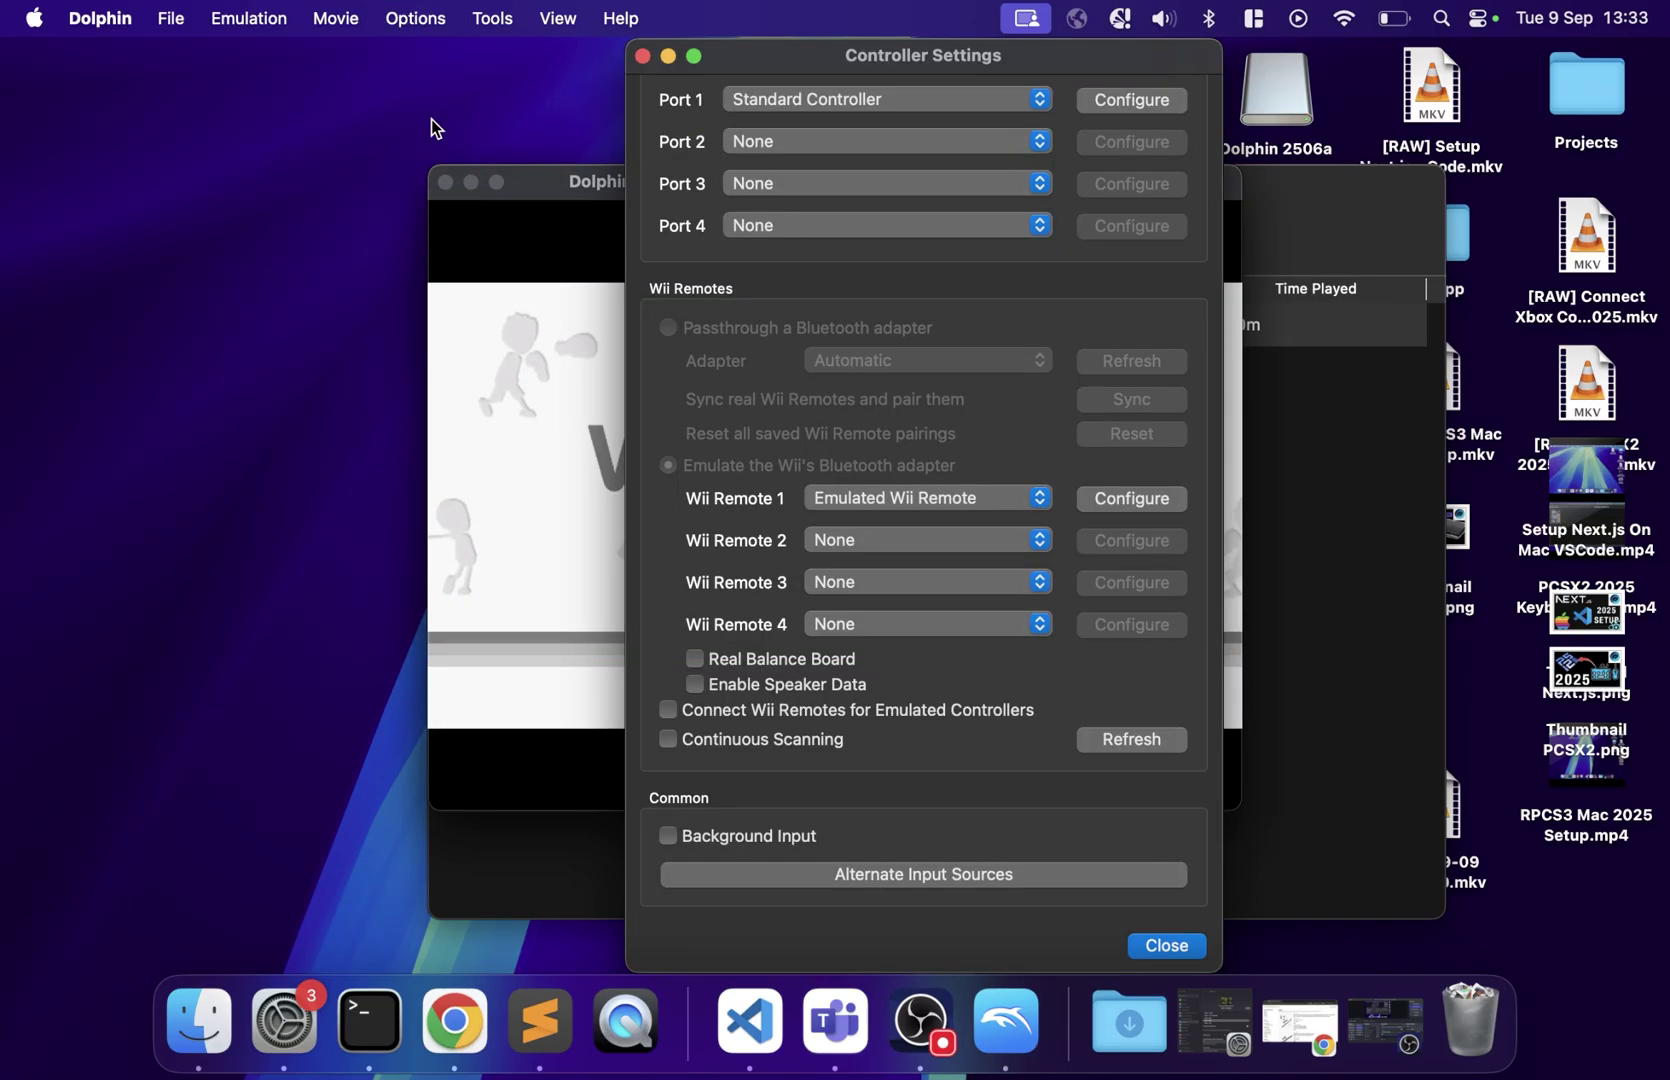
click(1122, 498)
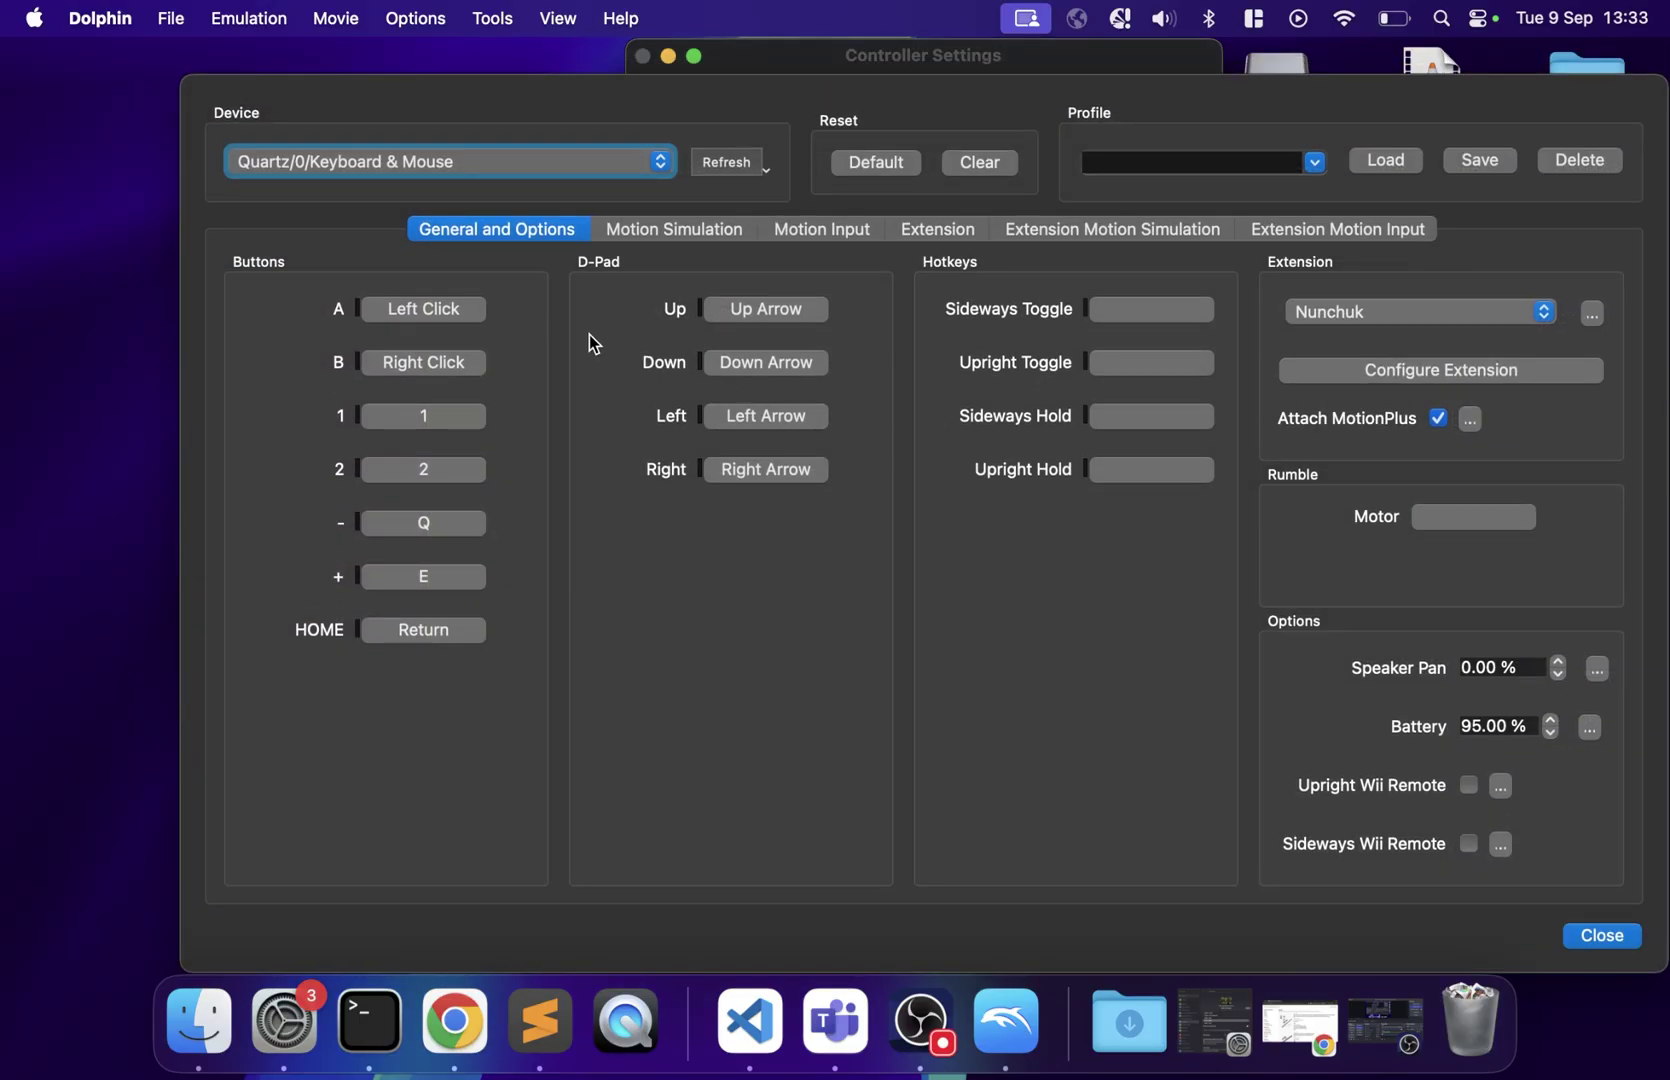
click(446, 316)
key(a)
click(431, 360)
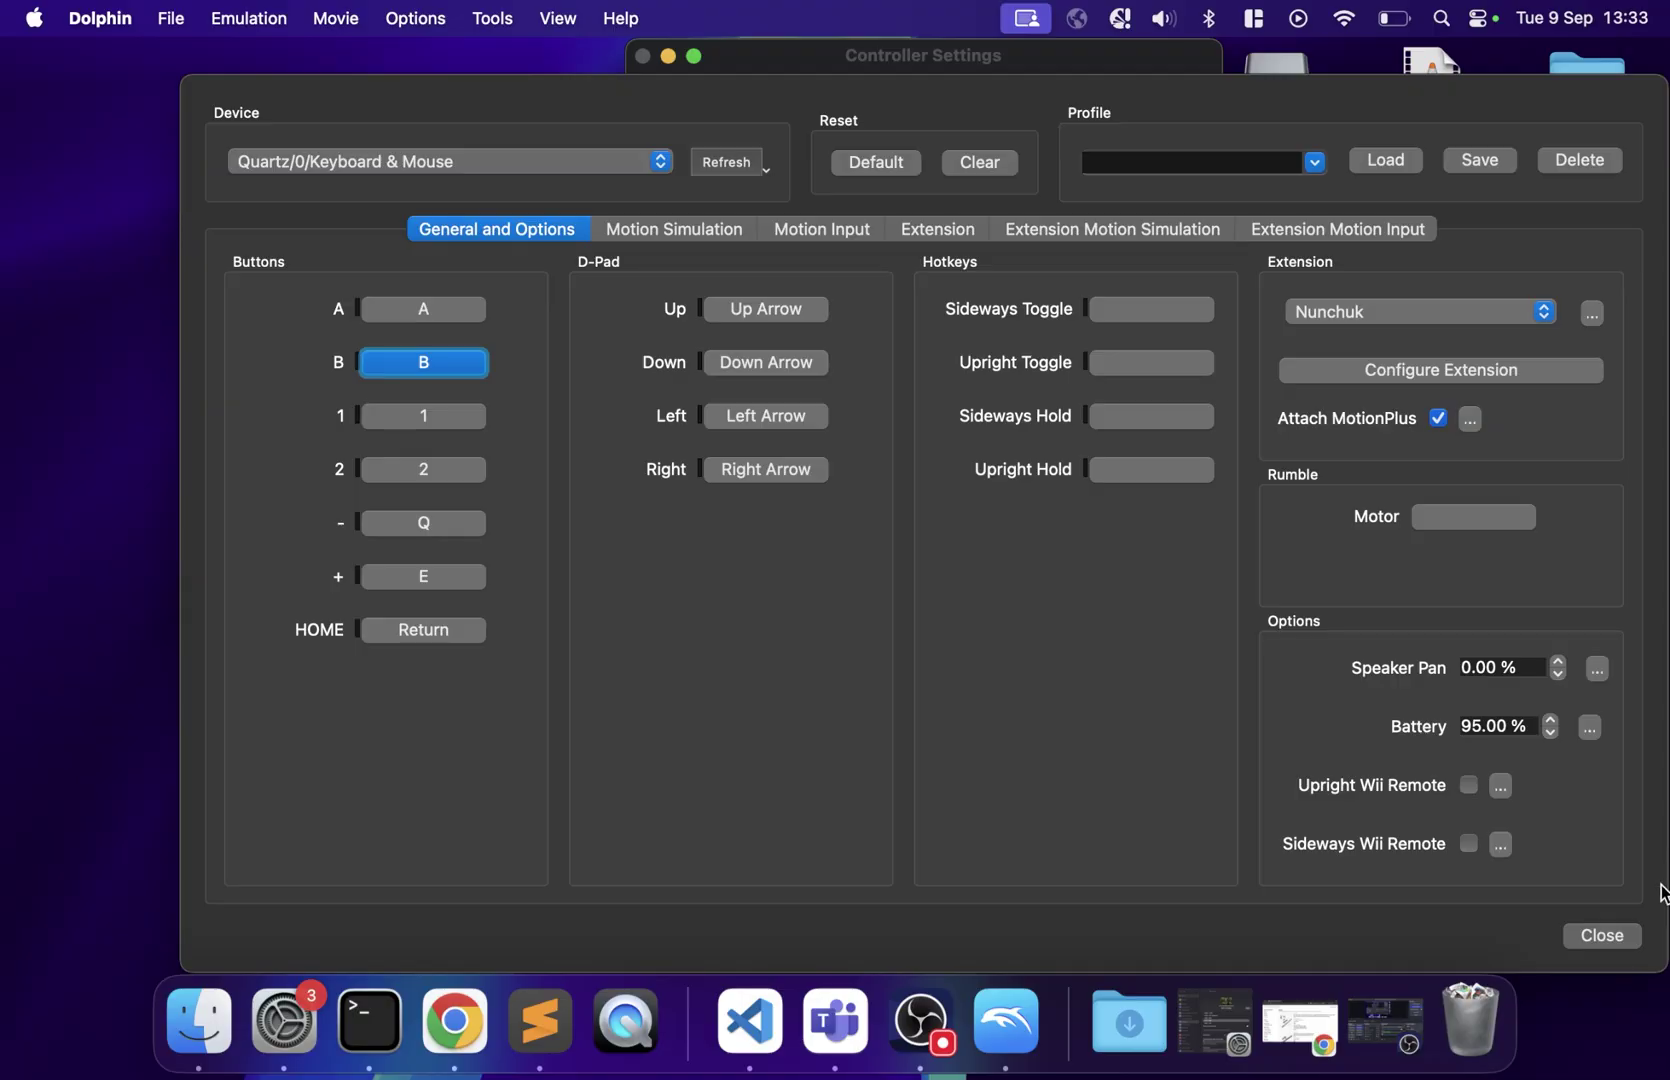
click(1598, 937)
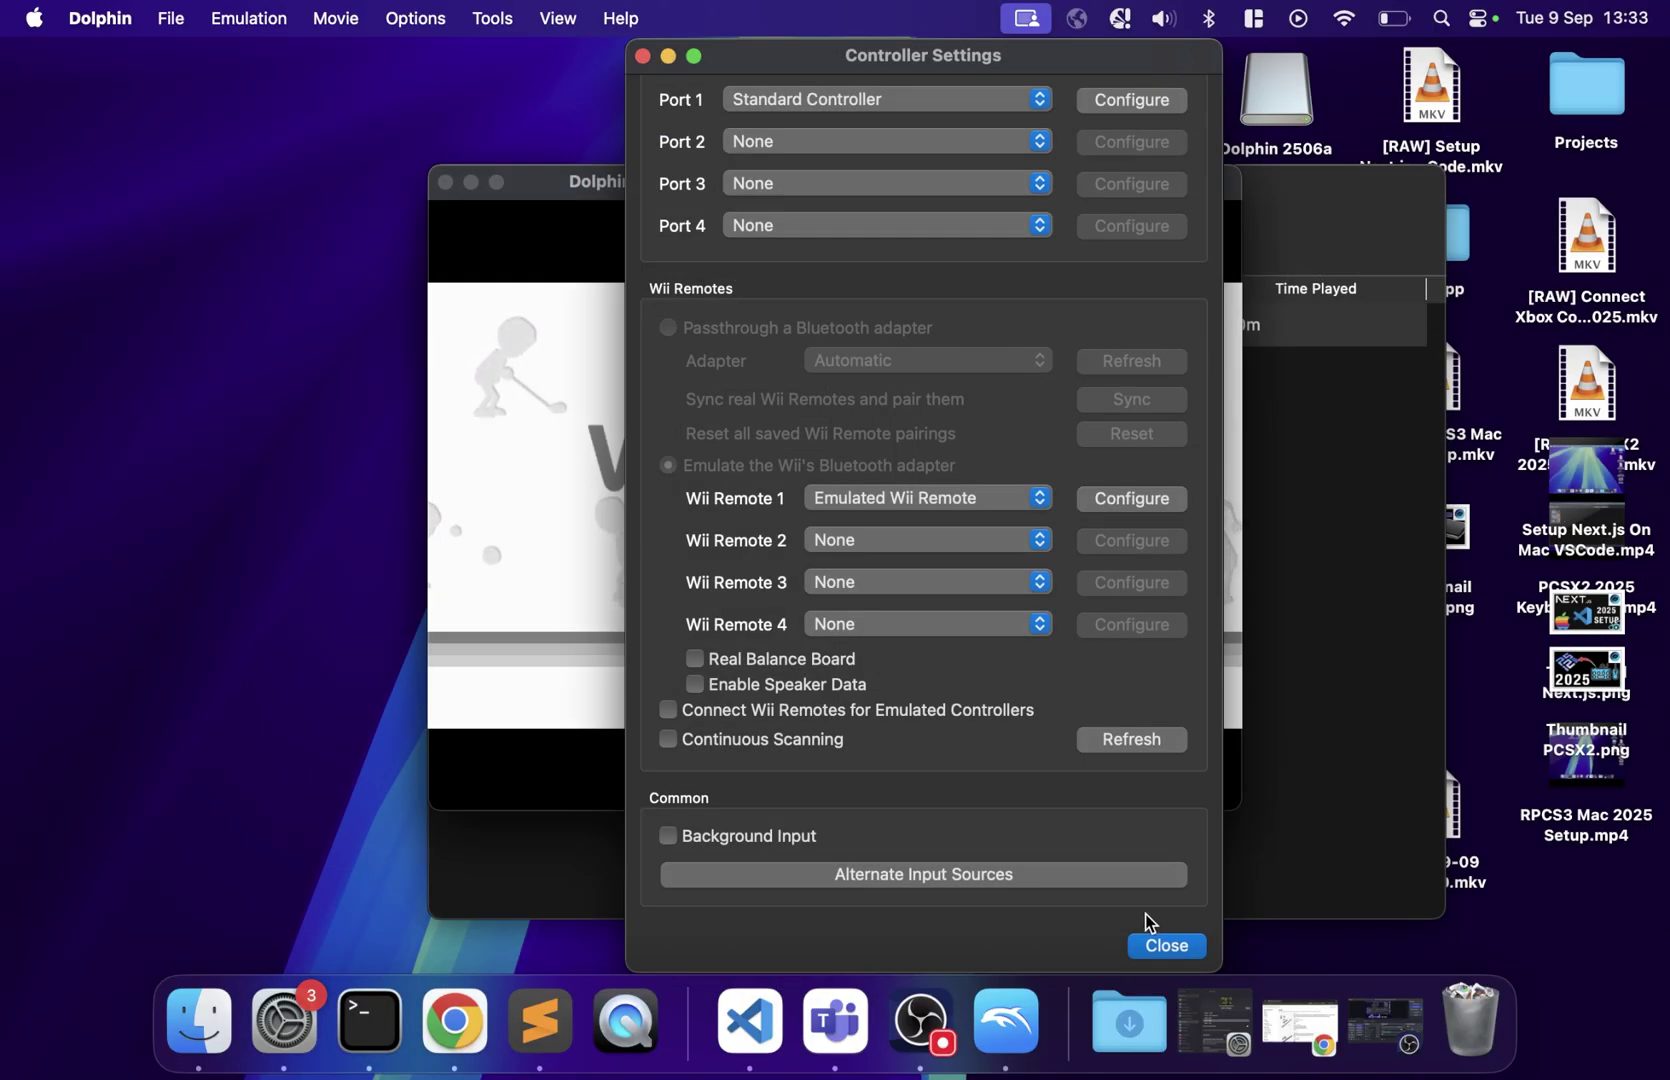
click(1160, 945)
key(a+b)
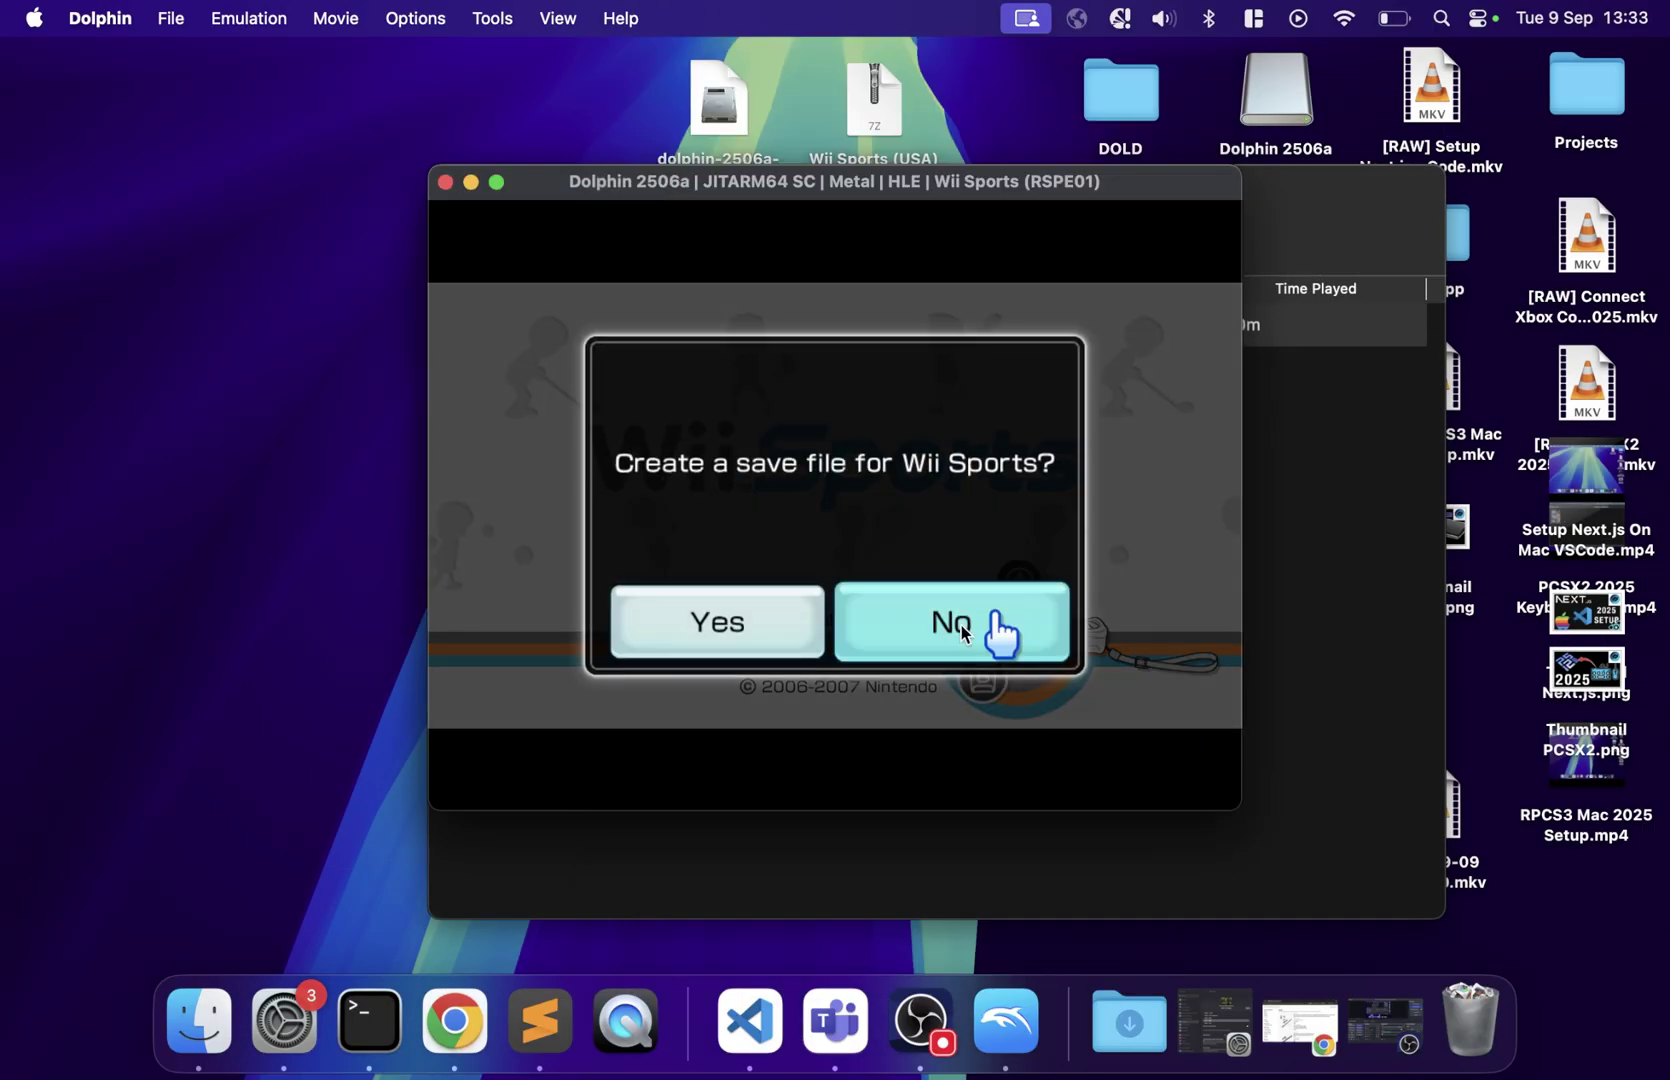
Create the Wii Sports save file, dismiss the confirmation, and select Tennis
click(701, 635)
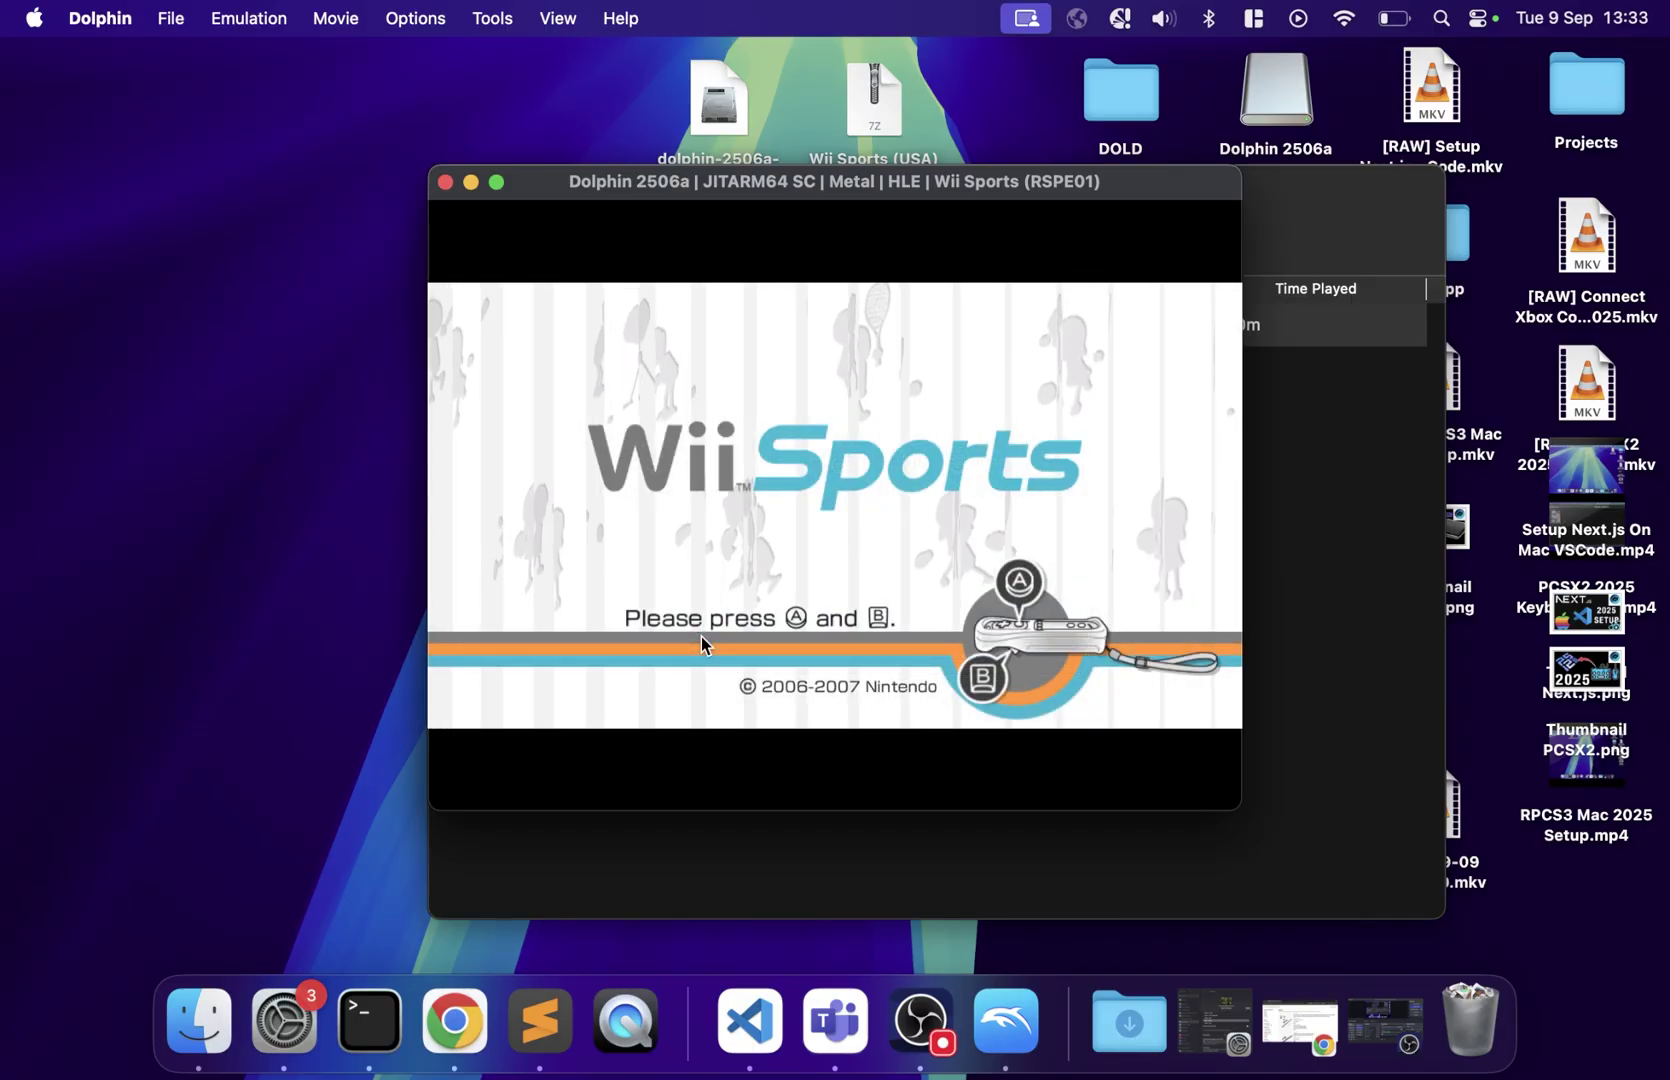
click(999, 604)
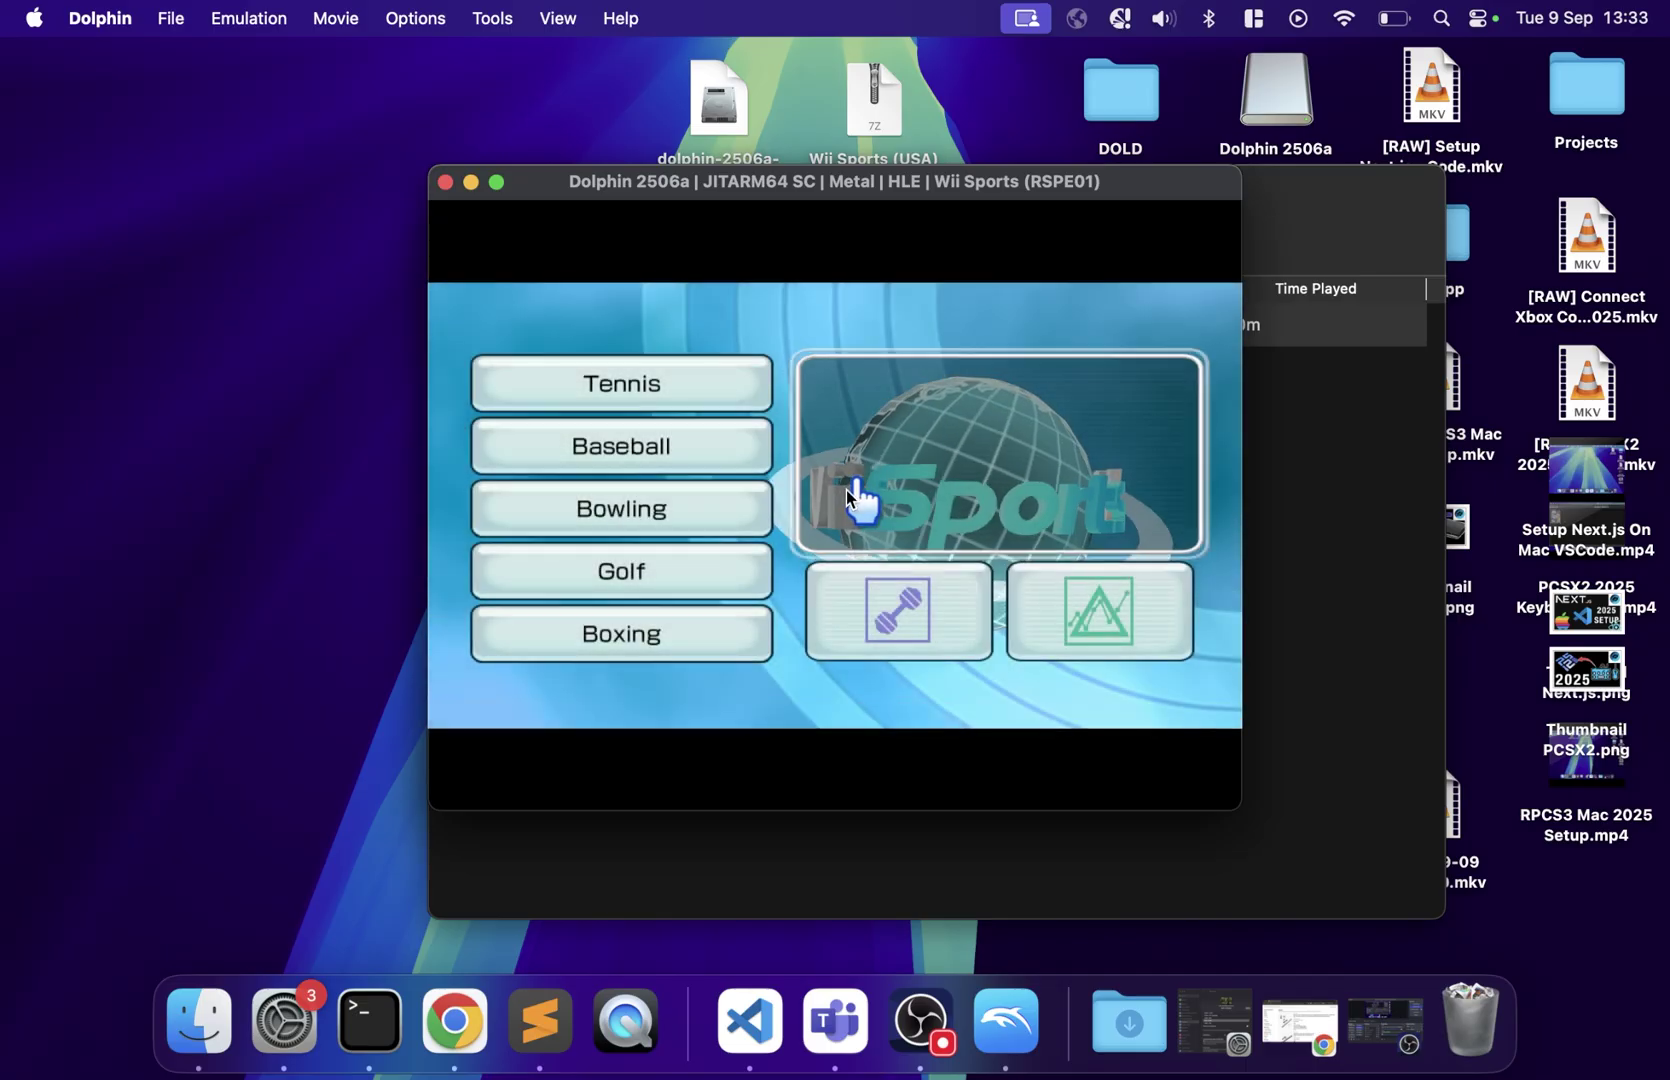
click(688, 393)
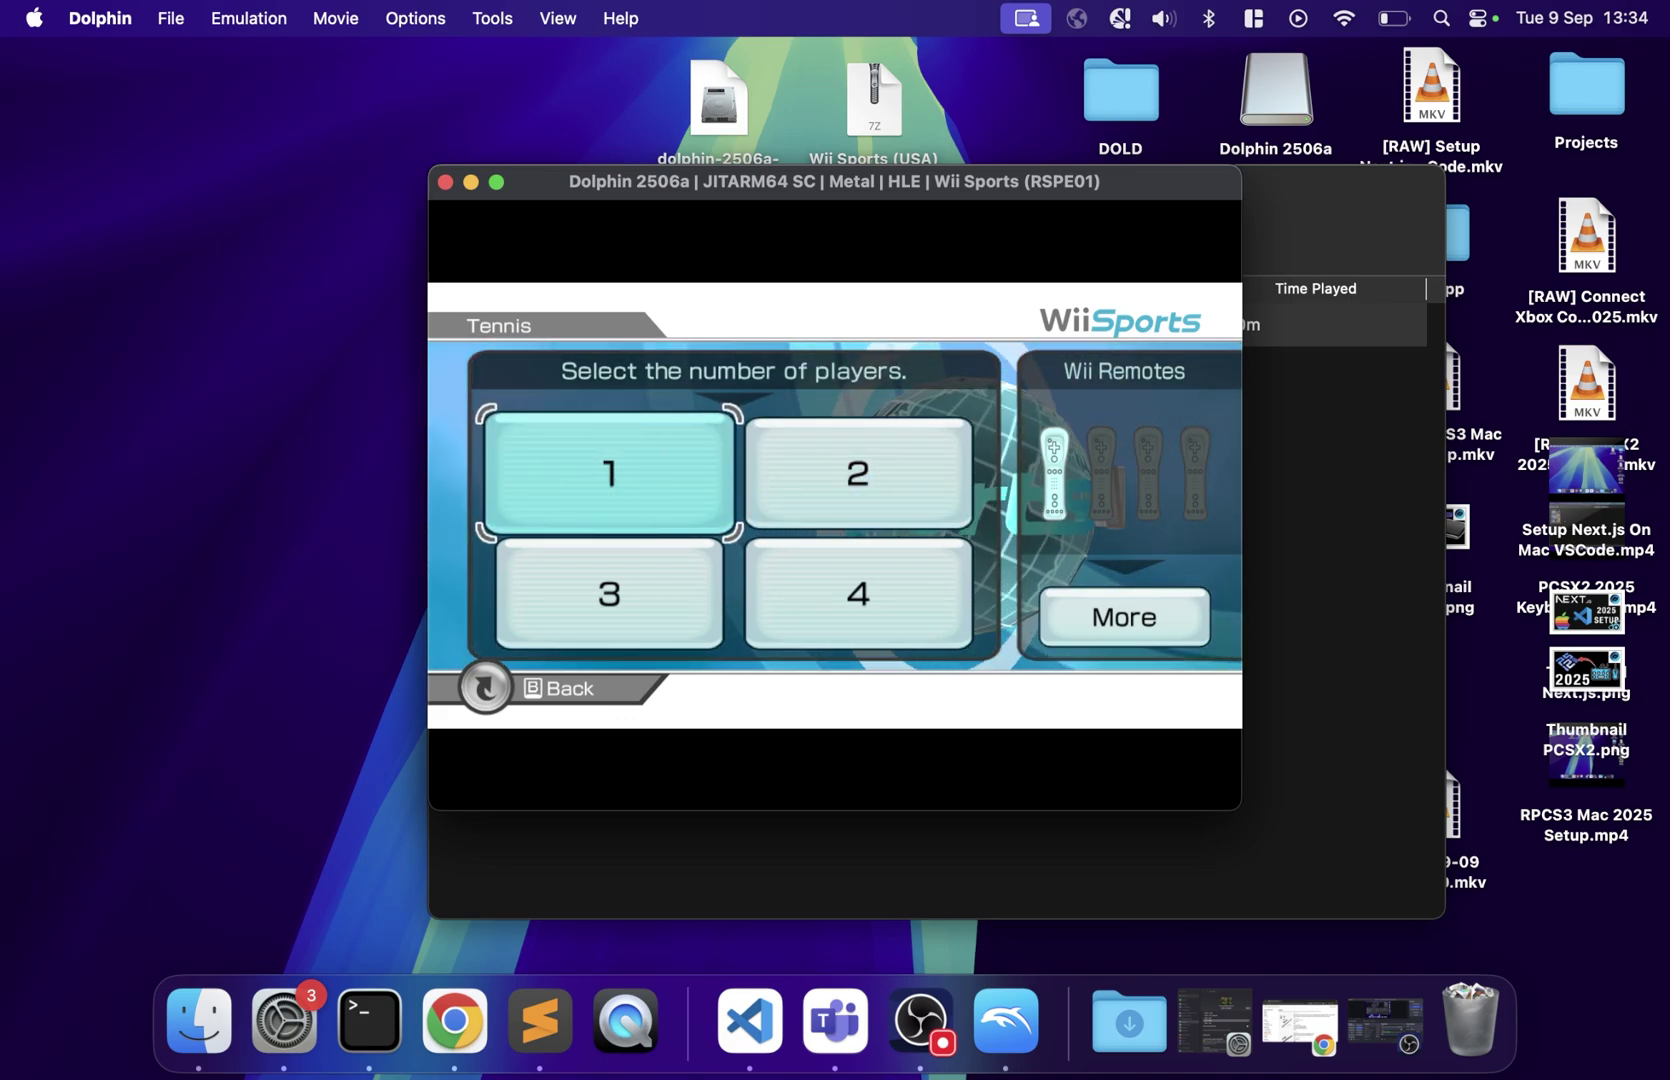
Back out of Tennis, open Baseball from the main menu and highlight 2 players
right_click(661, 485)
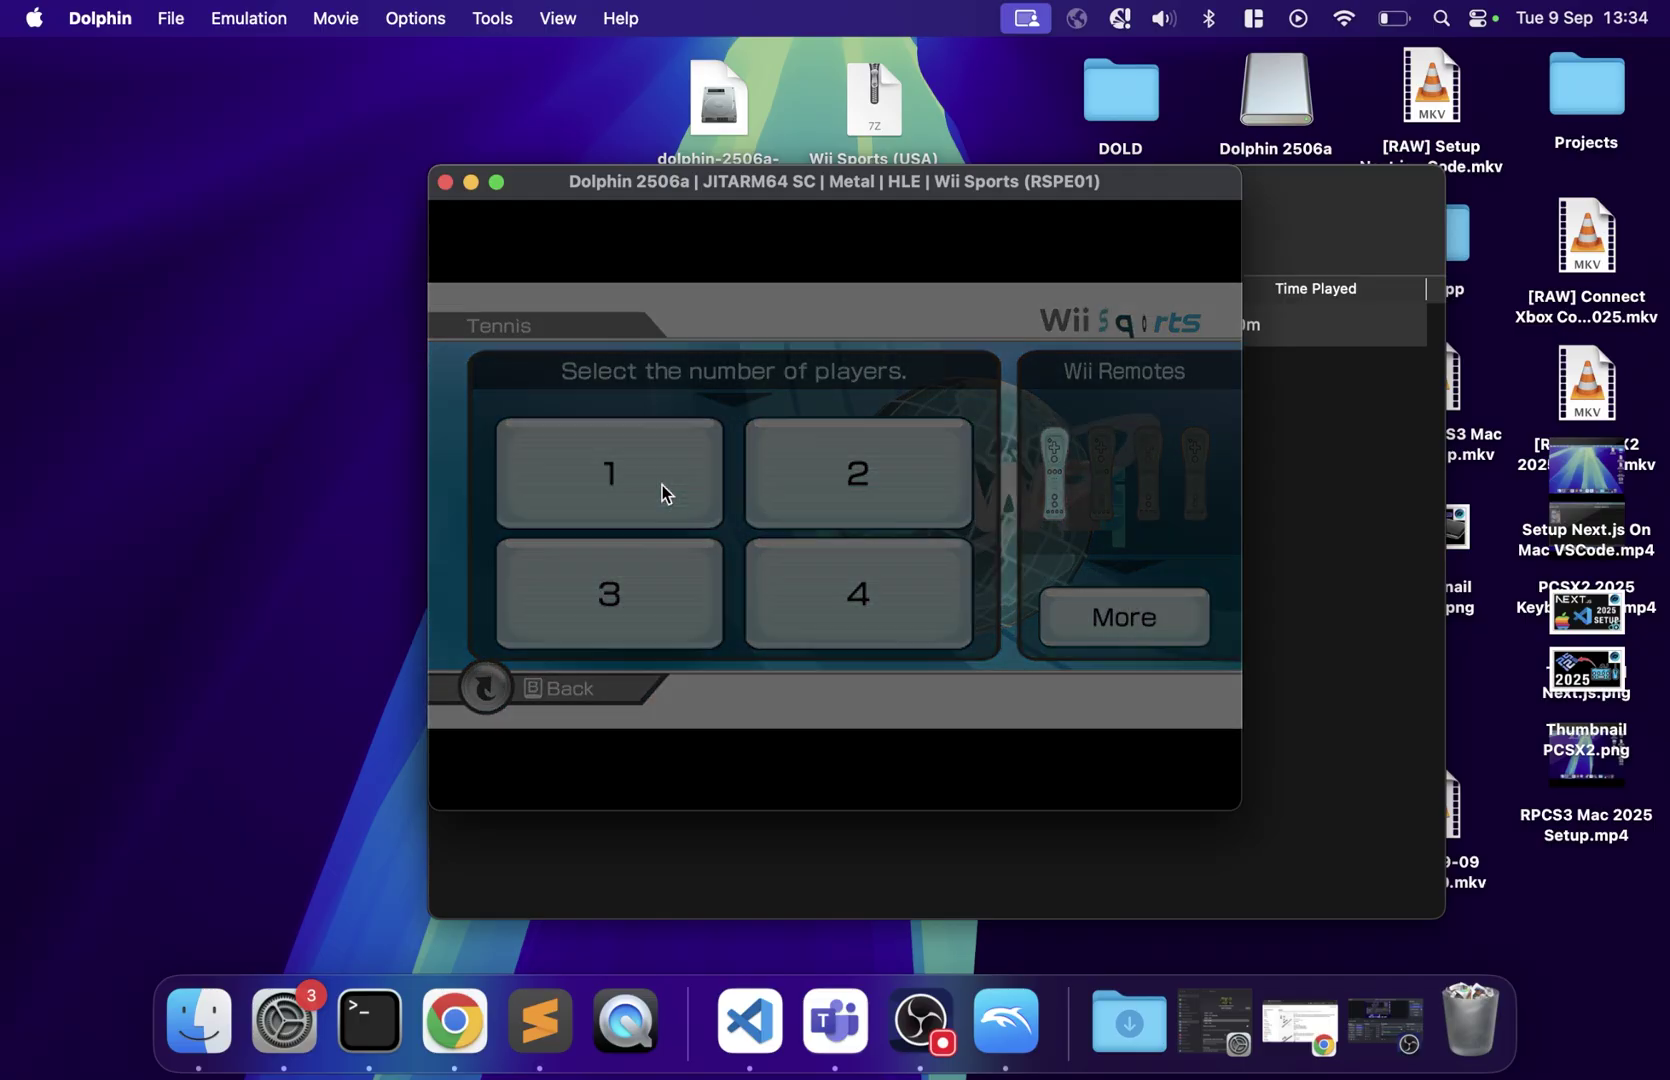
click(633, 393)
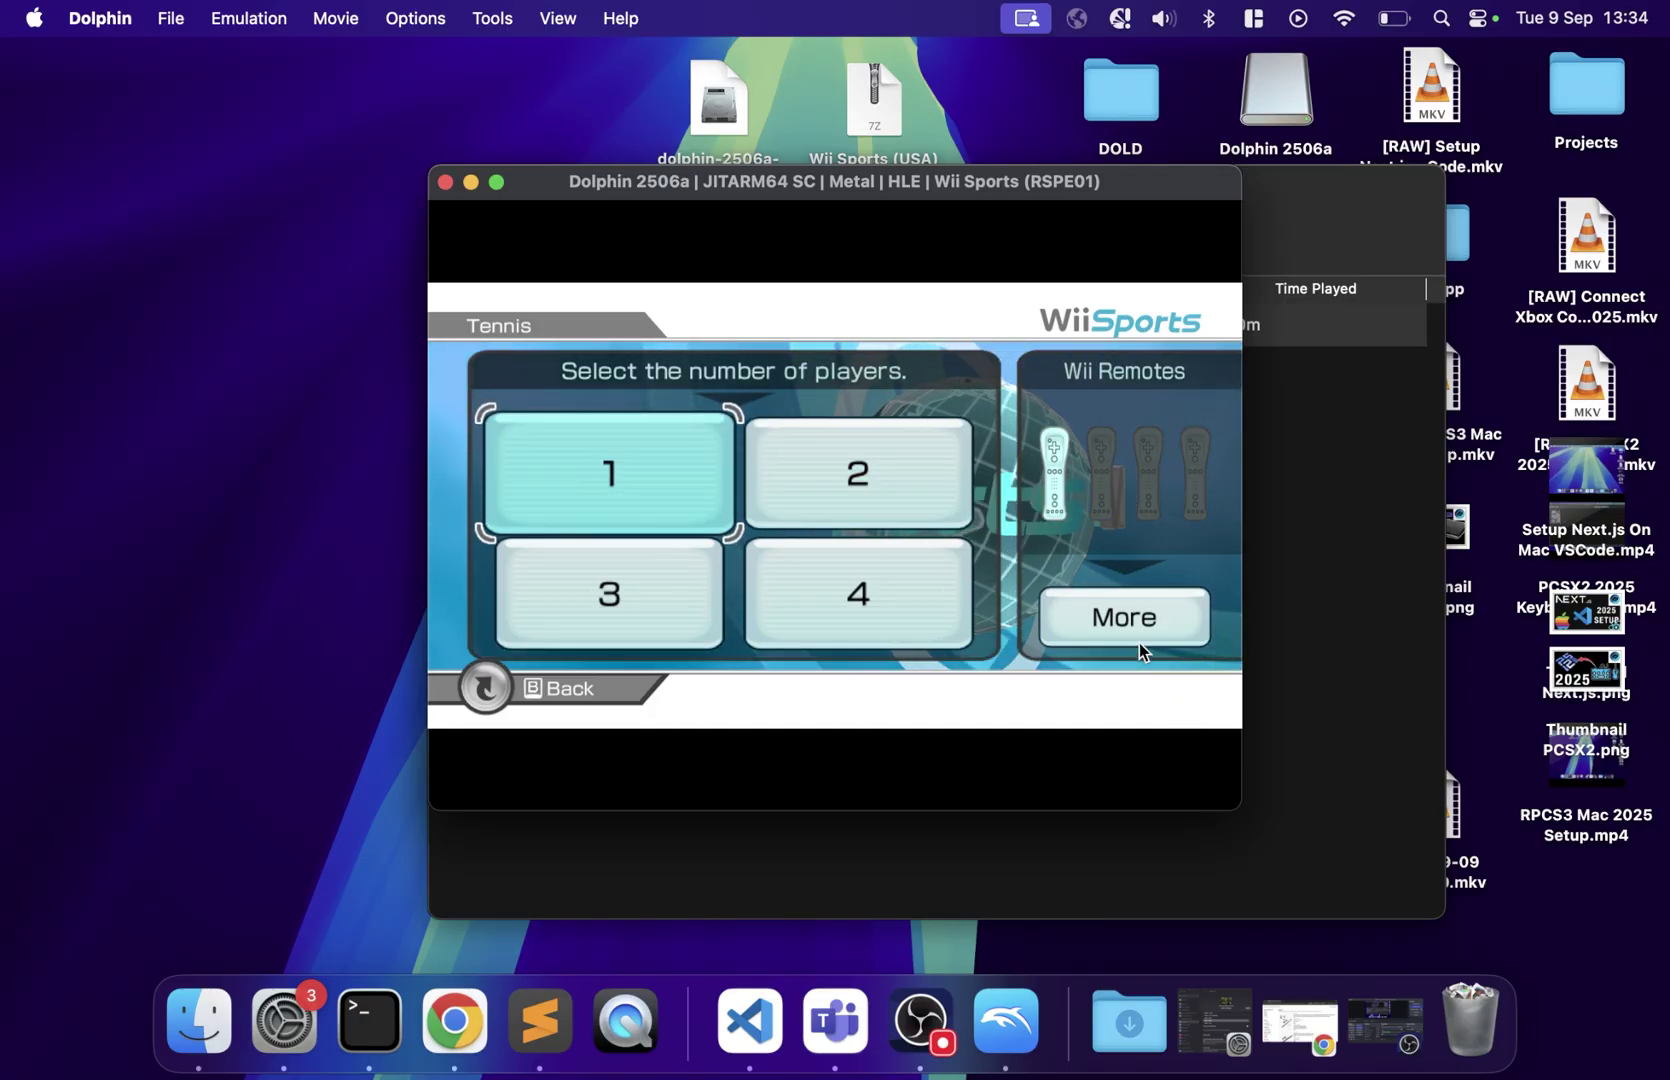
right_click(626, 641)
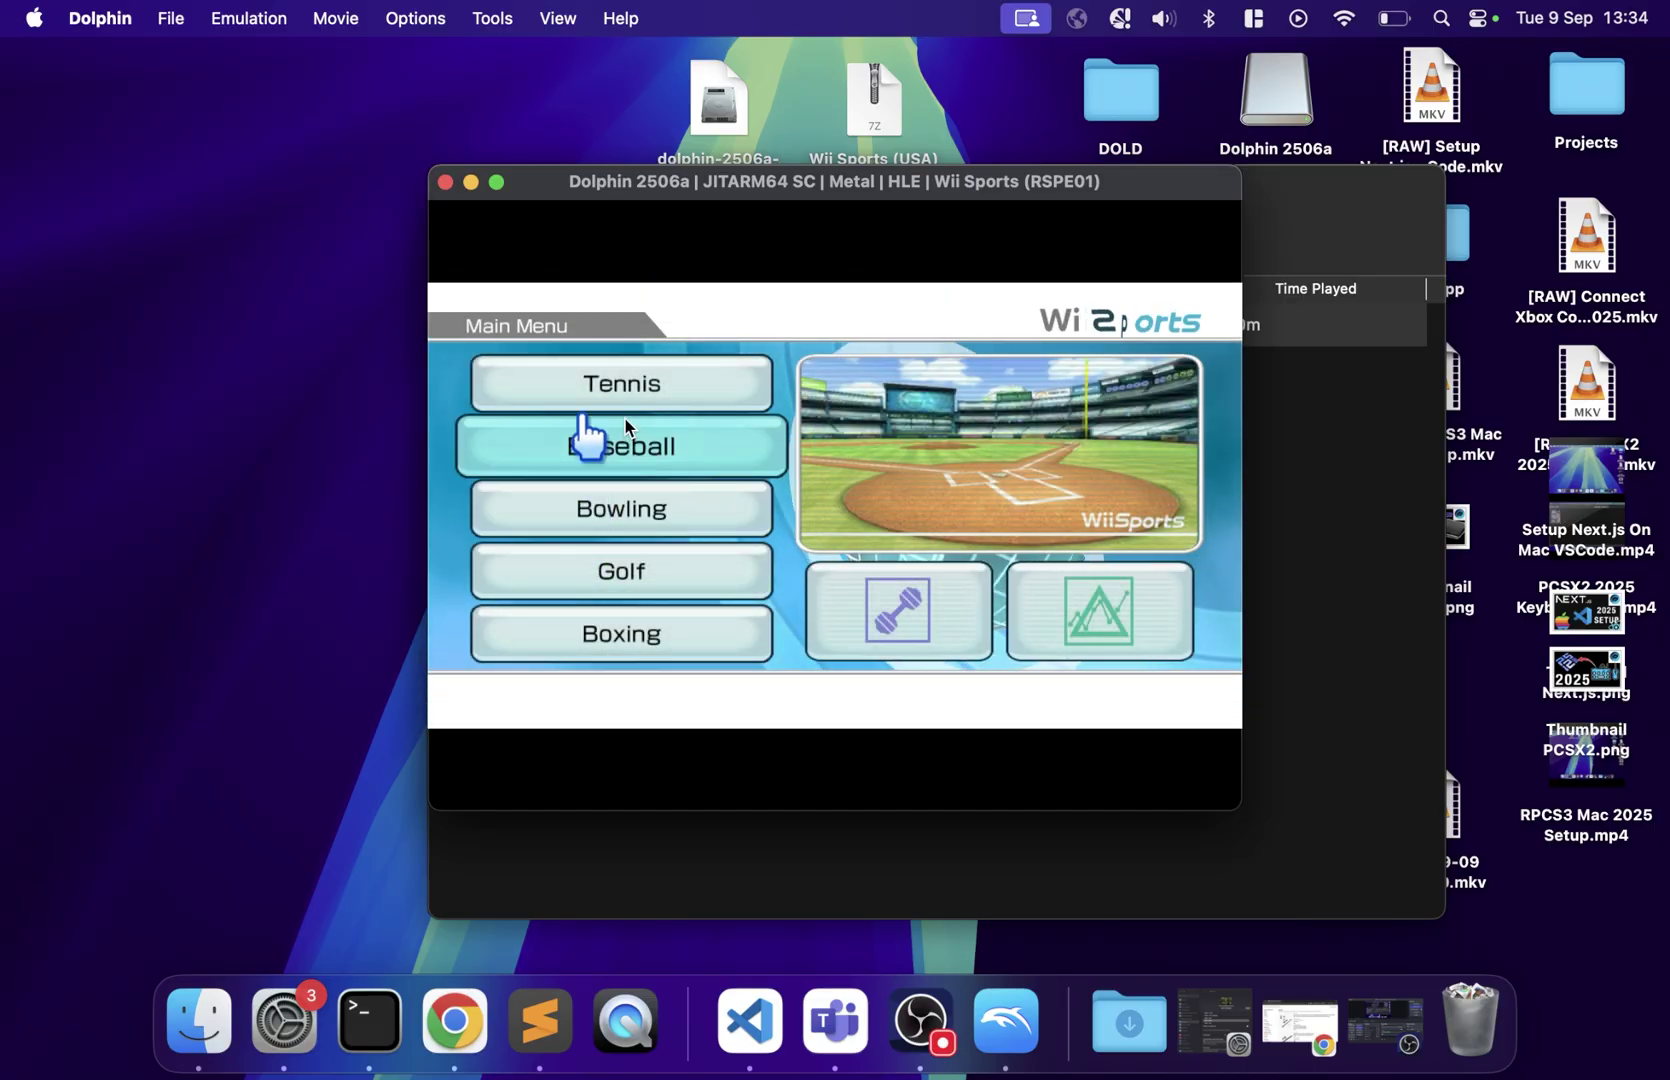
click(625, 421)
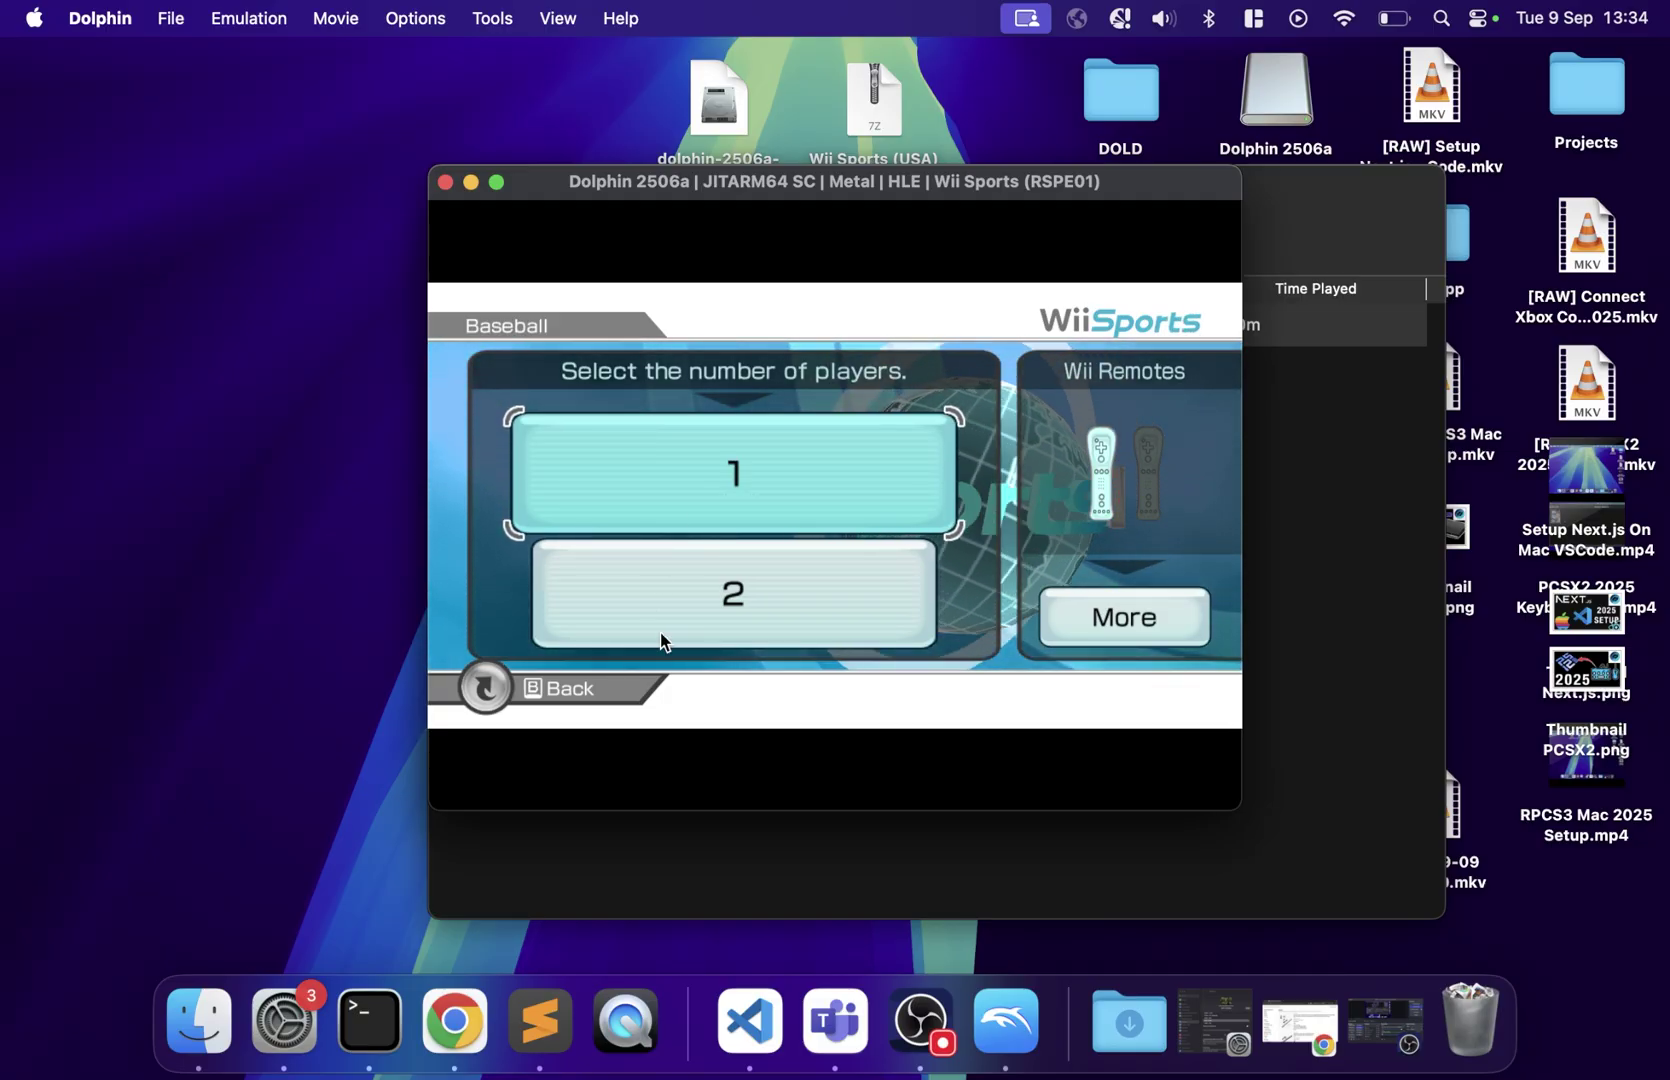
key(Down)
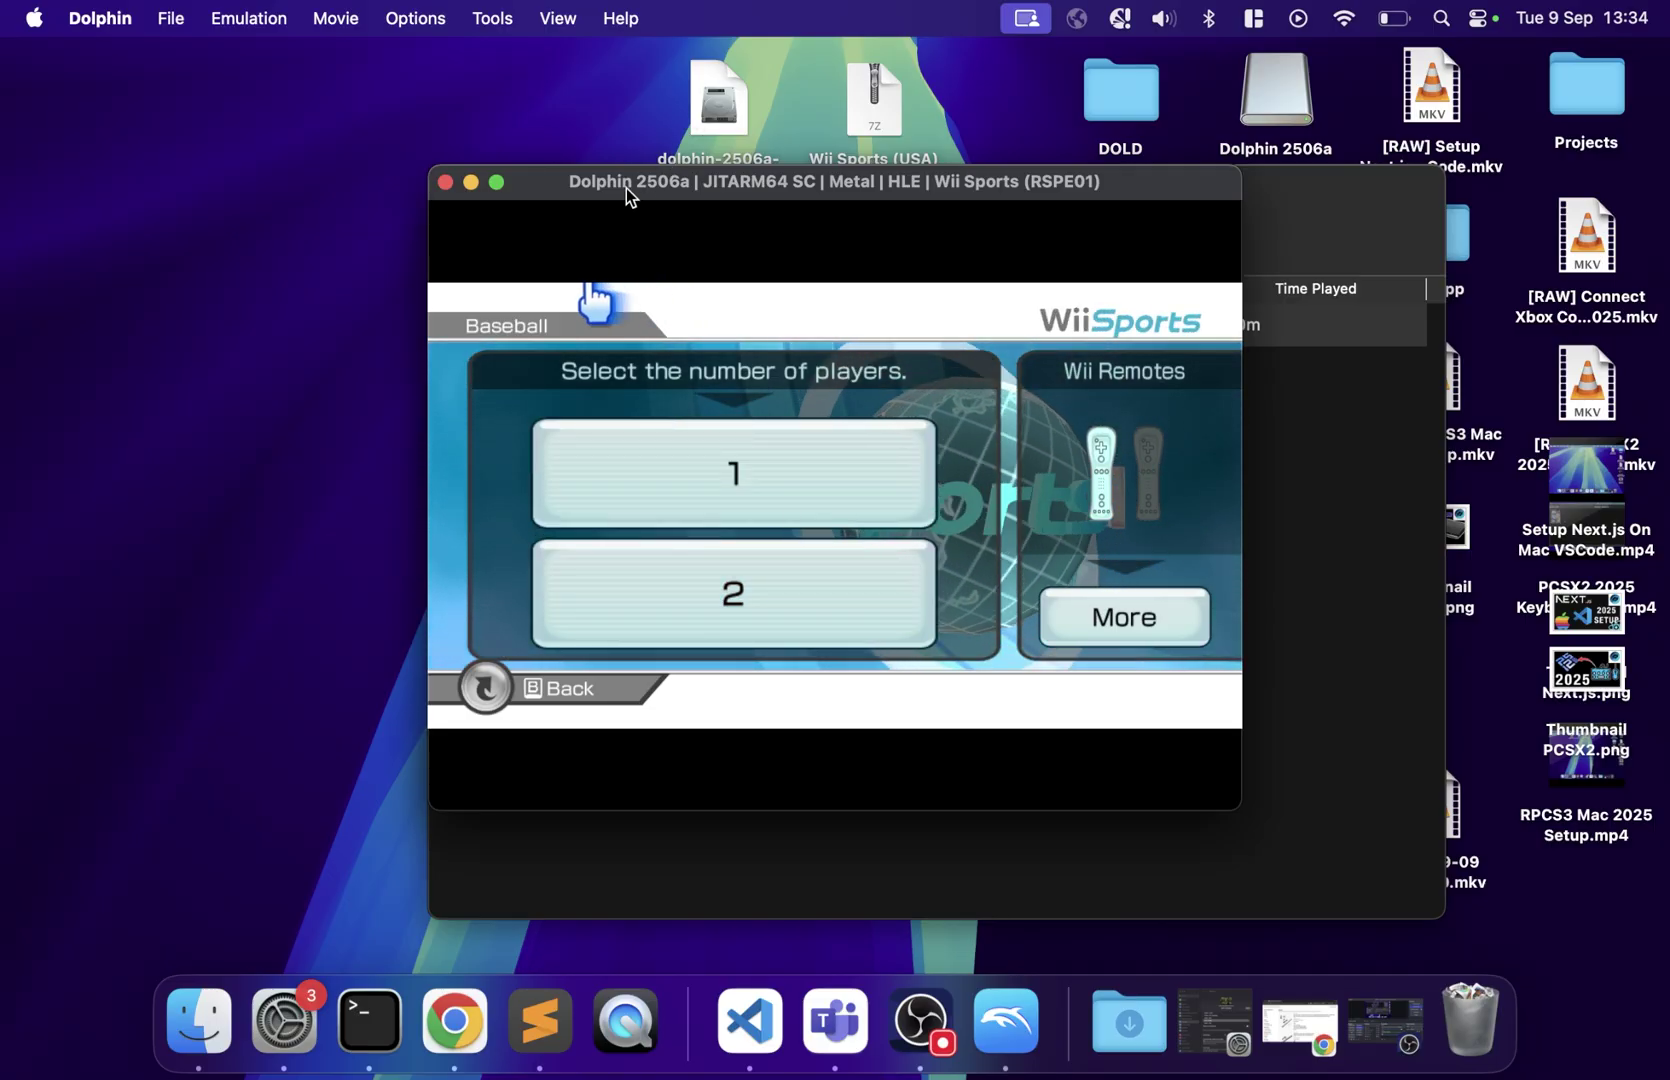
click(428, 27)
click(440, 142)
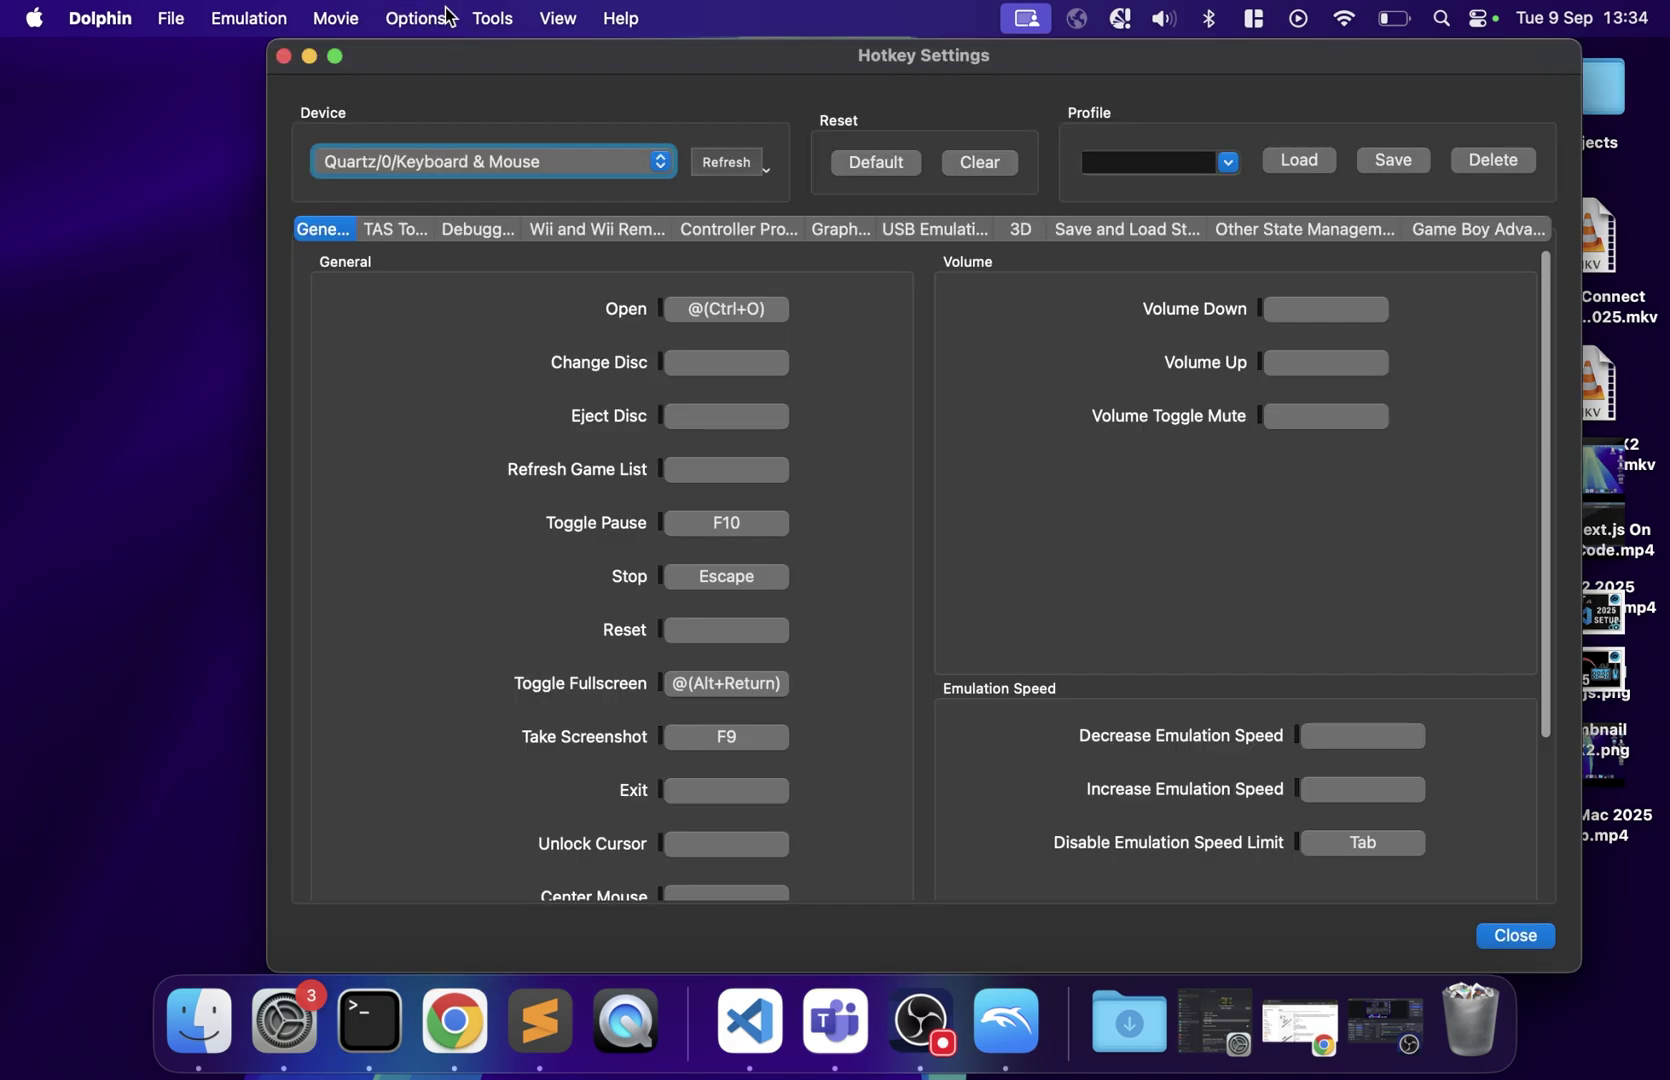
click(286, 57)
click(415, 18)
click(452, 115)
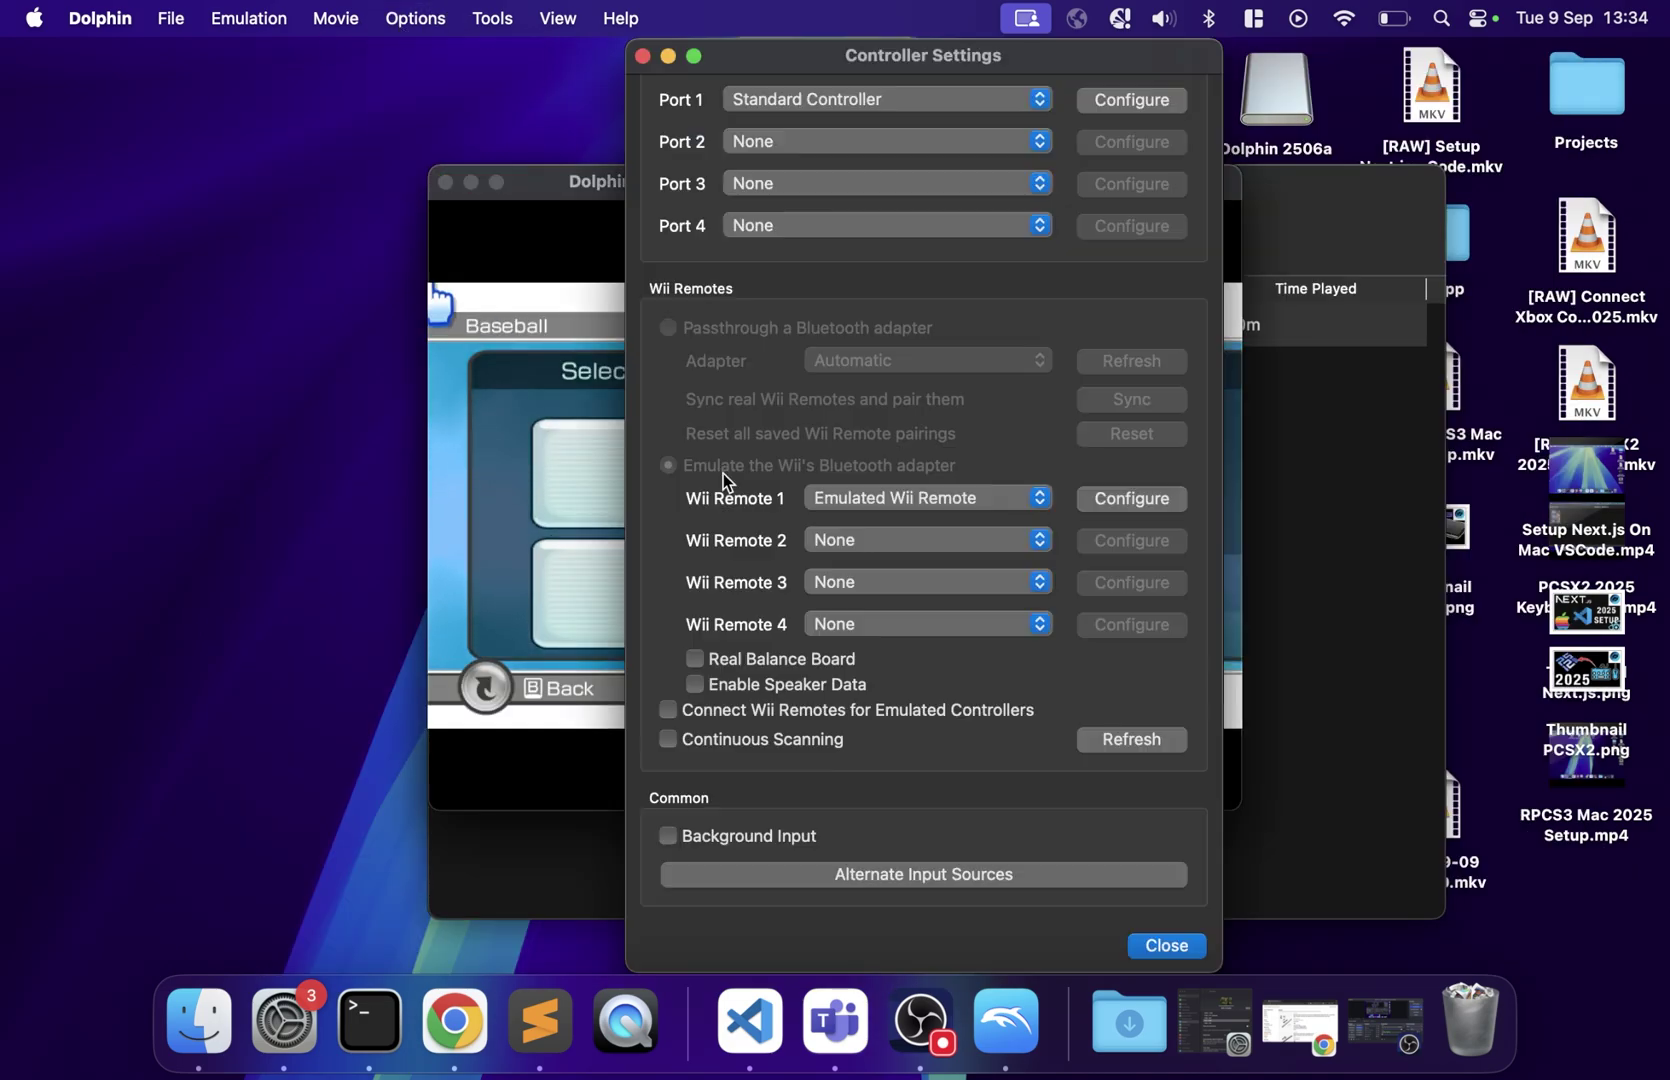
click(1120, 500)
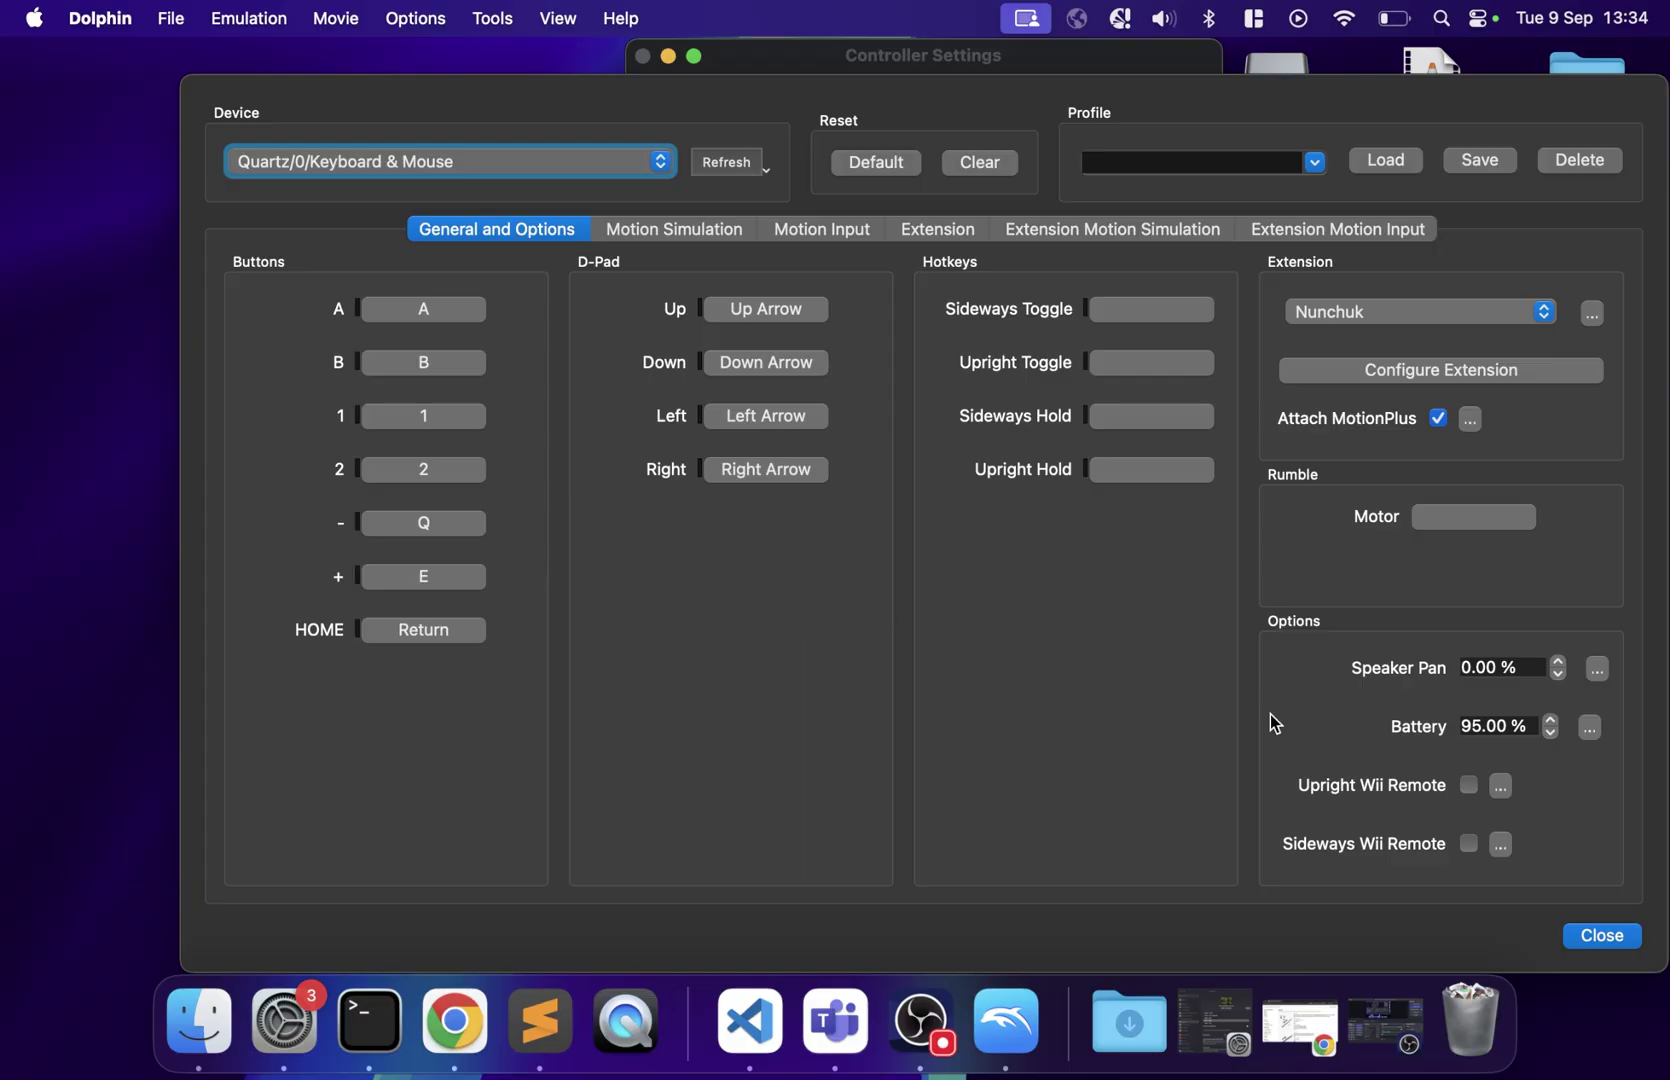
click(1492, 372)
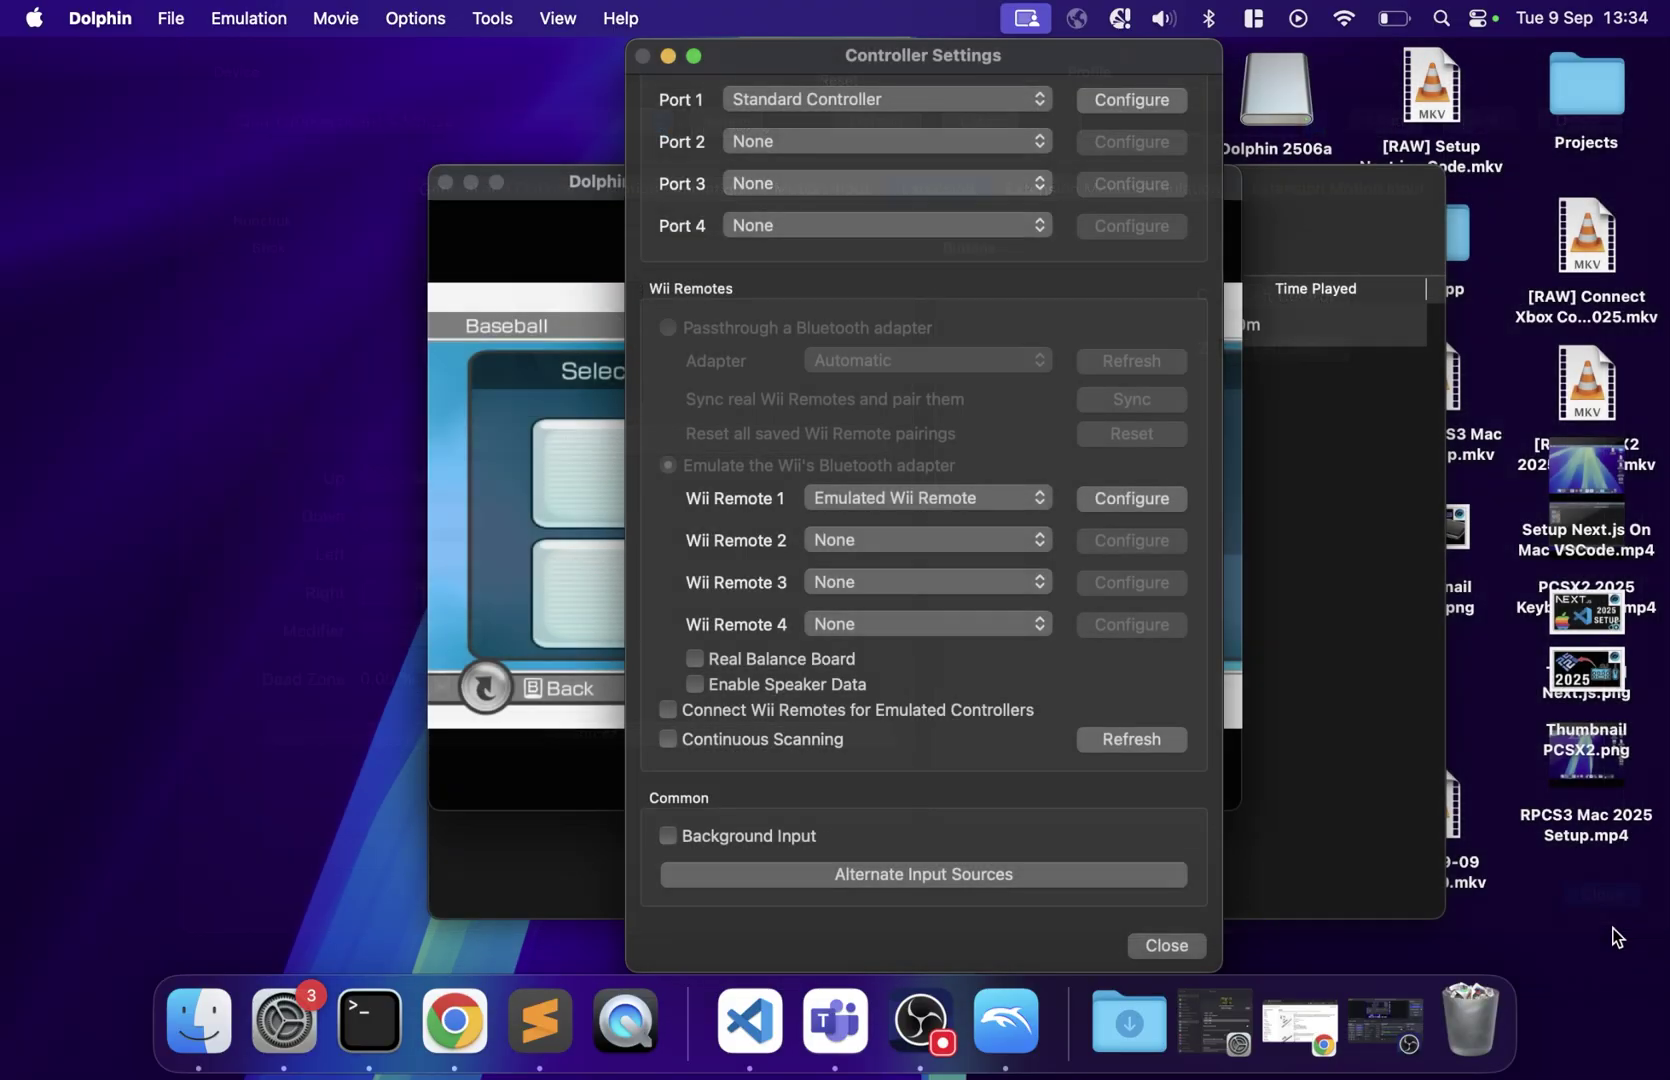
click(1601, 936)
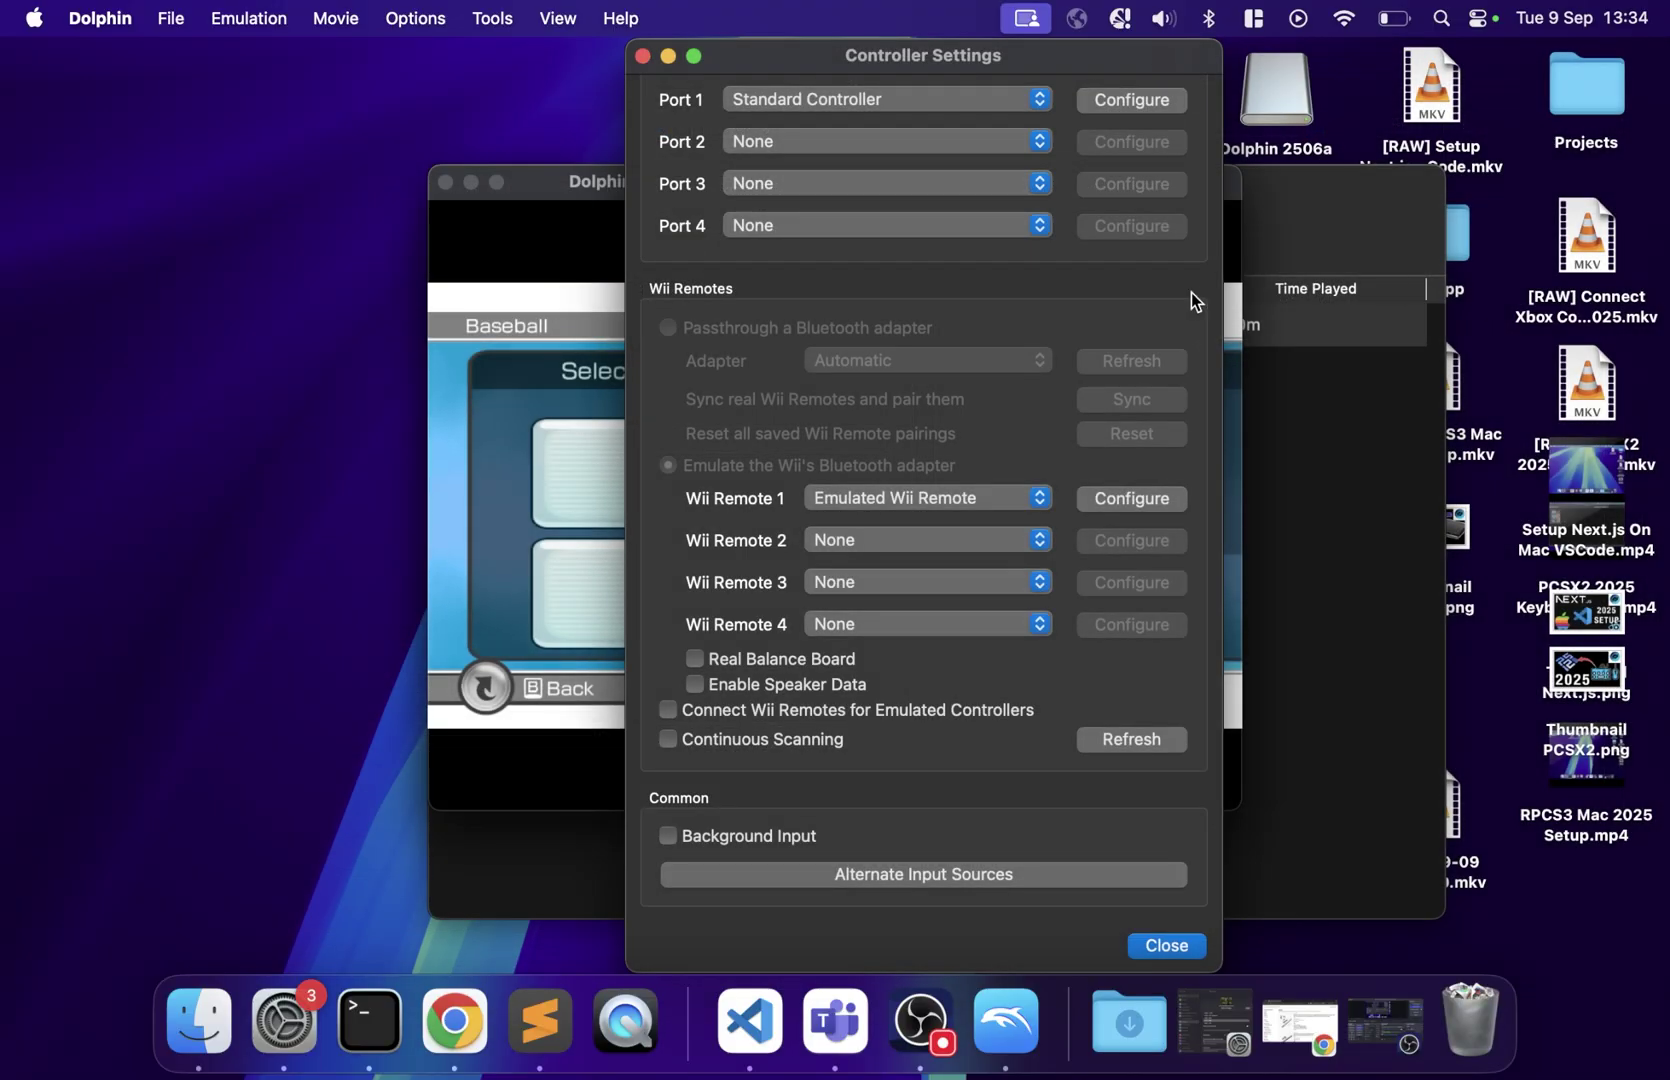
click(643, 56)
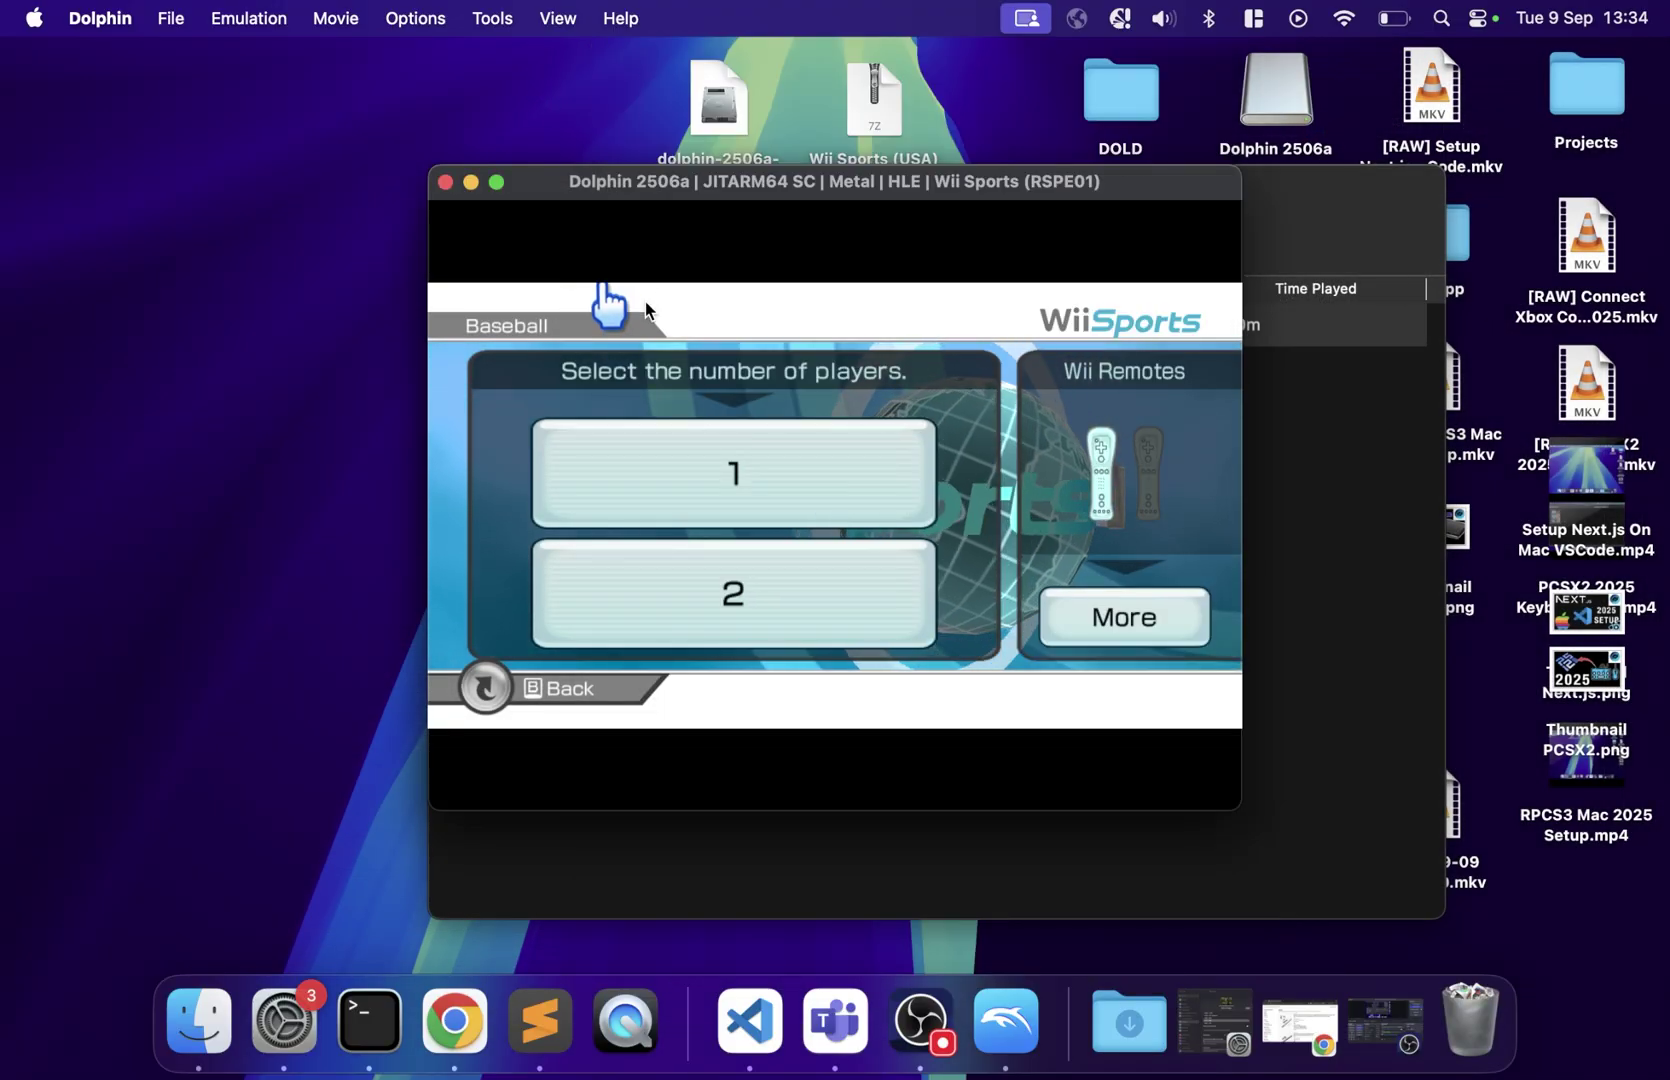